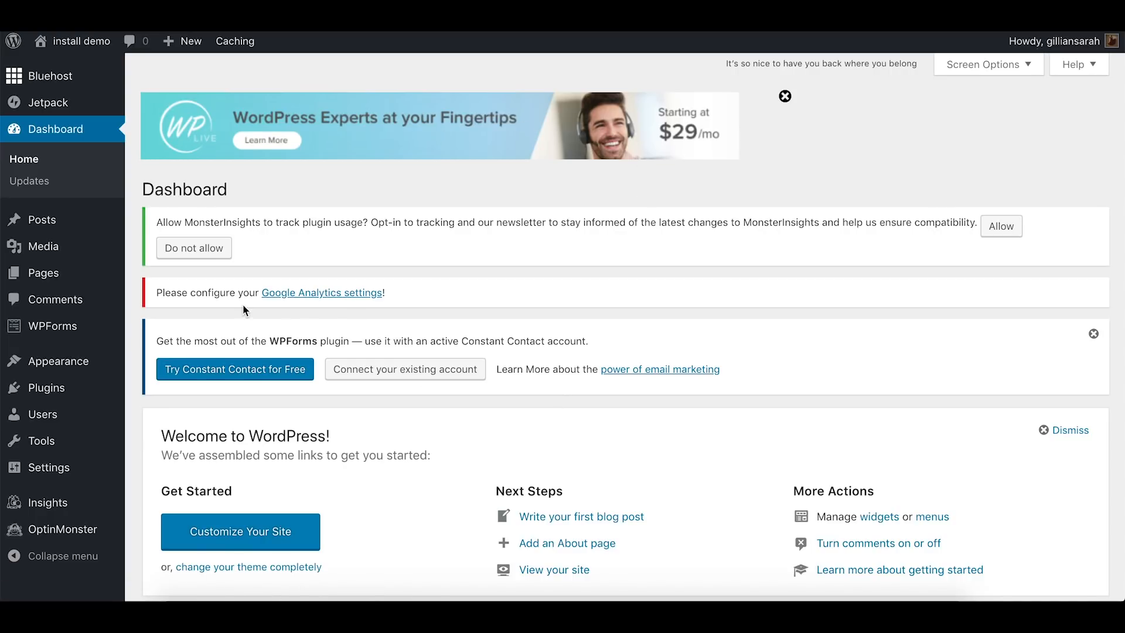
View the install demo site's current front page from top to bottom and return to the dashboard
{"action": "left_click", "coordinate": [88, 42]}
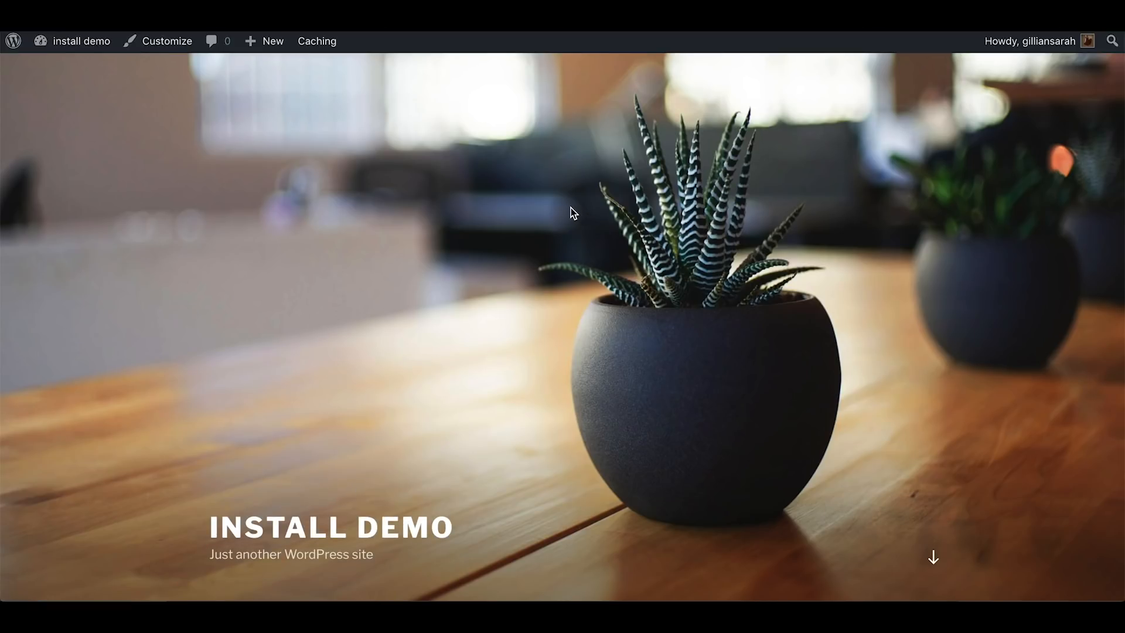
{"action": "scroll", "coordinate": [571, 208], "scroll_direction": "down", "scroll_amount": 15}
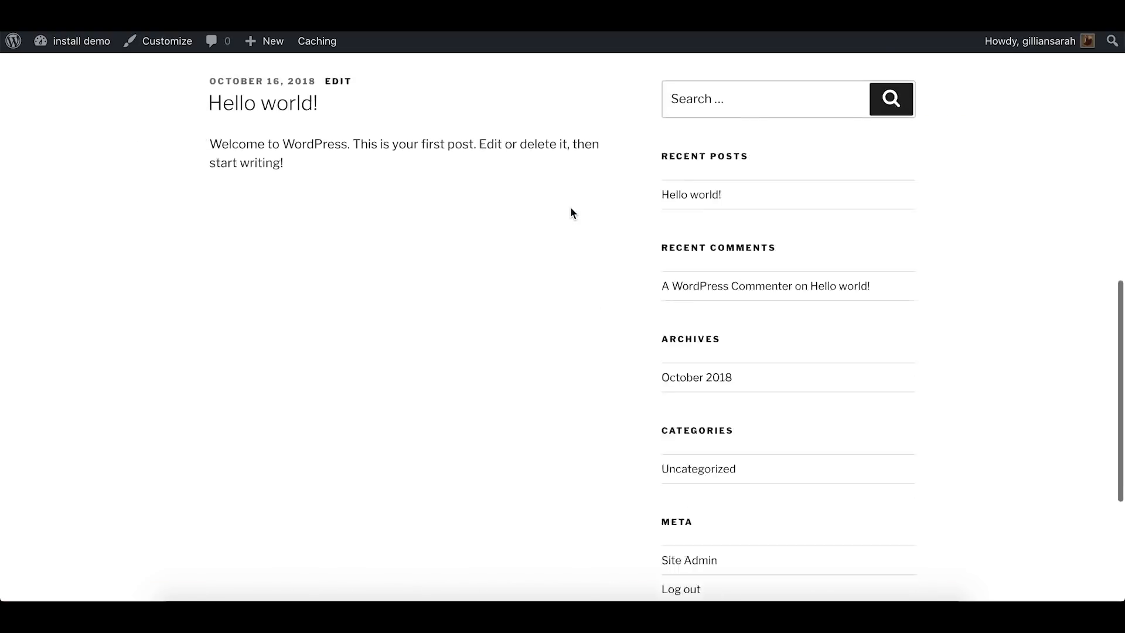
{"action": "scroll", "coordinate": [571, 208], "scroll_direction": "down", "scroll_amount": 1}
{"action": "scroll", "coordinate": [571, 208], "scroll_direction": "up", "scroll_amount": 15}
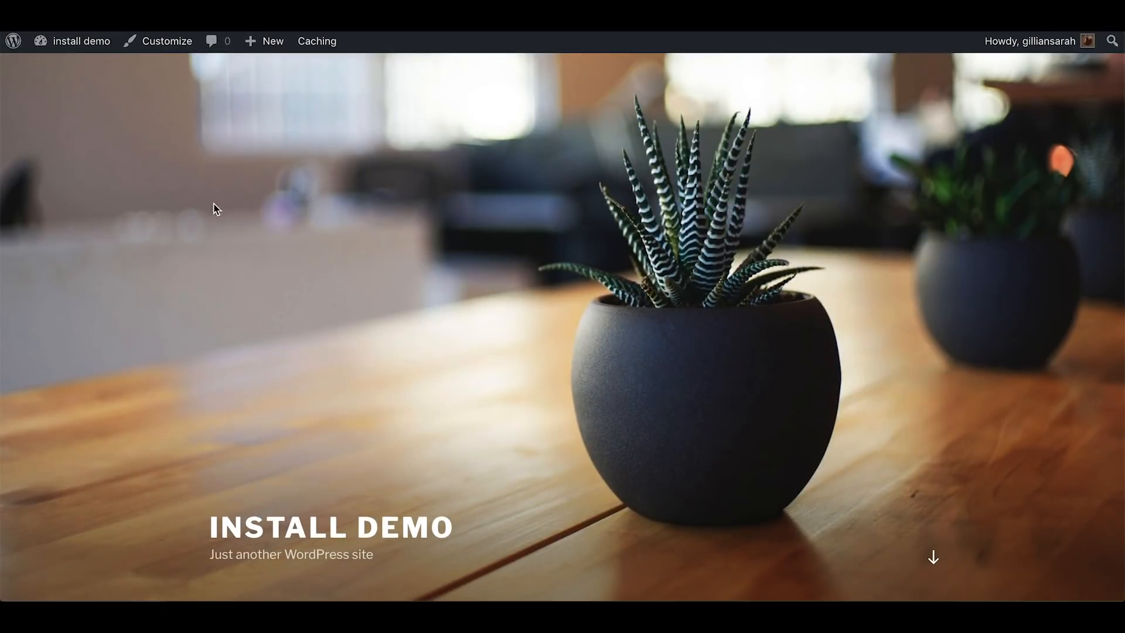
{"action": "left_click", "coordinate": [77, 41]}
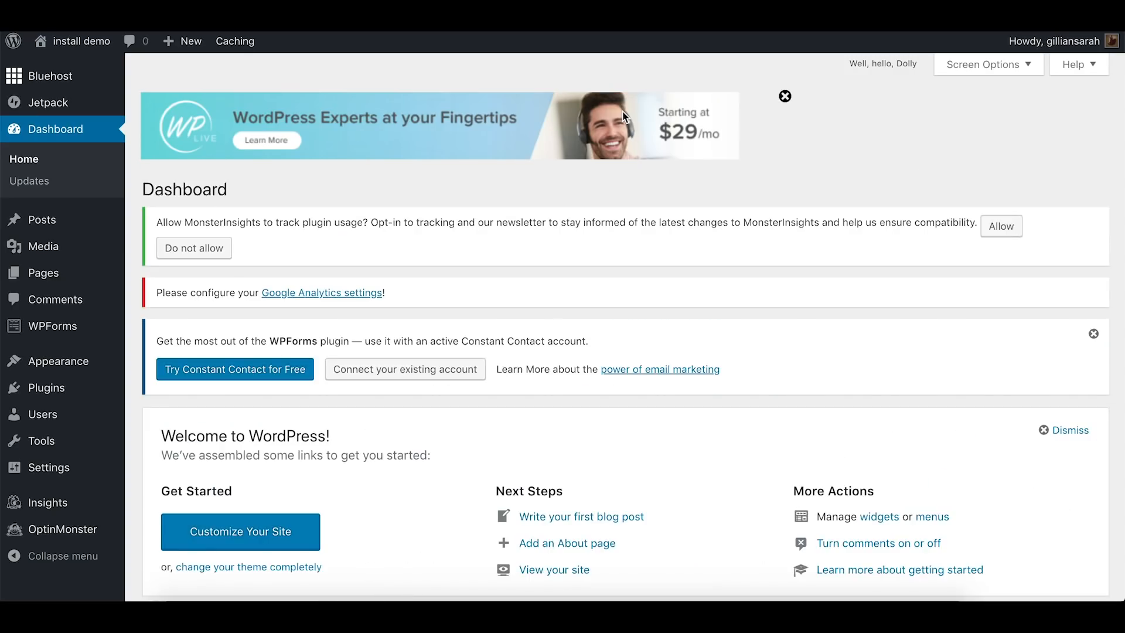
Open the installed themes list and look through the themes already available on the site
{"action": "scroll", "coordinate": [528, 141], "scroll_direction": "down", "scroll_amount": 1}
{"action": "mouse_move", "coordinate": [71, 367]}
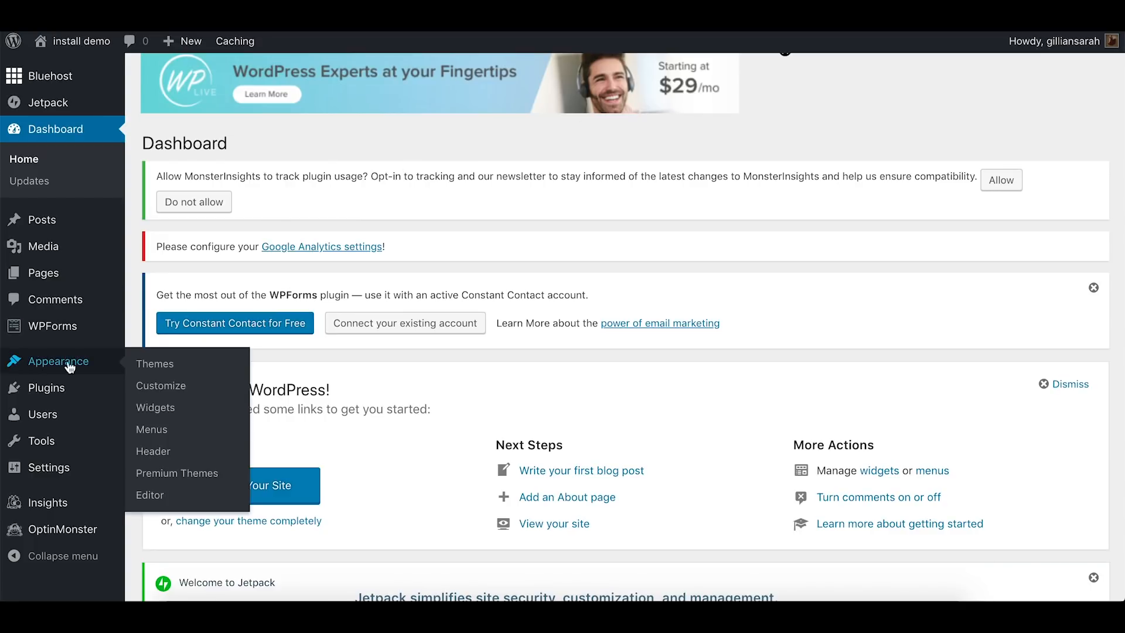
{"action": "left_click", "coordinate": [165, 368]}
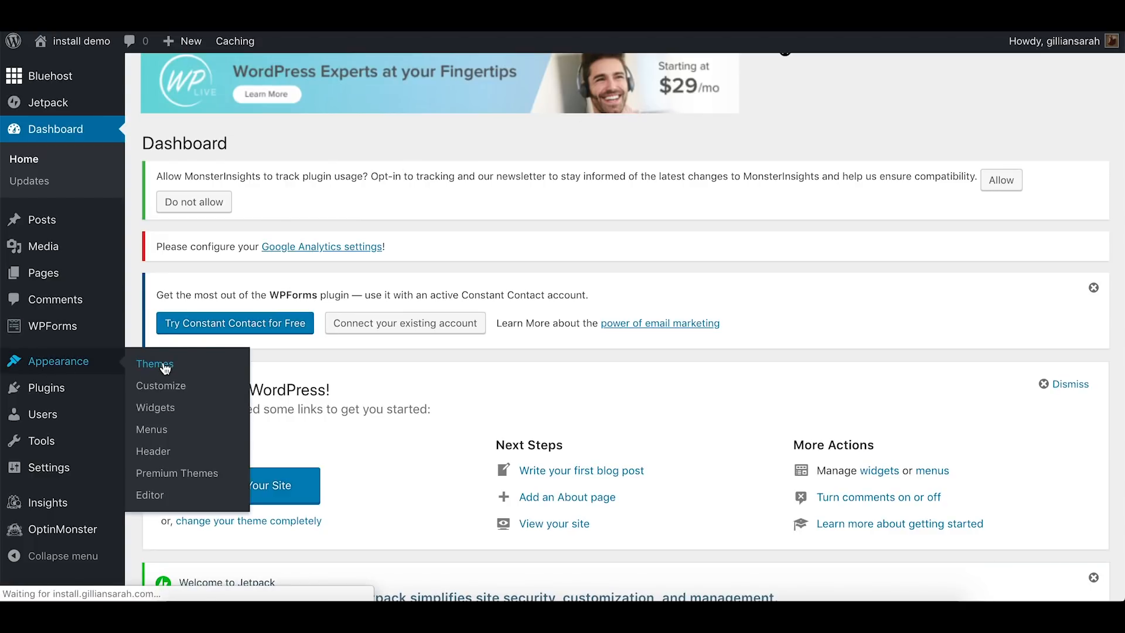
{"action": "scroll", "coordinate": [872, 146], "scroll_direction": "down", "scroll_amount": 7}
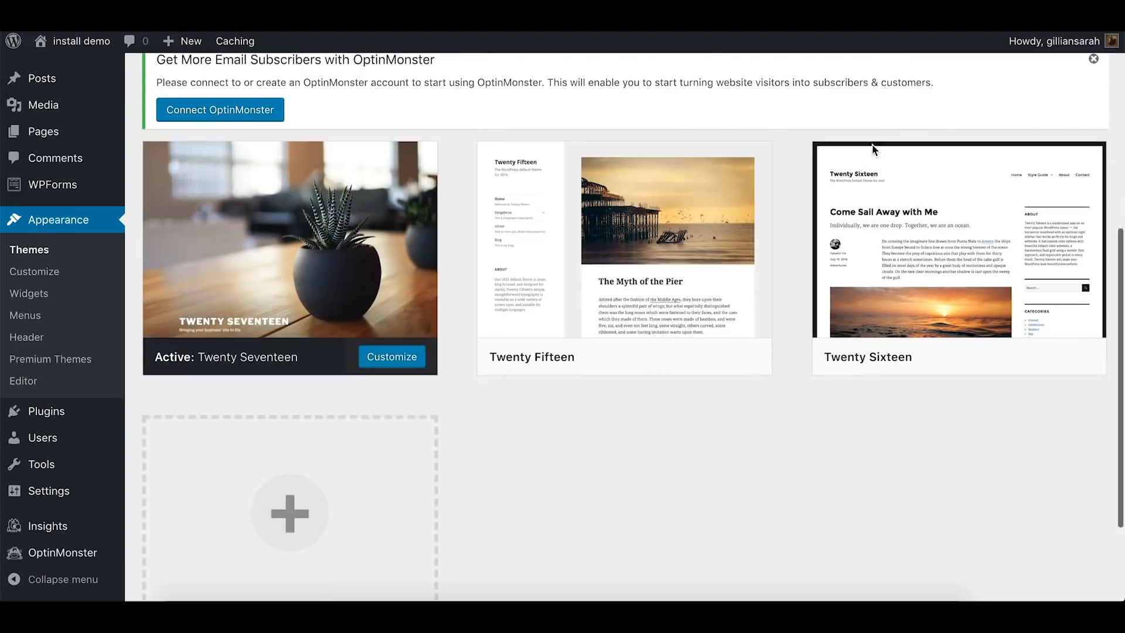
{"action": "scroll", "coordinate": [872, 148], "scroll_direction": "down", "scroll_amount": 1}
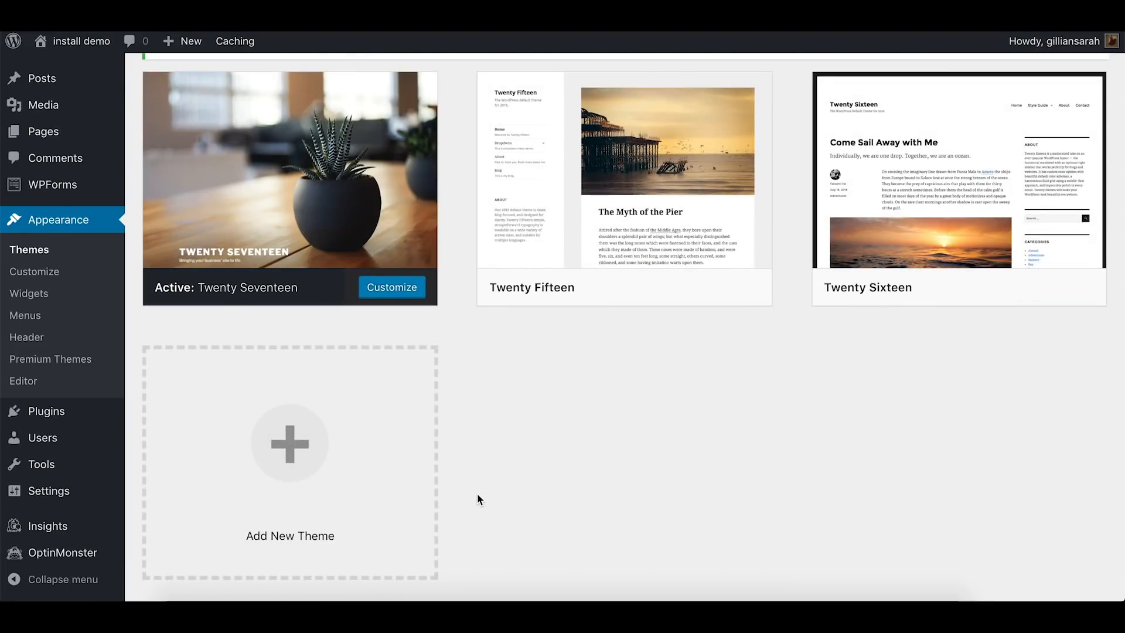
{"action": "scroll", "coordinate": [477, 493], "scroll_direction": "up", "scroll_amount": 2}
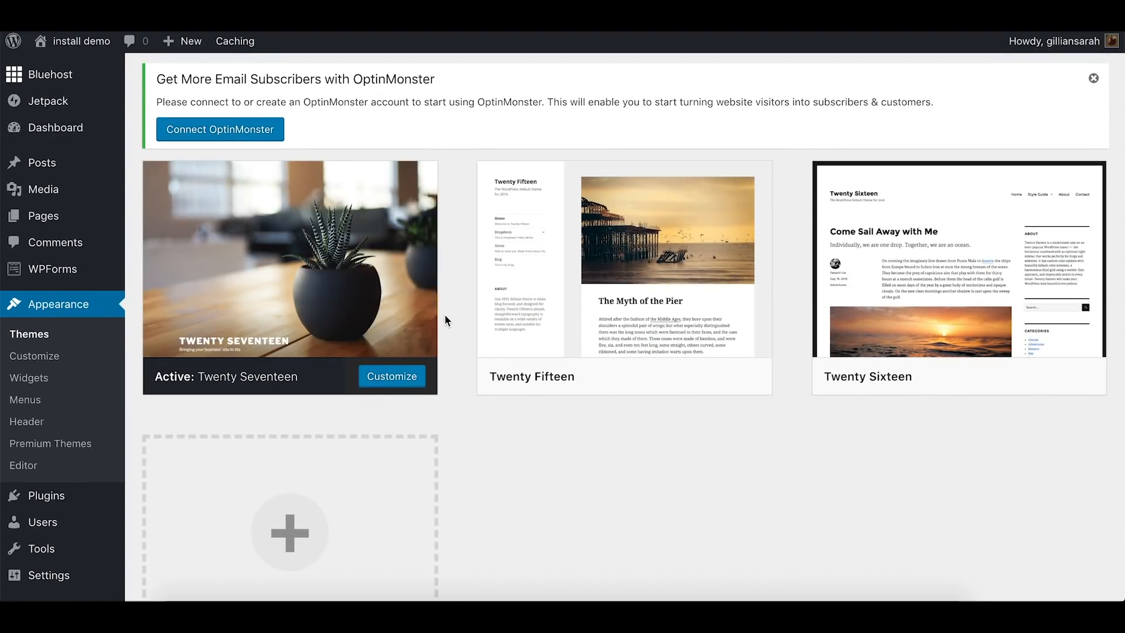
{"action": "scroll", "coordinate": [445, 316], "scroll_direction": "up", "scroll_amount": 6}
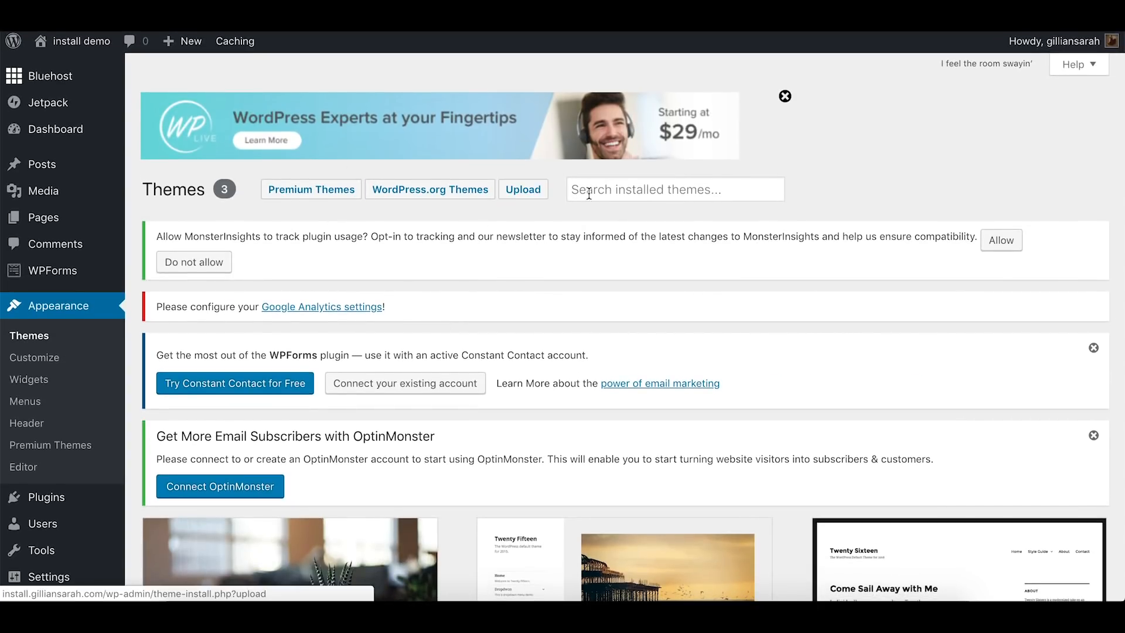
Upload Divi.zip from the Unzip Me - The Pixie folder as a new theme and install it
{"action": "left_click", "coordinate": [524, 195]}
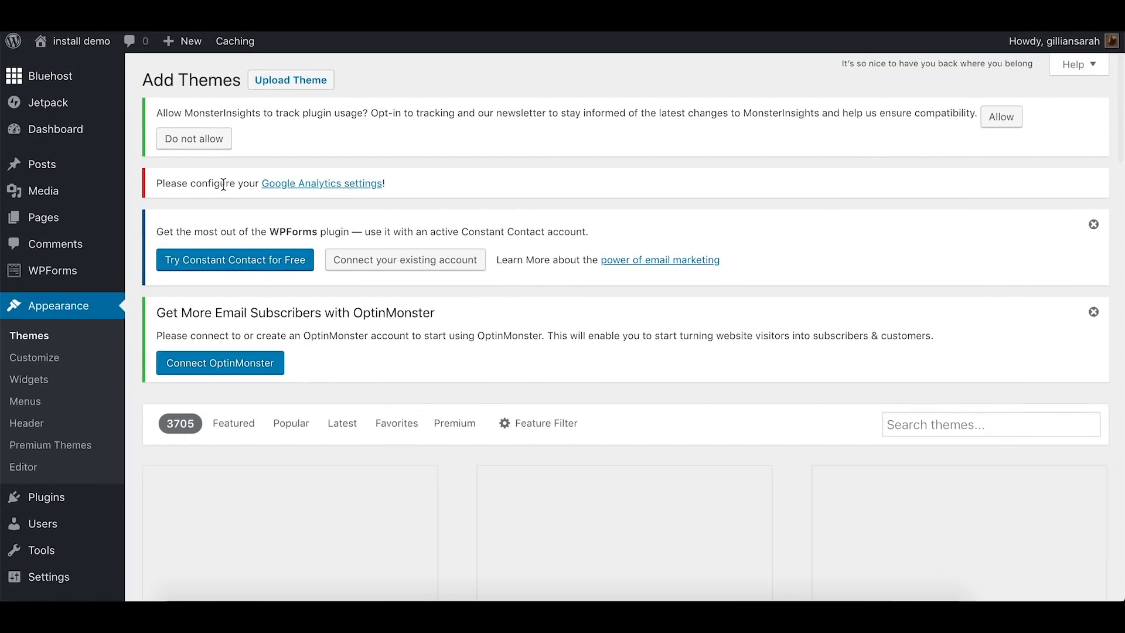
{"action": "left_click", "coordinate": [308, 81]}
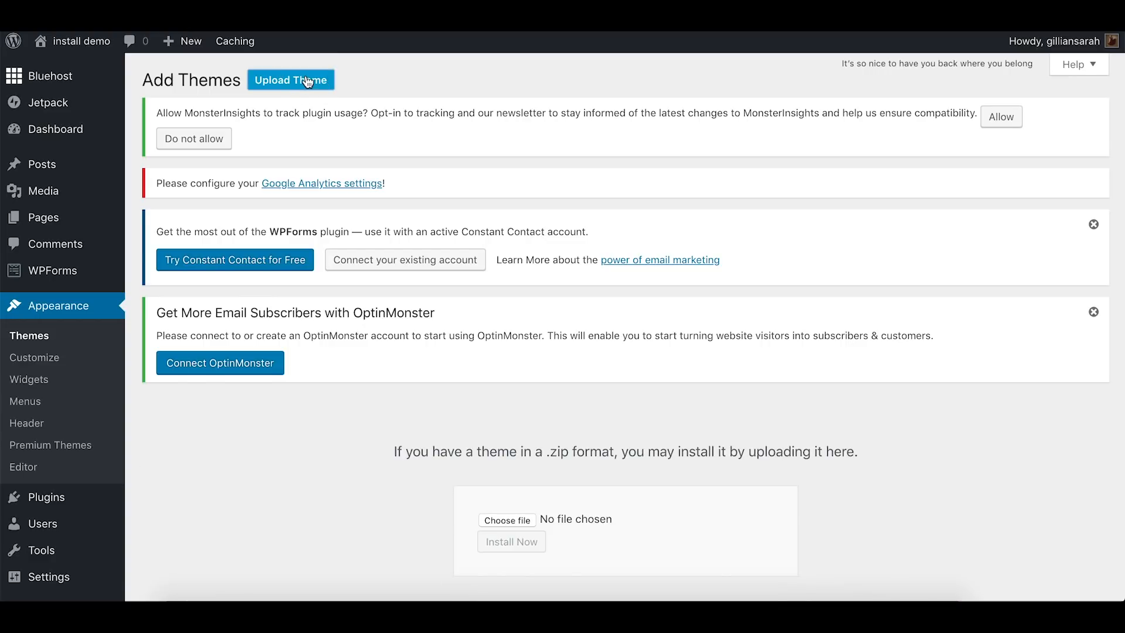
{"action": "scroll", "coordinate": [645, 327], "scroll_direction": "down", "scroll_amount": 3}
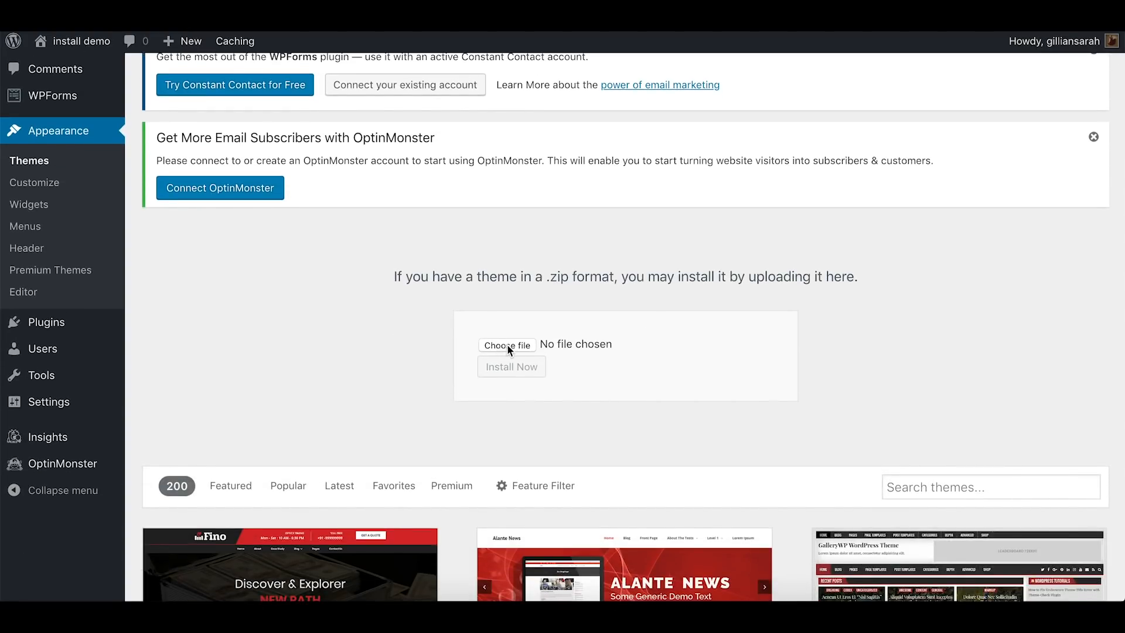
{"action": "left_click", "coordinate": [507, 346]}
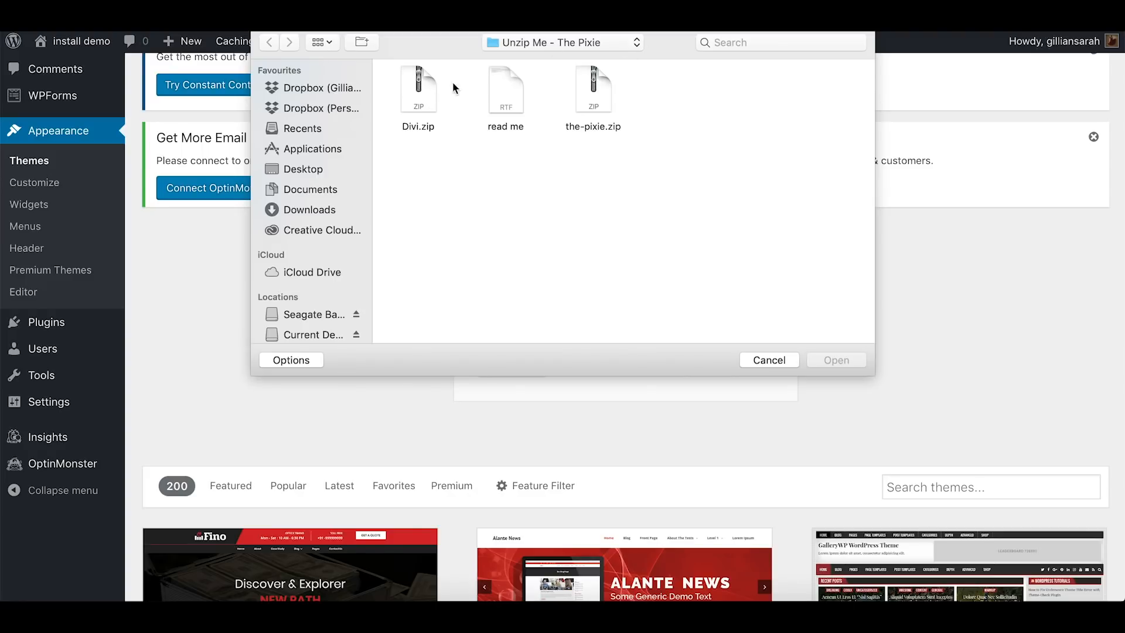
{"action": "left_click", "coordinate": [420, 92]}
{"action": "left_click", "coordinate": [820, 360]}
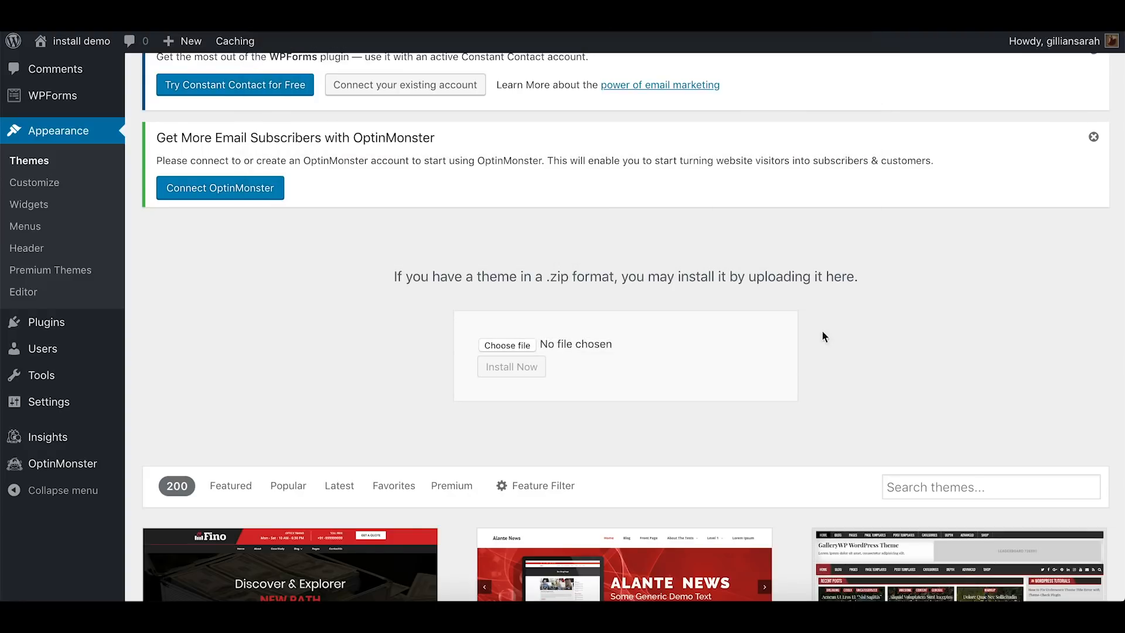
{"action": "left_click", "coordinate": [511, 369]}
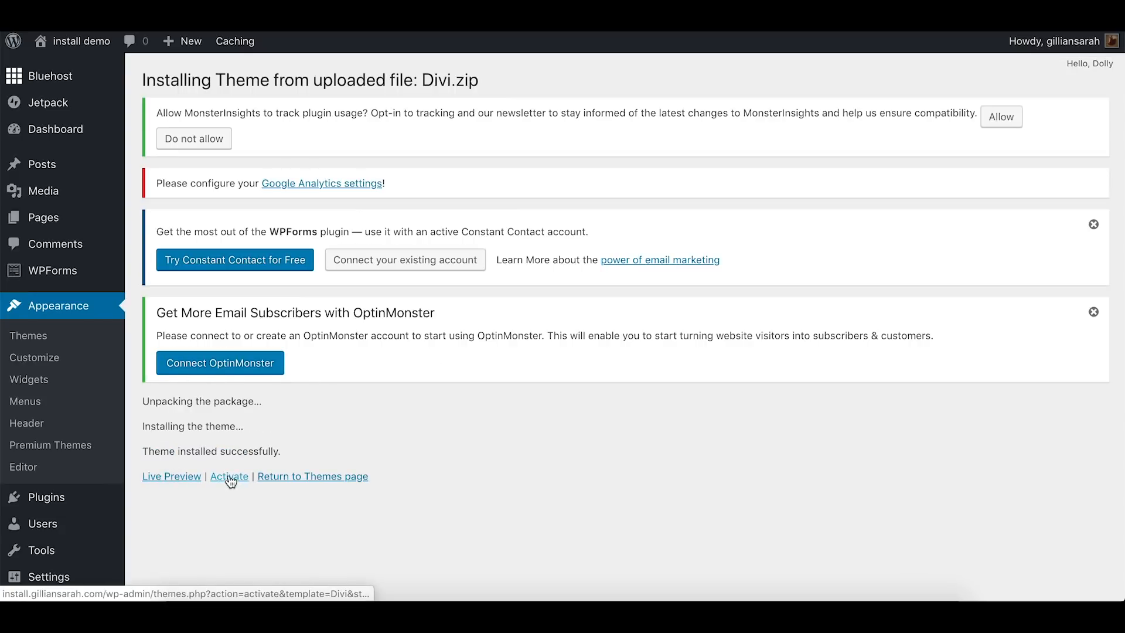
Return to the themes list and check the newly installed Divi theme
{"action": "left_click", "coordinate": [342, 480]}
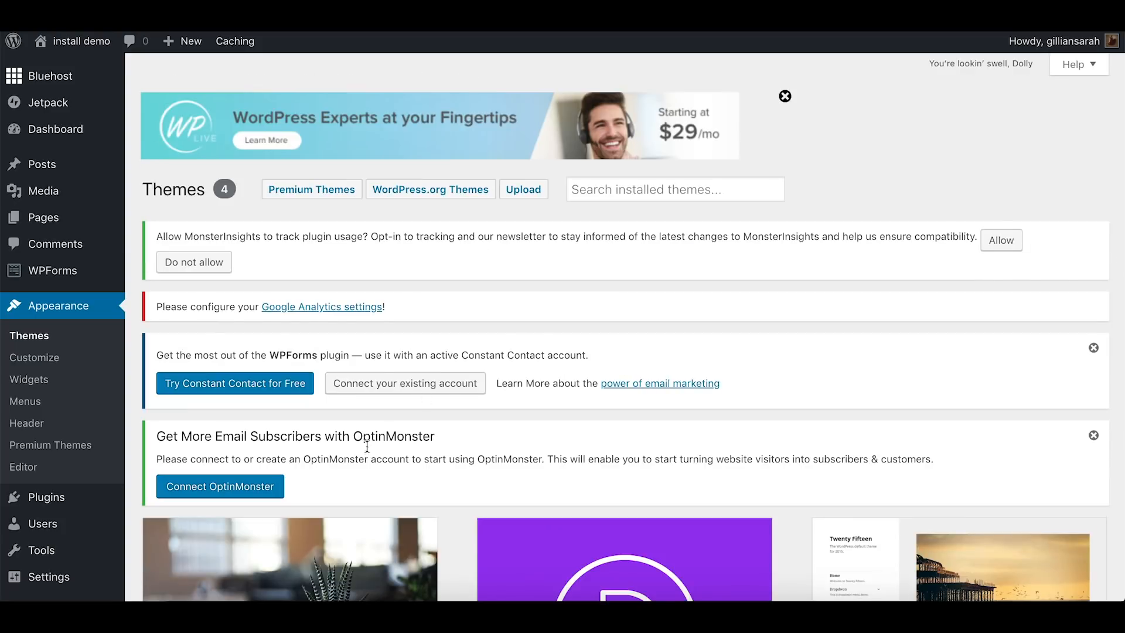
{"action": "scroll", "coordinate": [538, 334], "scroll_direction": "down", "scroll_amount": 2}
{"action": "scroll", "coordinate": [537, 328], "scroll_direction": "down", "scroll_amount": 2}
{"action": "scroll", "coordinate": [630, 407], "scroll_direction": "up", "scroll_amount": 2}
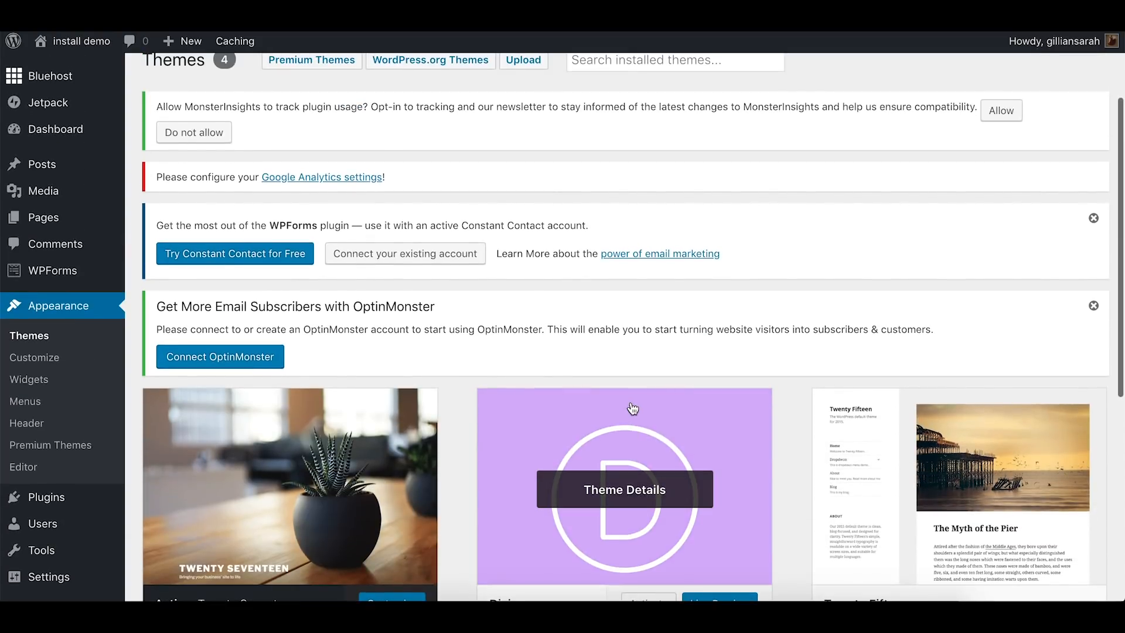
{"action": "scroll", "coordinate": [543, 145], "scroll_direction": "up", "scroll_amount": 1}
Upload and install the child theme from the-pixie.zip, and activate it
{"action": "left_click", "coordinate": [524, 87]}
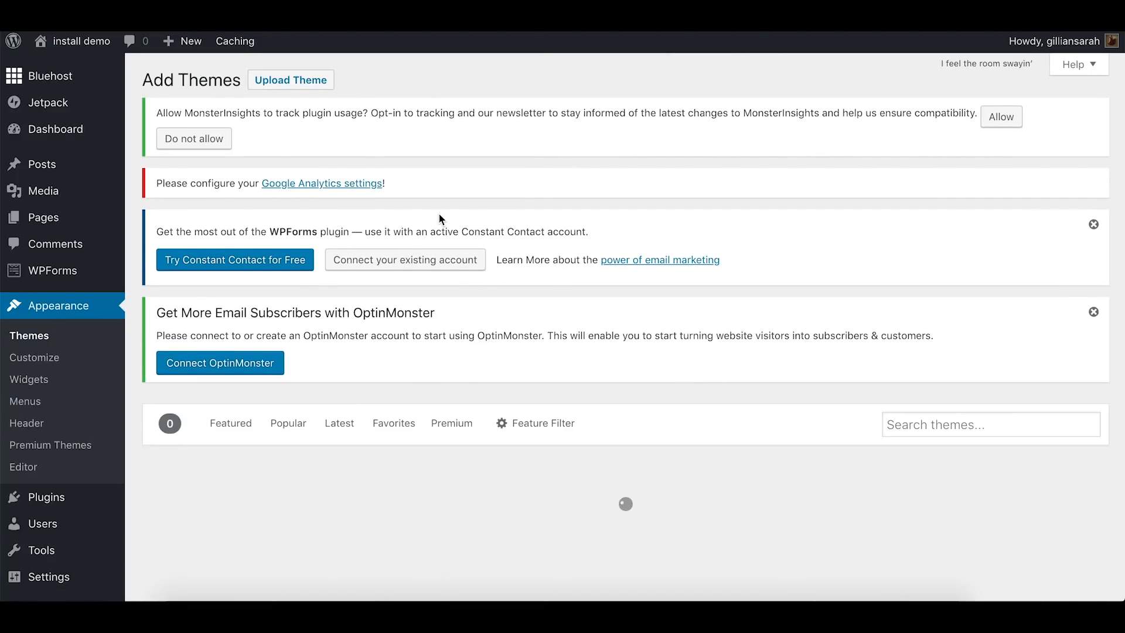
{"action": "left_click", "coordinate": [293, 82]}
{"action": "left_click", "coordinate": [531, 521]}
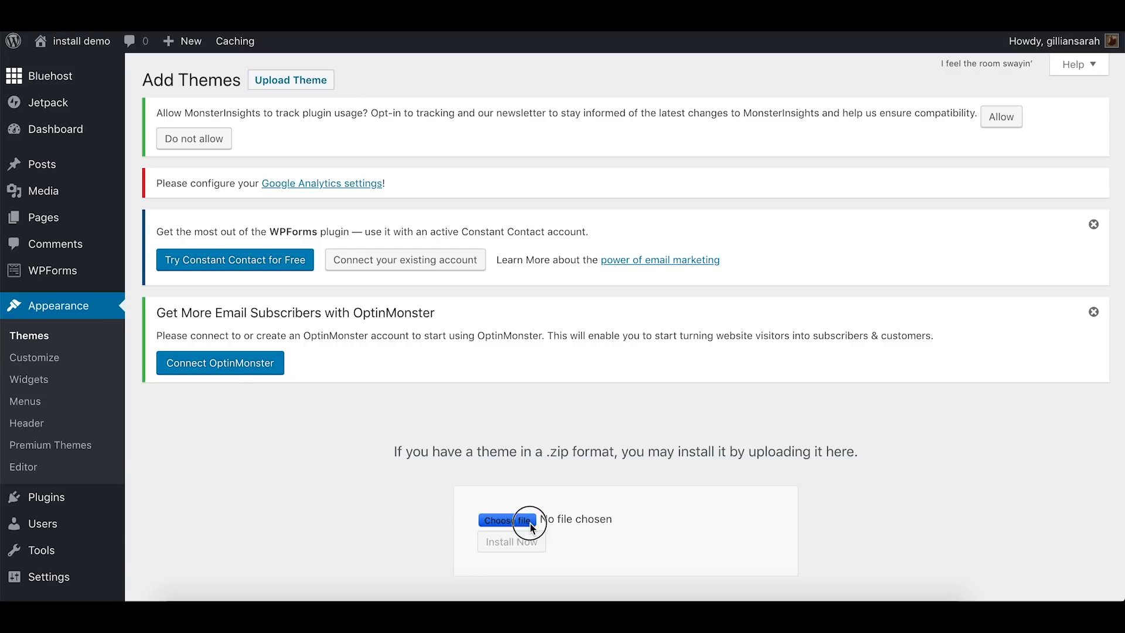
{"action": "double_click", "coordinate": [593, 113]}
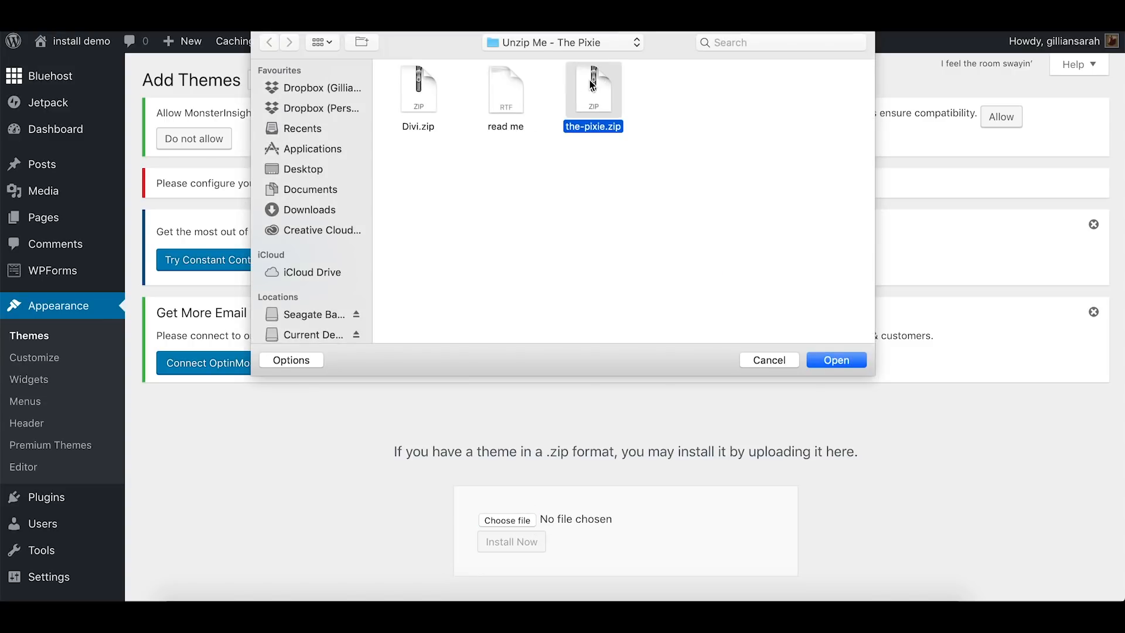
{"action": "left_click", "coordinate": [509, 542]}
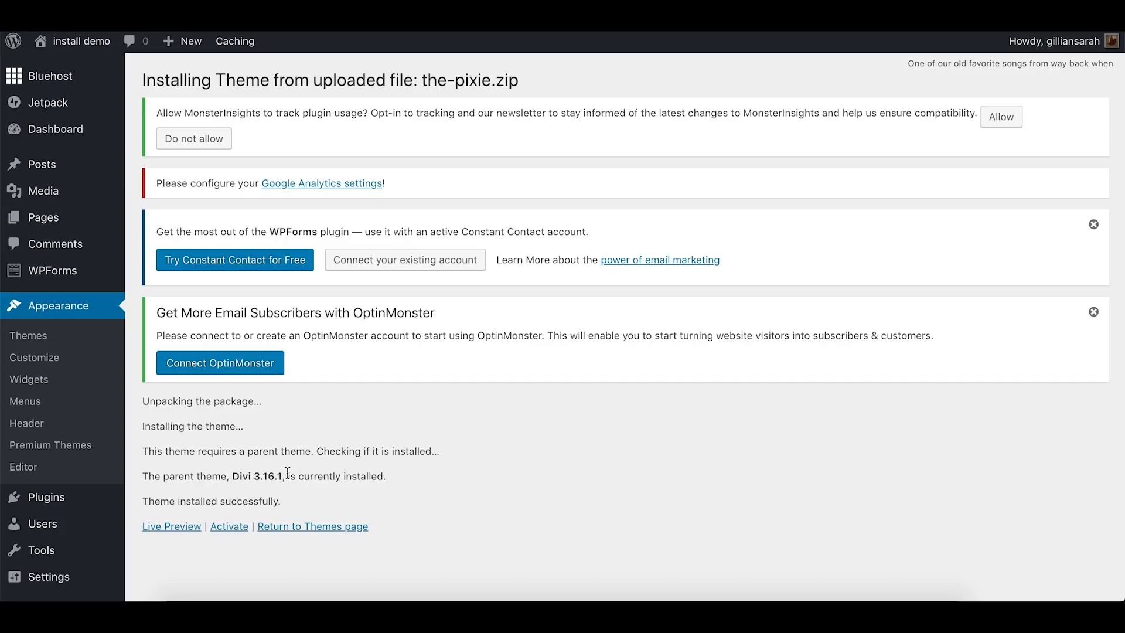
{"action": "left_click", "coordinate": [234, 532]}
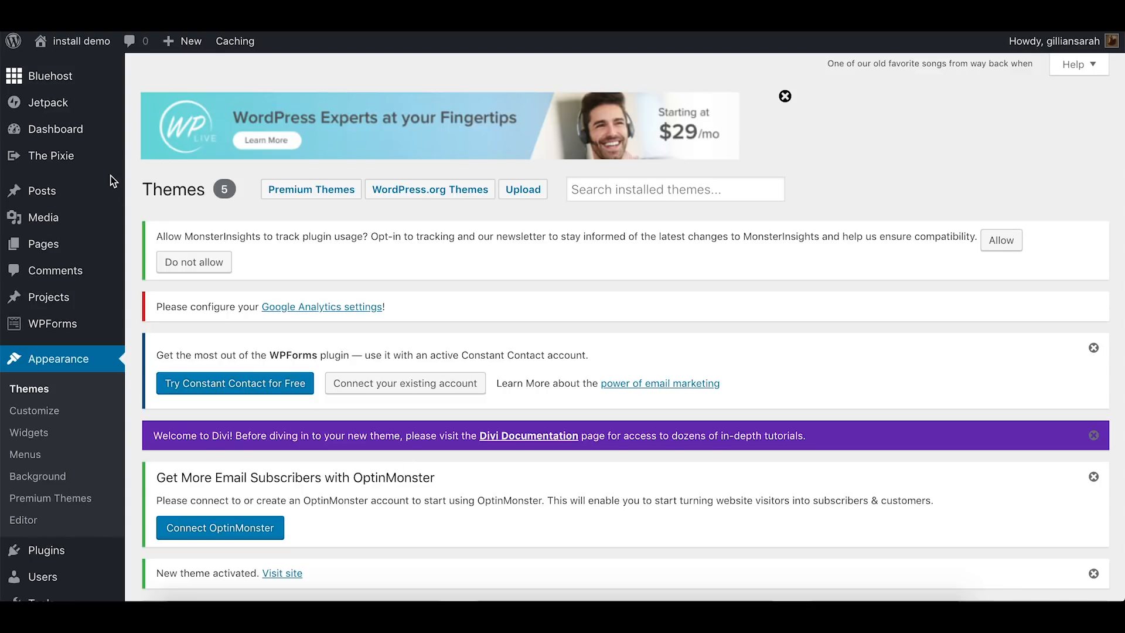
Open the live site in a new tab and look over its front page with the new theme
{"action": "right_click", "coordinate": [89, 40]}
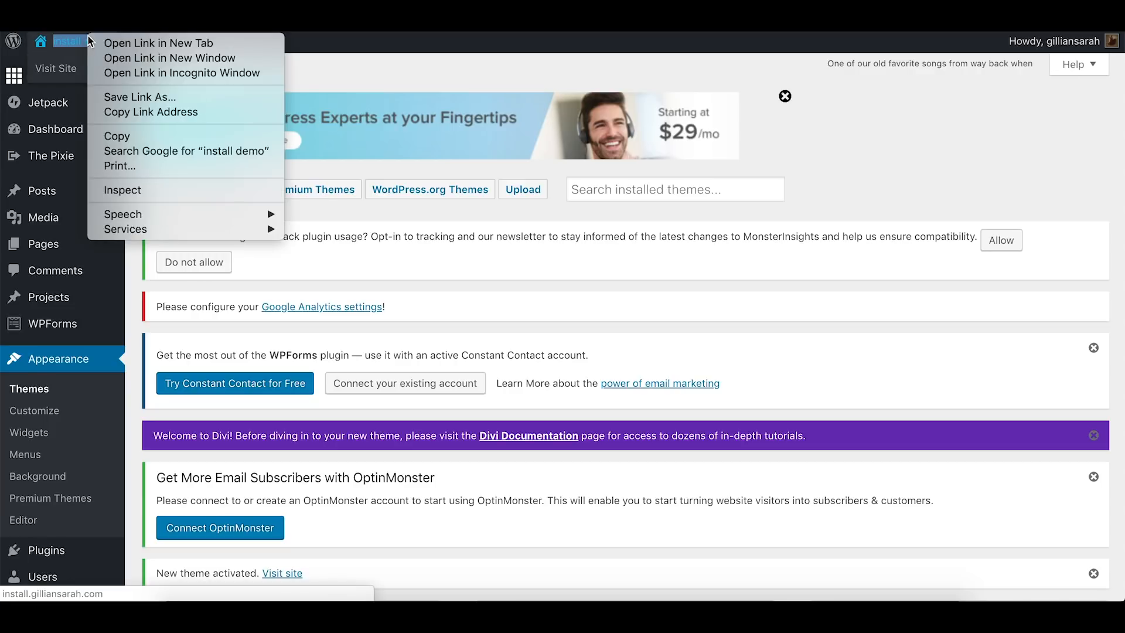
{"action": "left_click", "coordinate": [115, 41]}
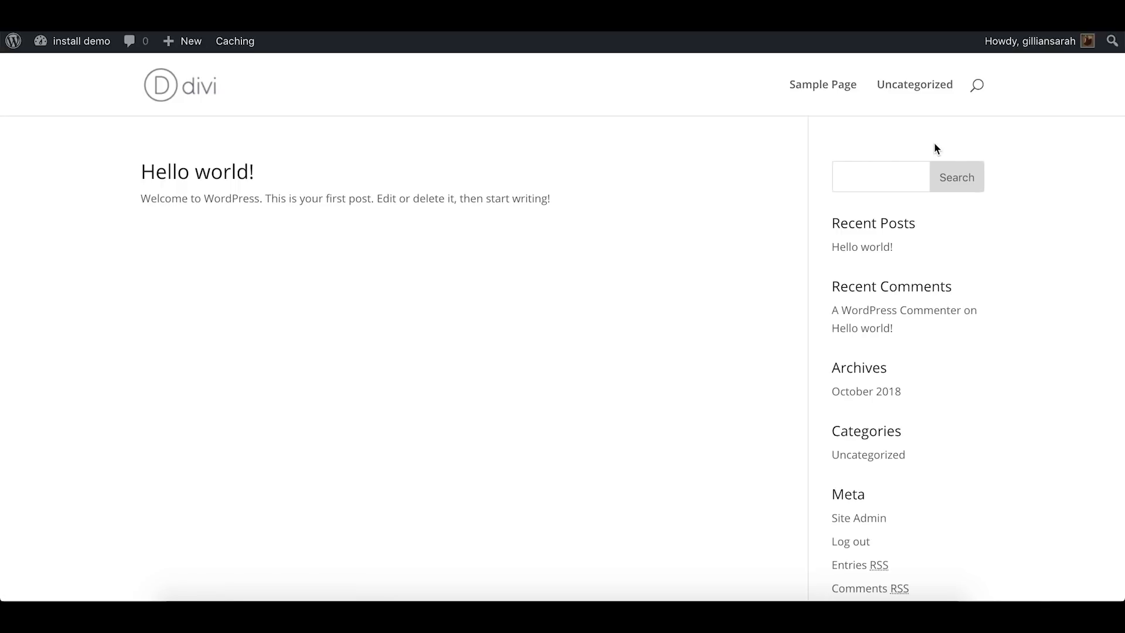
{"action": "scroll", "coordinate": [702, 281], "scroll_direction": "down", "scroll_amount": 3}
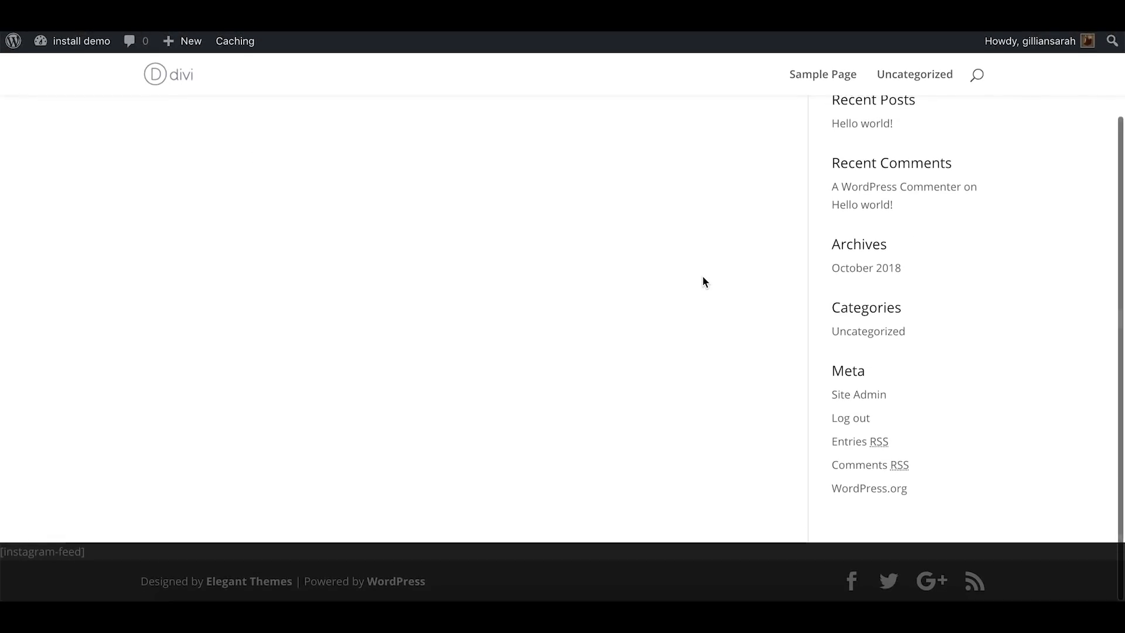
{"action": "scroll", "coordinate": [702, 282], "scroll_direction": "up", "scroll_amount": 3}
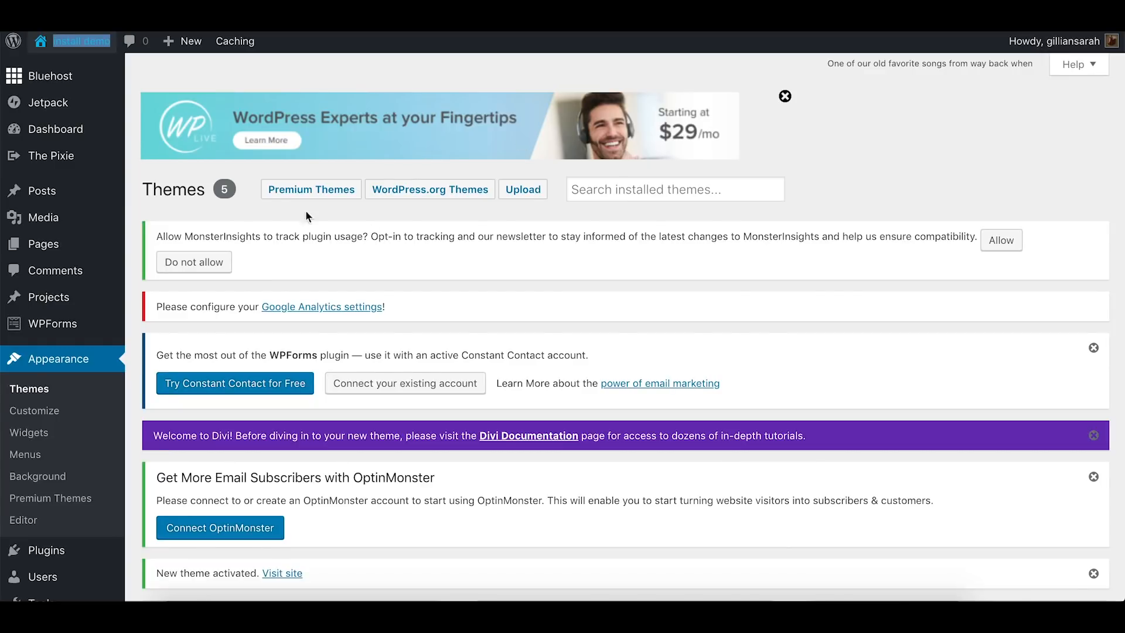
Run The Pixie's Easy Demo Import with all content options and the recommended plugins included
{"action": "mouse_move", "coordinate": [43, 218]}
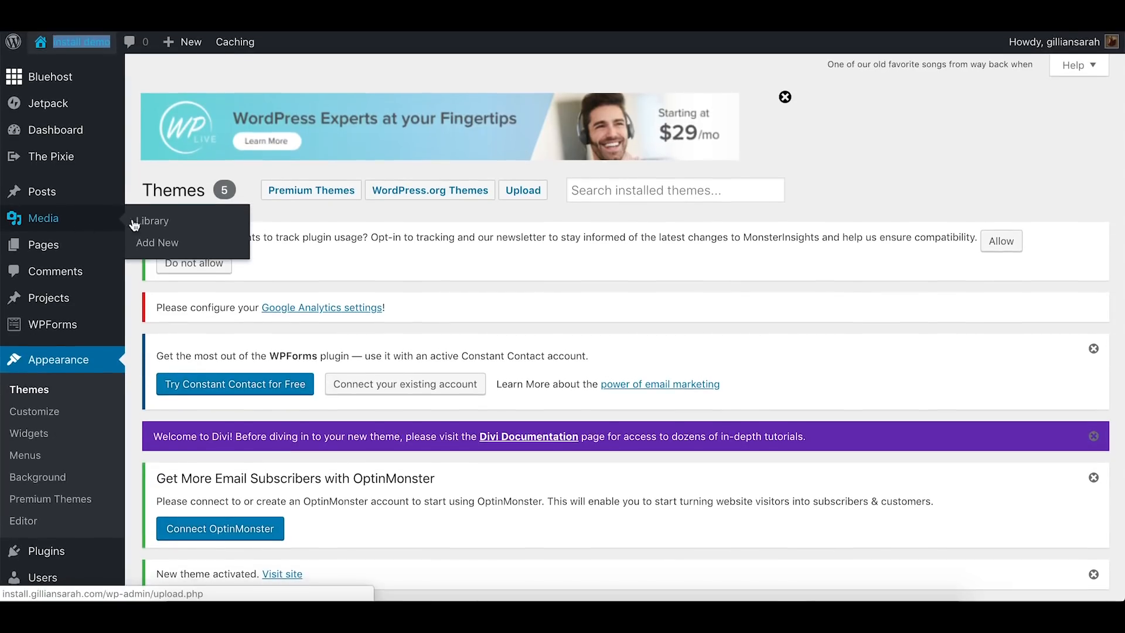
{"action": "mouse_move", "coordinate": [36, 169]}
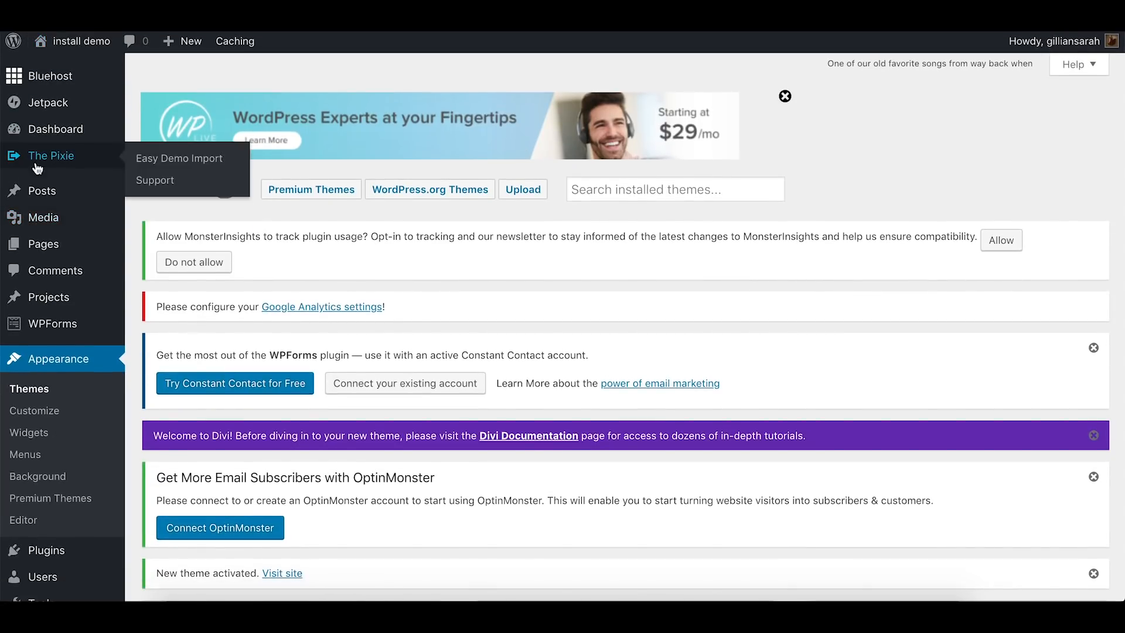
{"action": "left_click", "coordinate": [202, 167]}
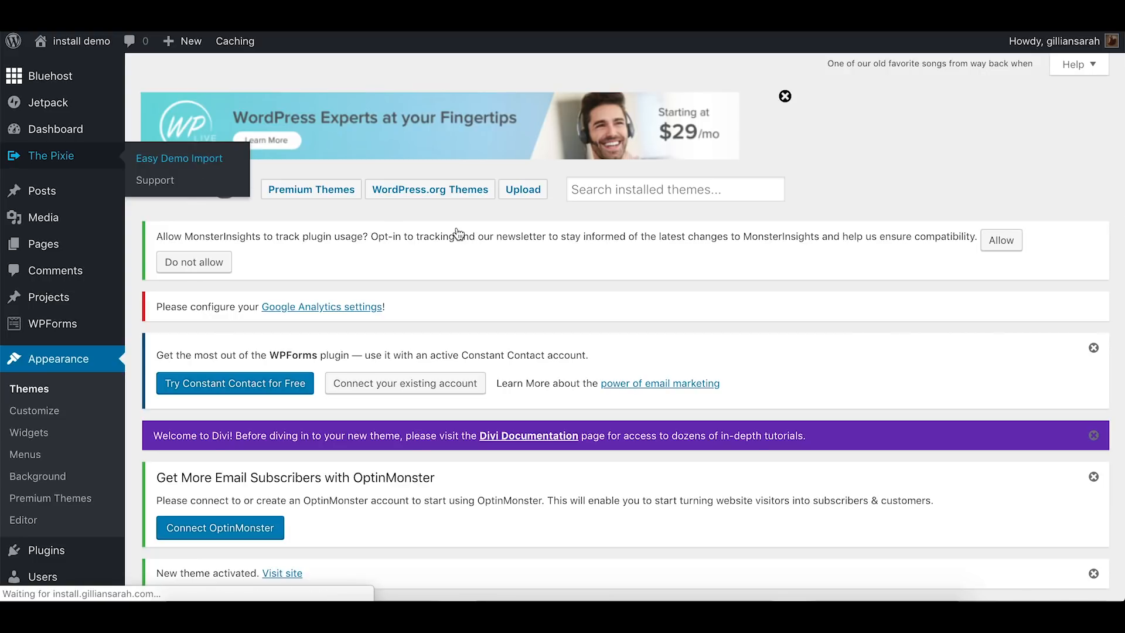
{"action": "scroll", "coordinate": [456, 227], "scroll_direction": "down", "scroll_amount": 3}
{"action": "scroll", "coordinate": [456, 232], "scroll_direction": "down", "scroll_amount": 1}
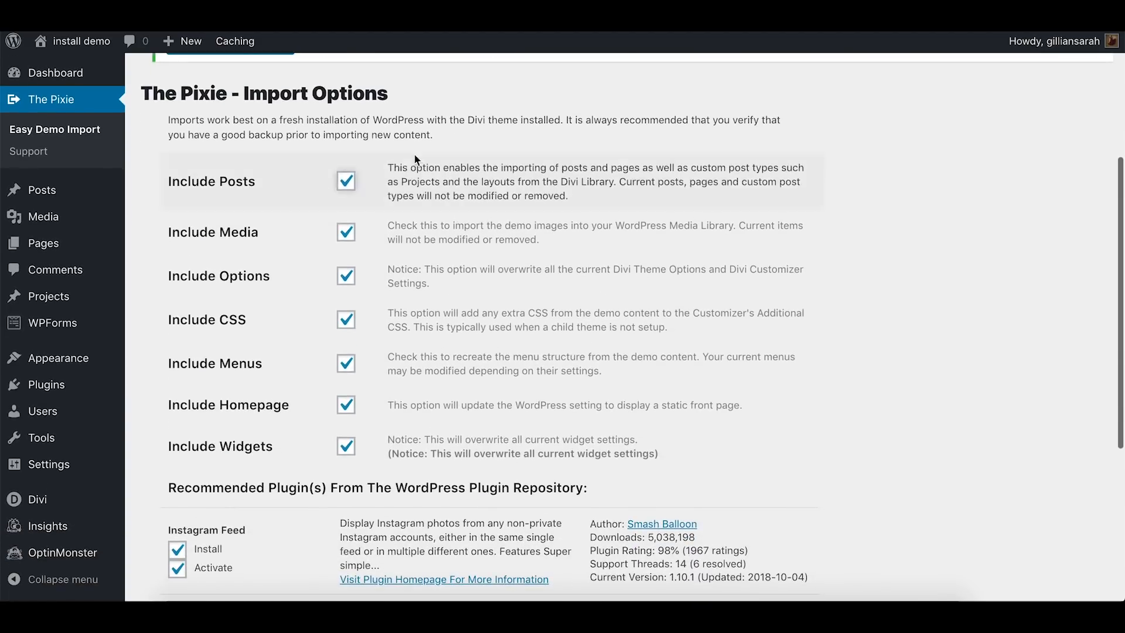
{"action": "scroll", "coordinate": [437, 218], "scroll_direction": "down", "scroll_amount": 5}
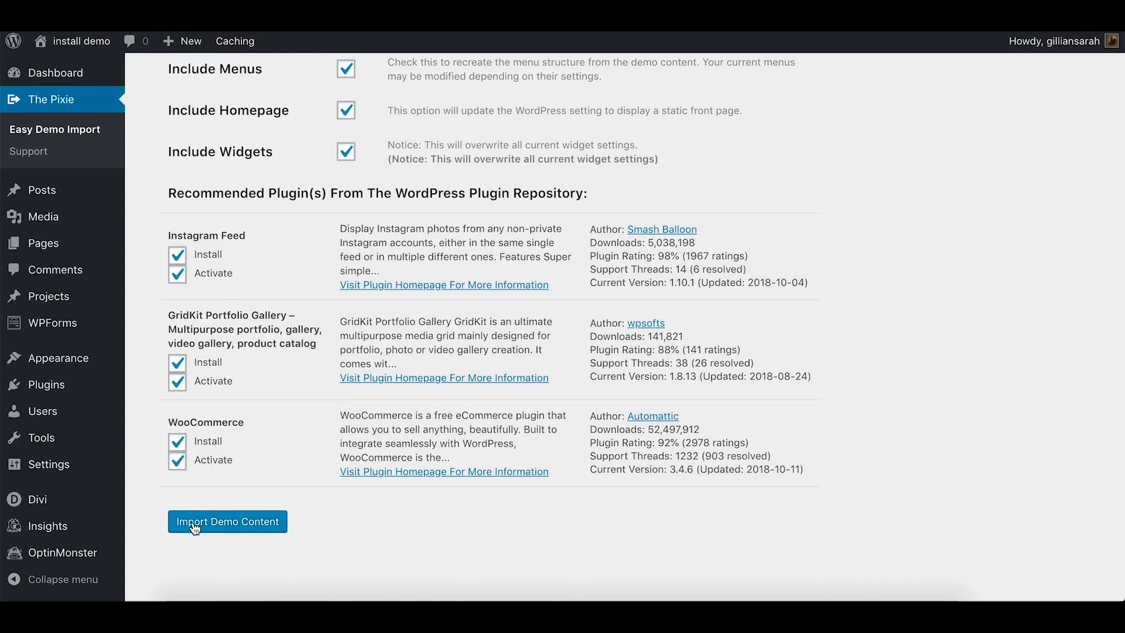
{"action": "left_click", "coordinate": [252, 525]}
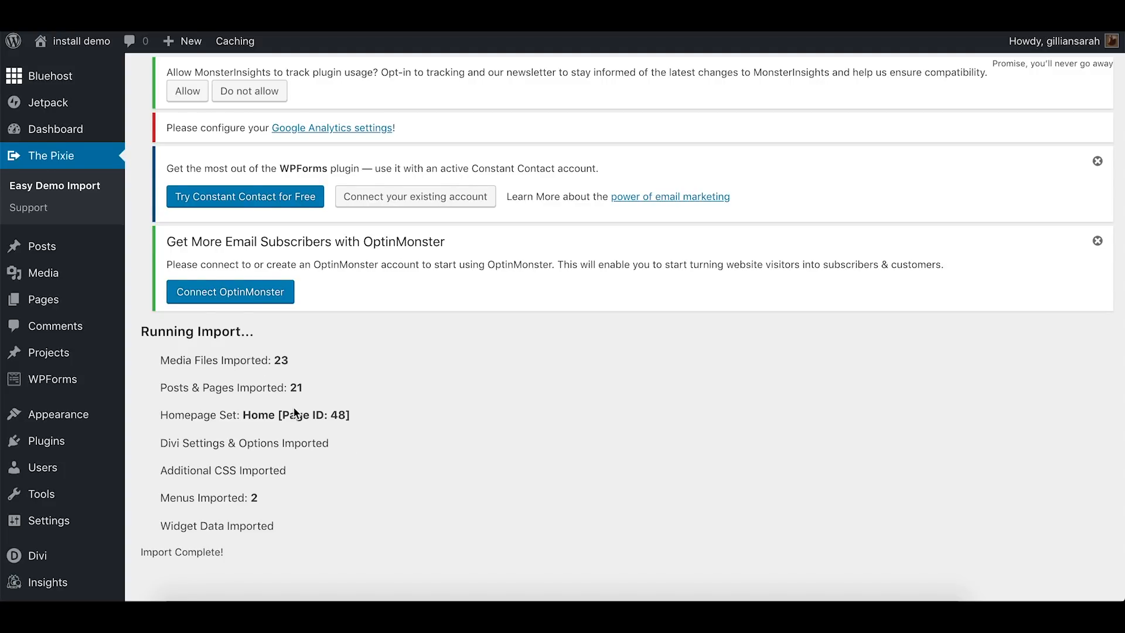
Review the import summary and look through the imported Pixie home page on the live site
{"action": "scroll", "coordinate": [295, 413], "scroll_direction": "down", "scroll_amount": 1}
{"action": "scroll", "coordinate": [283, 501], "scroll_direction": "up", "scroll_amount": 1}
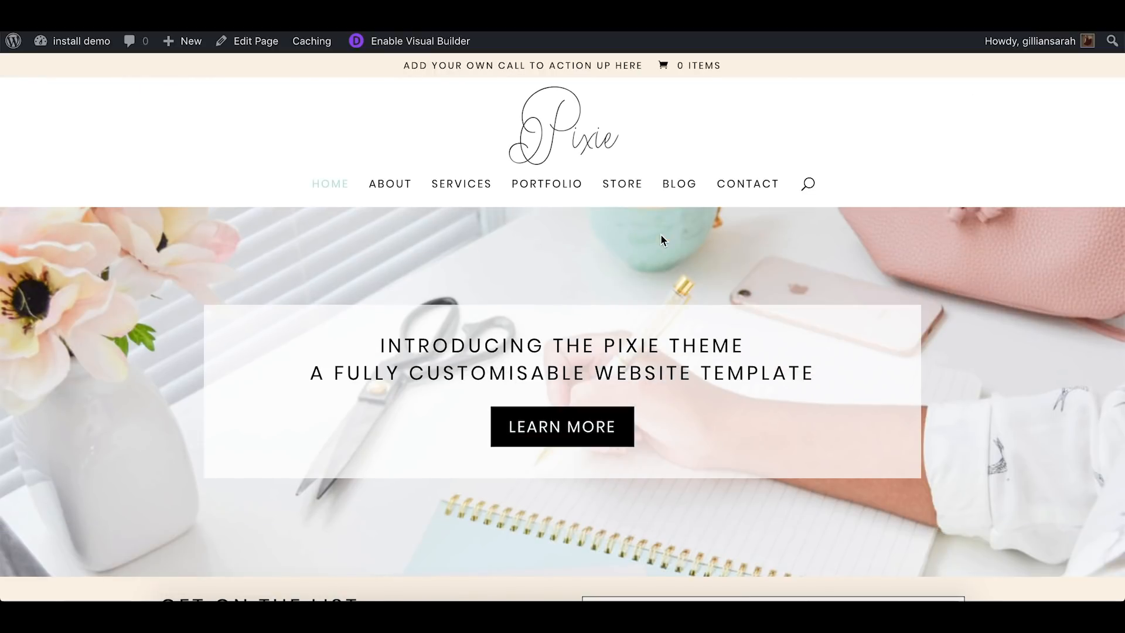
{"action": "scroll", "coordinate": [659, 234], "scroll_direction": "down", "scroll_amount": 3}
{"action": "scroll", "coordinate": [550, 341], "scroll_direction": "down", "scroll_amount": 5}
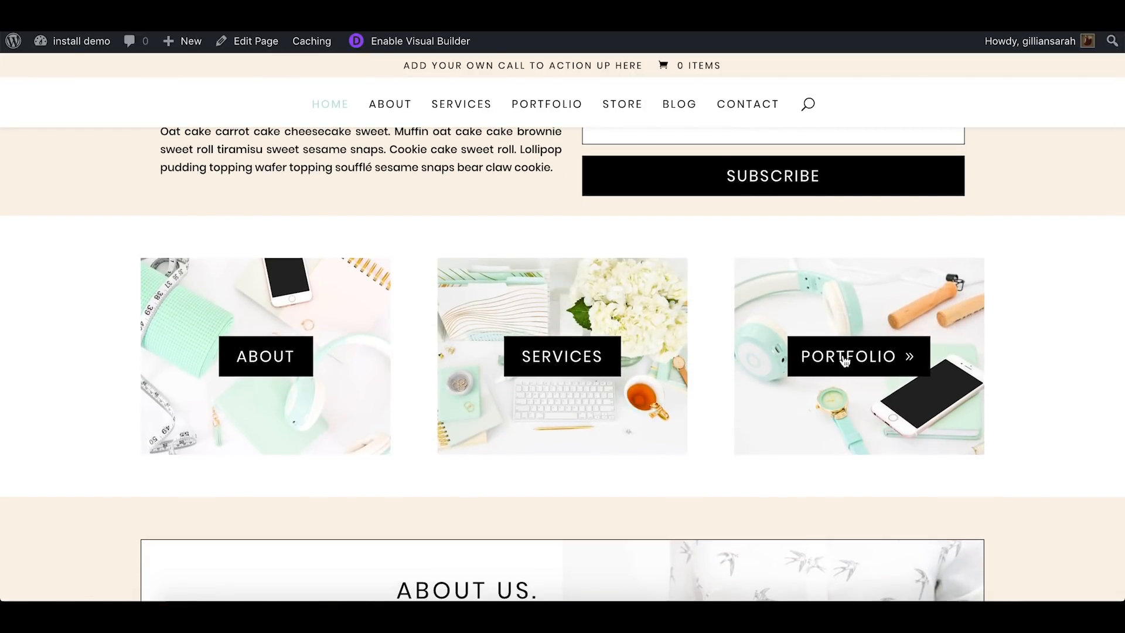
Look through the remaining sections of the imported home page, from the subscribe form down to the contact form and footer
{"action": "scroll", "coordinate": [1009, 217], "scroll_direction": "up", "scroll_amount": 5}
{"action": "scroll", "coordinate": [1009, 218], "scroll_direction": "down", "scroll_amount": 13}
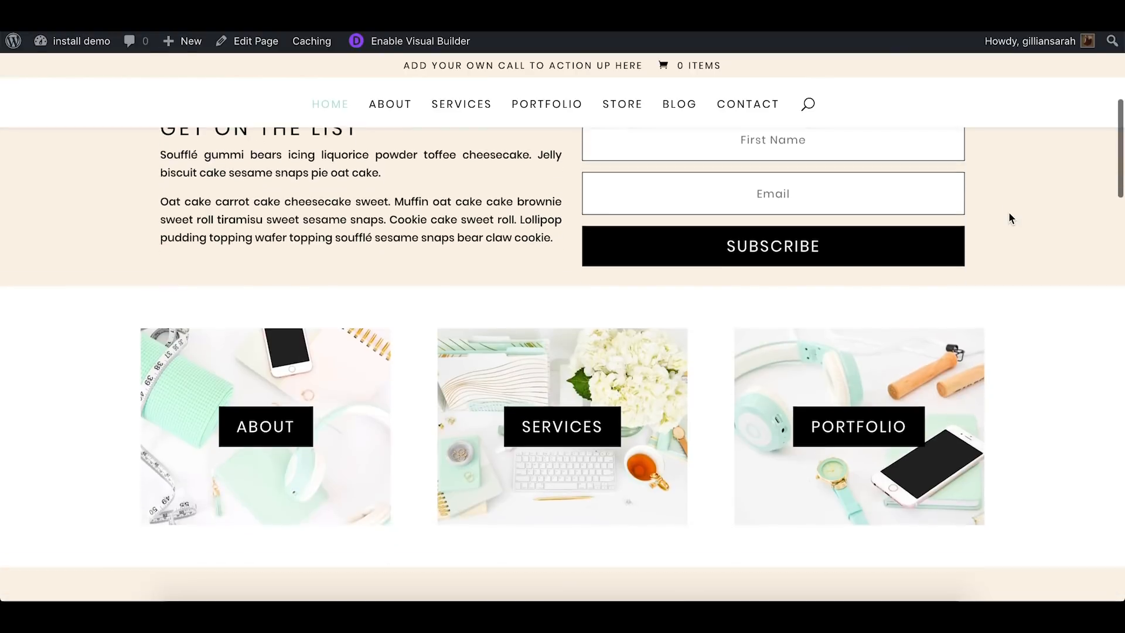
{"action": "scroll", "coordinate": [1009, 218], "scroll_direction": "down", "scroll_amount": 5}
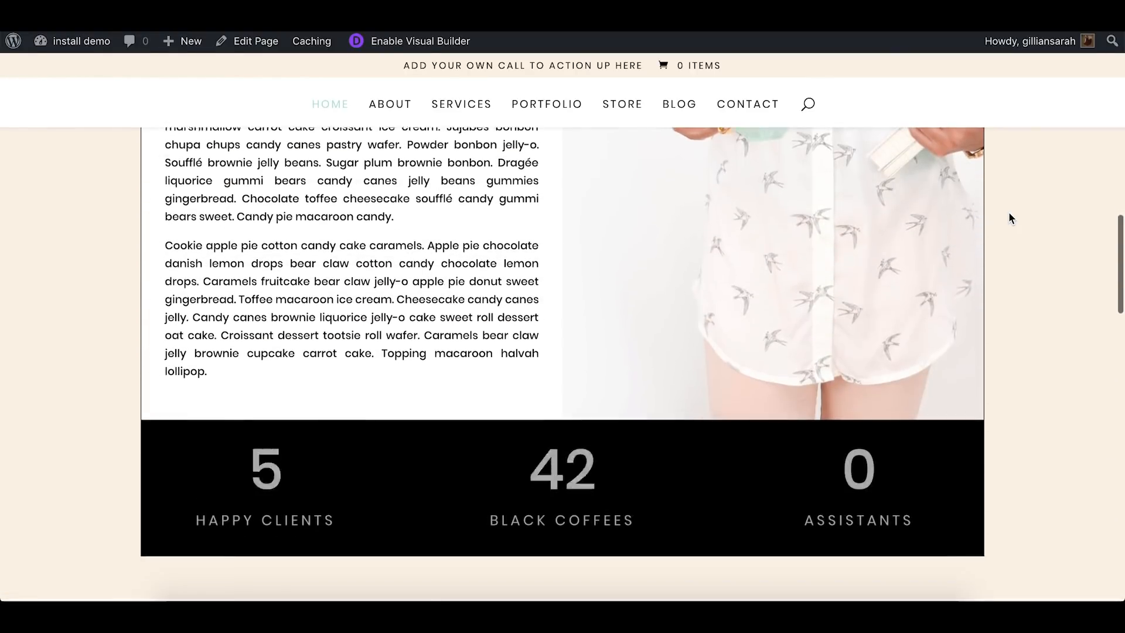
{"action": "scroll", "coordinate": [1009, 218], "scroll_direction": "down", "scroll_amount": 8}
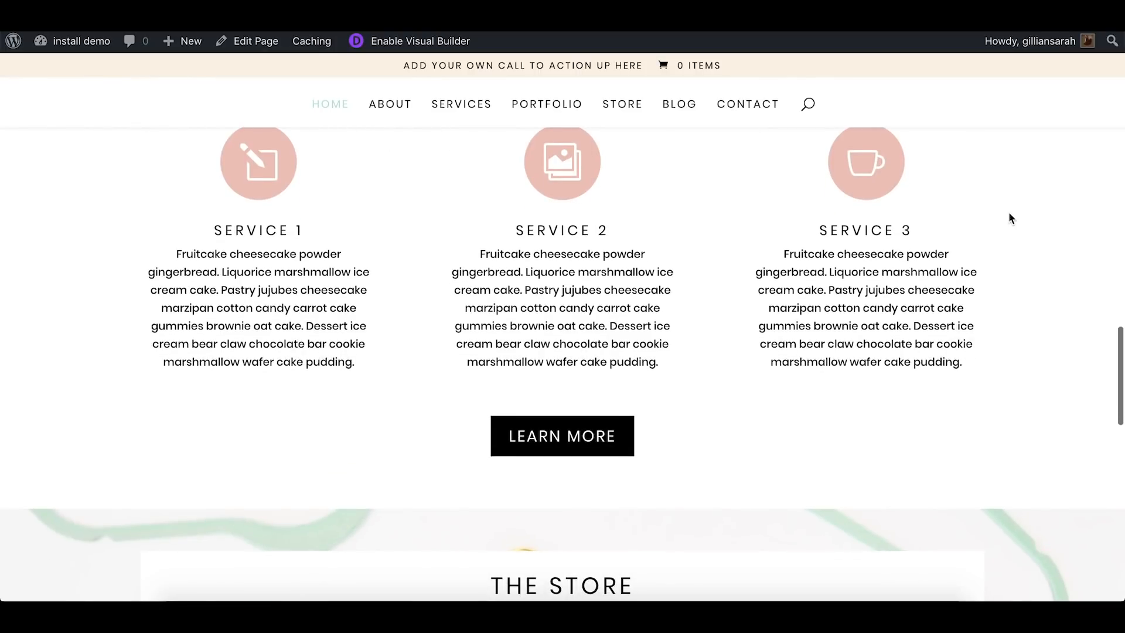
{"action": "scroll", "coordinate": [1009, 218], "scroll_direction": "down", "scroll_amount": 5}
{"action": "scroll", "coordinate": [1009, 218], "scroll_direction": "down", "scroll_amount": 13}
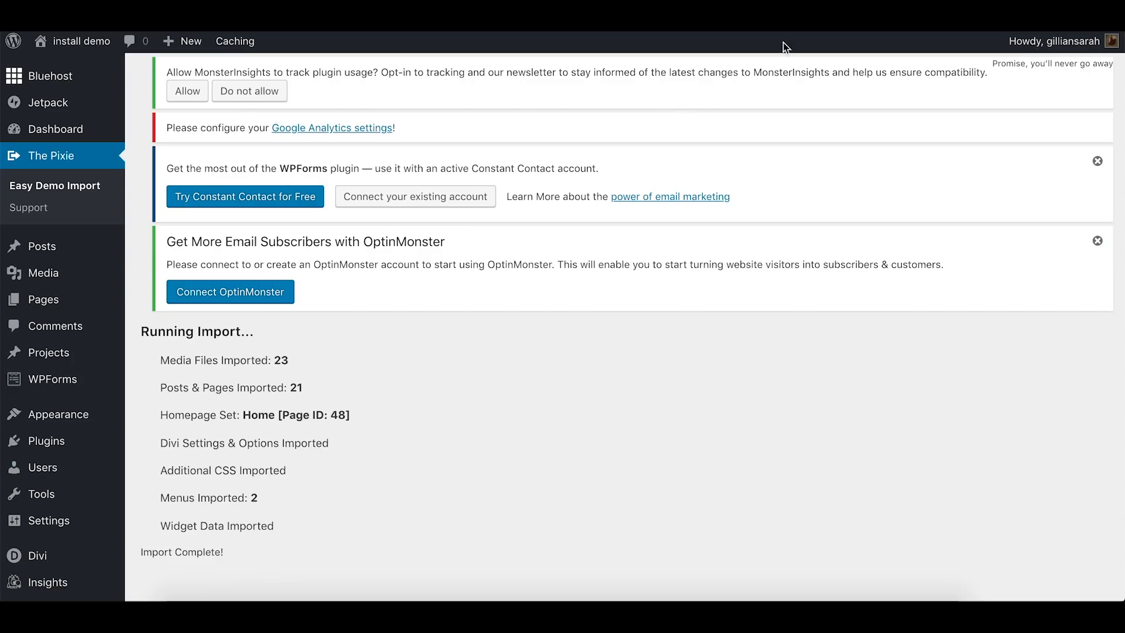
Return to the WordPress admin, load the Dashboard and open the Instagram Feed plugin's settings
{"action": "left_click", "coordinate": [515, 372]}
{"action": "scroll", "coordinate": [76, 296], "scroll_direction": "down", "scroll_amount": 1}
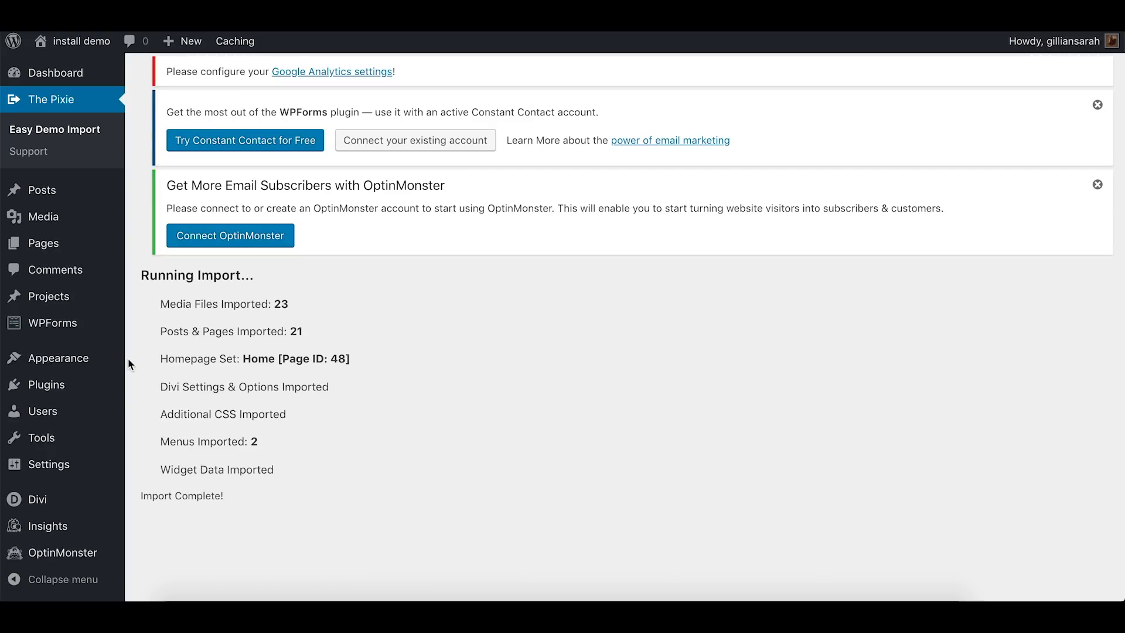
{"action": "scroll", "coordinate": [36, 246], "scroll_direction": "up", "scroll_amount": 1}
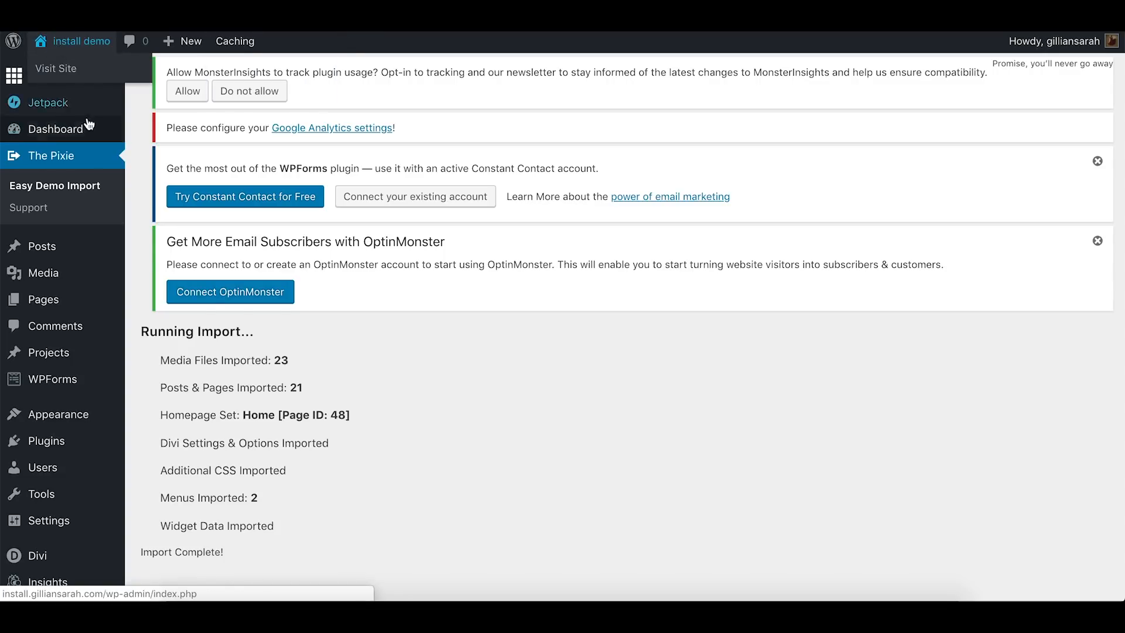
{"action": "left_click", "coordinate": [71, 131]}
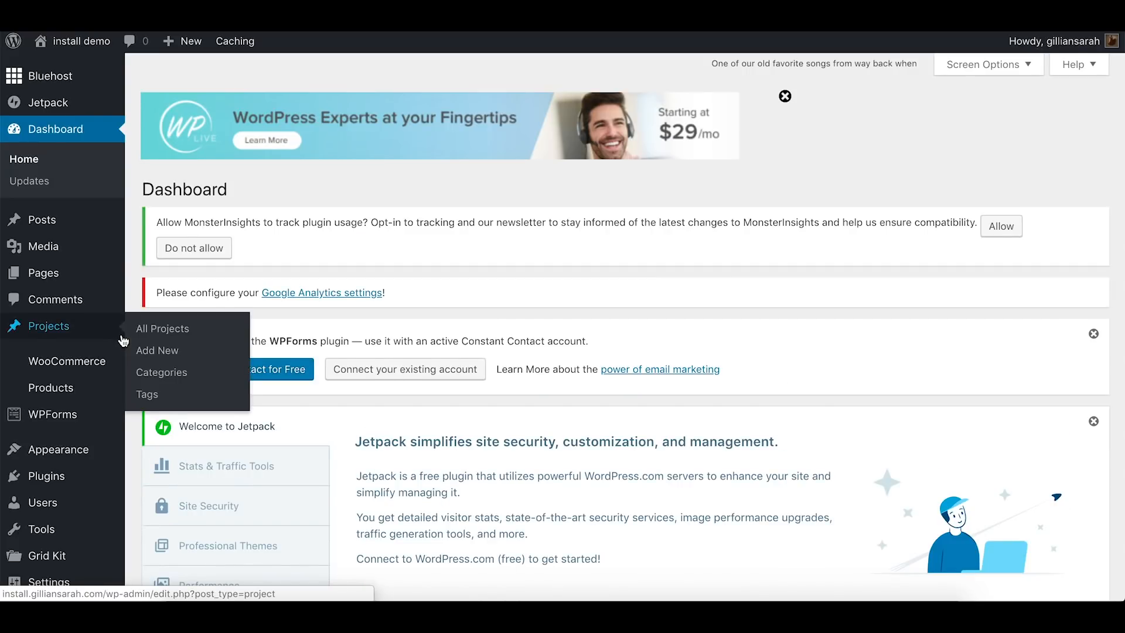
{"action": "scroll", "coordinate": [130, 338], "scroll_direction": "down", "scroll_amount": 3}
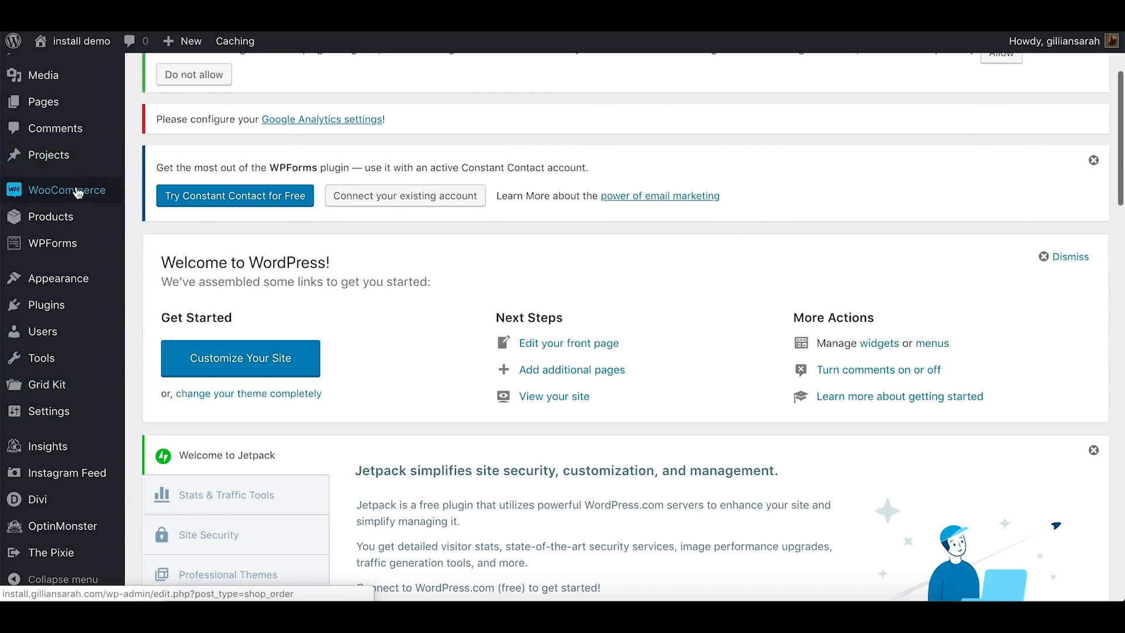
{"action": "left_click", "coordinate": [74, 475]}
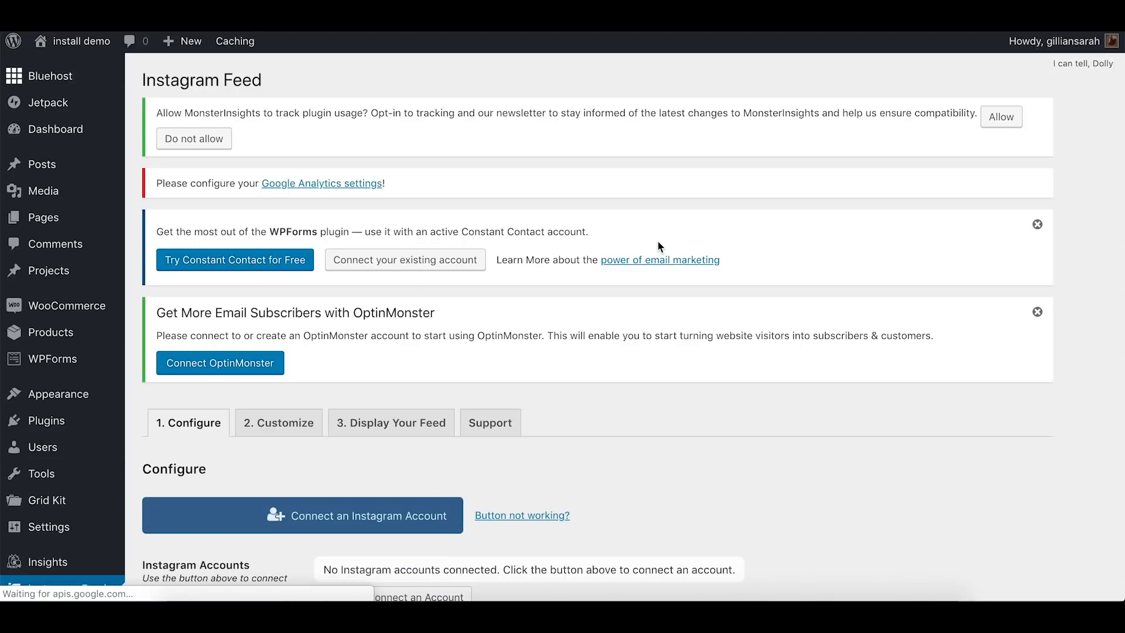
Connect an Instagram account to the Instagram Feed plugin
{"action": "scroll", "coordinate": [660, 244], "scroll_direction": "down", "scroll_amount": 3}
{"action": "left_click", "coordinate": [355, 374]}
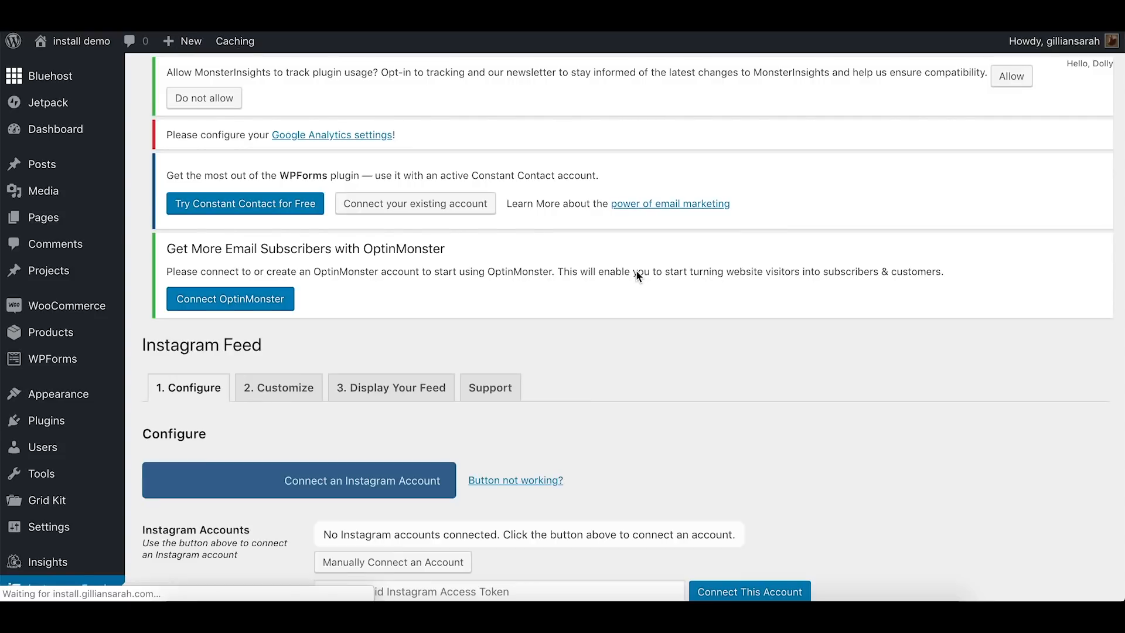
{"action": "scroll", "coordinate": [637, 272], "scroll_direction": "down", "scroll_amount": 2}
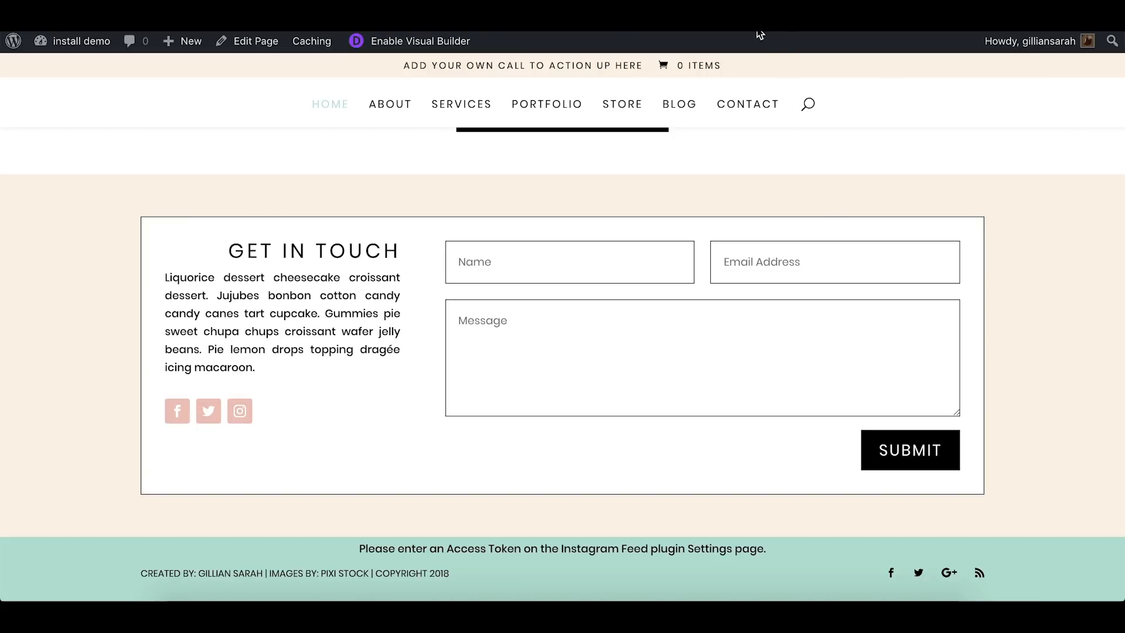
Reload the live home page and check the Instagram feed in its footer
{"action": "key", "text": "super+r"}
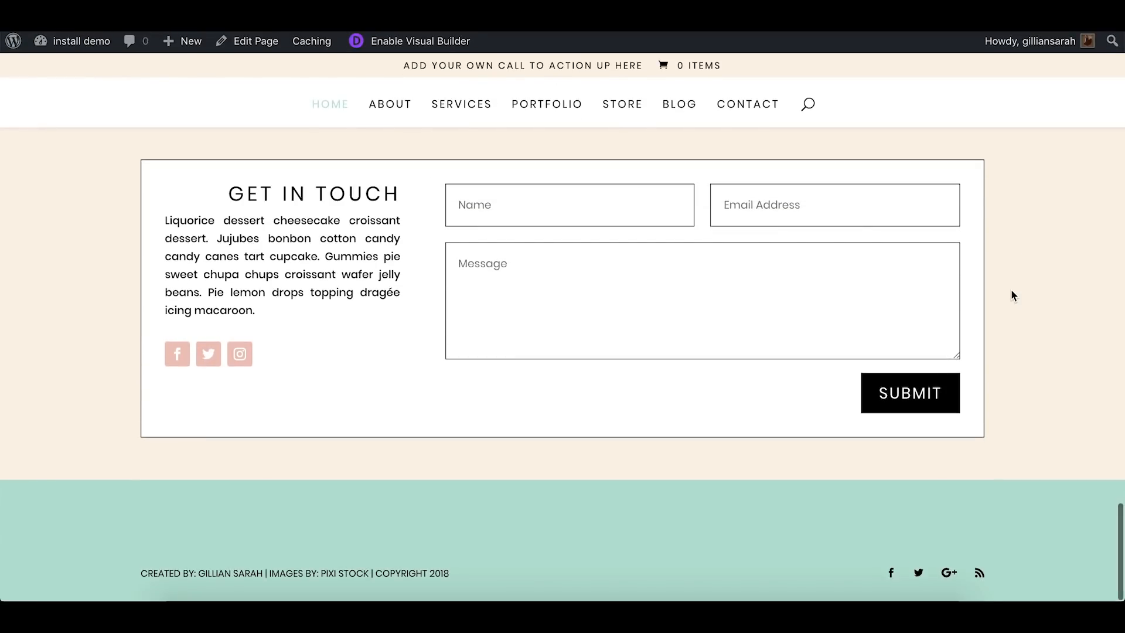
{"action": "scroll", "coordinate": [1049, 326], "scroll_direction": "down", "scroll_amount": 10}
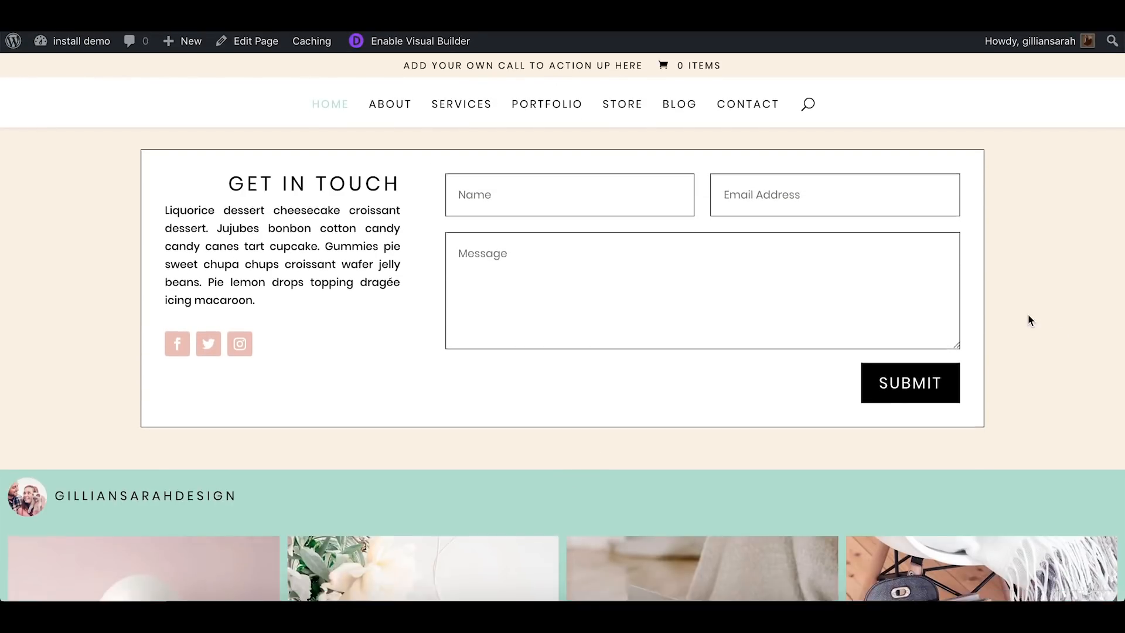
{"action": "scroll", "coordinate": [1030, 319], "scroll_direction": "down", "scroll_amount": 14}
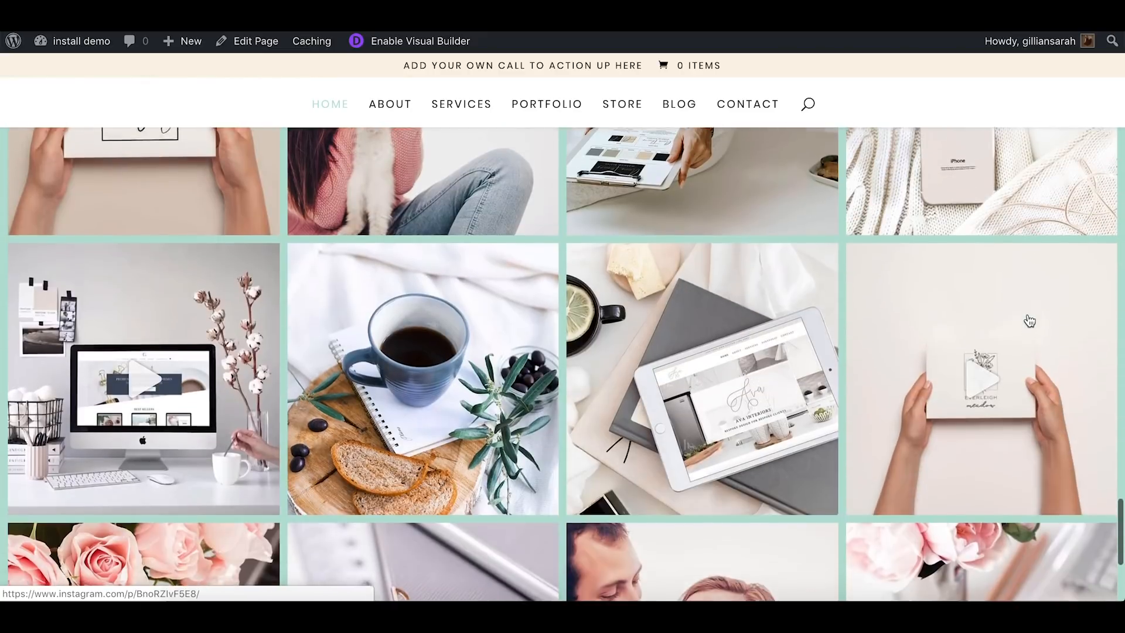
{"action": "scroll", "coordinate": [1030, 320], "scroll_direction": "up", "scroll_amount": 20}
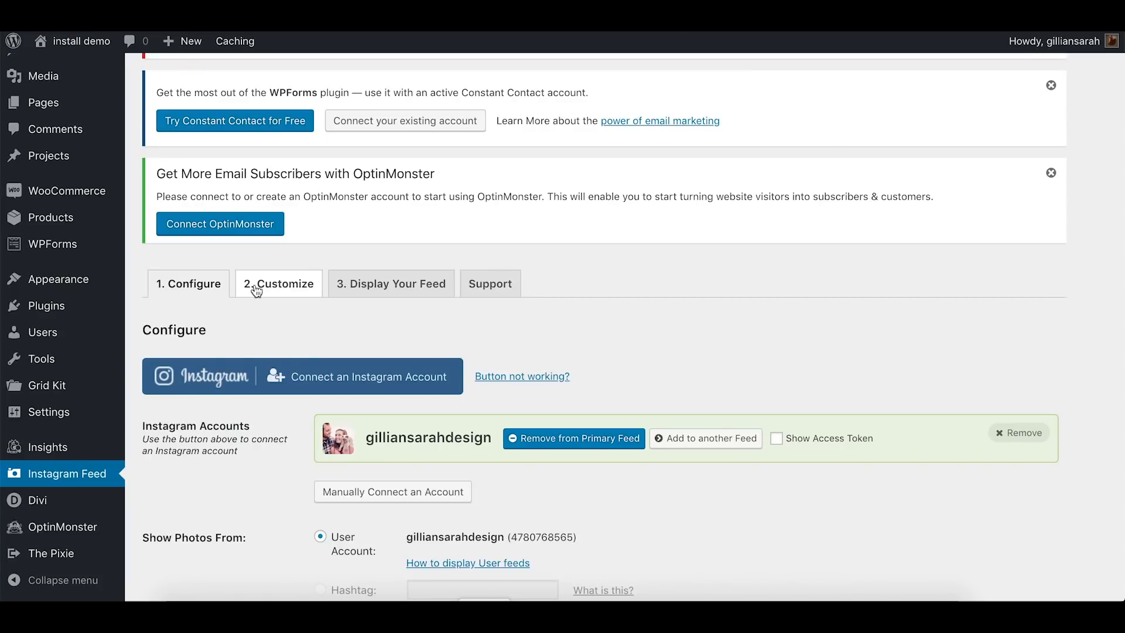
In the Instagram feed's customization settings, show 10 photos in 10 columns and remove the padding around images
{"action": "left_click", "coordinate": [258, 283]}
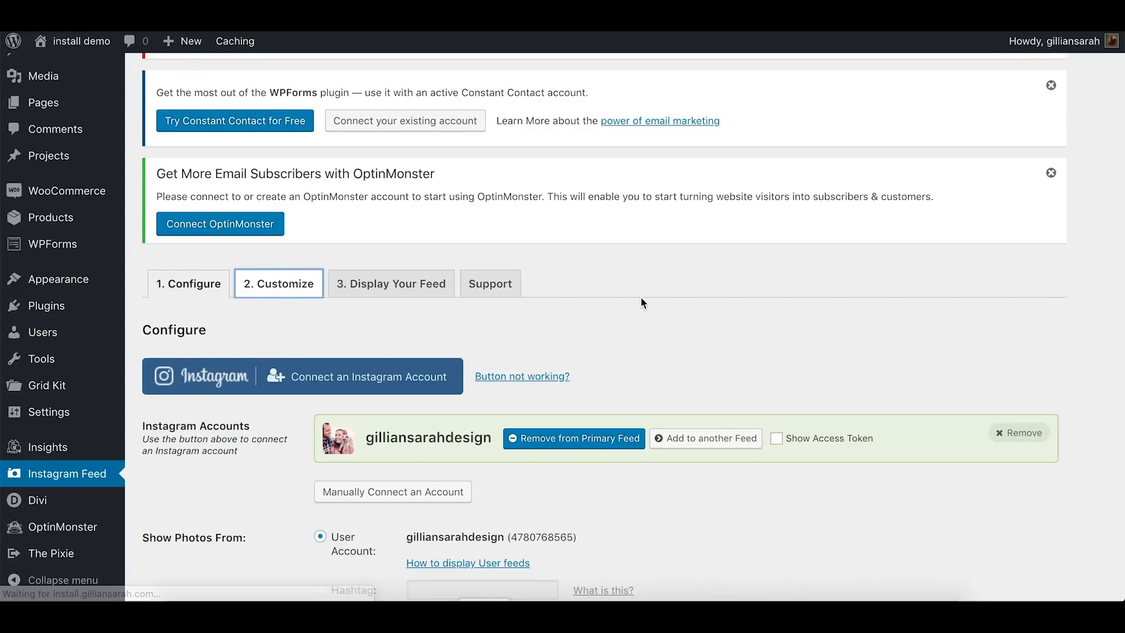
{"action": "scroll", "coordinate": [641, 297], "scroll_direction": "down", "scroll_amount": 5}
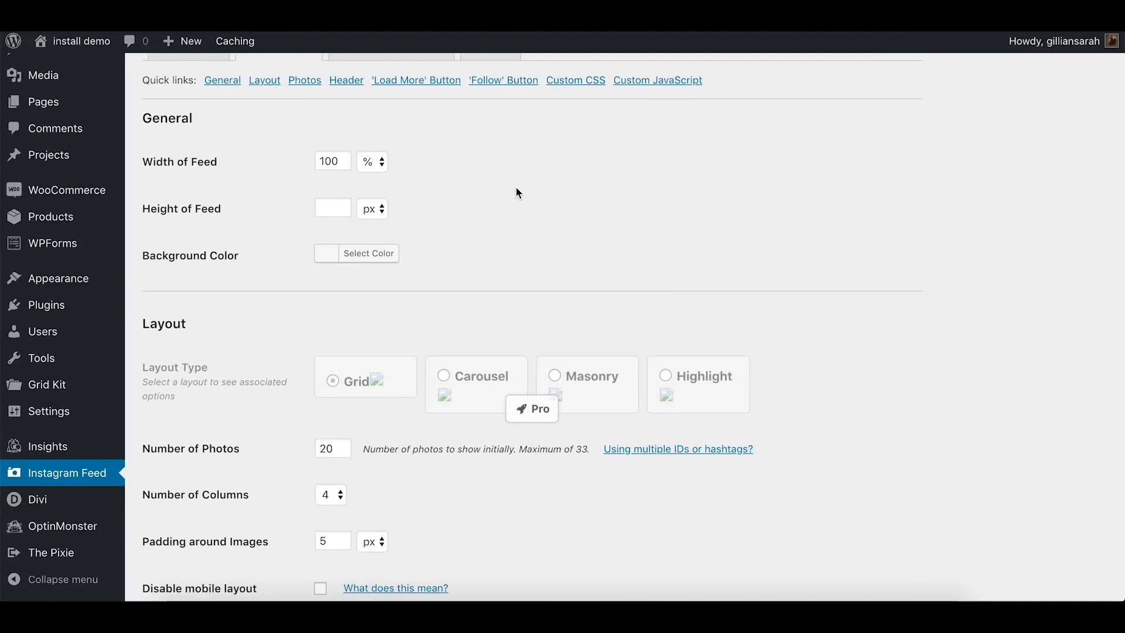
{"action": "scroll", "coordinate": [518, 193], "scroll_direction": "down", "scroll_amount": 1}
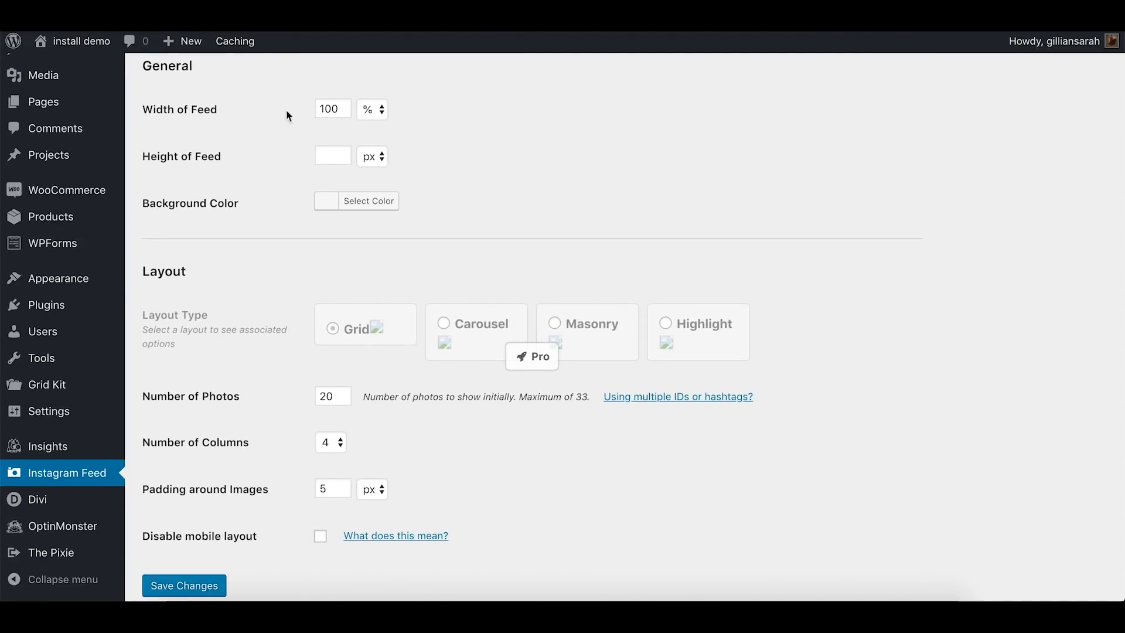
{"action": "scroll", "coordinate": [264, 256], "scroll_direction": "down", "scroll_amount": 3}
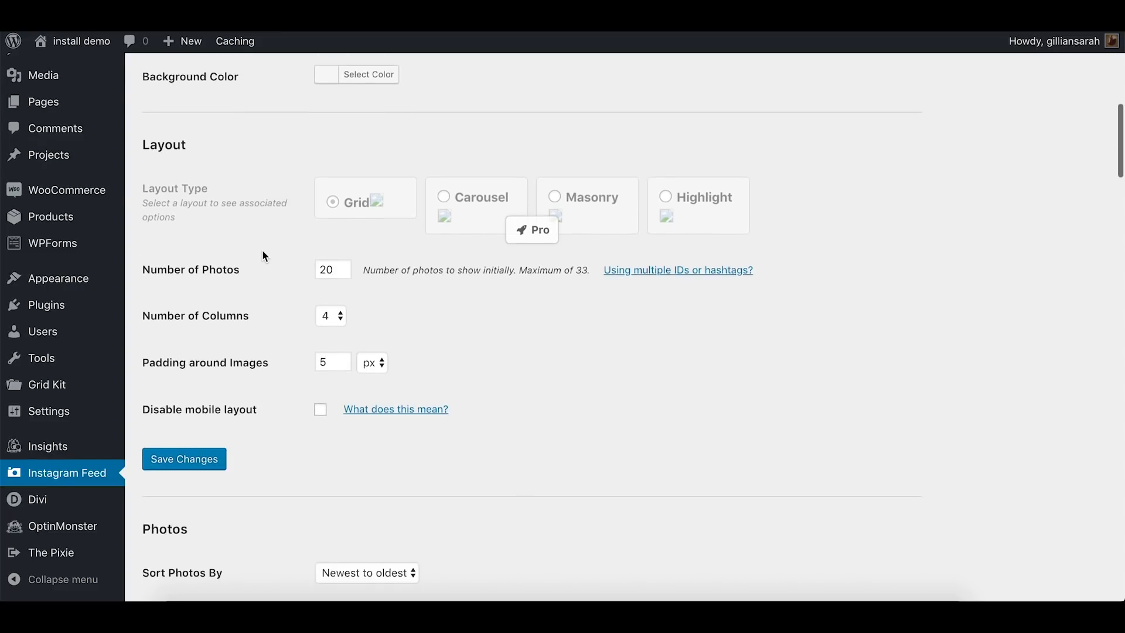
{"action": "double_click", "coordinate": [331, 218]}
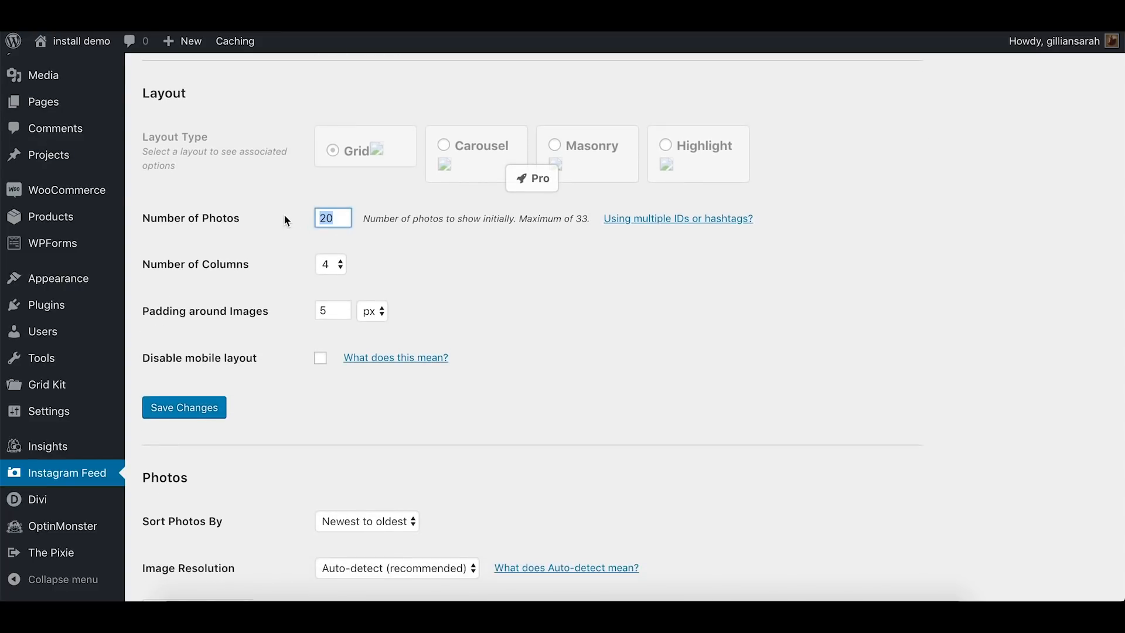
{"action": "type", "text": "10"}
{"action": "left_click", "coordinate": [330, 247]}
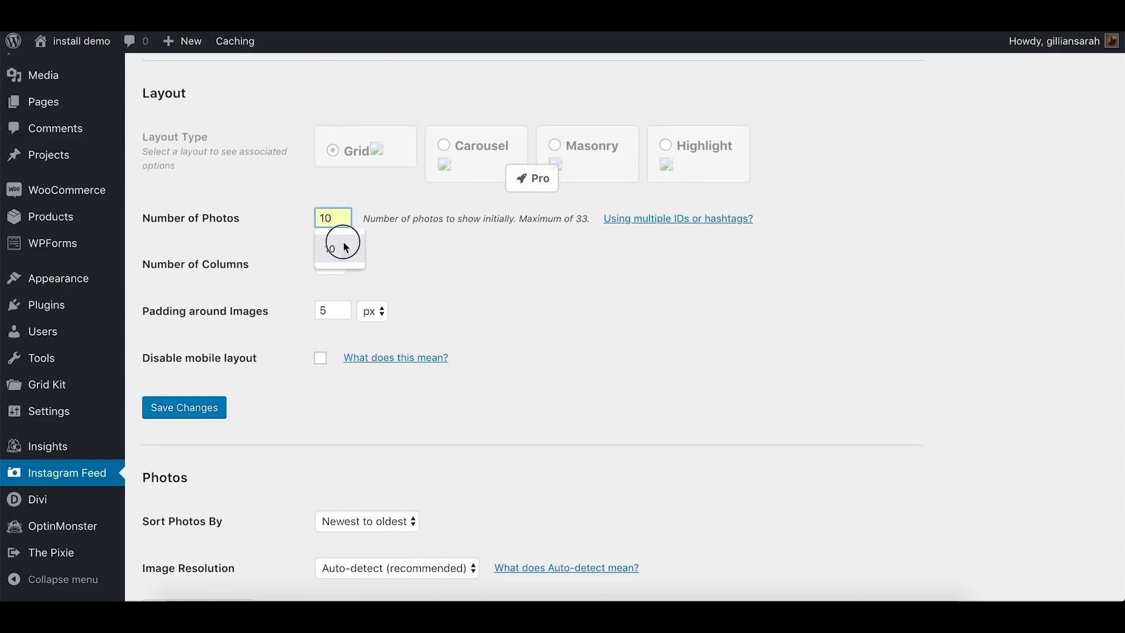
{"action": "left_click", "coordinate": [343, 268]}
{"action": "left_click", "coordinate": [428, 261]}
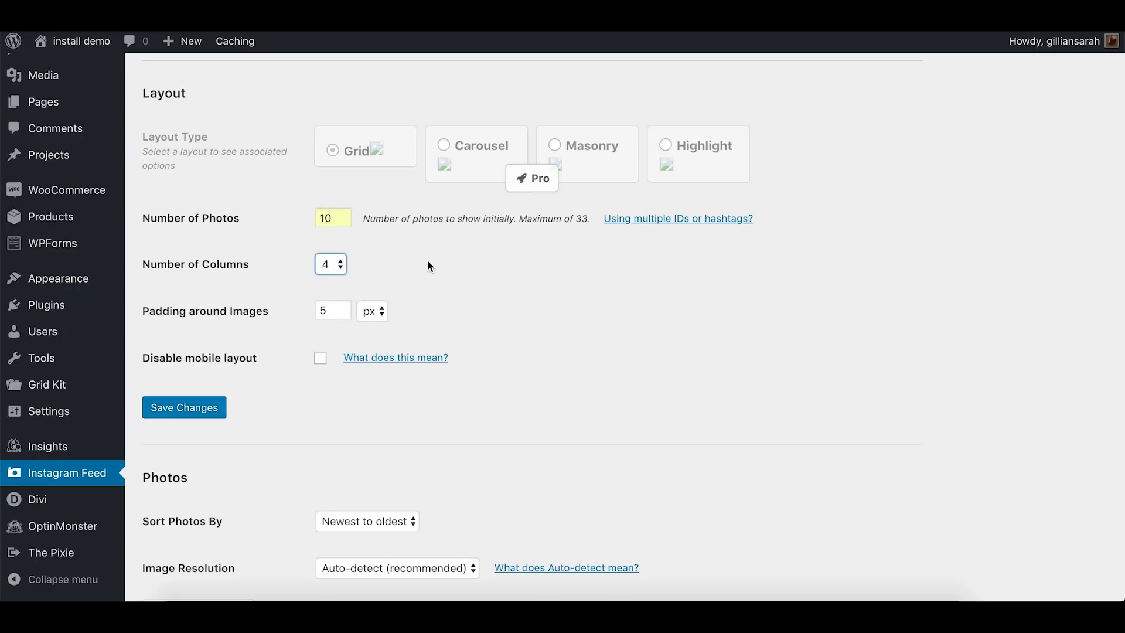
{"action": "double_click", "coordinate": [325, 310]}
{"action": "key", "text": "BackSpace"}
Turn off the feed header and the bio text in the Instagram feed's header settings
{"action": "scroll", "coordinate": [305, 353], "scroll_direction": "down", "scroll_amount": 7}
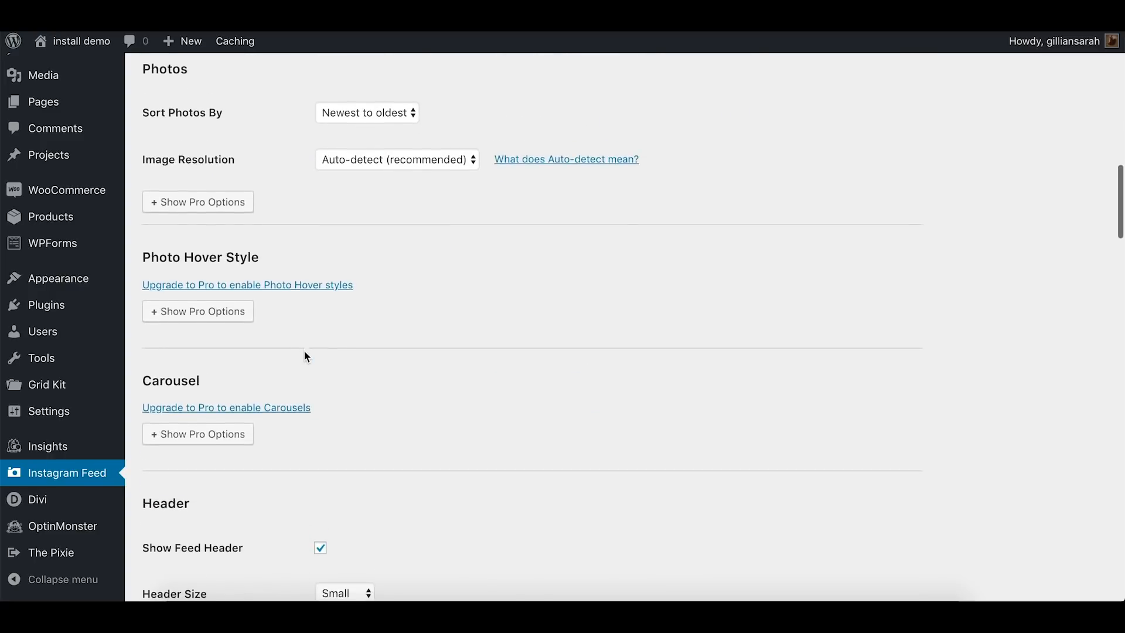
{"action": "scroll", "coordinate": [305, 355], "scroll_direction": "down", "scroll_amount": 4}
{"action": "left_click", "coordinate": [320, 338]}
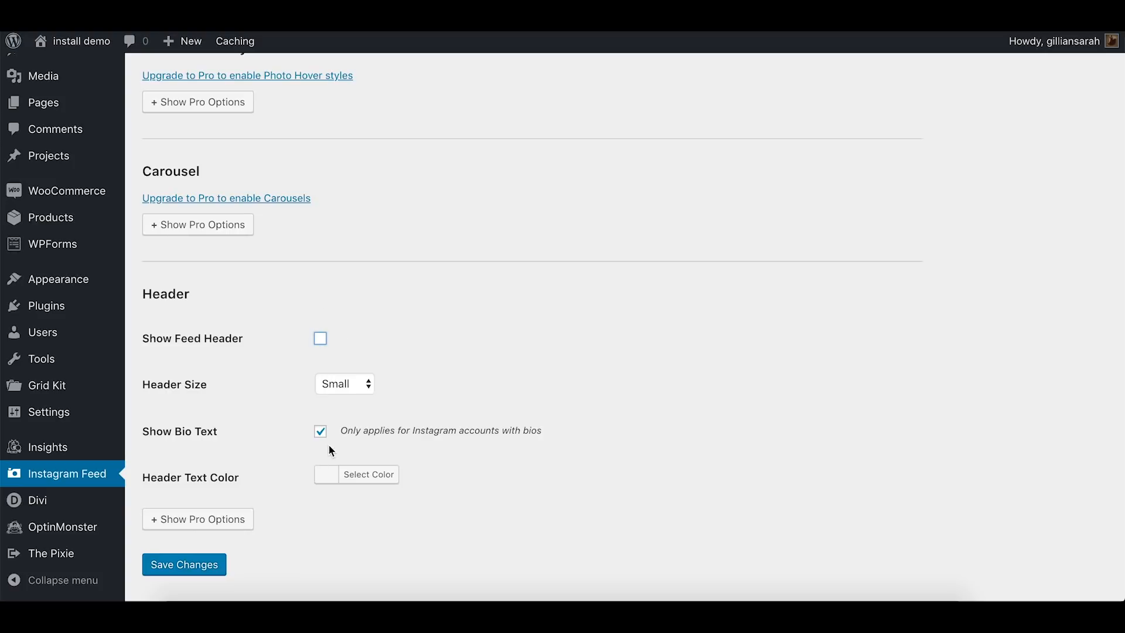
{"action": "left_click", "coordinate": [322, 434]}
Turn off the Load More and Follow buttons of the Instagram feed and save the changes
{"action": "scroll", "coordinate": [282, 420], "scroll_direction": "down", "scroll_amount": 12}
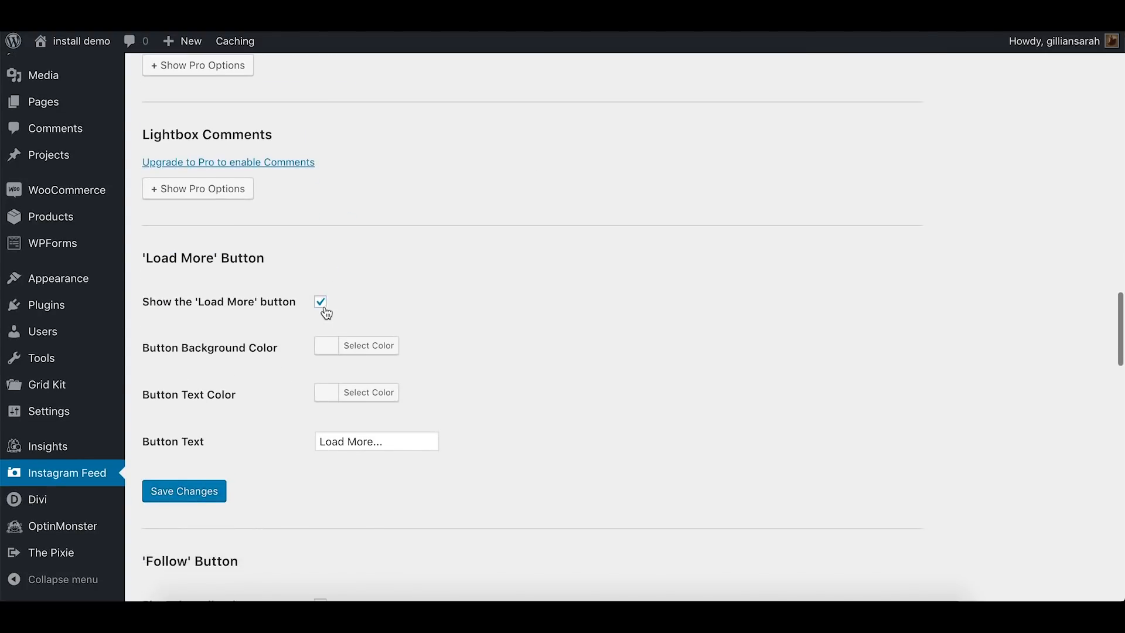
{"action": "left_click", "coordinate": [322, 309]}
{"action": "scroll", "coordinate": [321, 311], "scroll_direction": "down", "scroll_amount": 7}
{"action": "left_click", "coordinate": [322, 204]}
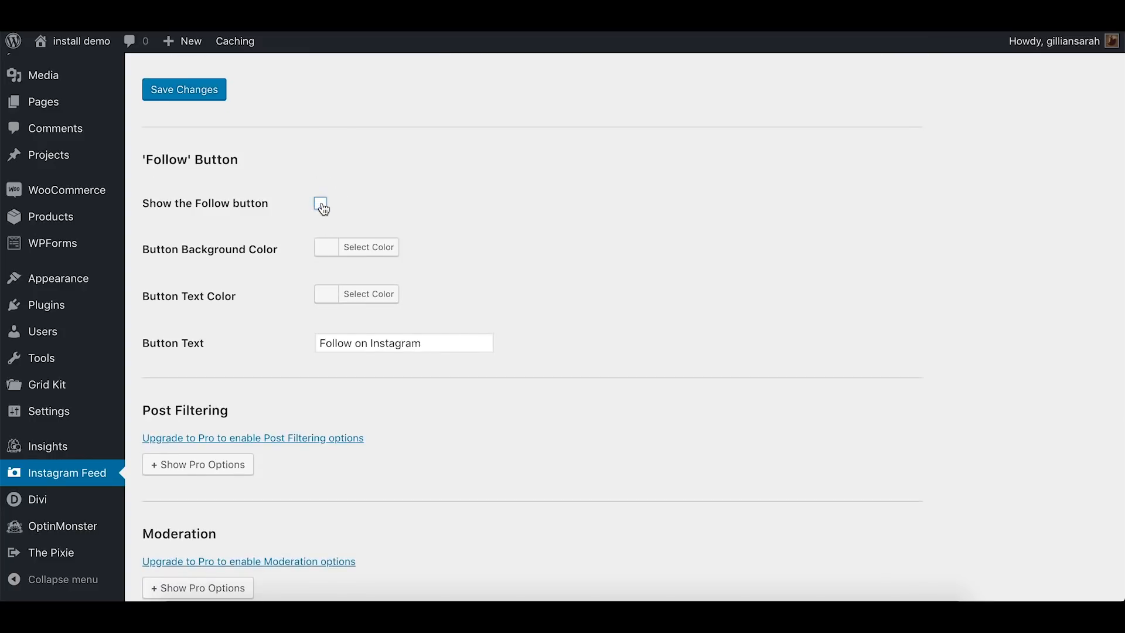
{"action": "scroll", "coordinate": [321, 206], "scroll_direction": "down", "scroll_amount": 5}
{"action": "scroll", "coordinate": [322, 206], "scroll_direction": "up", "scroll_amount": 8}
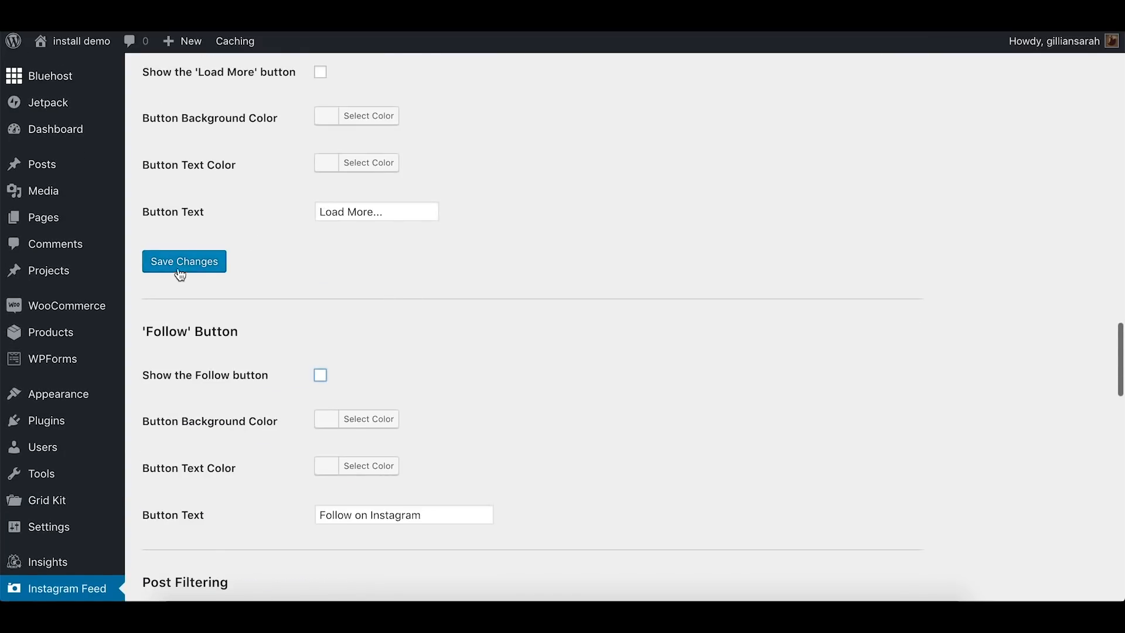
{"action": "left_click", "coordinate": [180, 270]}
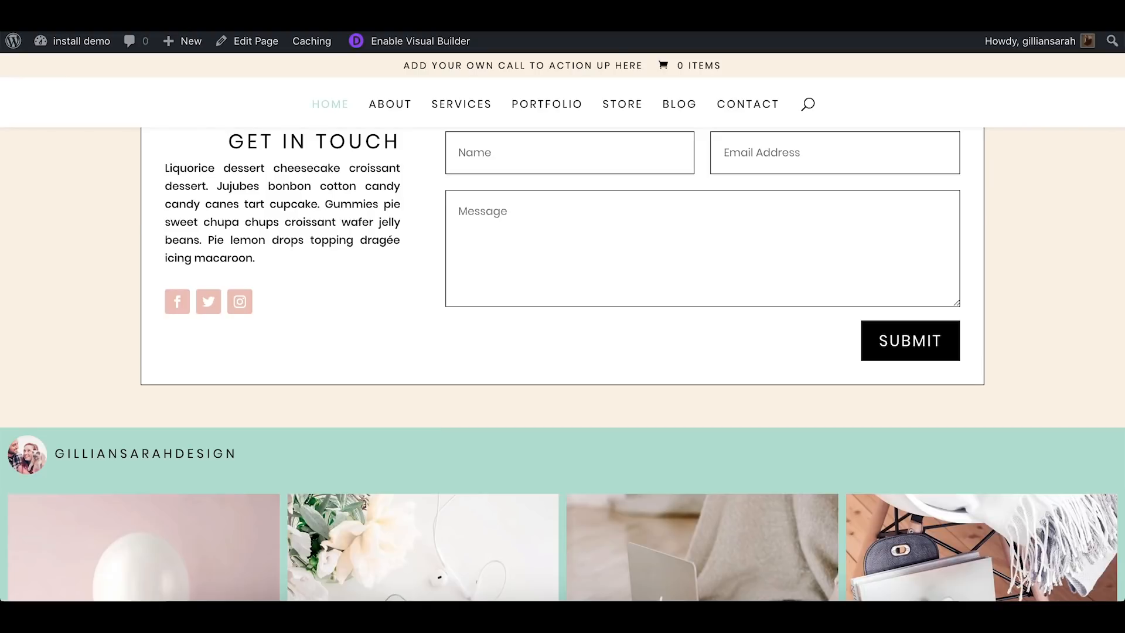
On the live site, look over the earlier feed layout with its header, photo grid, Load More and Follow buttons
{"action": "scroll", "coordinate": [384, 237], "scroll_direction": "down", "scroll_amount": 4}
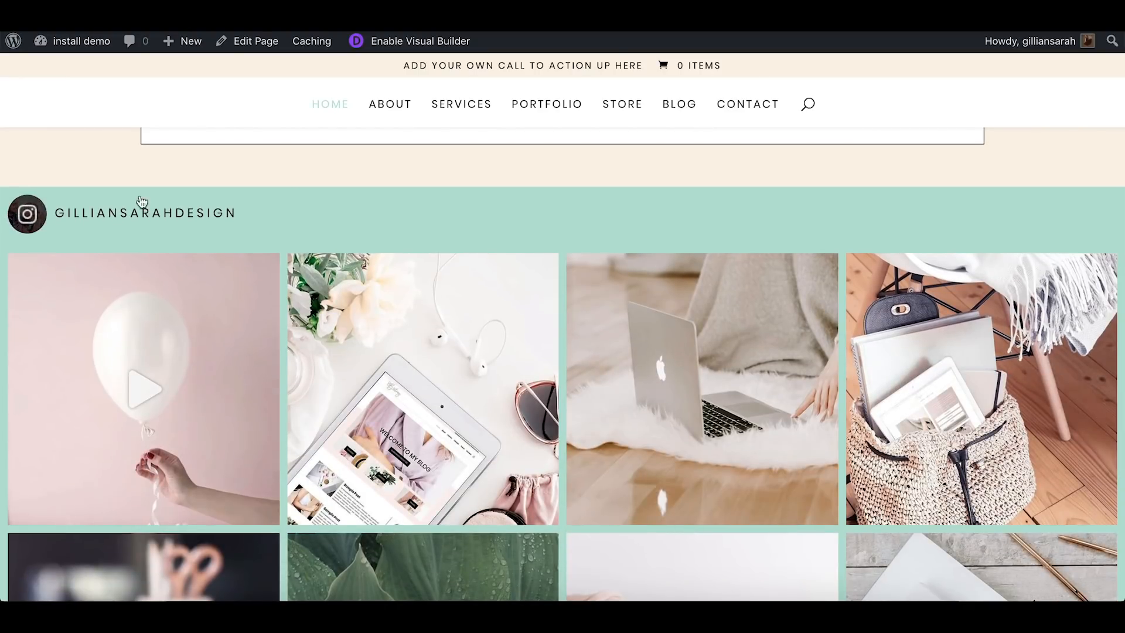
{"action": "scroll", "coordinate": [504, 222], "scroll_direction": "down", "scroll_amount": 6}
{"action": "scroll", "coordinate": [589, 516], "scroll_direction": "down", "scroll_amount": 5}
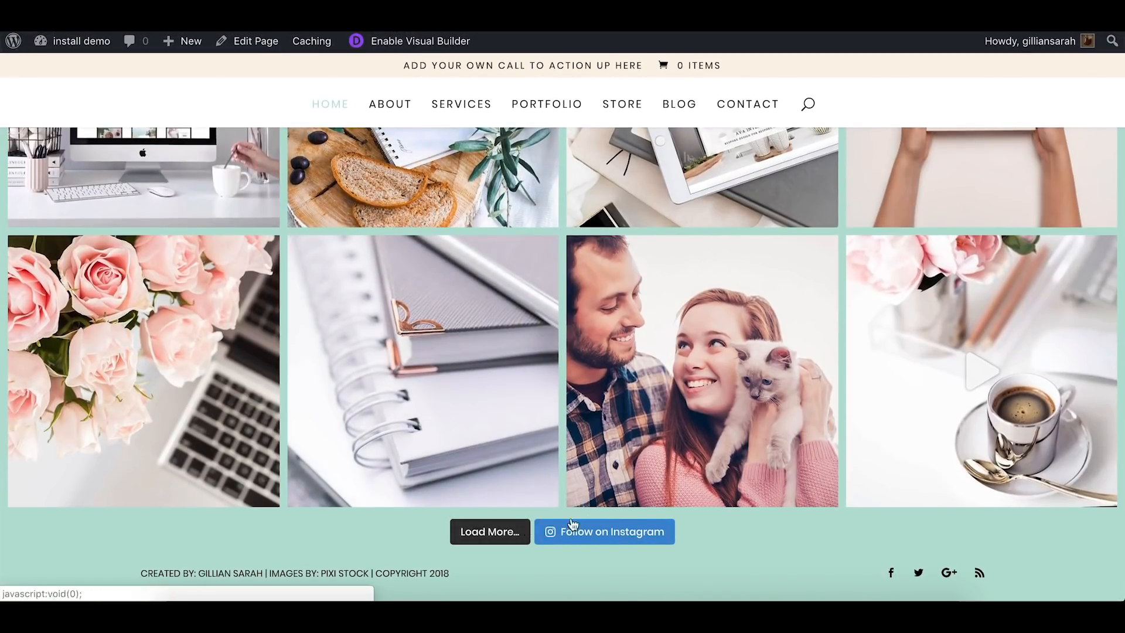
{"action": "scroll", "coordinate": [652, 504], "scroll_direction": "up", "scroll_amount": 12}
{"action": "scroll", "coordinate": [655, 508], "scroll_direction": "up", "scroll_amount": 8}
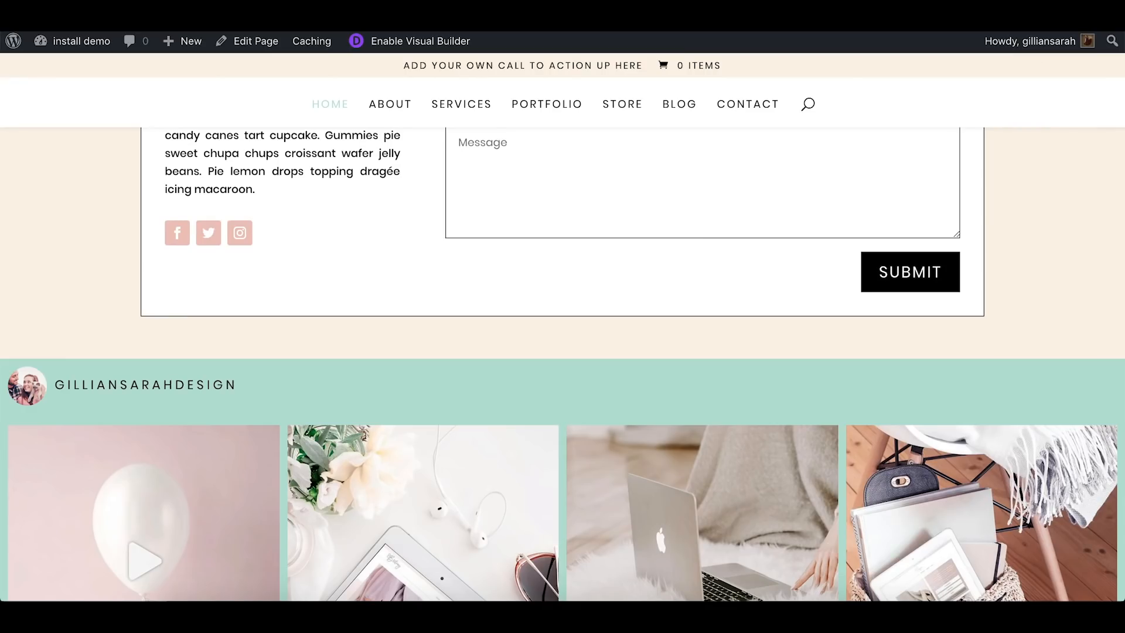
Reload the live home page and check the customized Instagram feed above the footer credits
{"action": "key", "text": "super+r"}
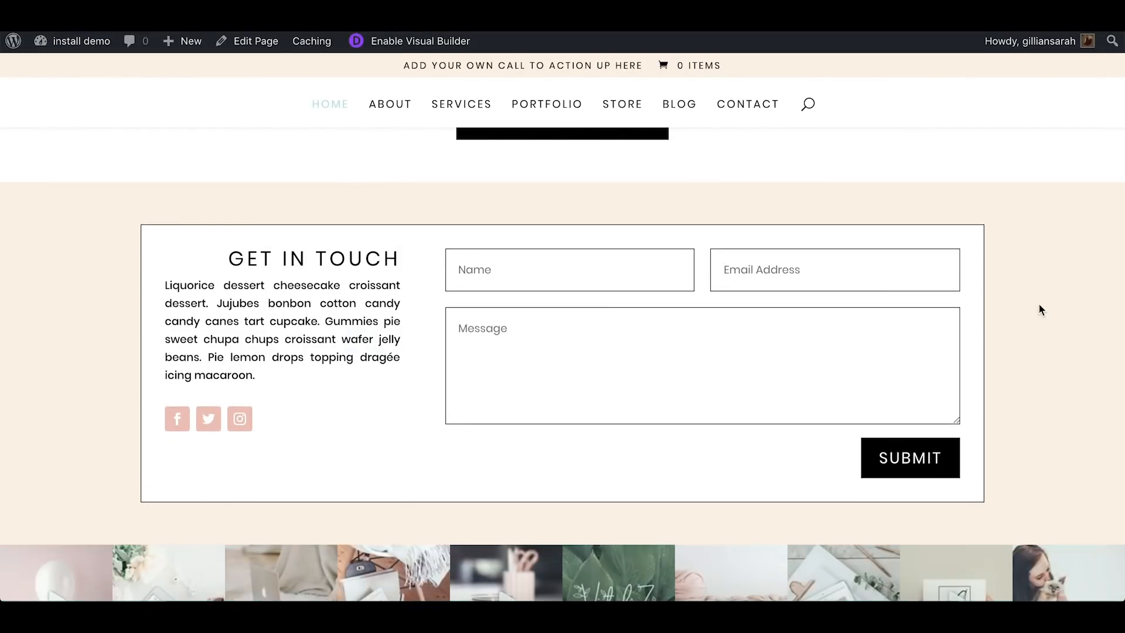
{"action": "scroll", "coordinate": [1039, 308], "scroll_direction": "down", "scroll_amount": 2}
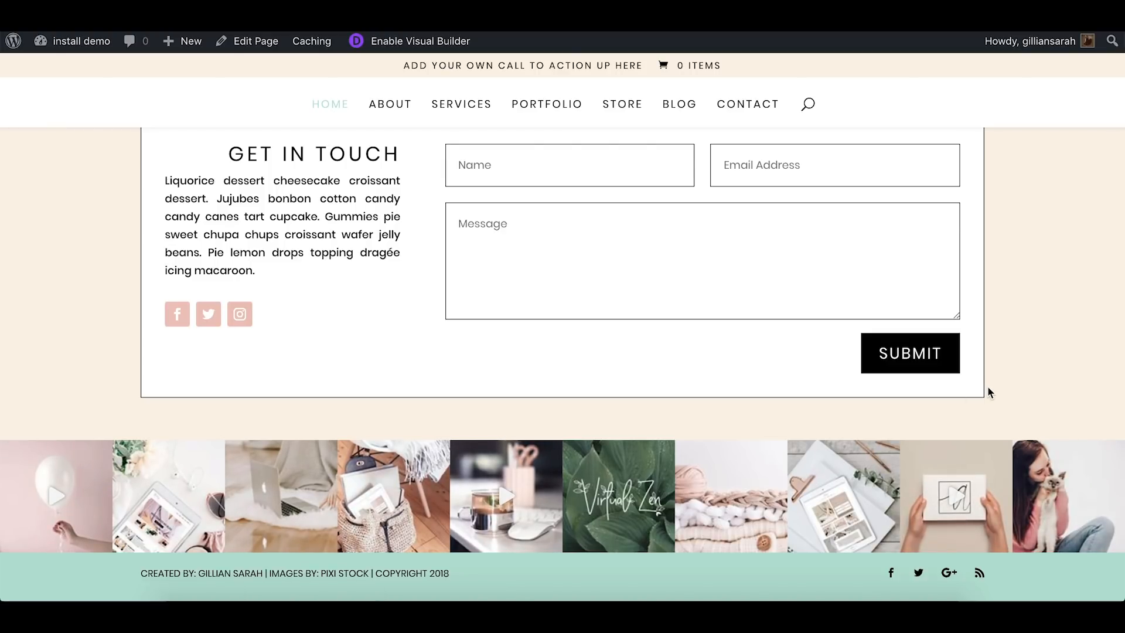
{"action": "scroll", "coordinate": [1029, 286], "scroll_direction": "up", "scroll_amount": 15}
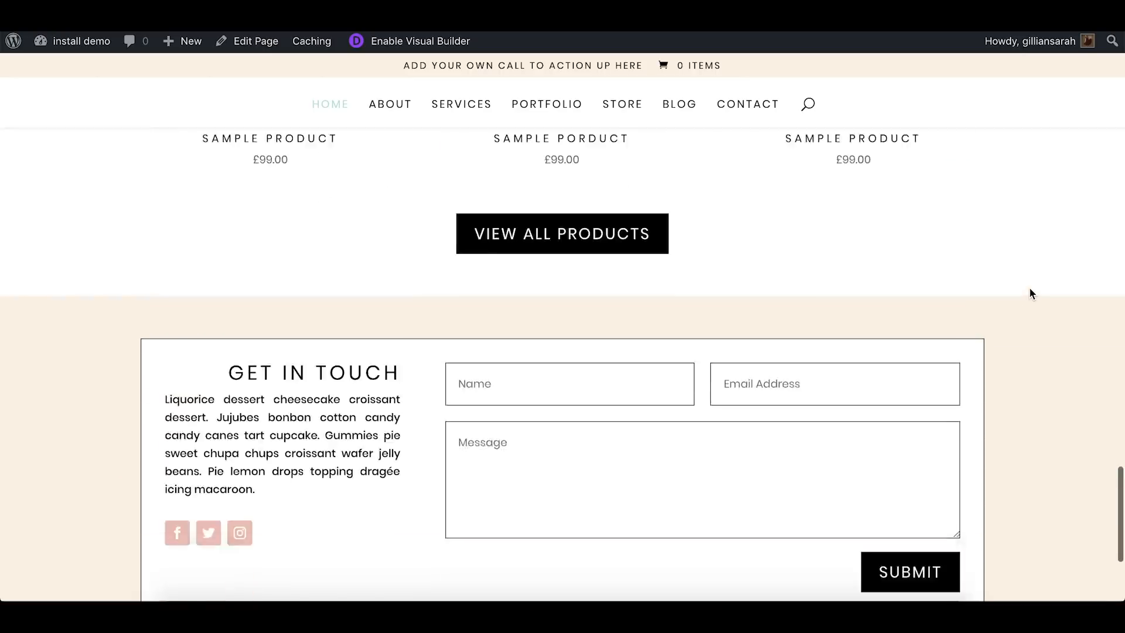
Look over the home page sections and enable the Visual Builder for the page
{"action": "scroll", "coordinate": [1031, 293], "scroll_direction": "up", "scroll_amount": 3}
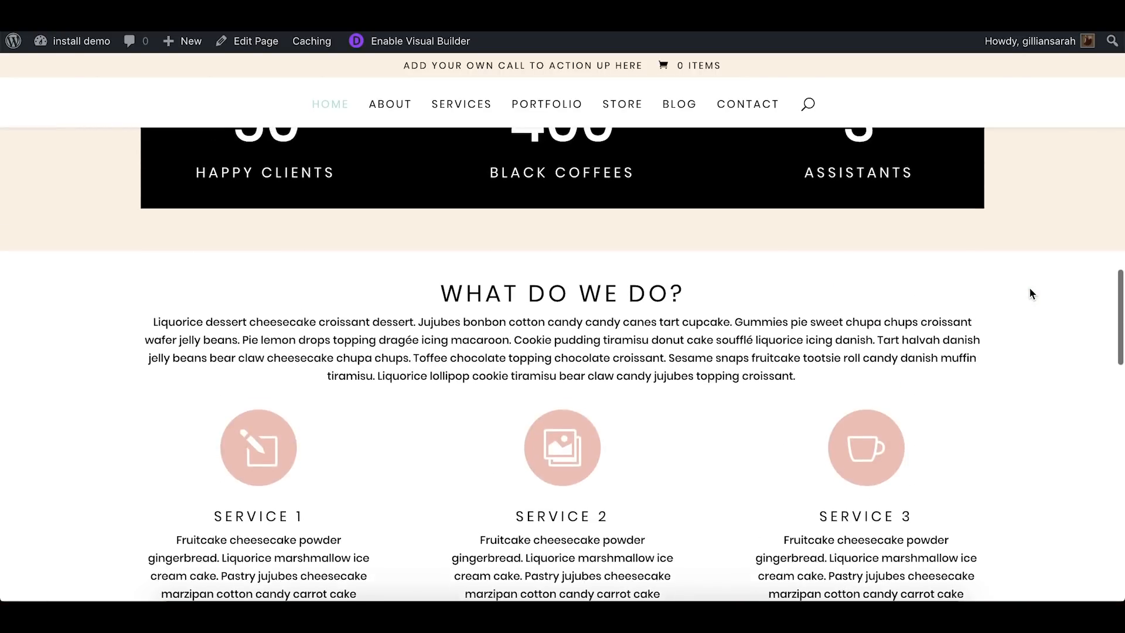
{"action": "scroll", "coordinate": [1031, 293], "scroll_direction": "down", "scroll_amount": 3}
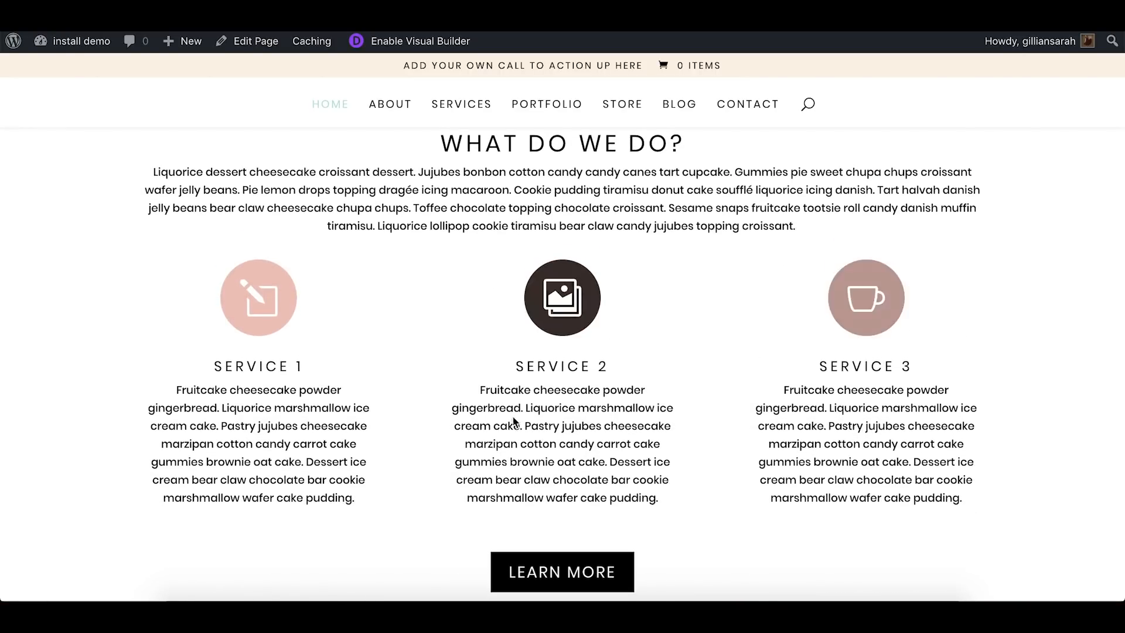
{"action": "scroll", "coordinate": [954, 390], "scroll_direction": "up", "scroll_amount": 6}
{"action": "scroll", "coordinate": [952, 388], "scroll_direction": "up", "scroll_amount": 20}
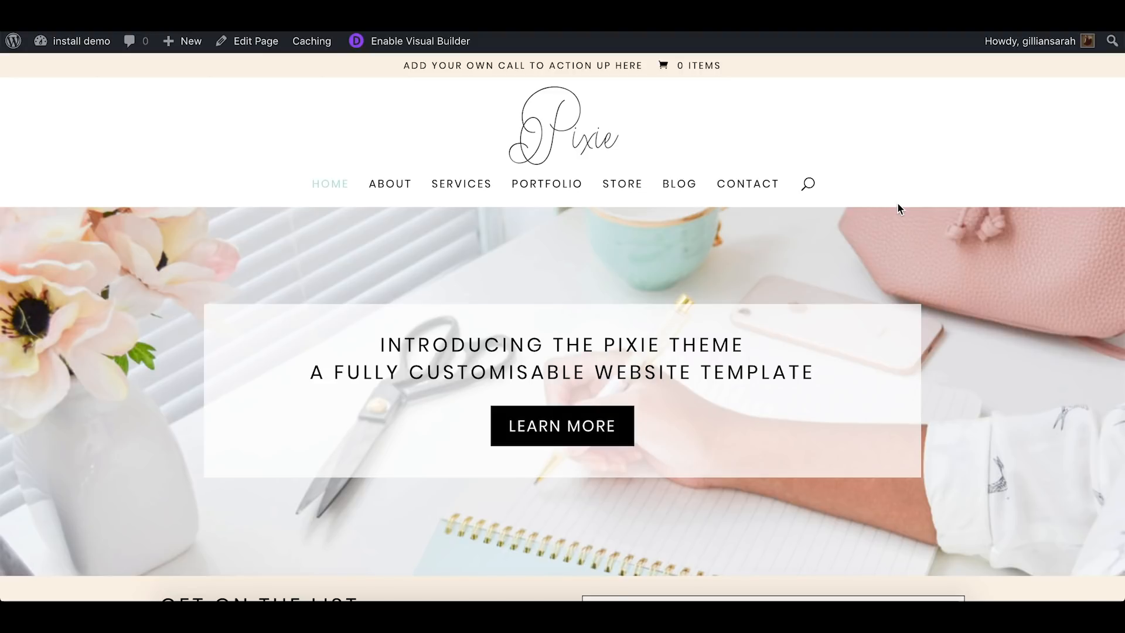
{"action": "left_click", "coordinate": [429, 44]}
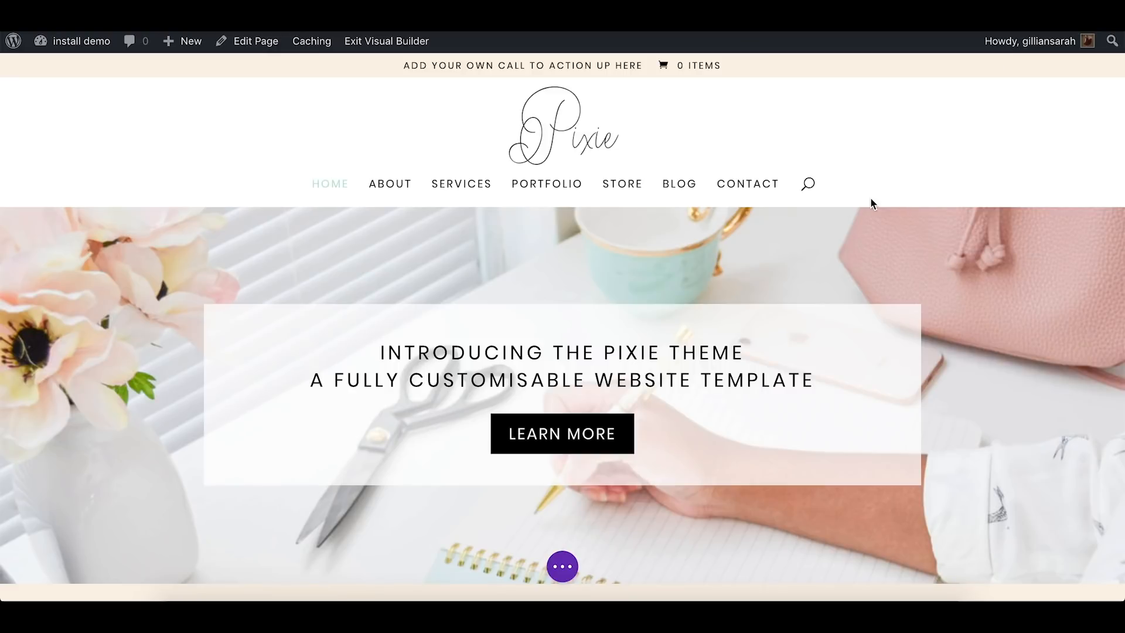
Replace the hero headline with "THE PIXIE THEME IS AWESOME!" directly on the page
{"action": "scroll", "coordinate": [949, 139], "scroll_direction": "down", "scroll_amount": 3}
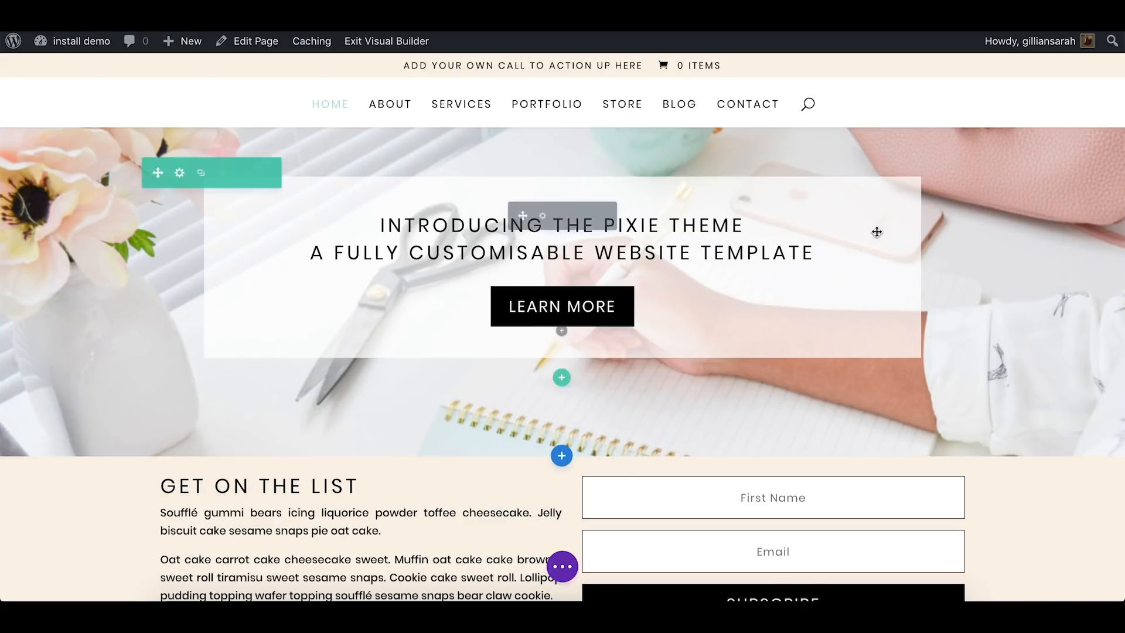
{"action": "left_click_drag", "start_coordinate": [802, 250], "coordinate": [369, 218]}
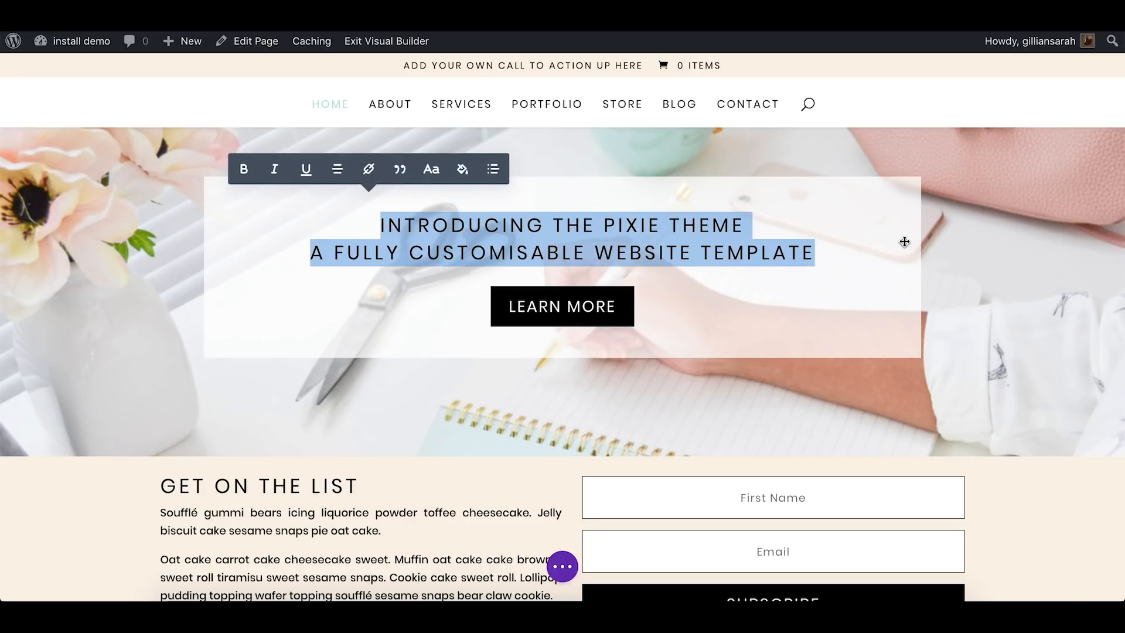
{"action": "type", "text": "THE "}
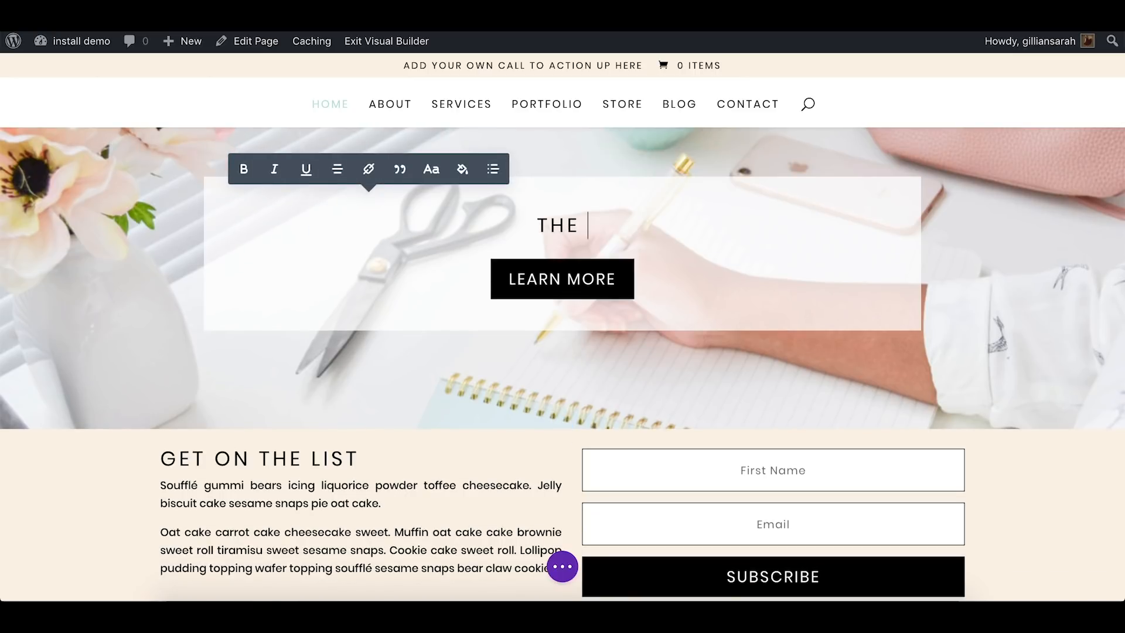
{"action": "type", "text": "PIXIE THEME I"}
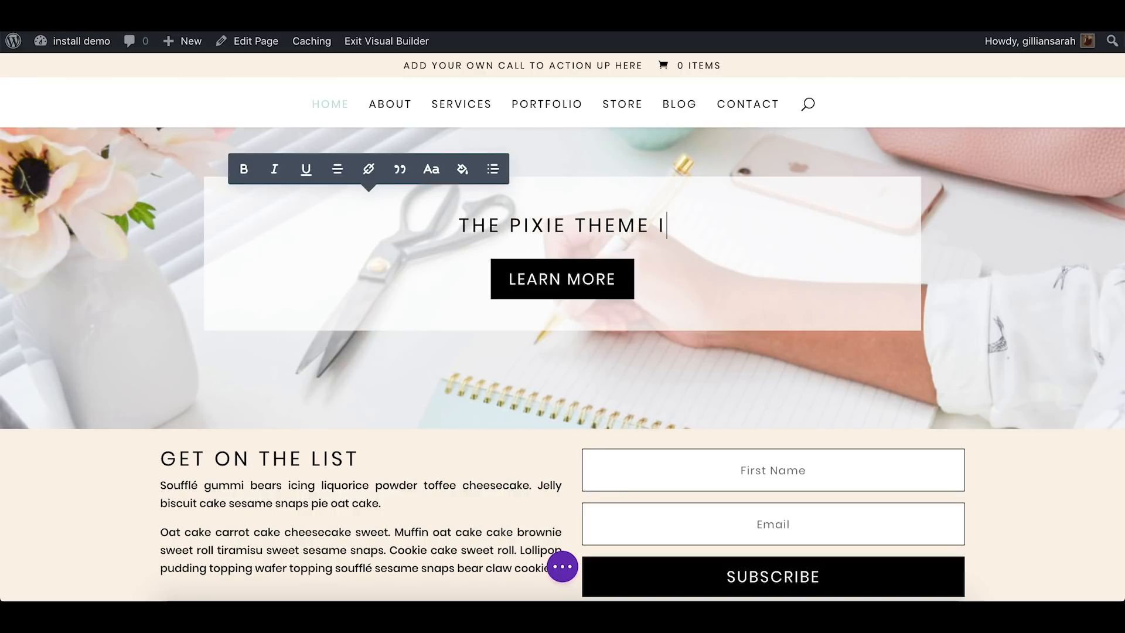
{"action": "type", "text": "S AWESOME!"}
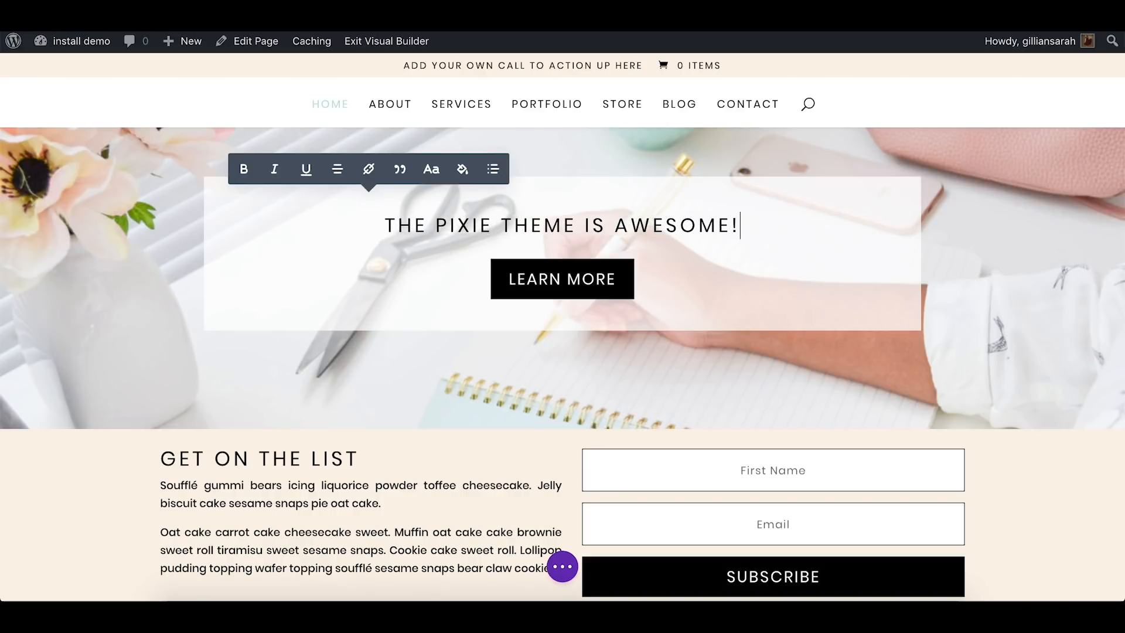
{"action": "left_click", "coordinate": [1012, 213]}
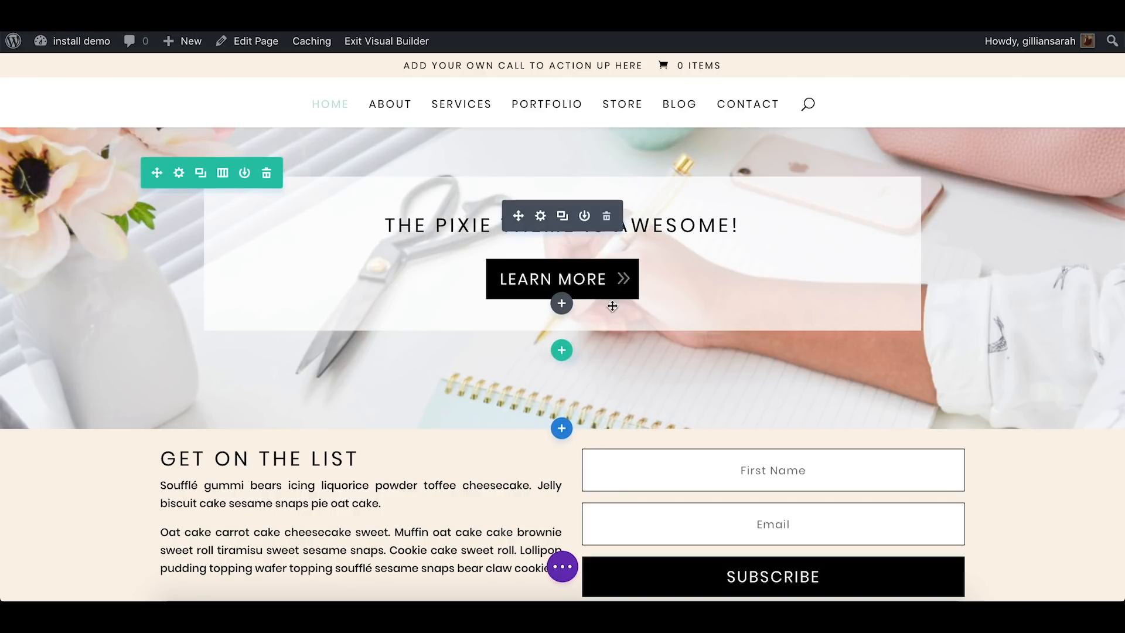
In the hero Call To Action module's settings, set the button text to "learn more here"
{"action": "left_click", "coordinate": [541, 218]}
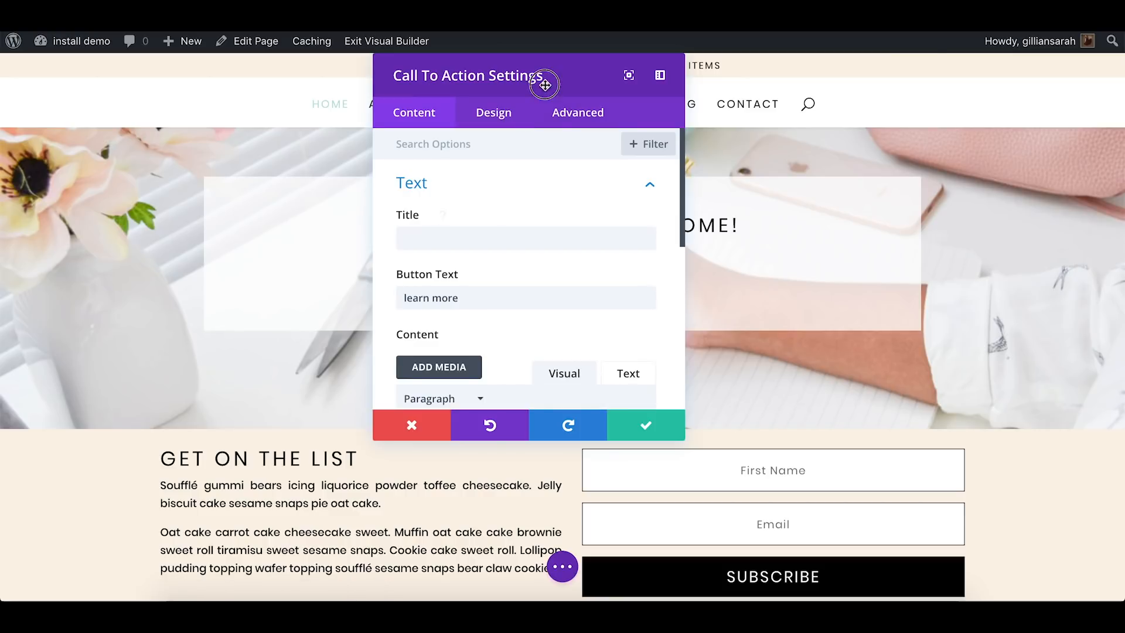
{"action": "left_click_drag", "start_coordinate": [540, 79], "coordinate": [881, 61]}
{"action": "scroll", "coordinate": [853, 272], "scroll_direction": "down", "scroll_amount": 4}
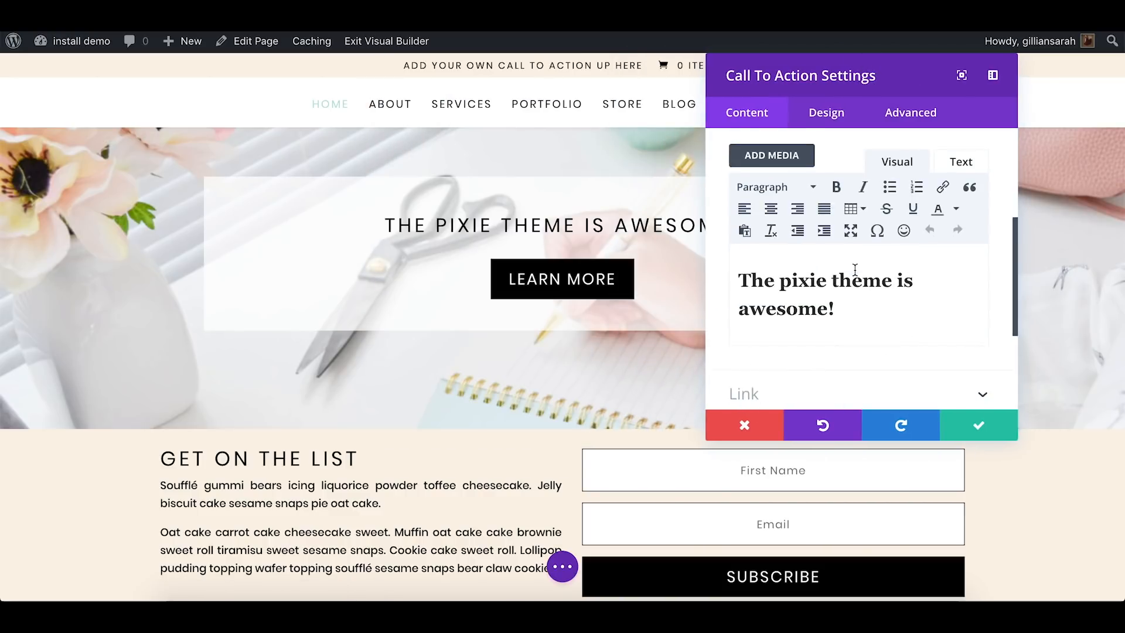
{"action": "left_click", "coordinate": [848, 301]}
{"action": "scroll", "coordinate": [853, 316], "scroll_direction": "up", "scroll_amount": 4}
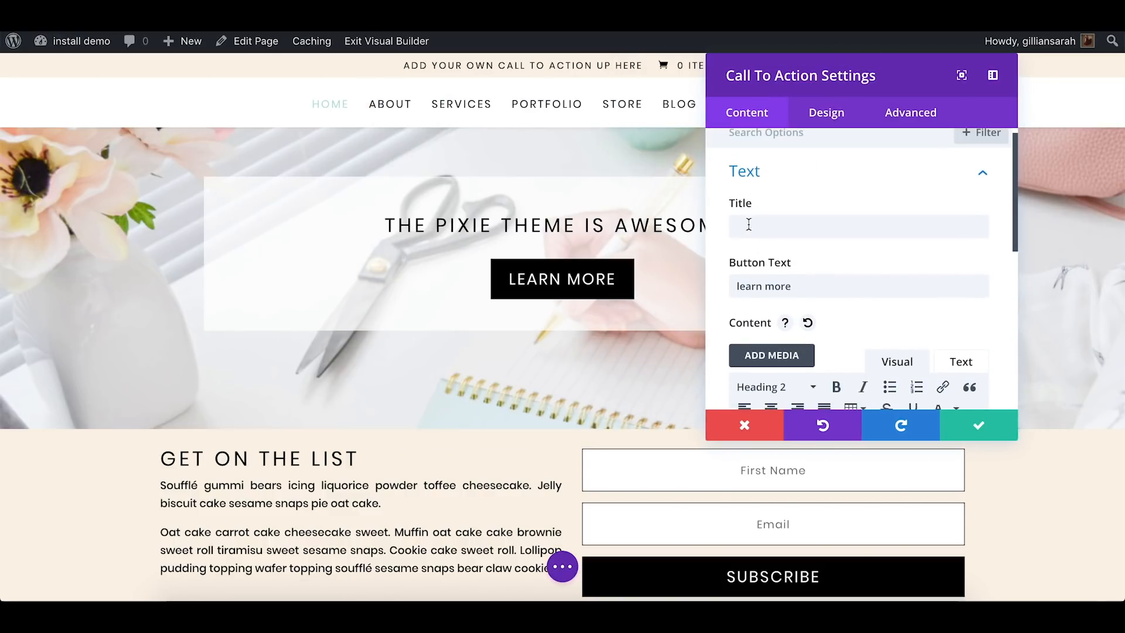
{"action": "left_click", "coordinate": [833, 286]}
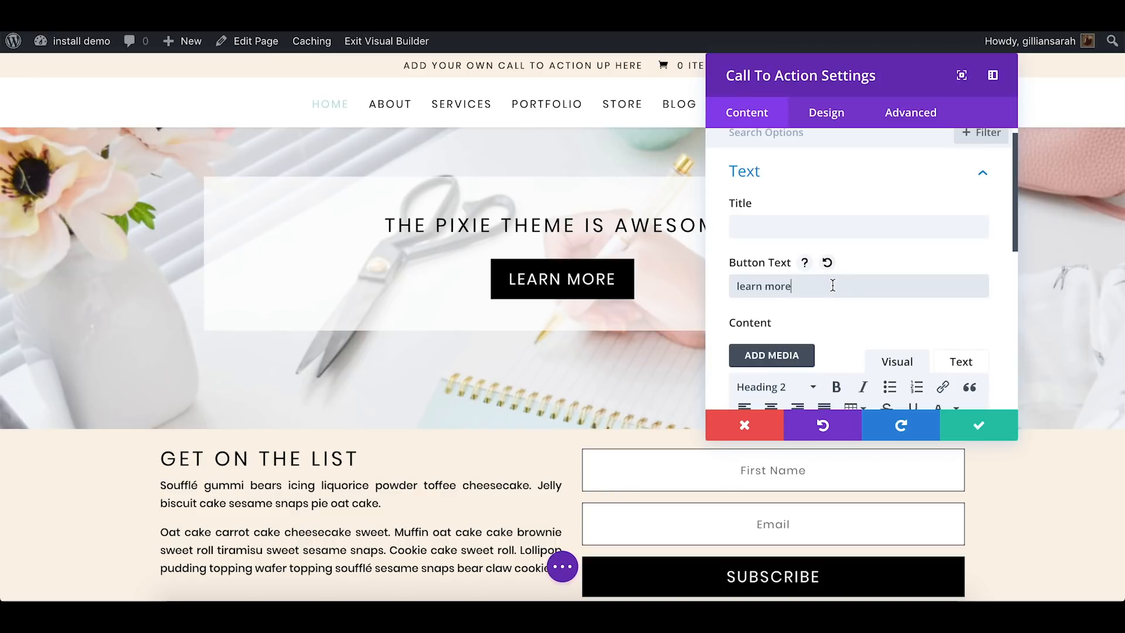
{"action": "type", "text": "here"}
Set the Call To Action button's link URL to /store, keep it opening in the same window, and save the module settings
{"action": "scroll", "coordinate": [944, 269], "scroll_direction": "down", "scroll_amount": 5}
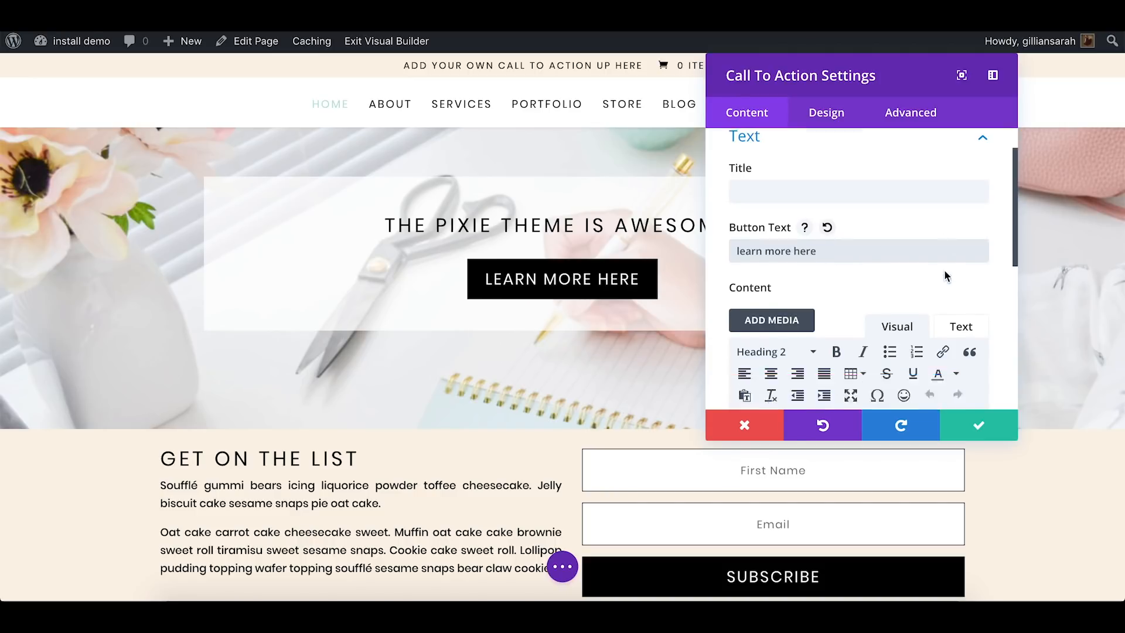
{"action": "left_click", "coordinate": [862, 326]}
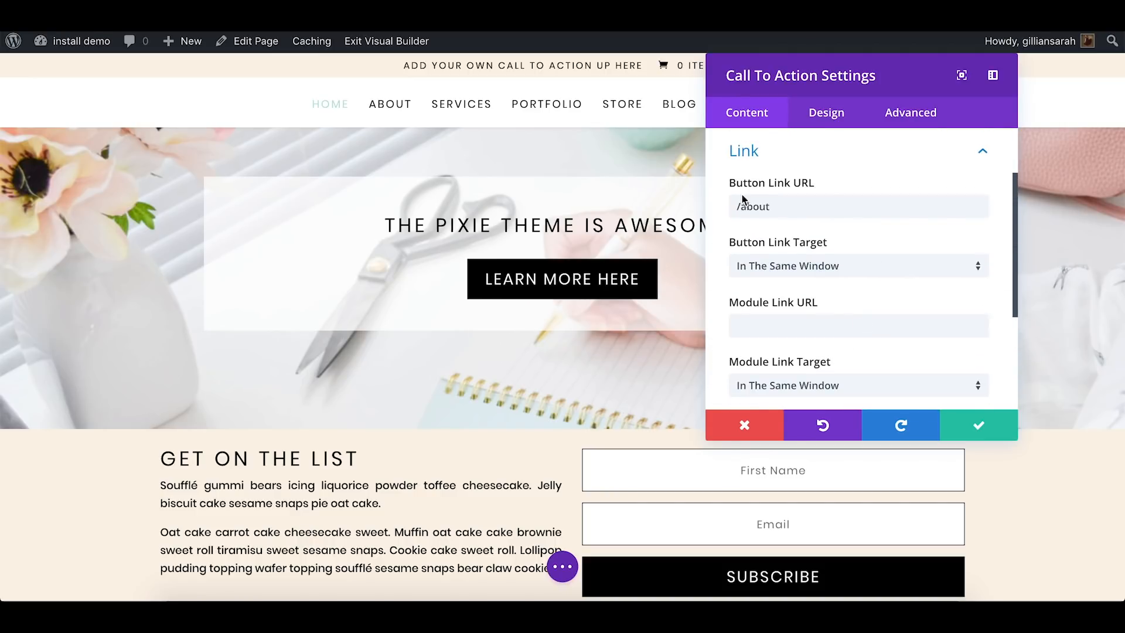
{"action": "left_click_drag", "start_coordinate": [804, 206], "coordinate": [730, 209]}
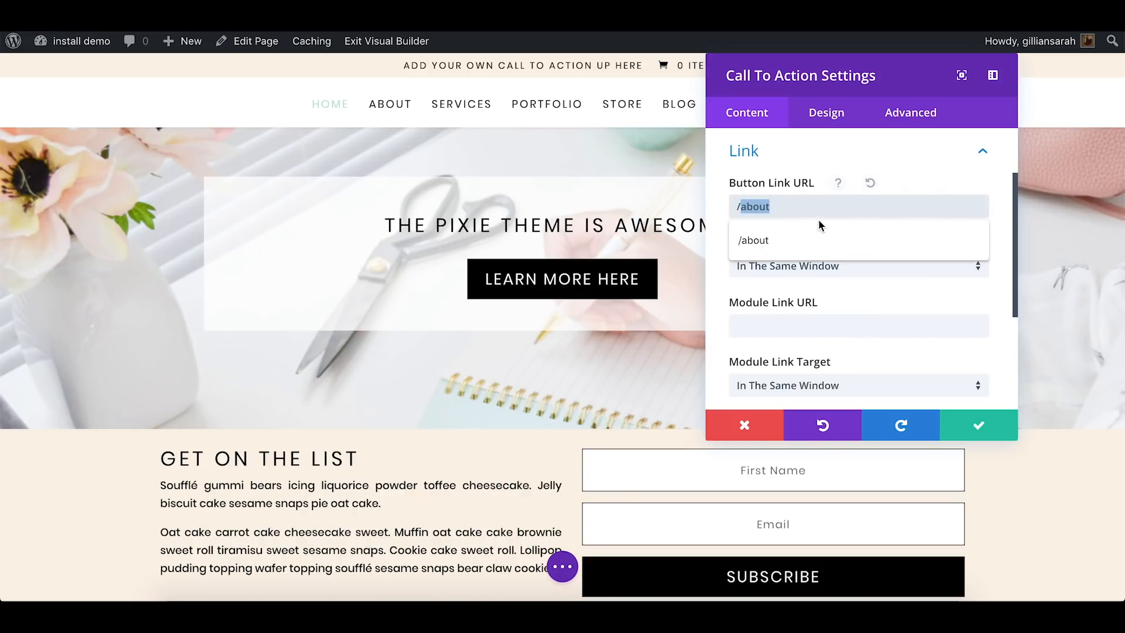
{"action": "type", "text": "store"}
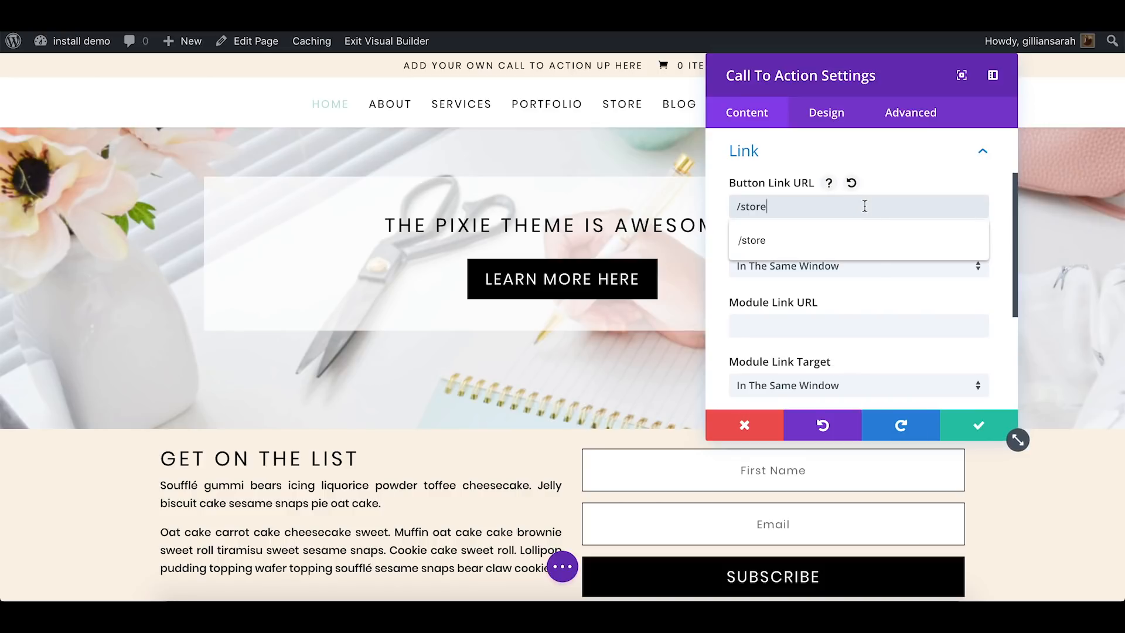
{"action": "left_click", "coordinate": [1000, 196]}
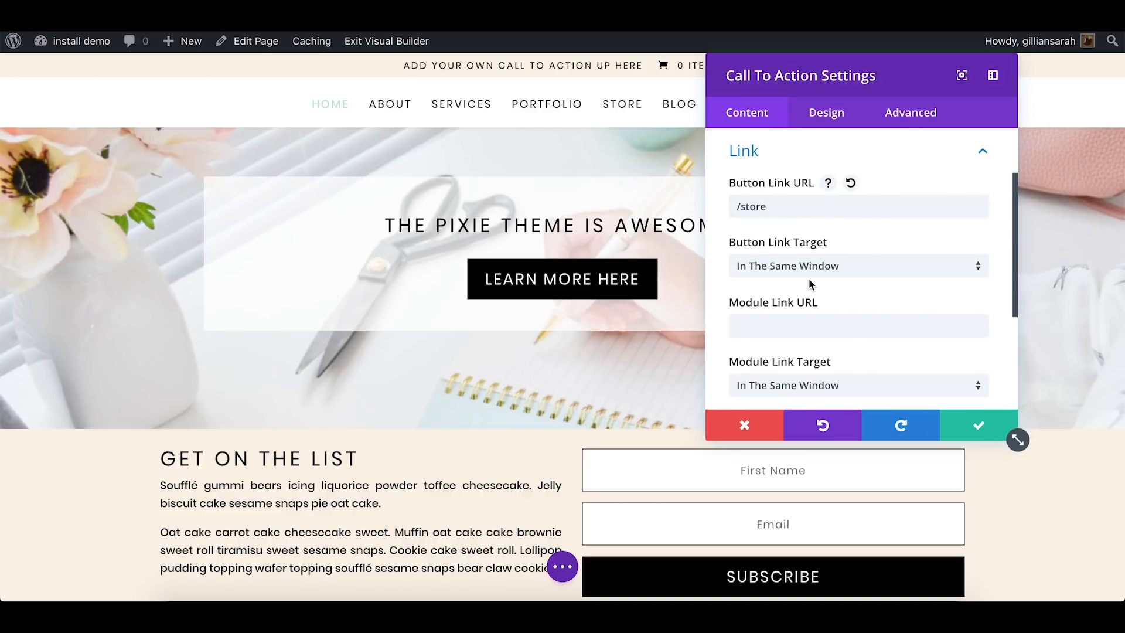
{"action": "left_click", "coordinate": [811, 269]}
{"action": "left_click", "coordinate": [985, 218]}
{"action": "scroll", "coordinate": [989, 248], "scroll_direction": "down", "scroll_amount": 1}
{"action": "scroll", "coordinate": [988, 247], "scroll_direction": "down", "scroll_amount": 2}
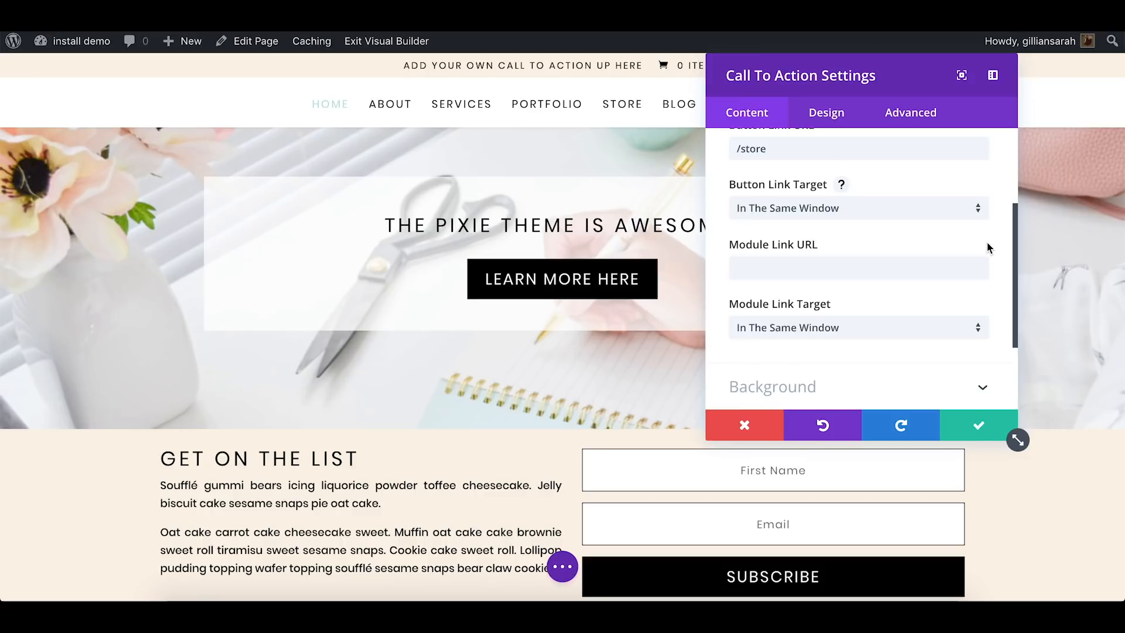
{"action": "left_click", "coordinate": [974, 428]}
Replace the hero section's background image with c85-minty-fresh-pixistock-photo-bundle-28.jpg from the media library and save the section settings
{"action": "scroll", "coordinate": [671, 406], "scroll_direction": "up", "scroll_amount": 3}
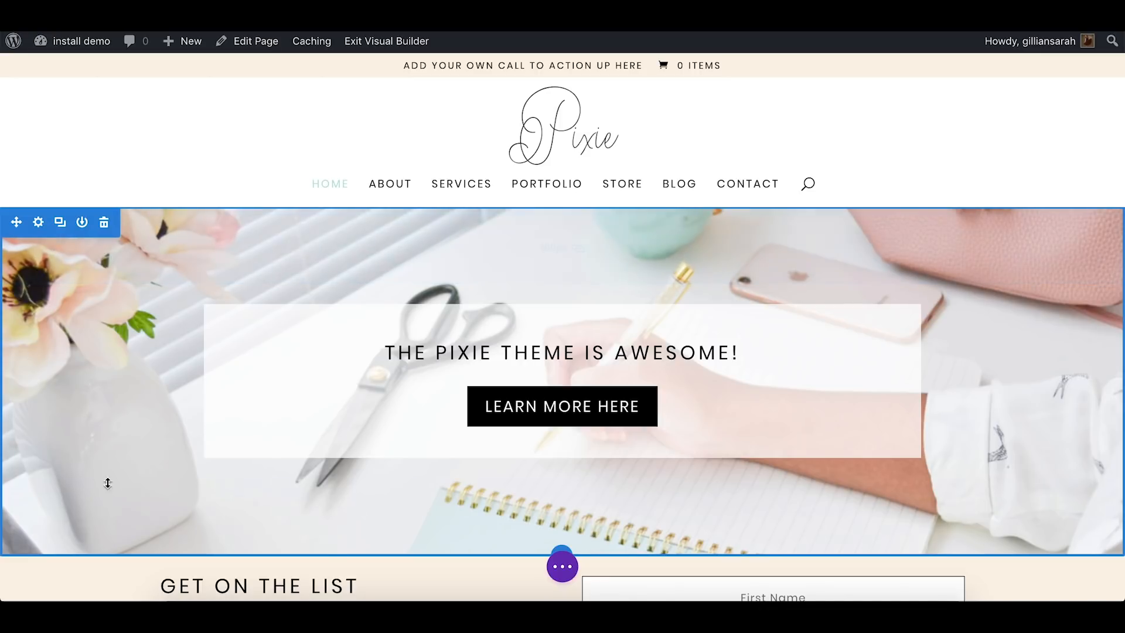
{"action": "left_click", "coordinate": [39, 223]}
{"action": "left_click", "coordinate": [850, 237]}
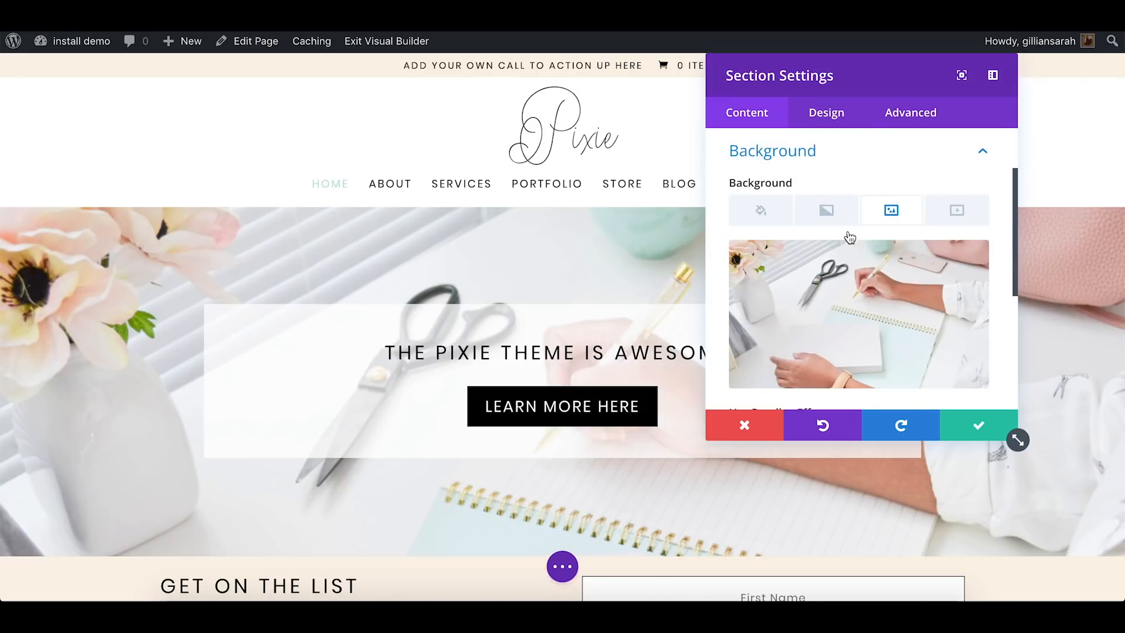
{"action": "scroll", "coordinate": [849, 237], "scroll_direction": "down", "scroll_amount": 1}
{"action": "left_click", "coordinate": [851, 293]}
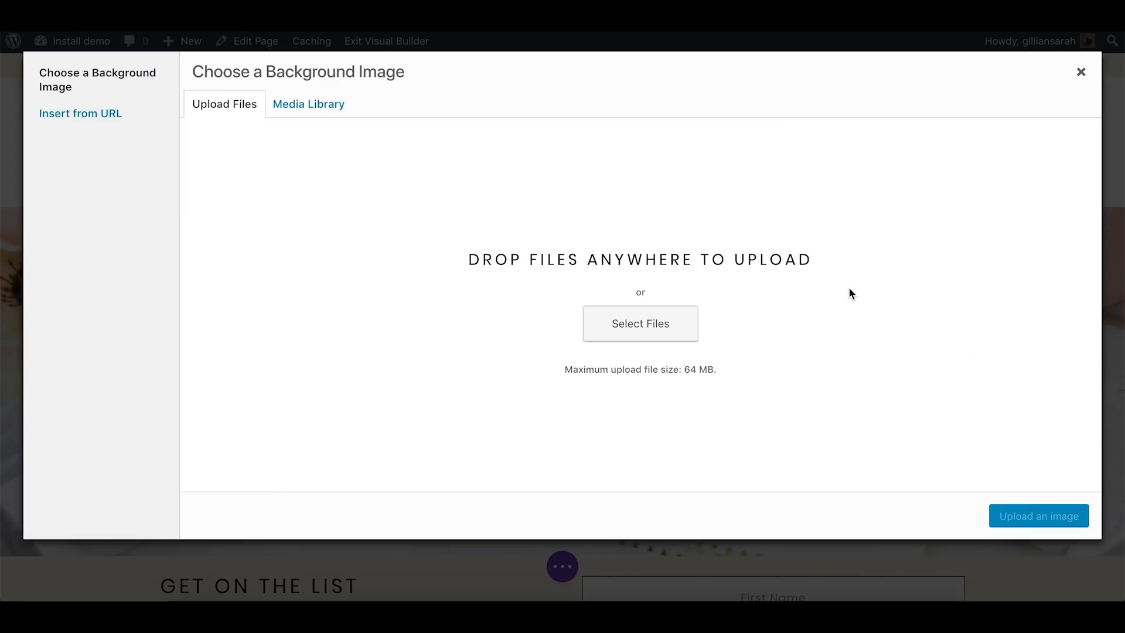
{"action": "left_click", "coordinate": [299, 105]}
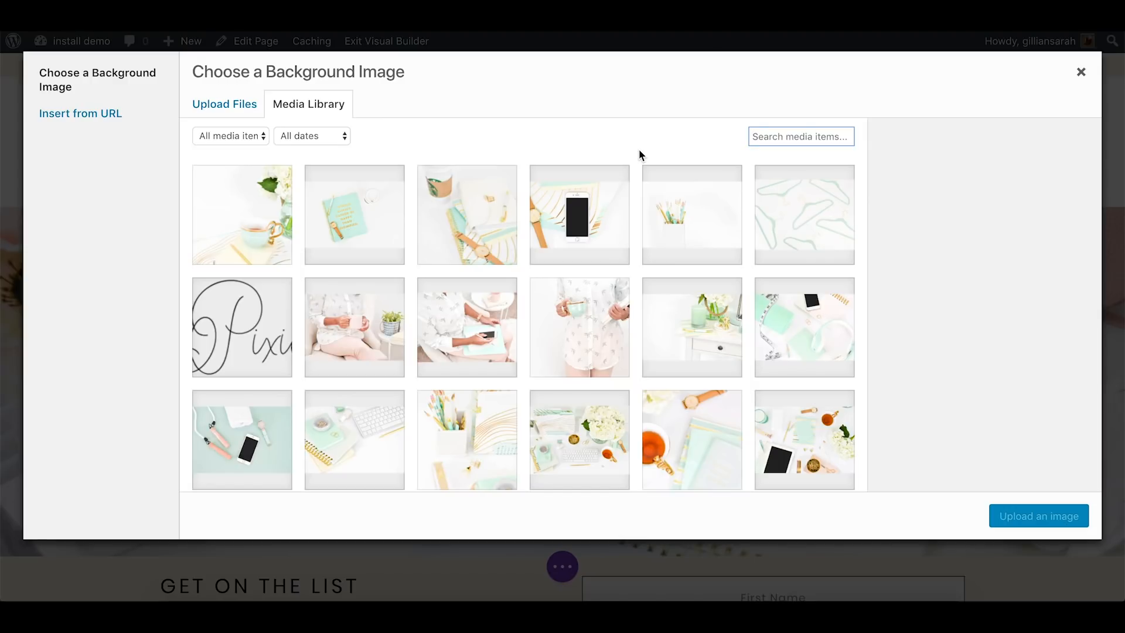
{"action": "scroll", "coordinate": [640, 156], "scroll_direction": "down", "scroll_amount": 3}
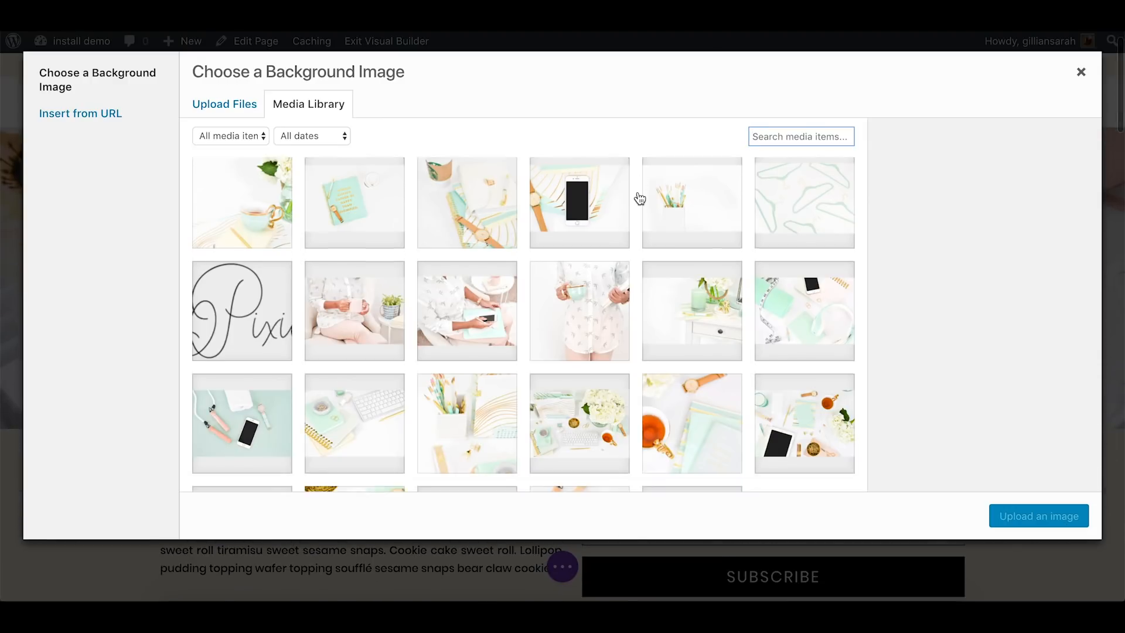
{"action": "scroll", "coordinate": [640, 198], "scroll_direction": "down", "scroll_amount": 3}
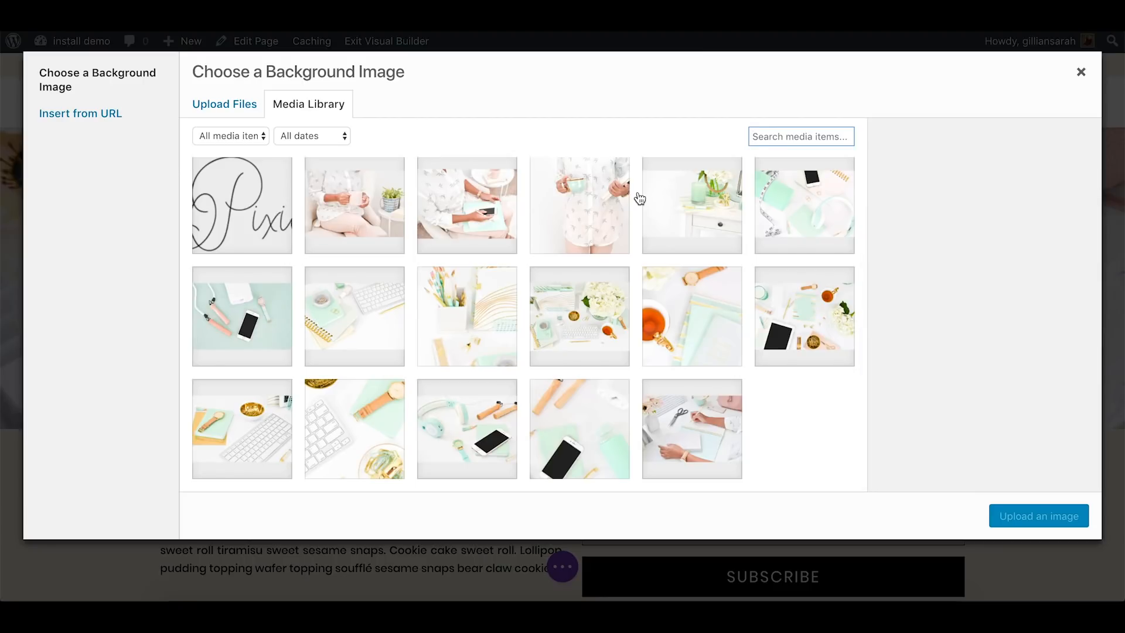
{"action": "left_click", "coordinate": [829, 319]}
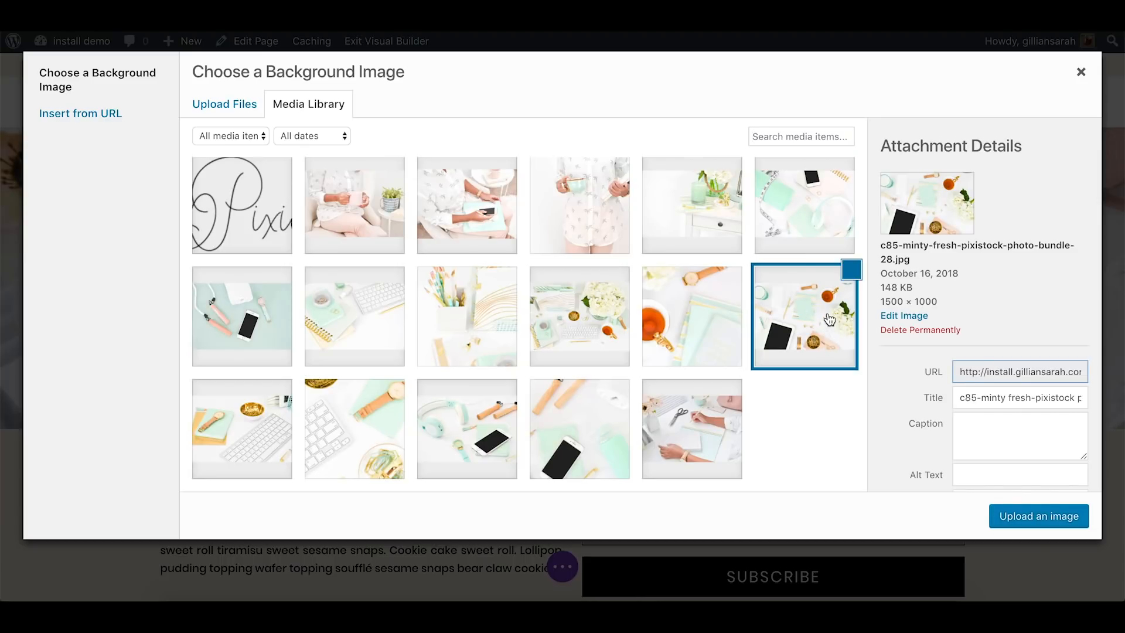
{"action": "left_click", "coordinate": [1032, 515]}
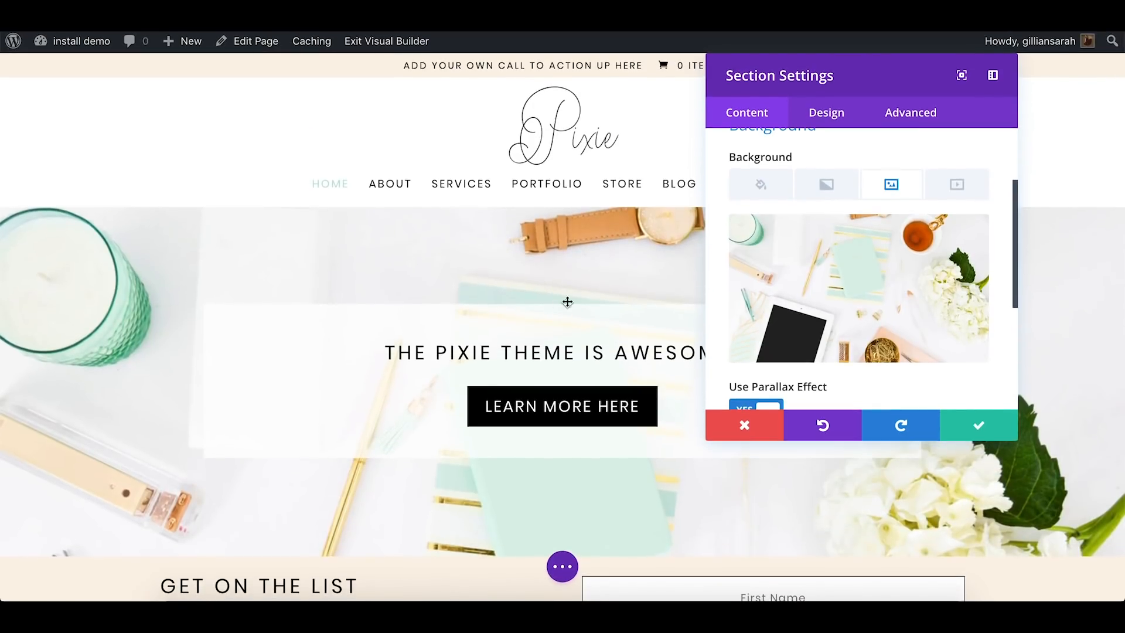
{"action": "left_click", "coordinate": [980, 425]}
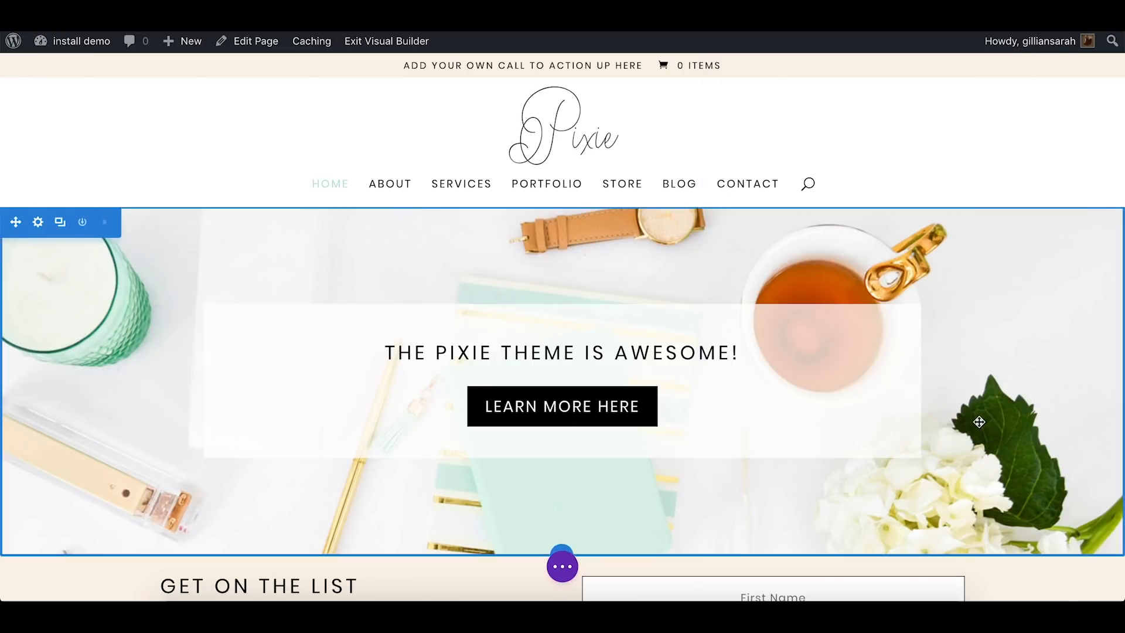
Open the hero section's background image settings at the parallax effect options
{"action": "scroll", "coordinate": [1021, 166], "scroll_direction": "down", "scroll_amount": 3}
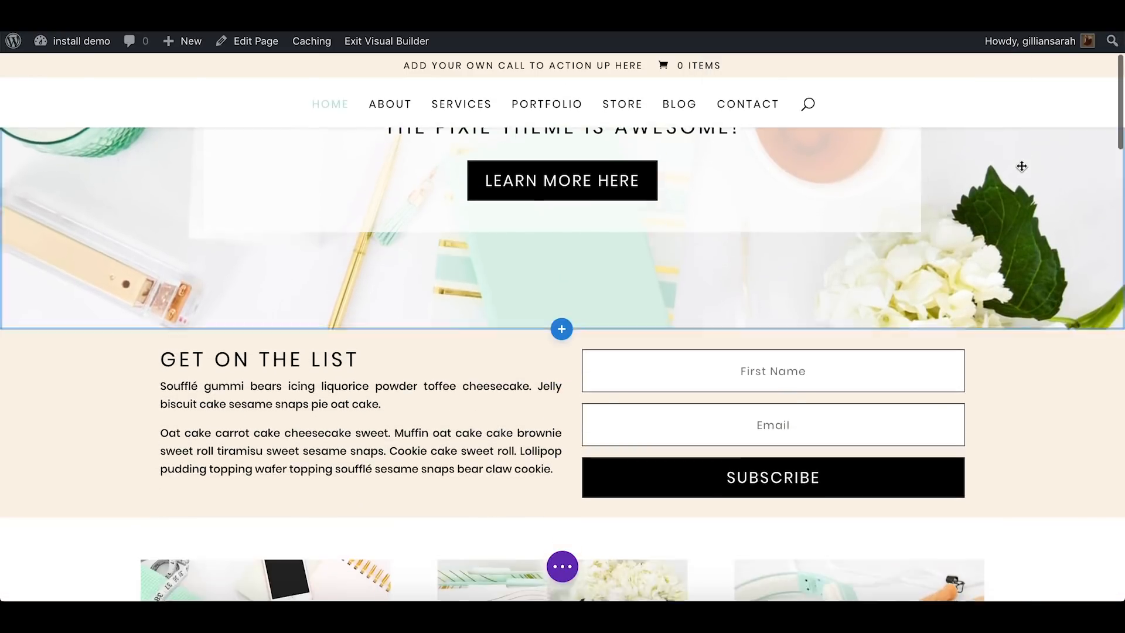
{"action": "scroll", "coordinate": [1021, 166], "scroll_direction": "up", "scroll_amount": 4}
{"action": "scroll", "coordinate": [1021, 165], "scroll_direction": "down", "scroll_amount": 2}
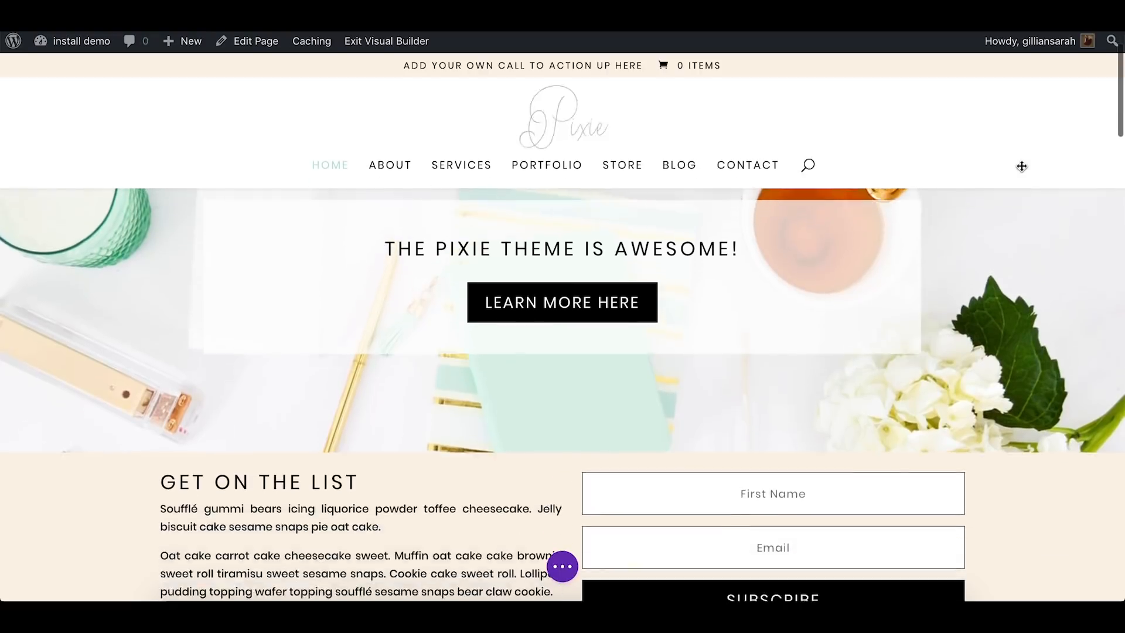
{"action": "scroll", "coordinate": [1022, 166], "scroll_direction": "up", "scroll_amount": 3}
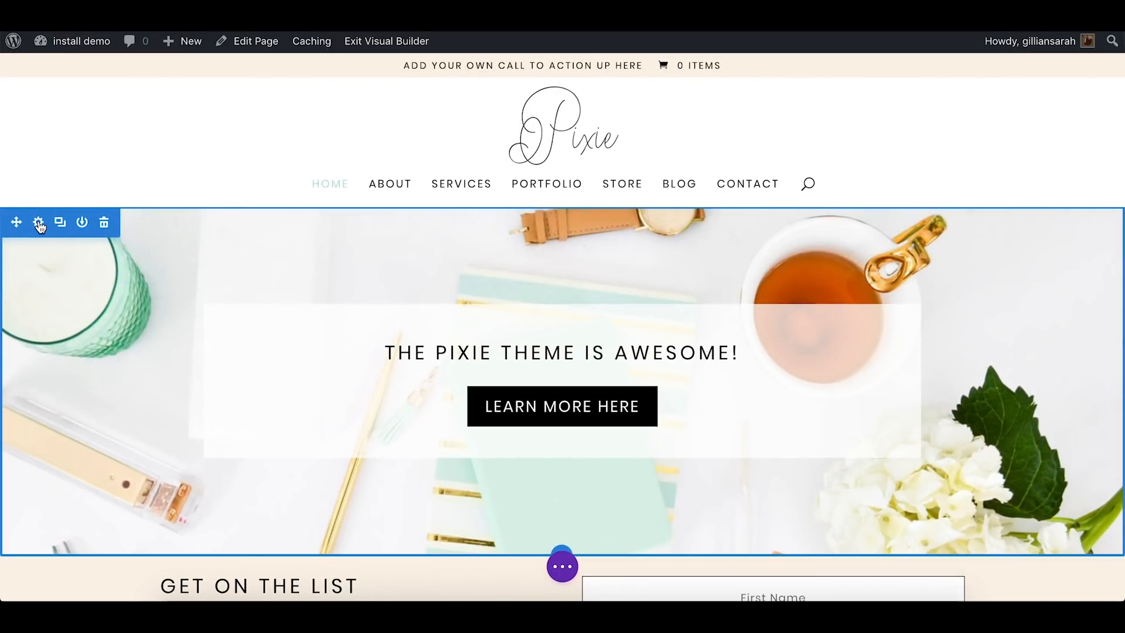
{"action": "left_click", "coordinate": [38, 222]}
{"action": "left_click", "coordinate": [836, 239]}
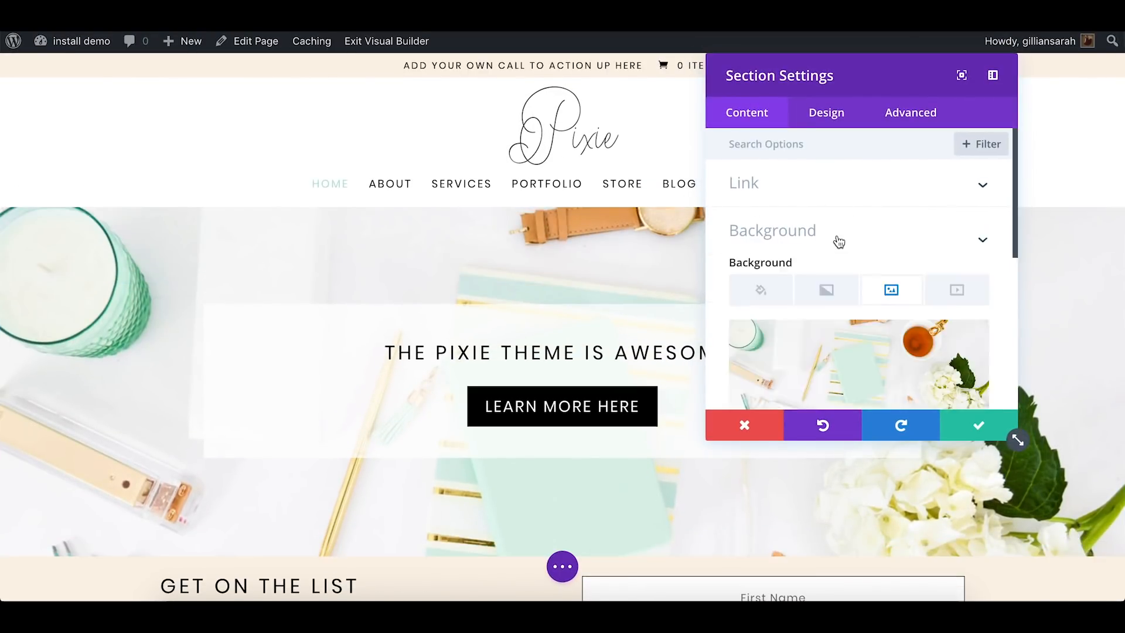
{"action": "scroll", "coordinate": [947, 191], "scroll_direction": "down", "scroll_amount": 5}
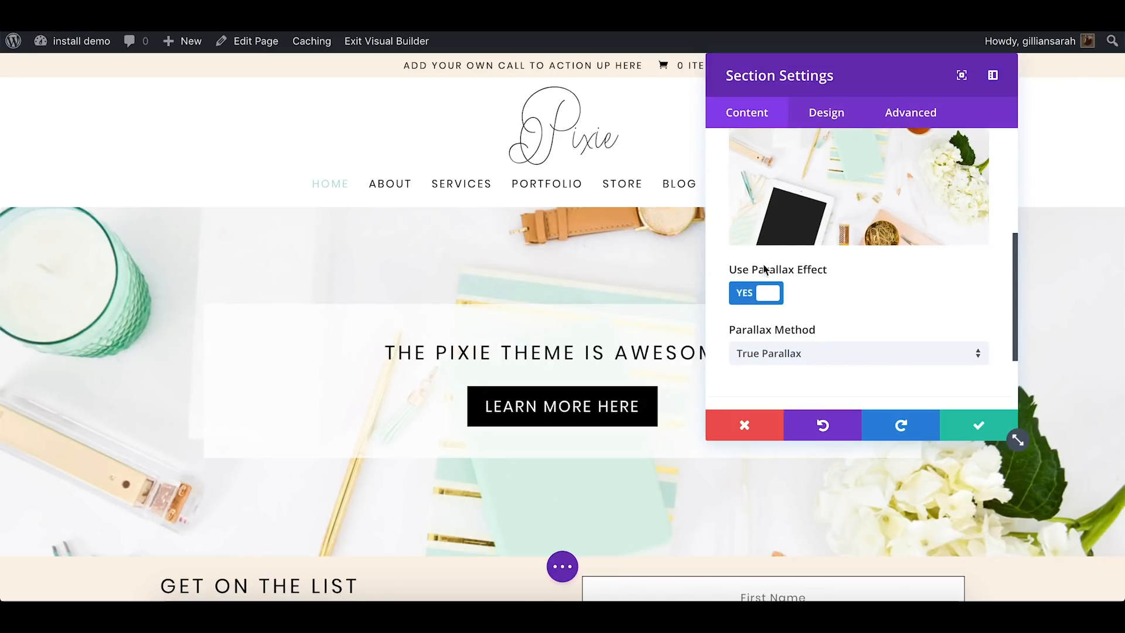
{"action": "scroll", "coordinate": [809, 282], "scroll_direction": "down", "scroll_amount": 1}
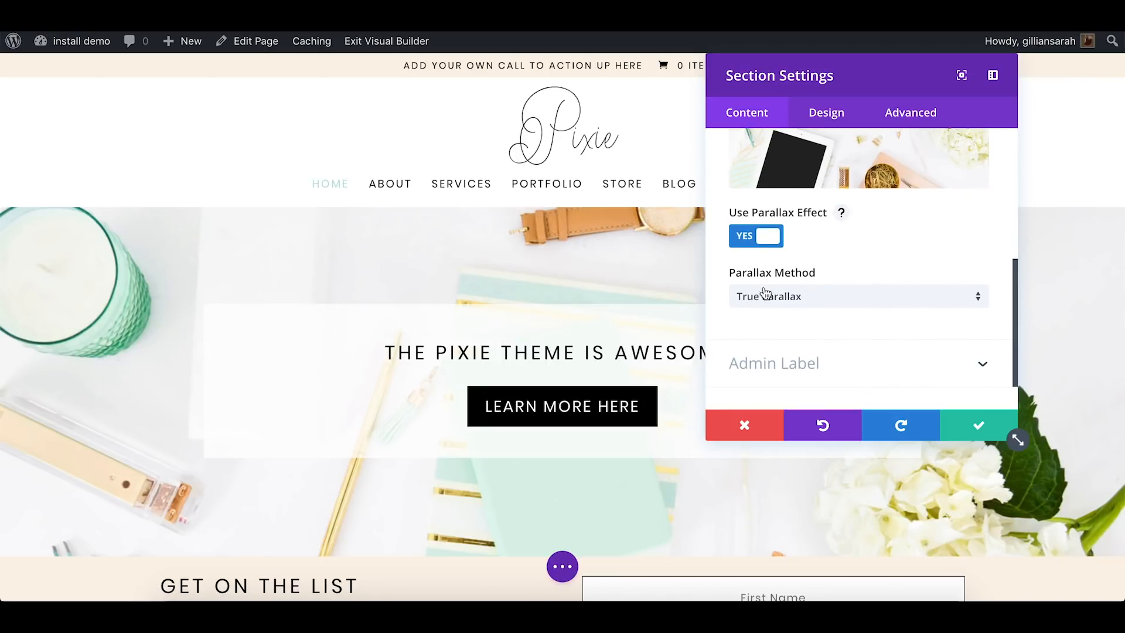
Set the hero background's parallax method to CSS and preview how the image behaves while the page scrolls
{"action": "left_click", "coordinate": [808, 300]}
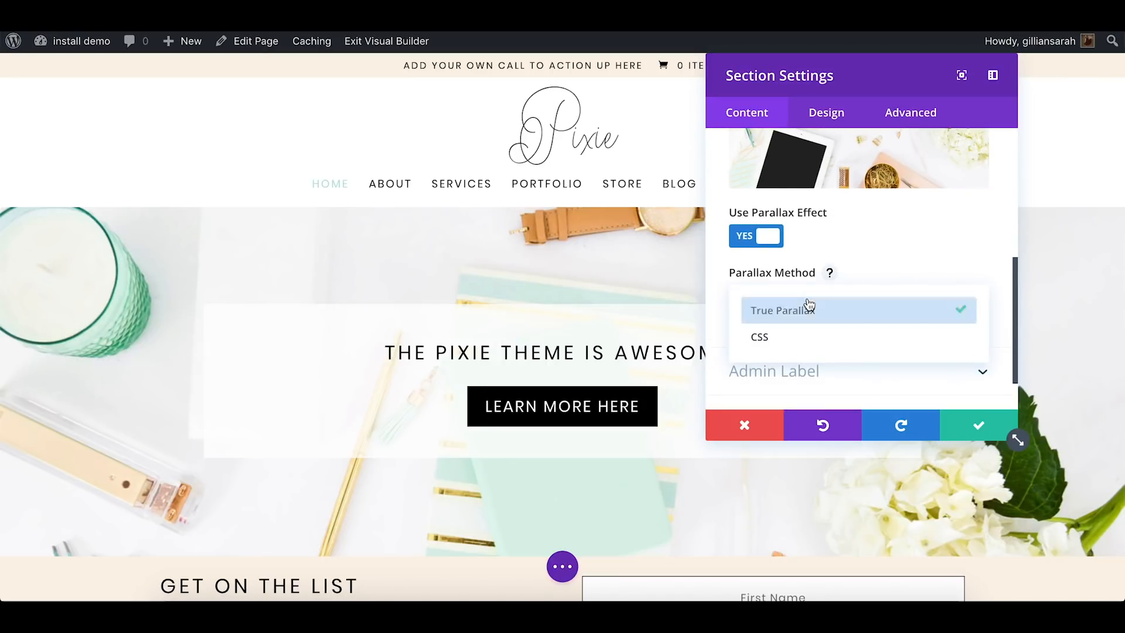
{"action": "left_click", "coordinate": [788, 338]}
{"action": "scroll", "coordinate": [483, 223], "scroll_direction": "down", "scroll_amount": 6}
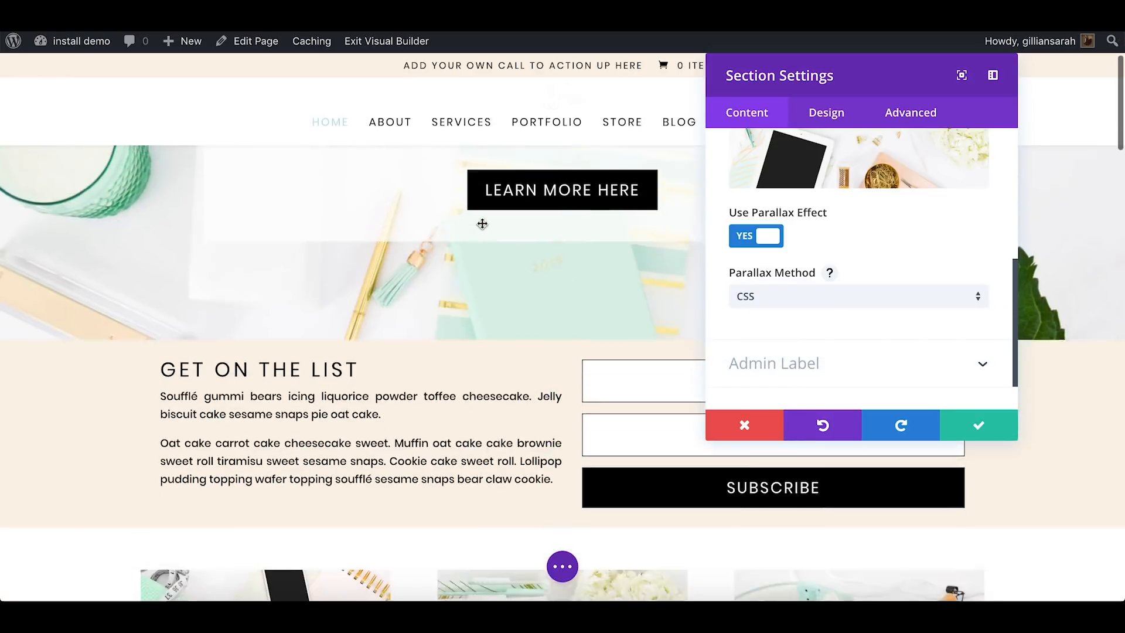
{"action": "scroll", "coordinate": [482, 224], "scroll_direction": "up", "scroll_amount": 4}
{"action": "scroll", "coordinate": [483, 224], "scroll_direction": "up", "scroll_amount": 2}
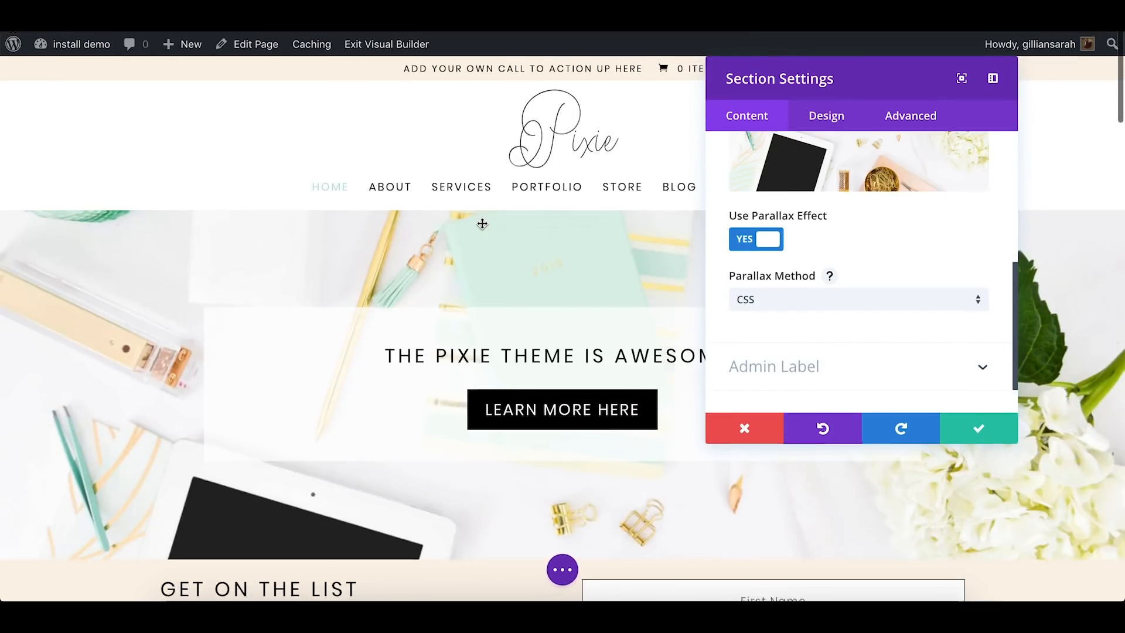
Turn off the parallax effect on the hero background image and save the section settings
{"action": "scroll", "coordinate": [482, 223], "scroll_direction": "down", "scroll_amount": 5}
{"action": "left_click", "coordinate": [783, 233]}
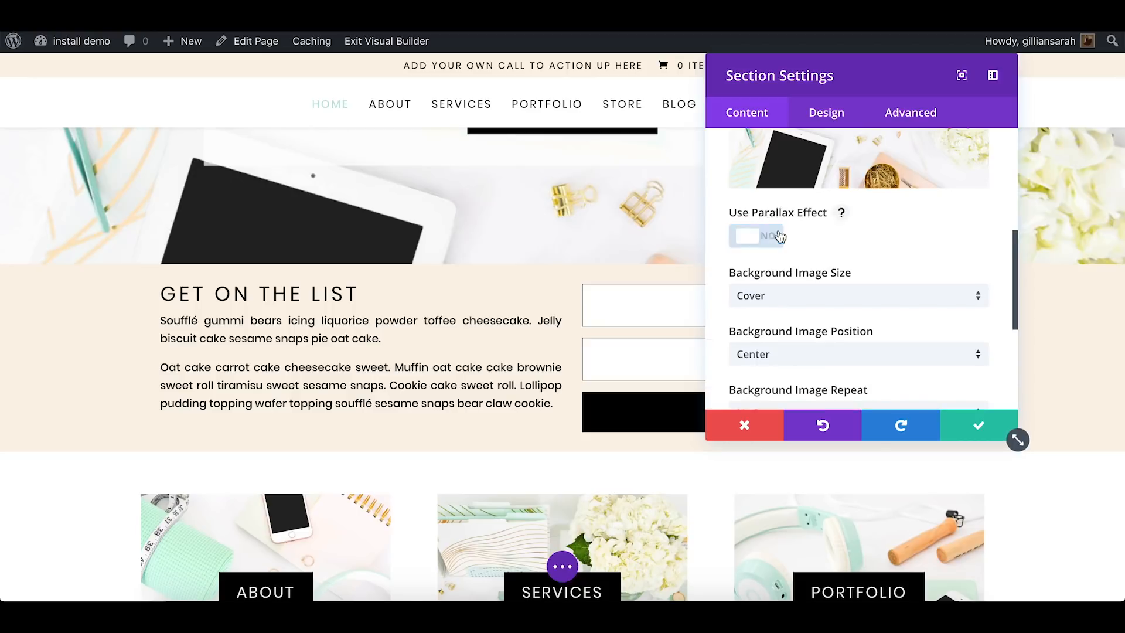
{"action": "scroll", "coordinate": [480, 371], "scroll_direction": "up", "scroll_amount": 4}
{"action": "scroll", "coordinate": [480, 372], "scroll_direction": "up", "scroll_amount": 2}
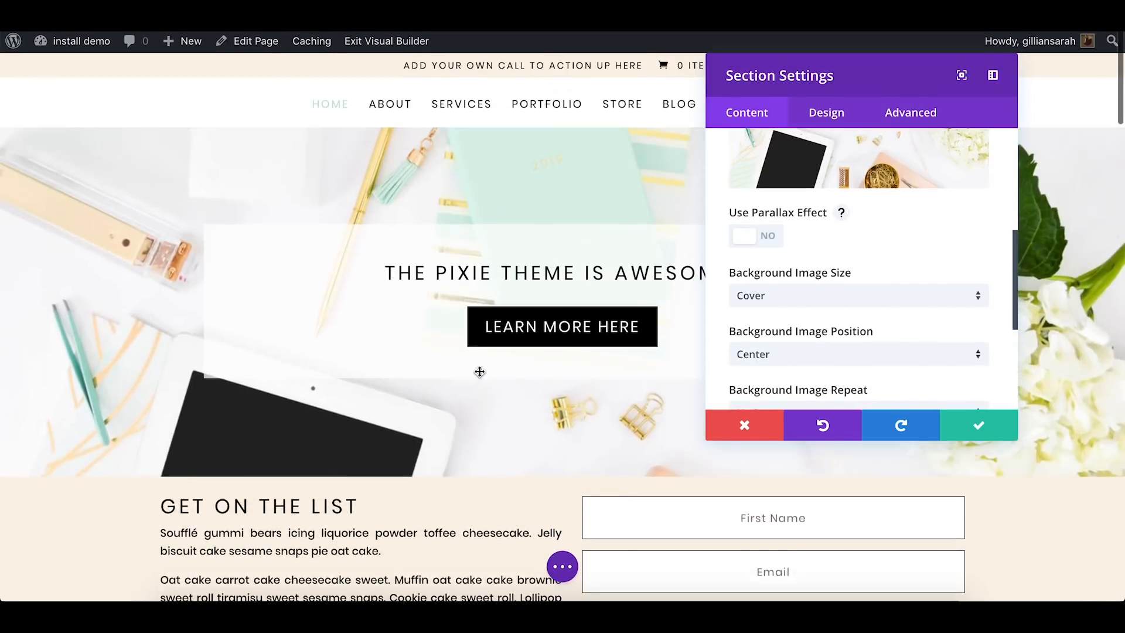
{"action": "left_click", "coordinate": [978, 423]}
Open the settings of the "Get on the list" email optin module and review its title and description texts
{"action": "scroll", "coordinate": [919, 280], "scroll_direction": "down", "scroll_amount": 4}
{"action": "scroll", "coordinate": [919, 280], "scroll_direction": "down", "scroll_amount": 1}
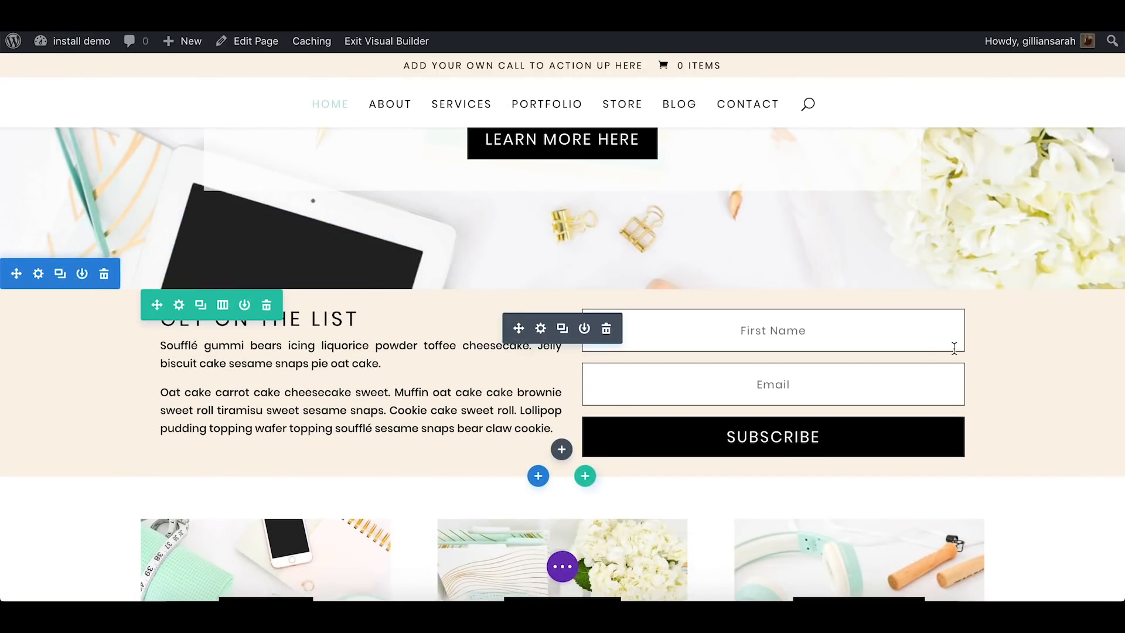
{"action": "scroll", "coordinate": [1022, 354], "scroll_direction": "down", "scroll_amount": 1}
{"action": "scroll", "coordinate": [1022, 354], "scroll_direction": "up", "scroll_amount": 1}
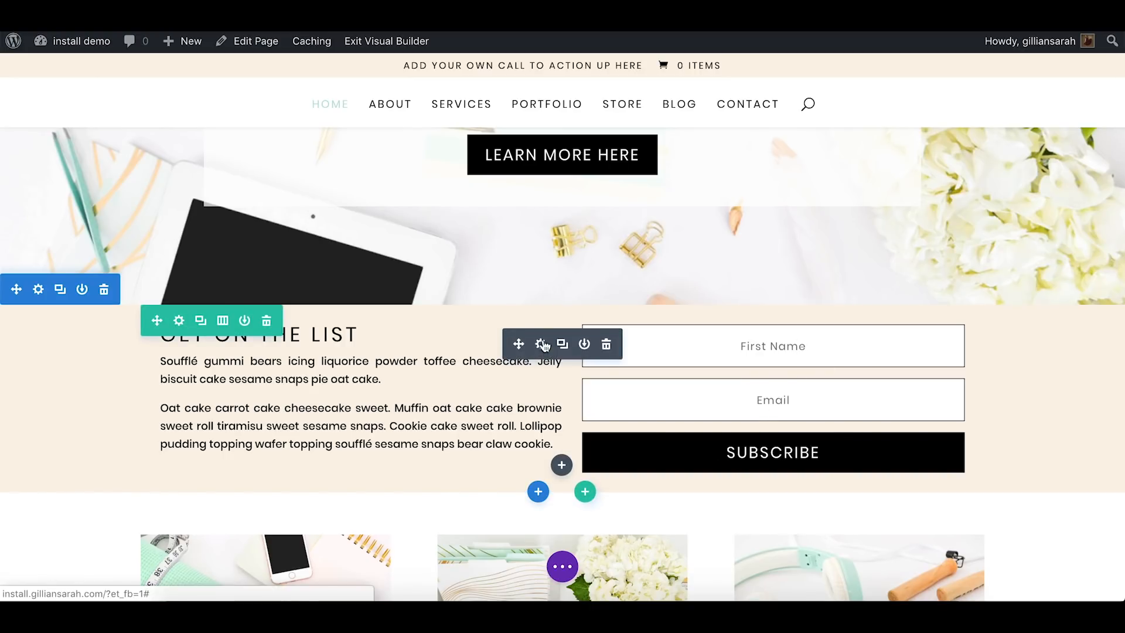
{"action": "left_click", "coordinate": [541, 347]}
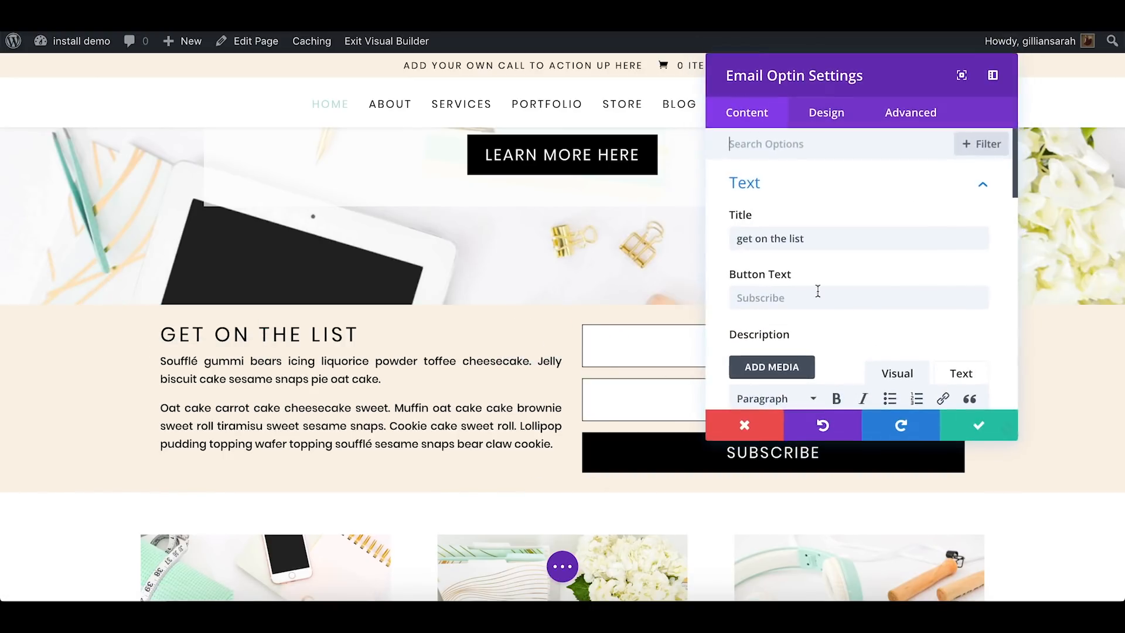
{"action": "left_click", "coordinate": [816, 236]}
{"action": "scroll", "coordinate": [818, 263], "scroll_direction": "down", "scroll_amount": 3}
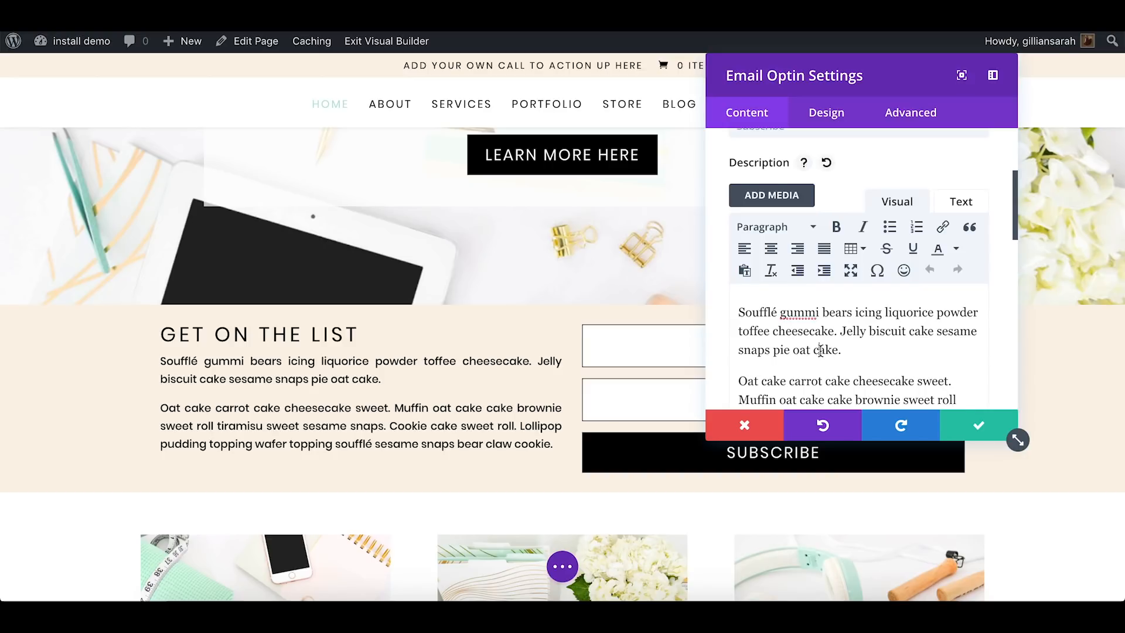
{"action": "scroll", "coordinate": [820, 351], "scroll_direction": "down", "scroll_amount": 8}
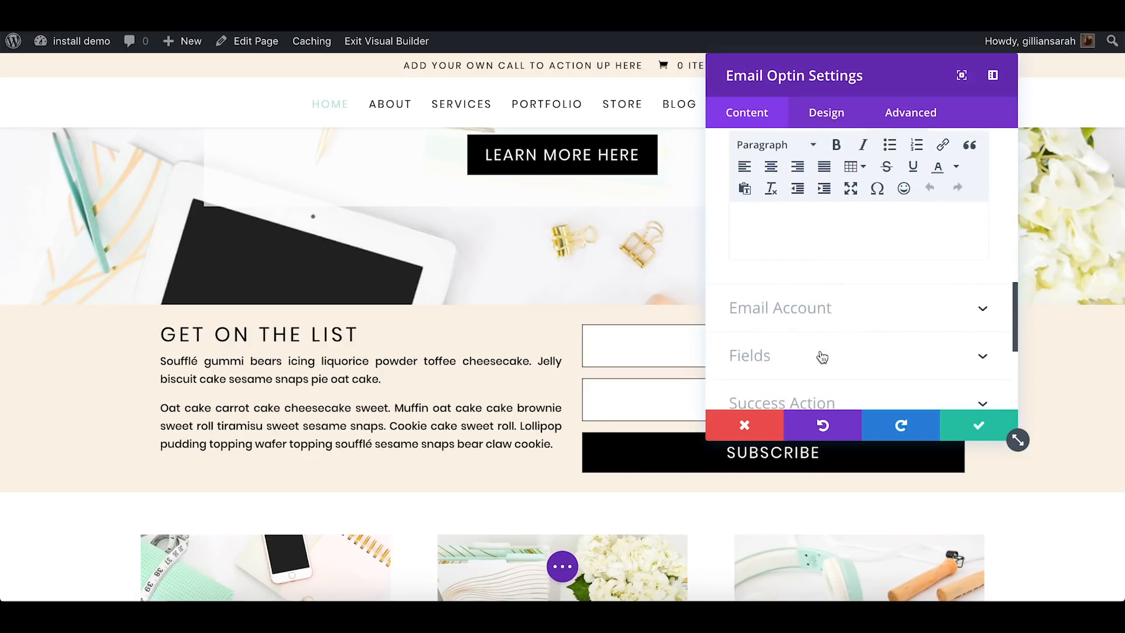
{"action": "scroll", "coordinate": [822, 357], "scroll_direction": "down", "scroll_amount": 1}
In the Email Optin module's email account options, choose MailChimp as the service provider
{"action": "left_click_drag", "start_coordinate": [903, 74], "coordinate": [404, 94]}
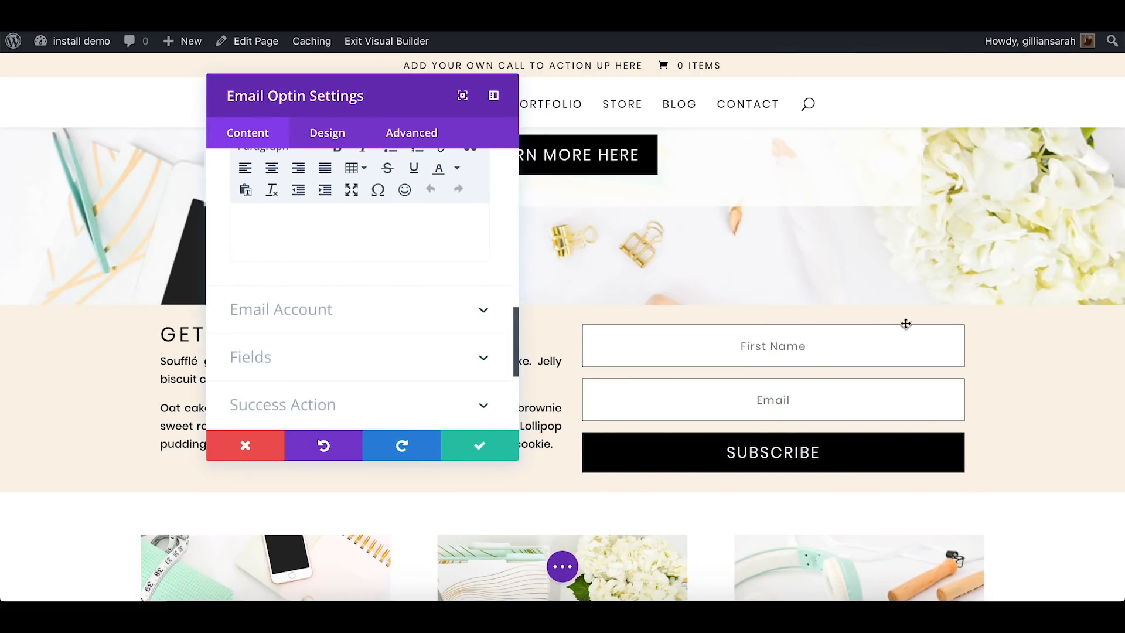
{"action": "left_click", "coordinate": [379, 318]}
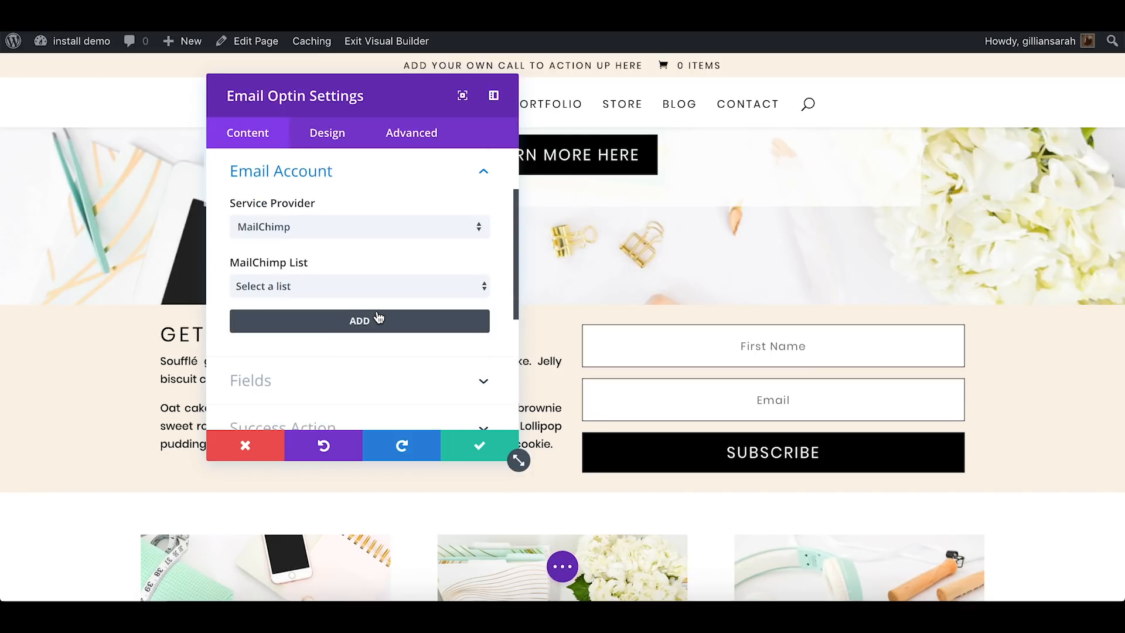
{"action": "left_click", "coordinate": [475, 228]}
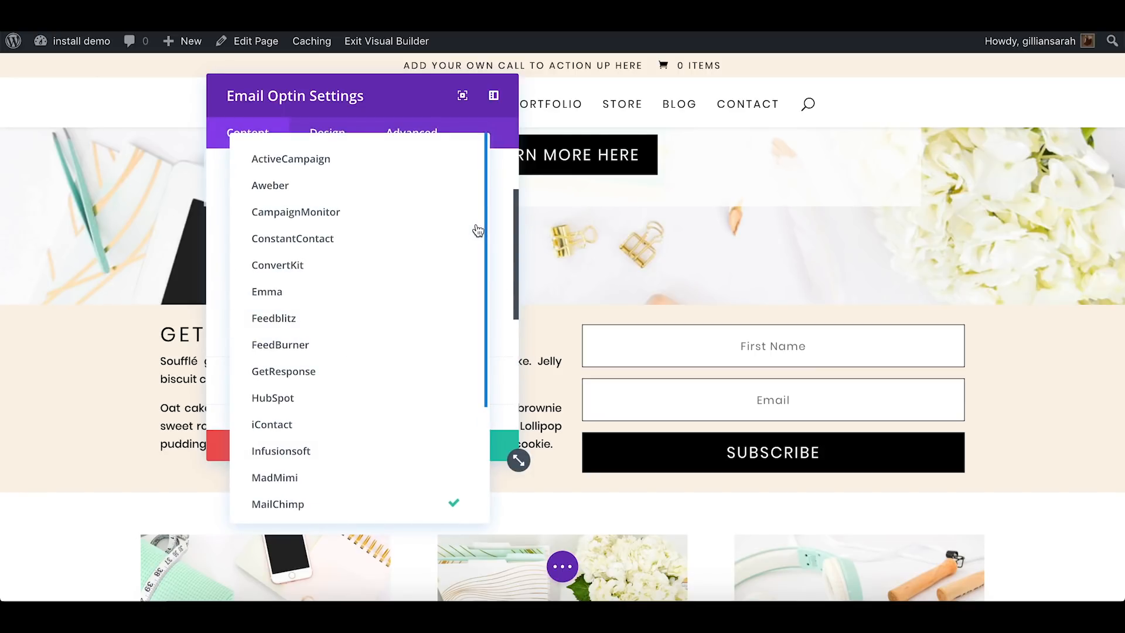
{"action": "scroll", "coordinate": [477, 230], "scroll_direction": "down", "scroll_amount": 3}
{"action": "scroll", "coordinate": [476, 231], "scroll_direction": "up", "scroll_amount": 3}
{"action": "scroll", "coordinate": [475, 237], "scroll_direction": "down", "scroll_amount": 3}
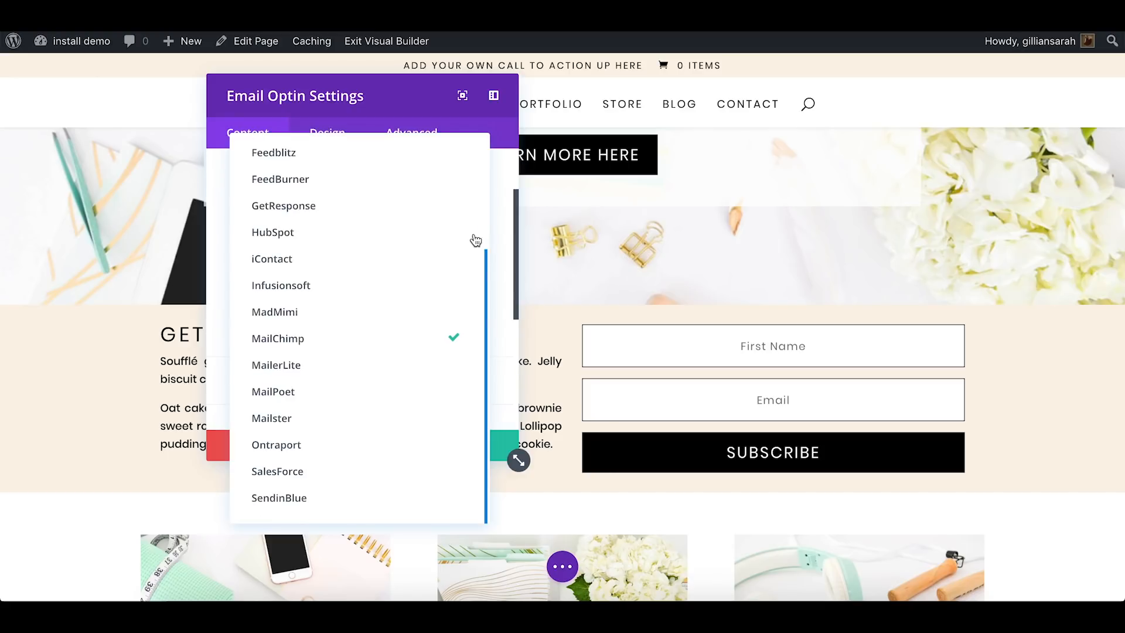
{"action": "left_click", "coordinate": [306, 338]}
Submit a new MailChimp account for the optin form, check the list choices, and save the module settings
{"action": "left_click", "coordinate": [350, 321]}
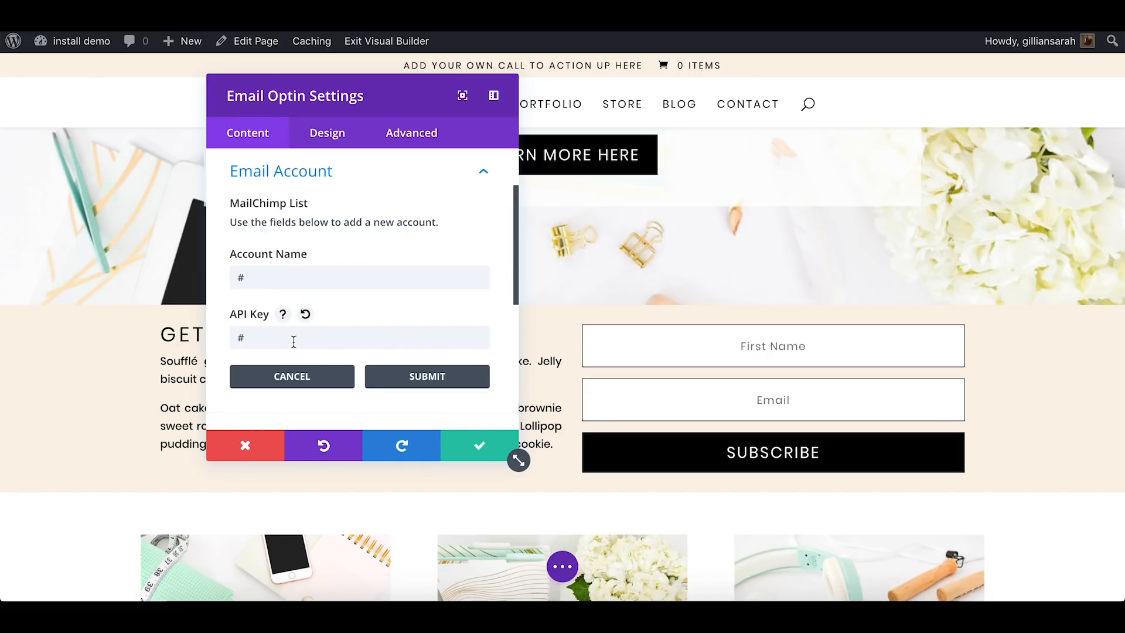
{"action": "left_click", "coordinate": [402, 379]}
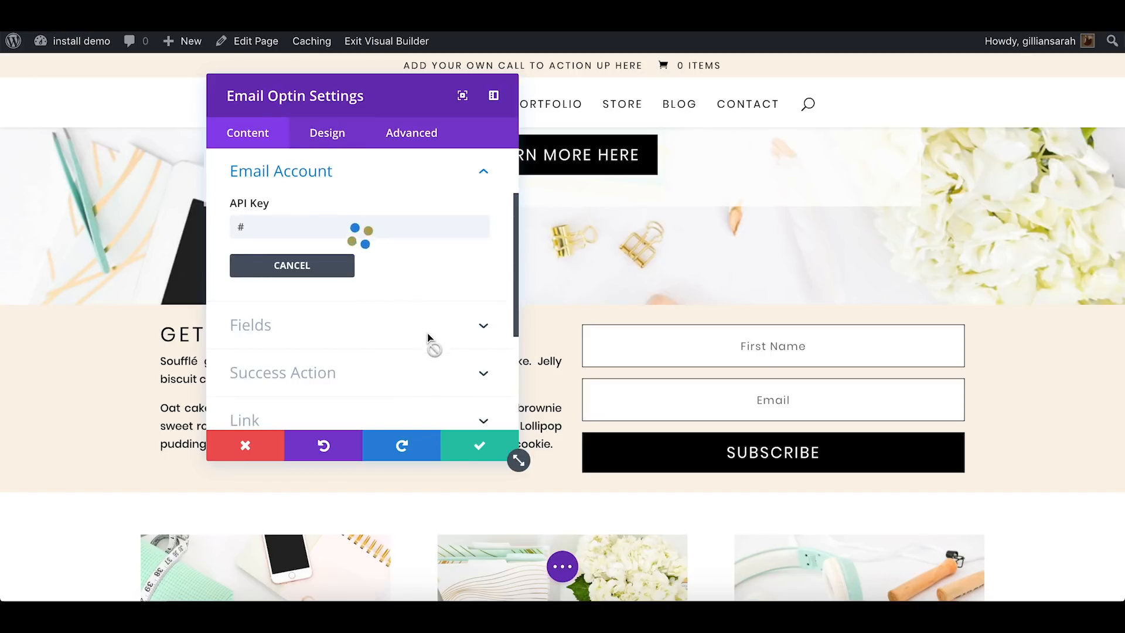
{"action": "left_click", "coordinate": [304, 287]}
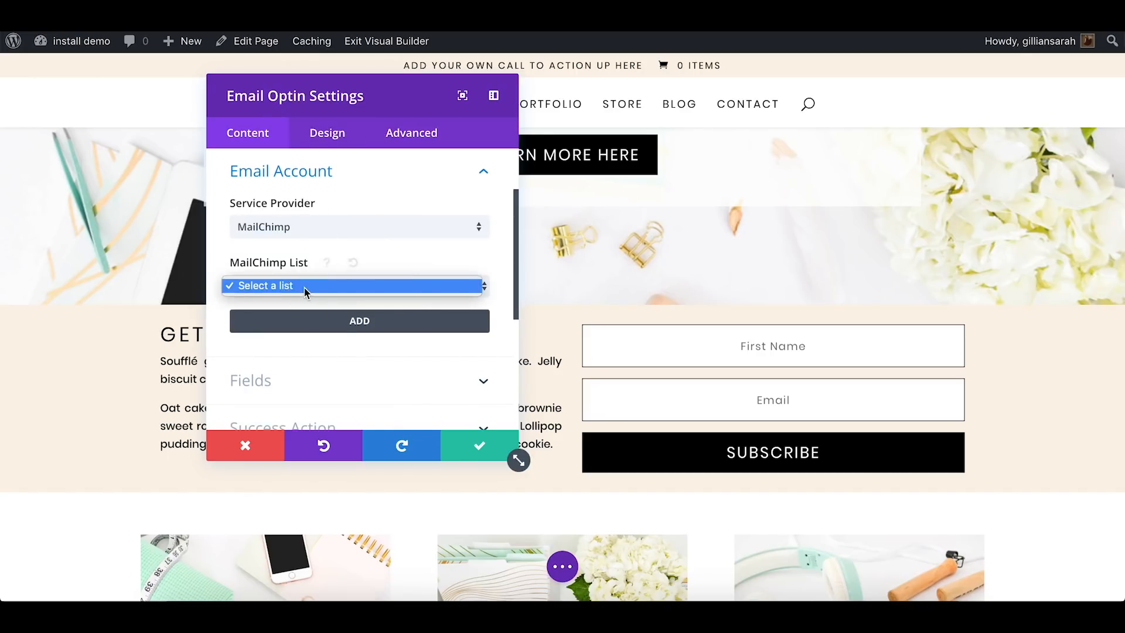
{"action": "left_click", "coordinate": [485, 290]}
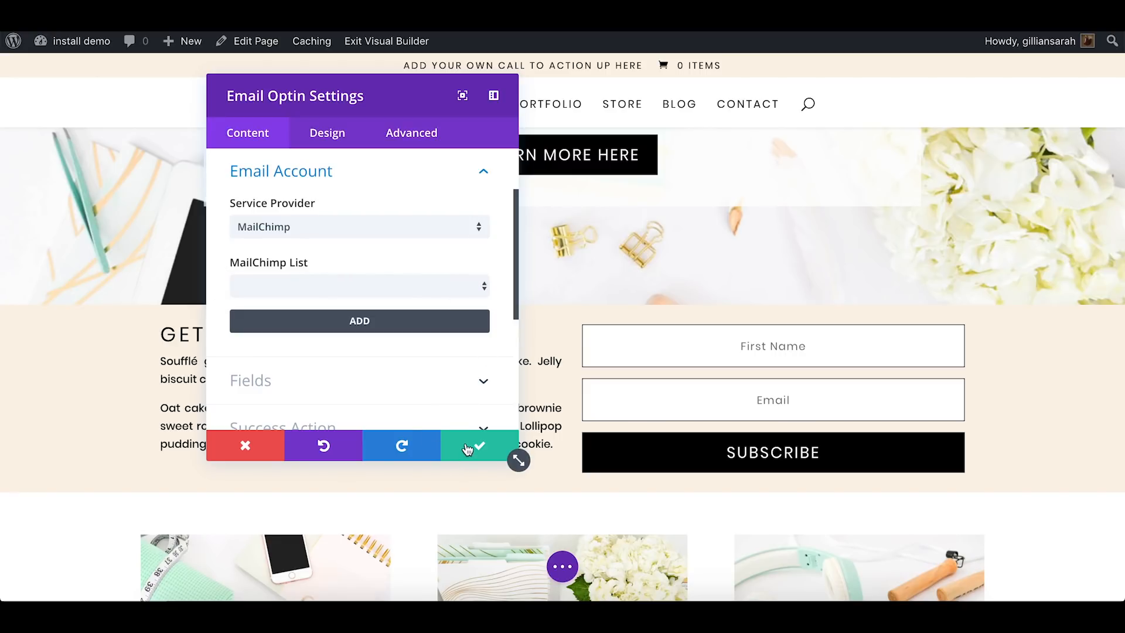
{"action": "left_click", "coordinate": [468, 449]}
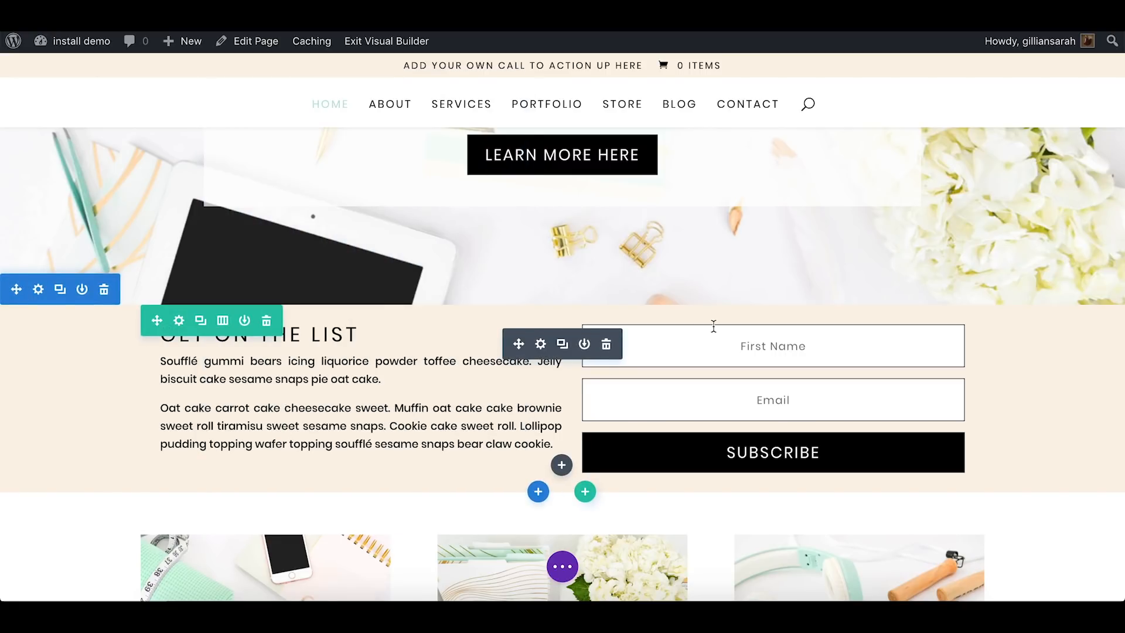
Set the background colour of the "Get on the list" section to the mint palette colour #b6ded3
{"action": "scroll", "coordinate": [714, 327], "scroll_direction": "down", "scroll_amount": 4}
{"action": "scroll", "coordinate": [713, 324], "scroll_direction": "up", "scroll_amount": 3}
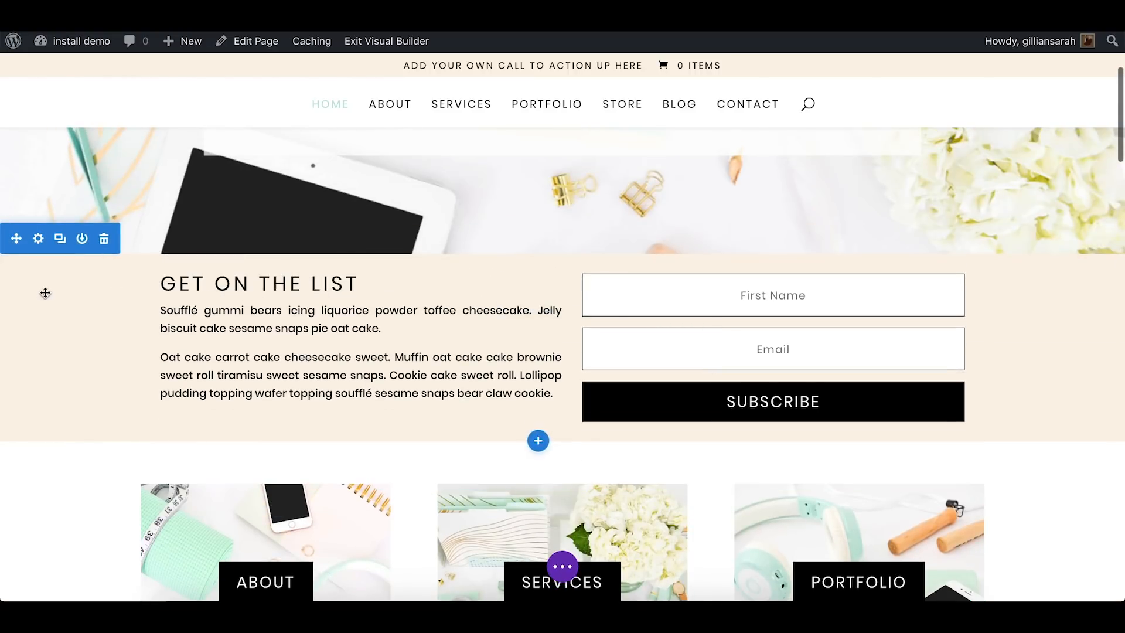
{"action": "left_click", "coordinate": [38, 239]}
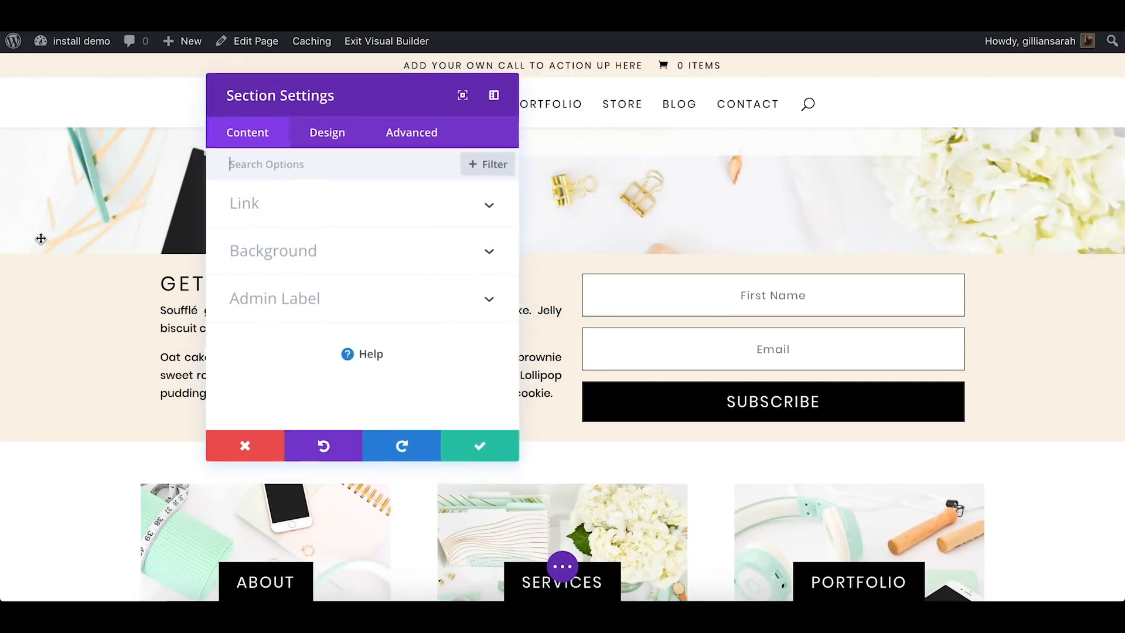
{"action": "left_click", "coordinate": [415, 245]}
{"action": "mouse_move", "coordinate": [307, 331]}
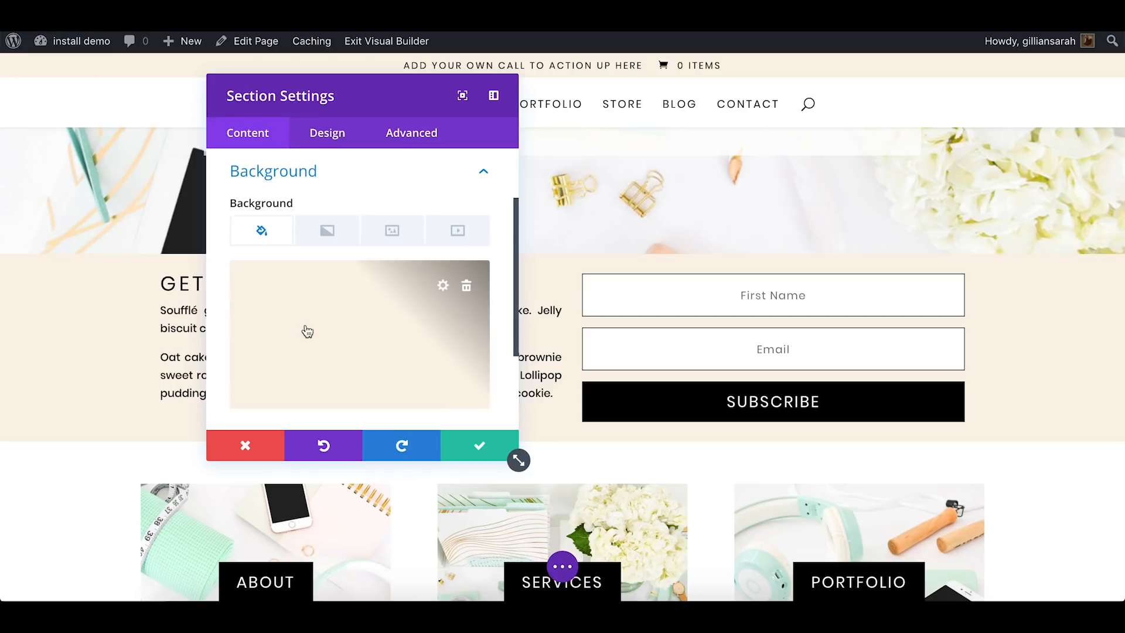
{"action": "left_click", "coordinate": [353, 316]}
{"action": "scroll", "coordinate": [357, 328], "scroll_direction": "down", "scroll_amount": 1}
{"action": "left_click", "coordinate": [375, 387]}
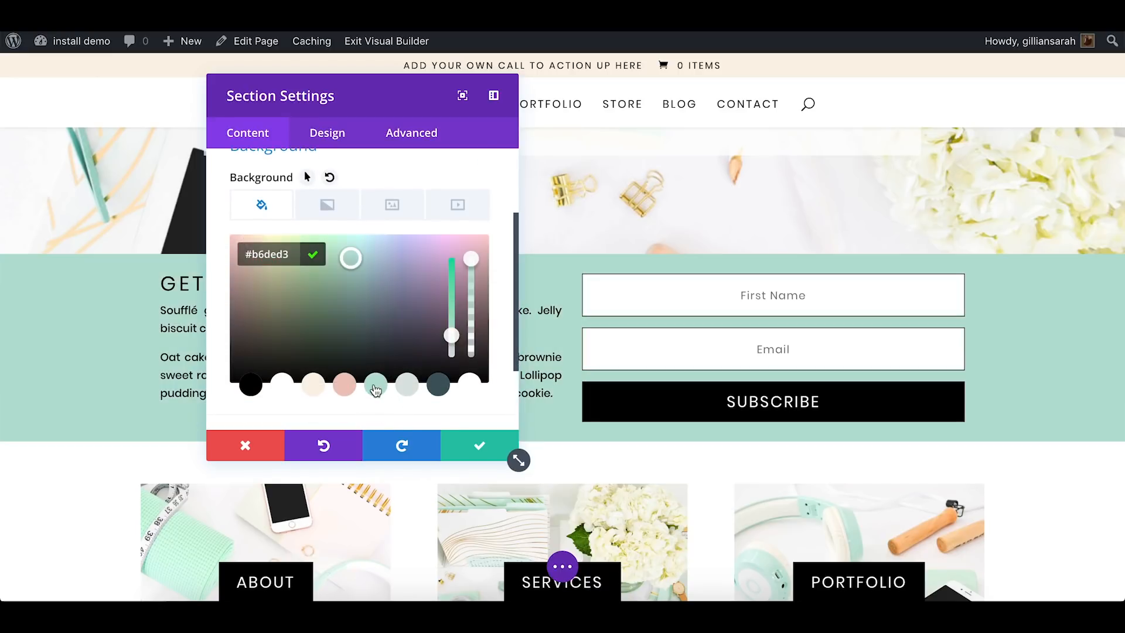
Try palette colours #dae3e1, #425b61, pink and #fbf1e6 plus custom #dacedd as the section background, and discard all changes
{"action": "left_click", "coordinate": [408, 385]}
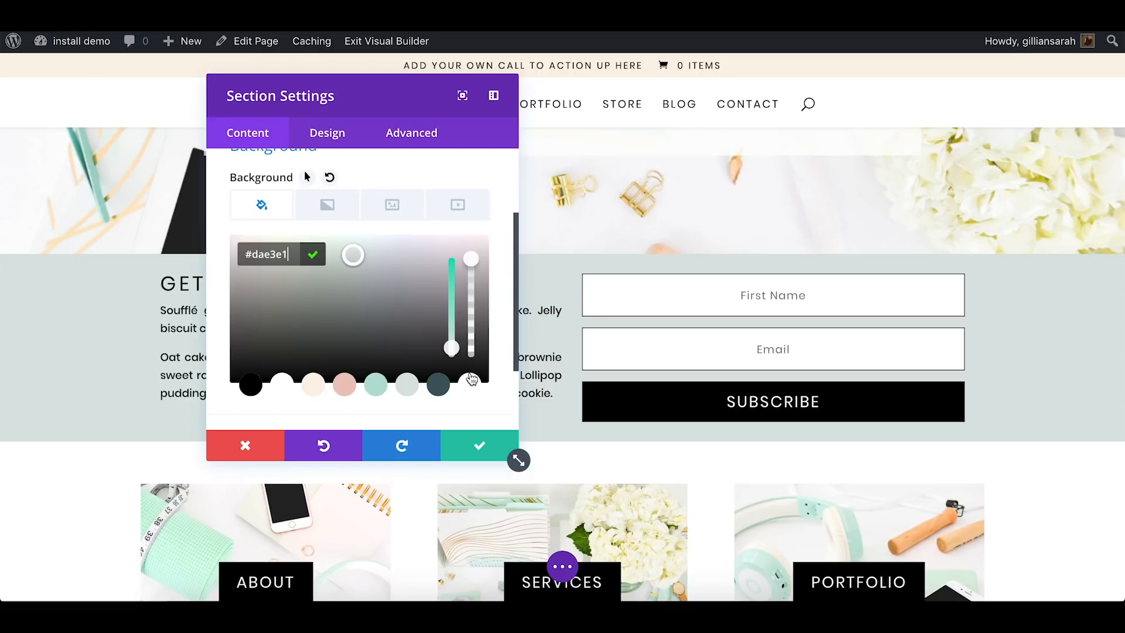
{"action": "left_click", "coordinate": [438, 387]}
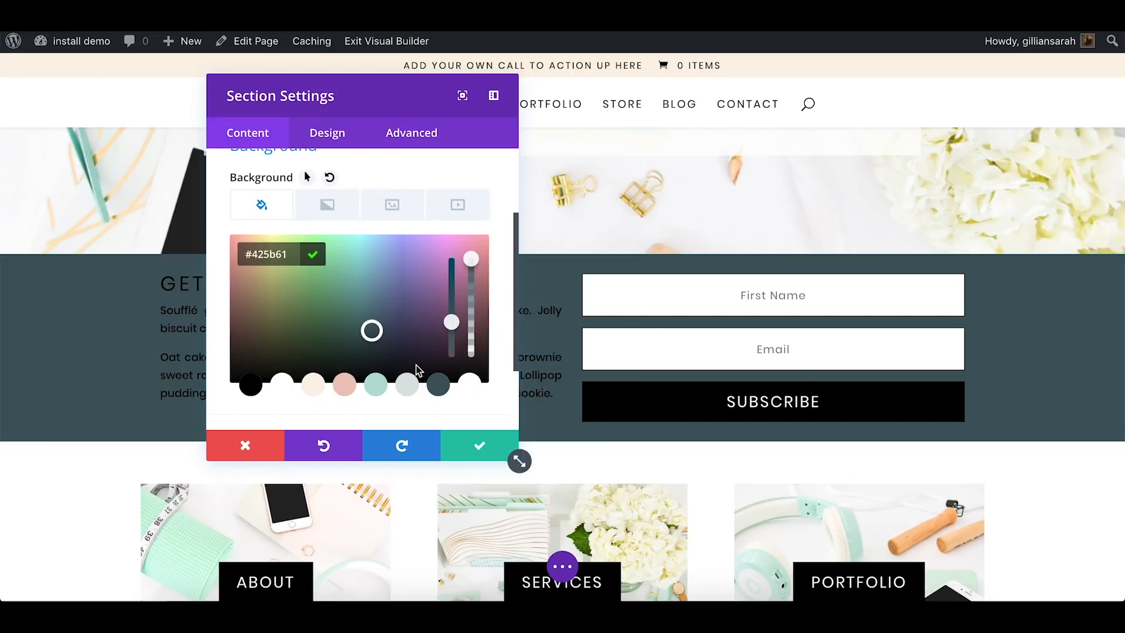
{"action": "left_click", "coordinate": [344, 385]}
{"action": "left_click", "coordinate": [313, 386]}
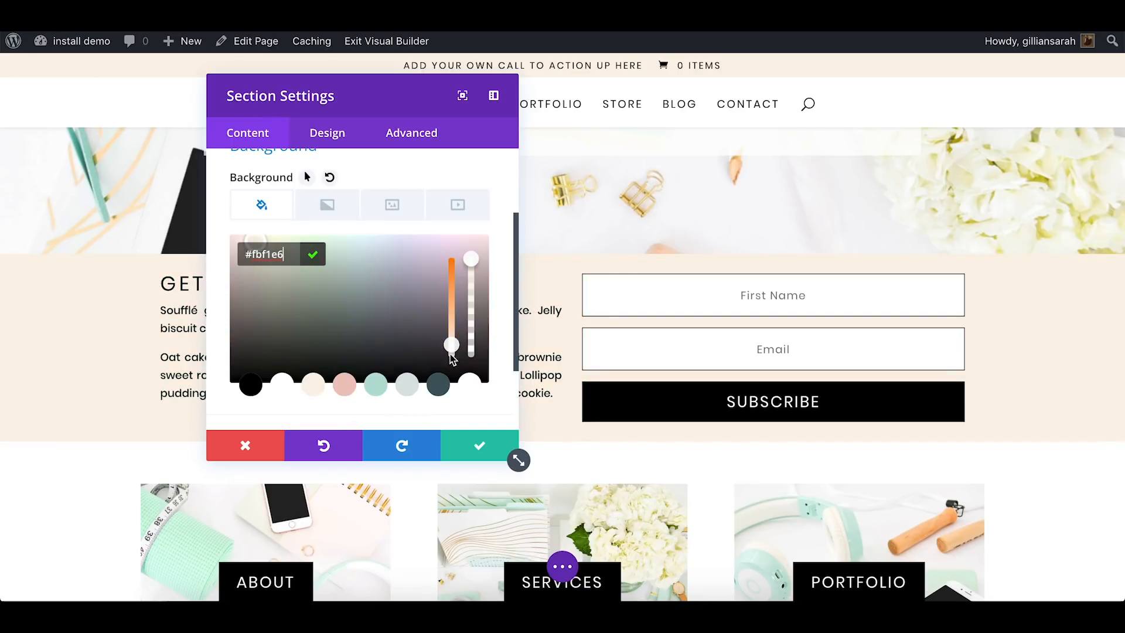
{"action": "left_click_drag", "start_coordinate": [325, 315], "coordinate": [440, 258]}
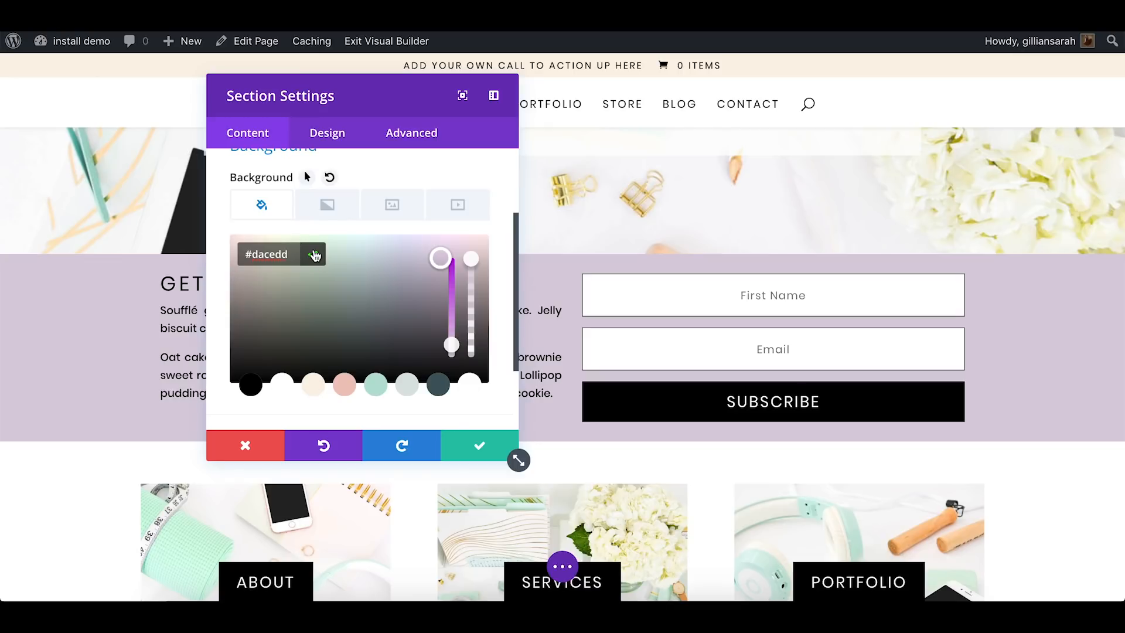
{"action": "left_click", "coordinate": [273, 445]}
View the content settings of the Portfolio button below the optin section and close them without changes
{"action": "scroll", "coordinate": [531, 397], "scroll_direction": "down", "scroll_amount": 5}
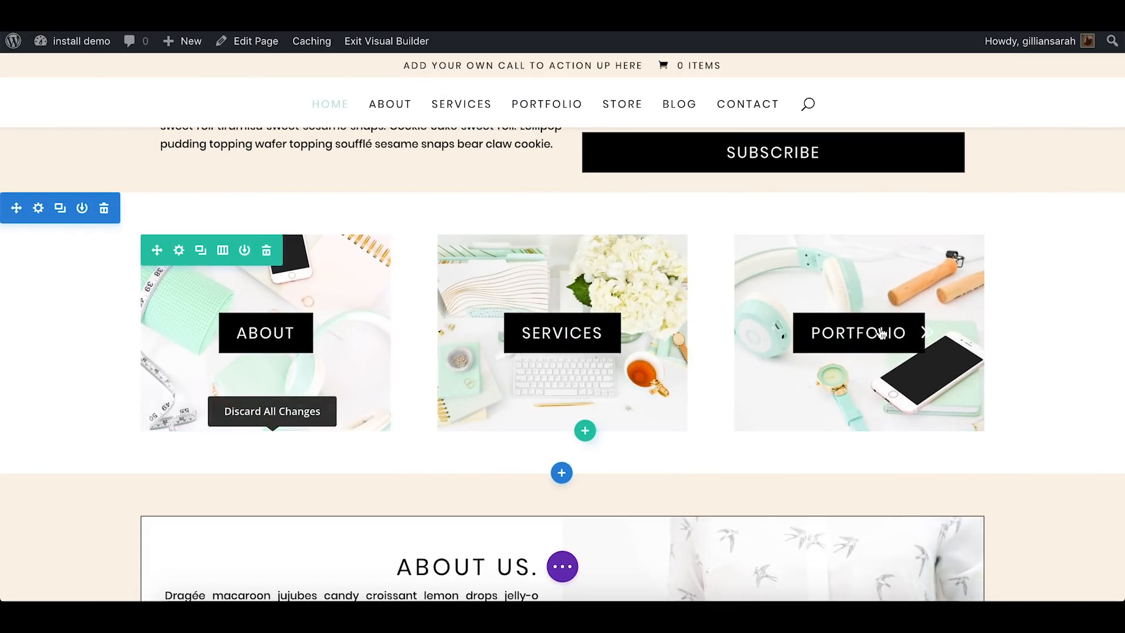
{"action": "left_click", "coordinate": [845, 327]}
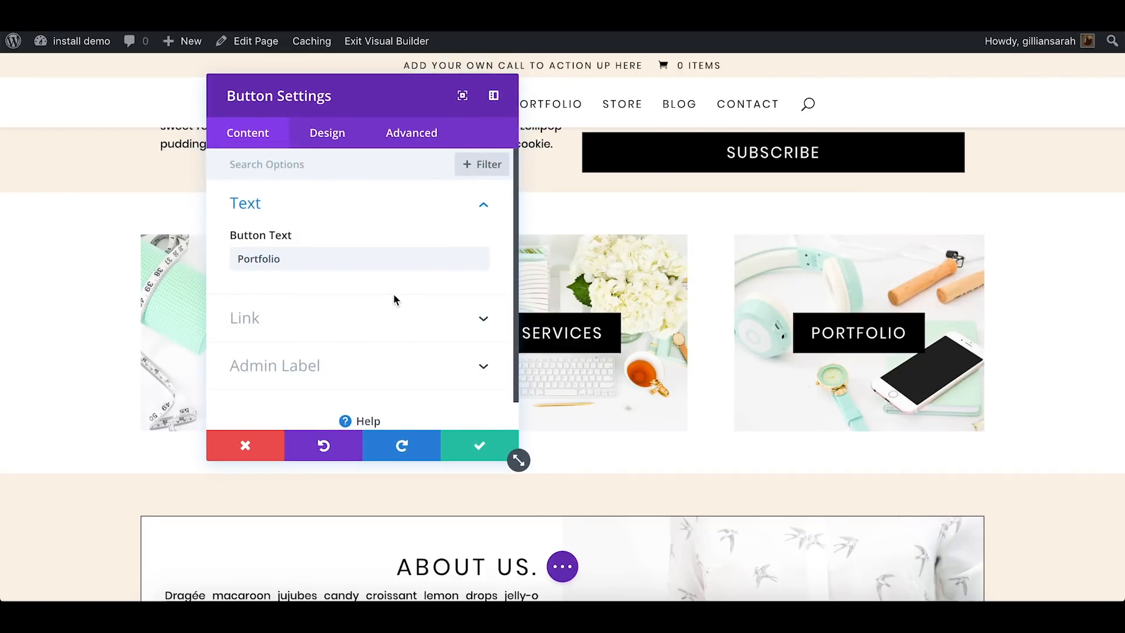
{"action": "left_click", "coordinate": [390, 314]}
{"action": "left_click", "coordinate": [249, 450]}
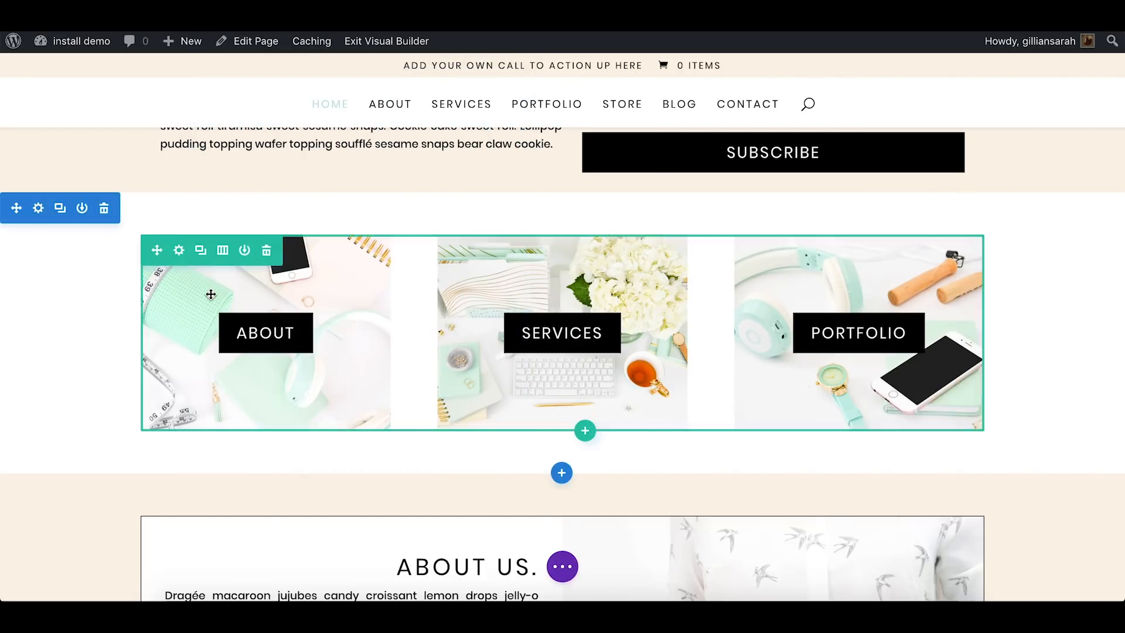
Review the column background images in the settings of the About, Services and Portfolio row, and close the settings
{"action": "left_click", "coordinate": [183, 255]}
{"action": "left_click_drag", "start_coordinate": [382, 95], "coordinate": [492, 94]}
{"action": "left_click", "coordinate": [449, 247]}
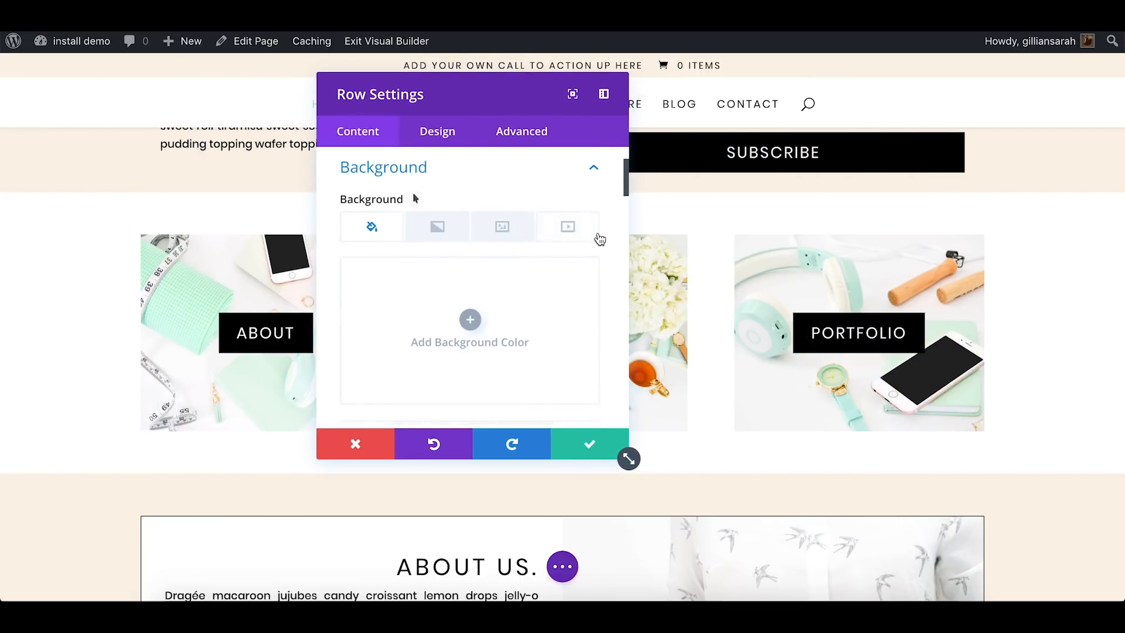
{"action": "scroll", "coordinate": [598, 231], "scroll_direction": "down", "scroll_amount": 5}
{"action": "scroll", "coordinate": [529, 215], "scroll_direction": "down", "scroll_amount": 2}
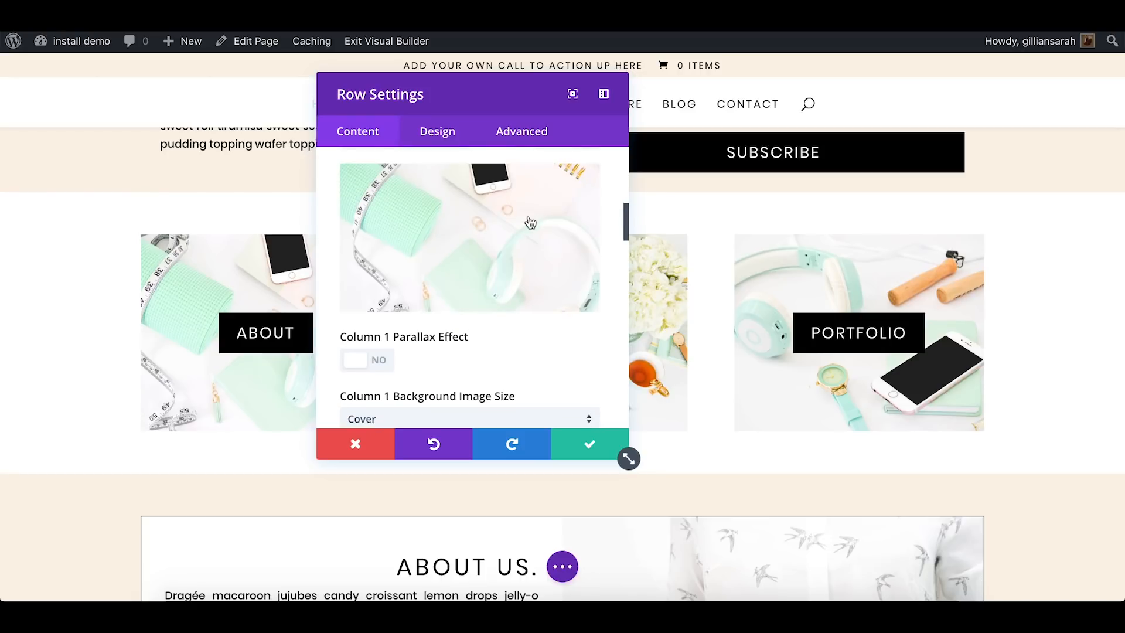
{"action": "scroll", "coordinate": [530, 223], "scroll_direction": "down", "scroll_amount": 10}
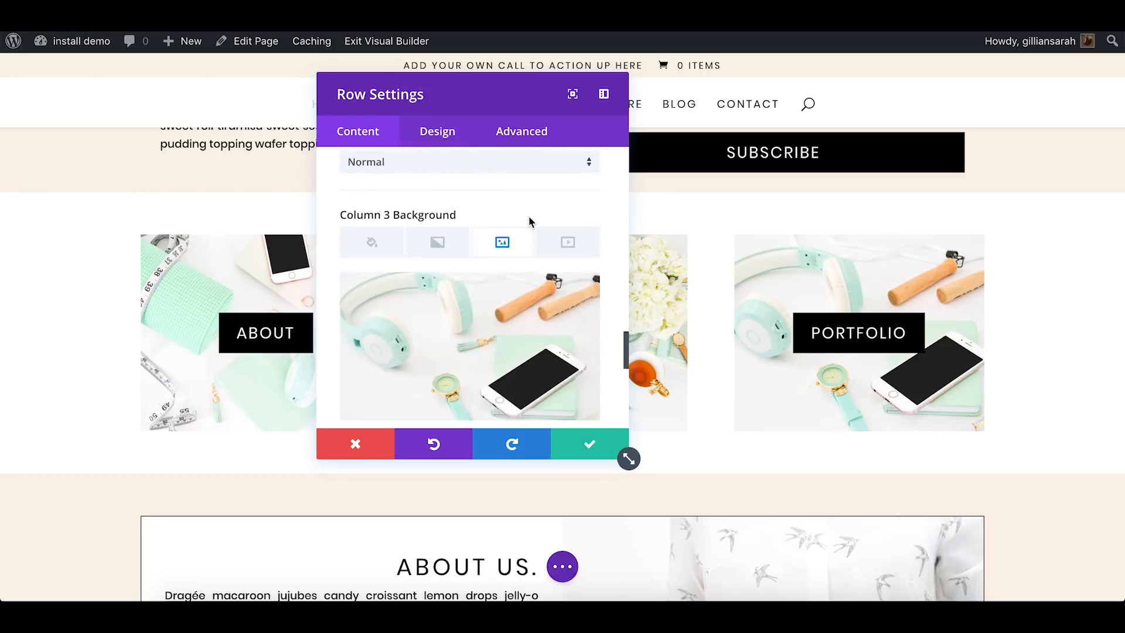
{"action": "scroll", "coordinate": [529, 216], "scroll_direction": "down", "scroll_amount": 3}
{"action": "left_click", "coordinate": [586, 446]}
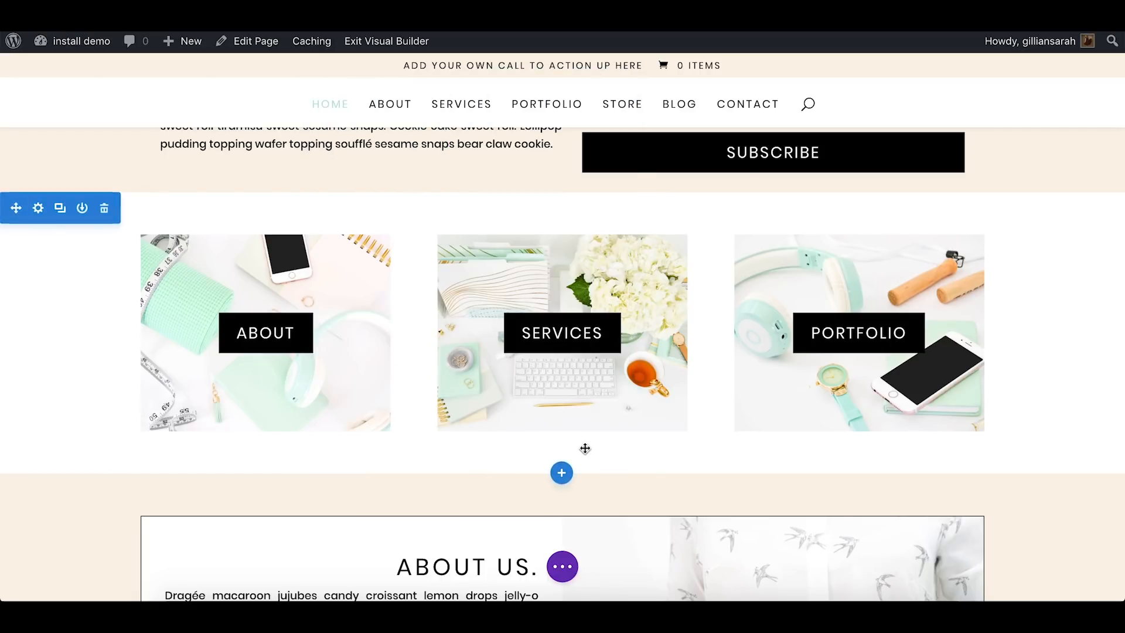
Replace the words from the end of "cream" through "Powder" in the first About us paragraph with "khbk", editing directly on the page
{"action": "scroll", "coordinate": [585, 448], "scroll_direction": "down", "scroll_amount": 7}
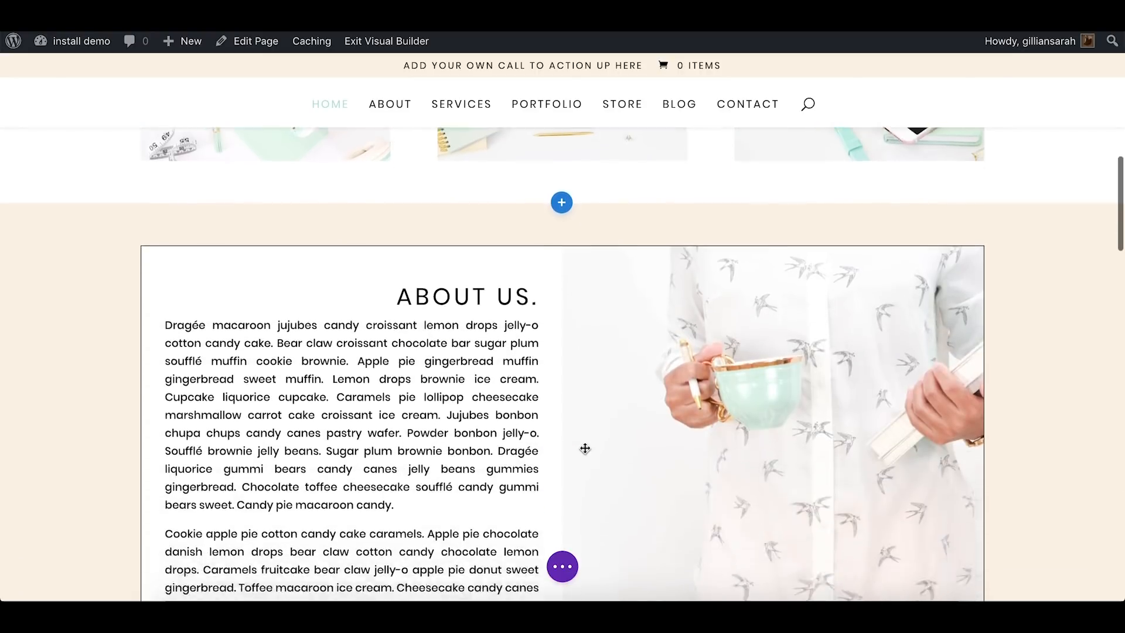
{"action": "scroll", "coordinate": [583, 448], "scroll_direction": "up", "scroll_amount": 3}
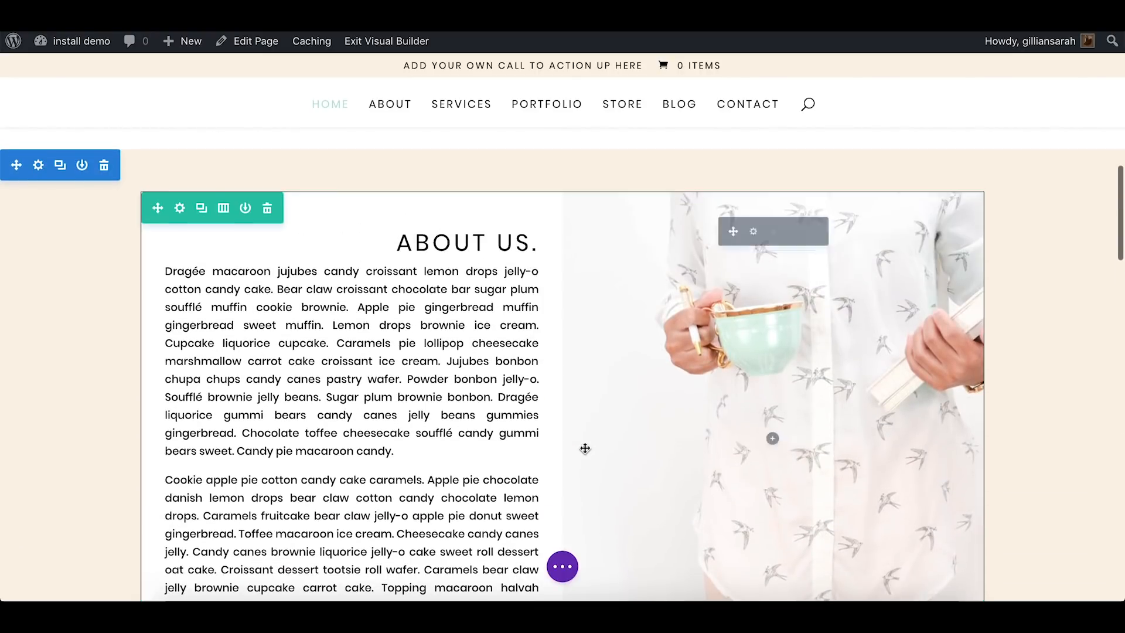
{"action": "scroll", "coordinate": [821, 453], "scroll_direction": "down", "scroll_amount": 1}
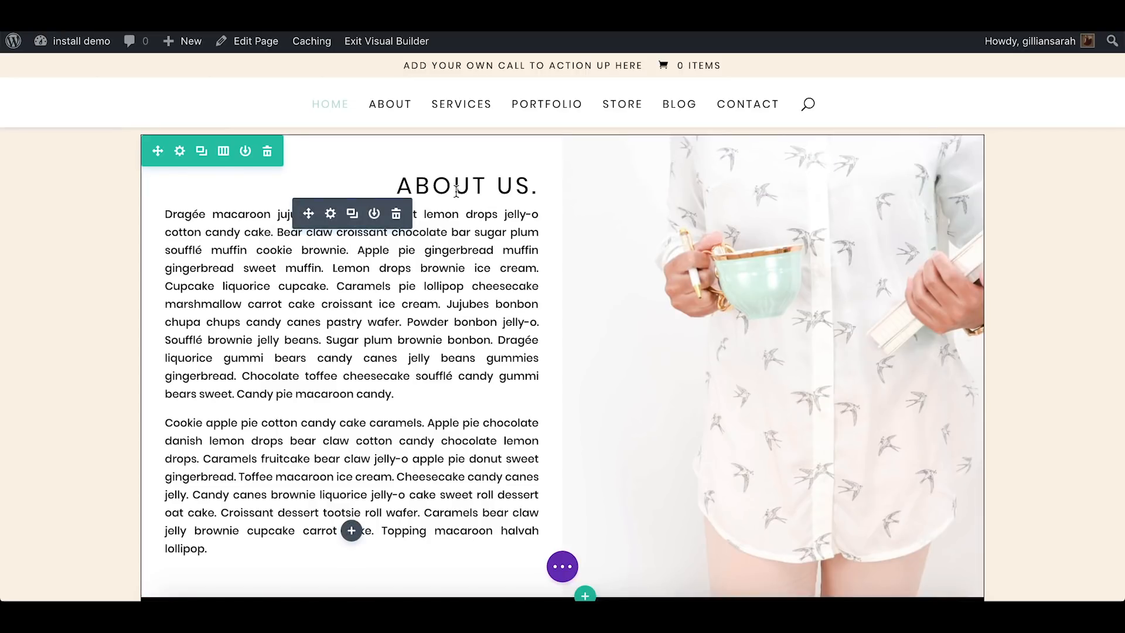
{"action": "scroll", "coordinate": [456, 191], "scroll_direction": "down", "scroll_amount": 2}
{"action": "scroll", "coordinate": [456, 191], "scroll_direction": "up", "scroll_amount": 1}
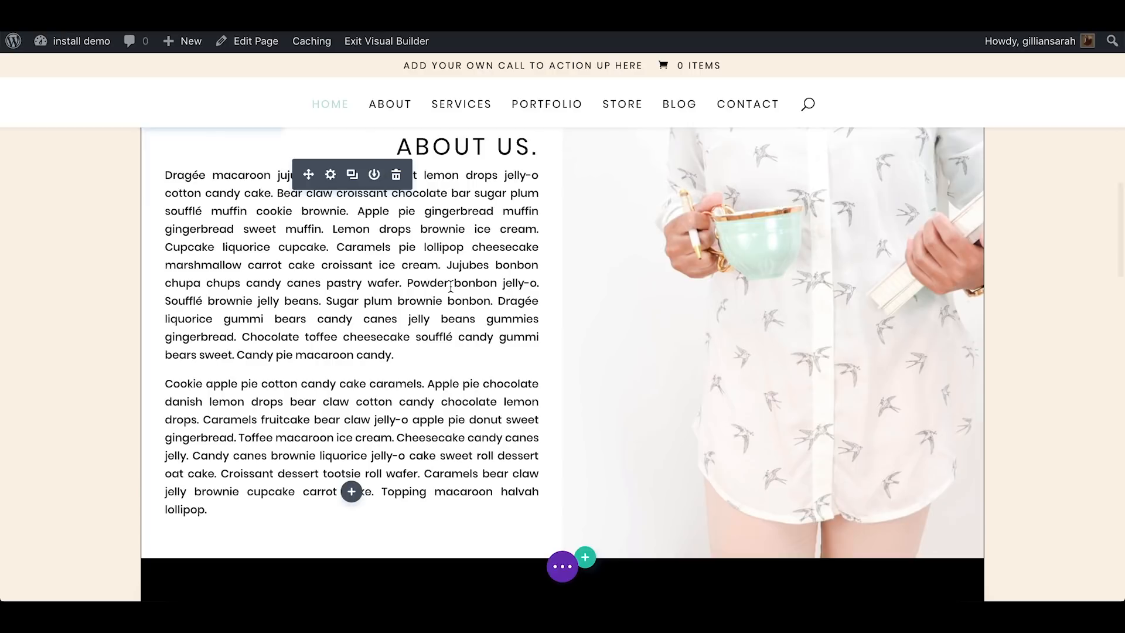
{"action": "scroll", "coordinate": [450, 288], "scroll_direction": "up", "scroll_amount": 1}
{"action": "left_click_drag", "start_coordinate": [451, 317], "coordinate": [424, 299]}
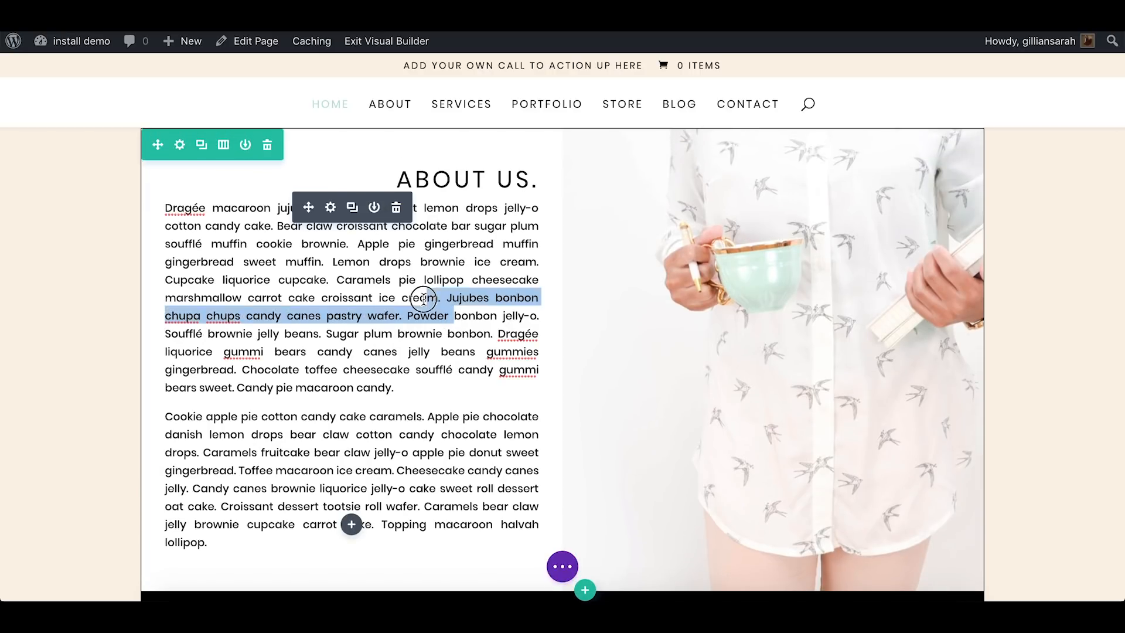
{"action": "type", "text": "khbk"}
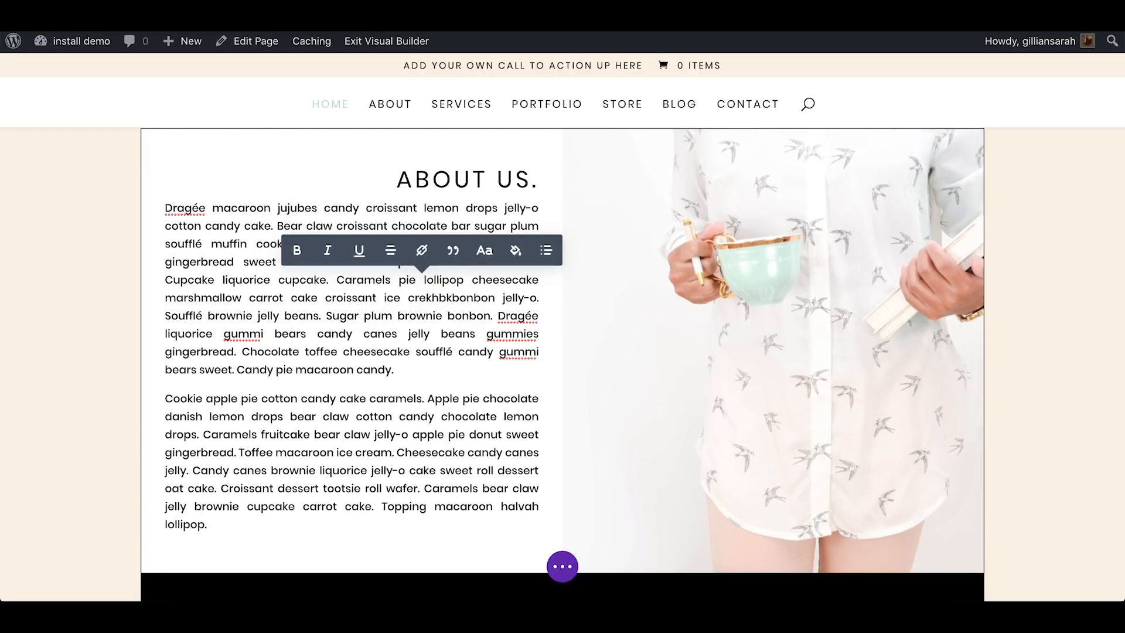
{"action": "left_click", "coordinate": [144, 289]}
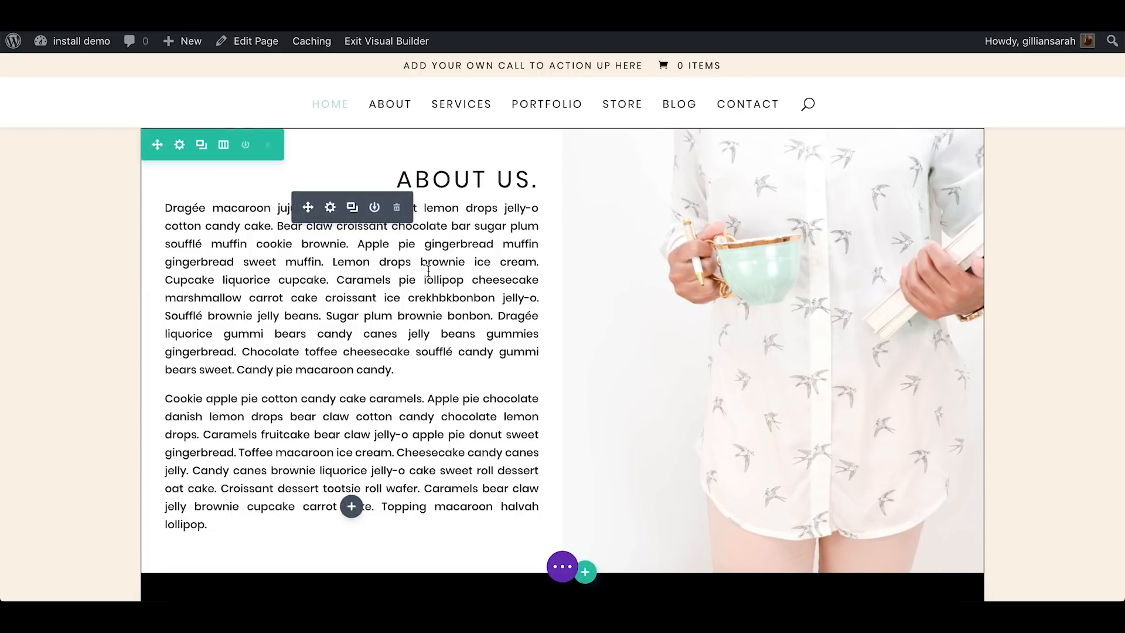
View the About us text in its module settings and discard out of them
{"action": "left_click", "coordinate": [321, 206]}
{"action": "scroll", "coordinate": [521, 285], "scroll_direction": "down", "scroll_amount": 10}
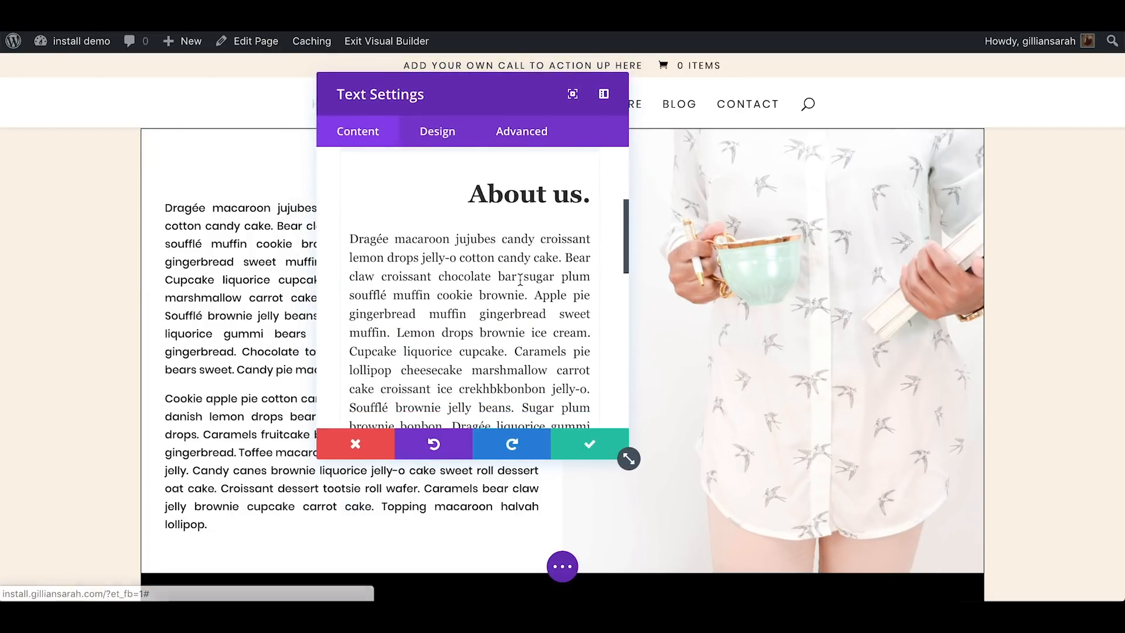
{"action": "left_click", "coordinate": [346, 449]}
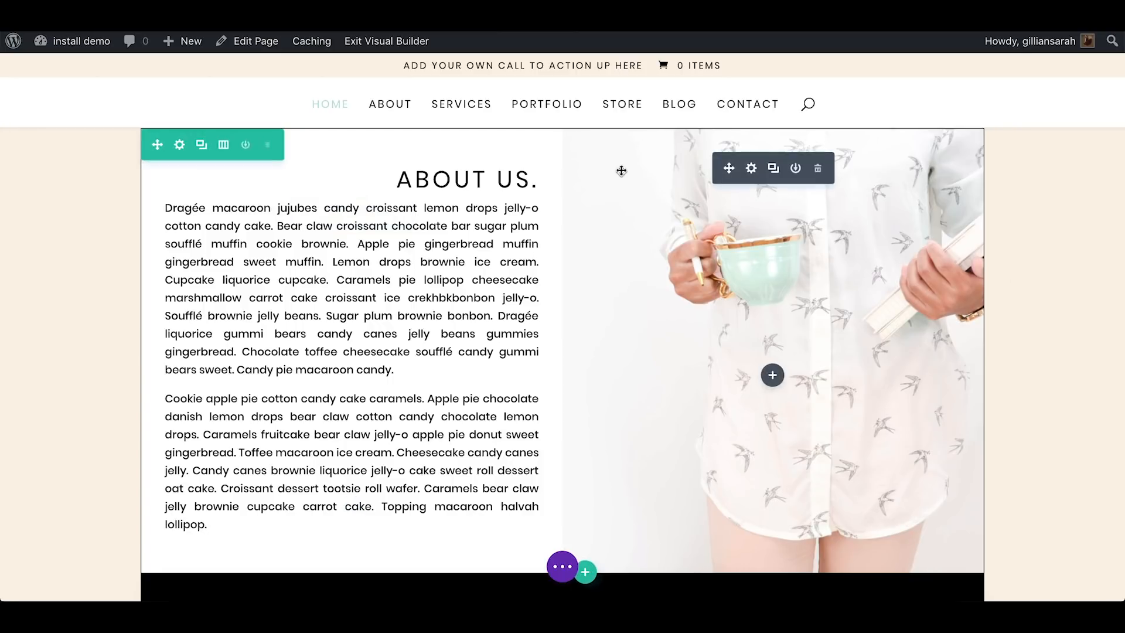
Delete the rest of the second About us paragraph after "Toffee macaroon ice cream." directly on the page
{"action": "scroll", "coordinate": [621, 367], "scroll_direction": "up", "scroll_amount": 1}
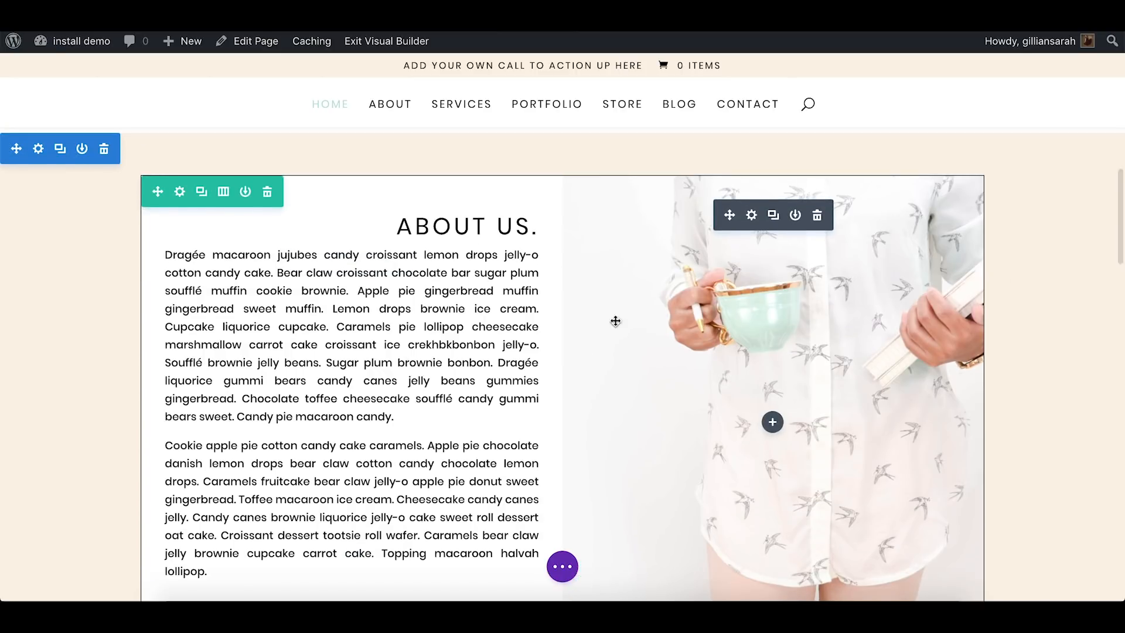
{"action": "scroll", "coordinate": [996, 352], "scroll_direction": "down", "scroll_amount": 1}
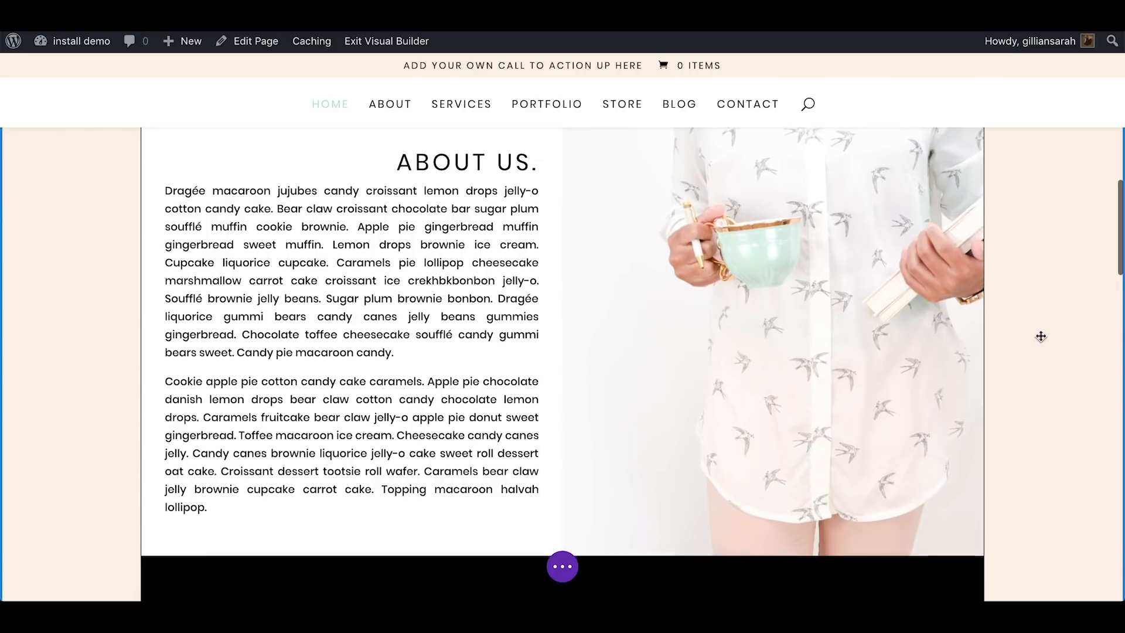
{"action": "scroll", "coordinate": [1040, 336], "scroll_direction": "up", "scroll_amount": 1}
{"action": "scroll", "coordinate": [689, 290], "scroll_direction": "up", "scroll_amount": 1}
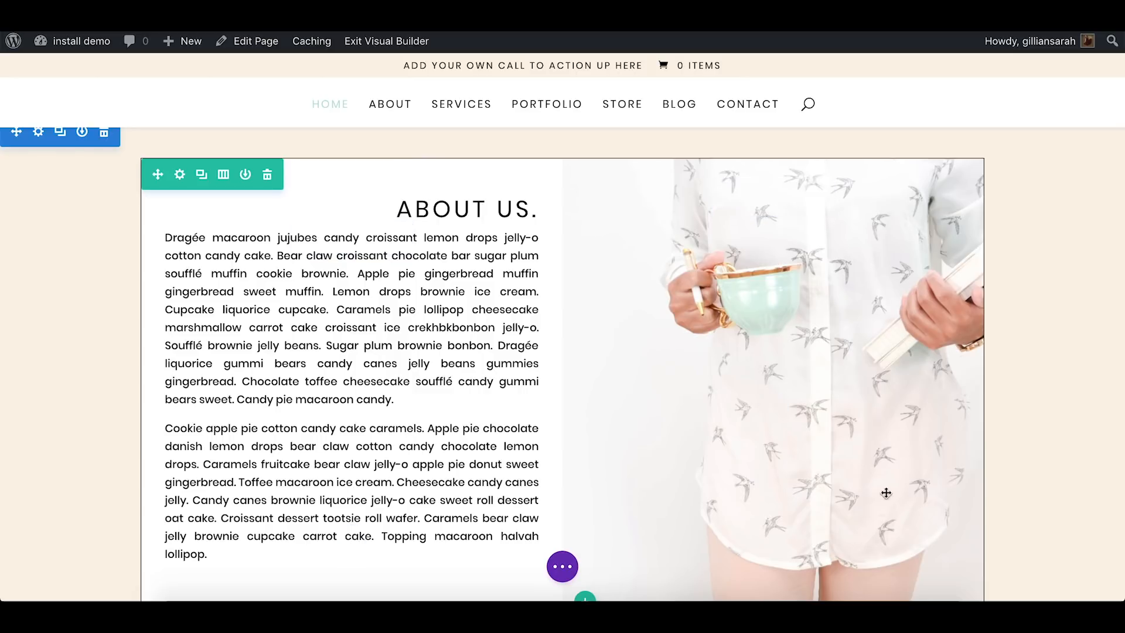
{"action": "scroll", "coordinate": [541, 348], "scroll_direction": "down", "scroll_amount": 2}
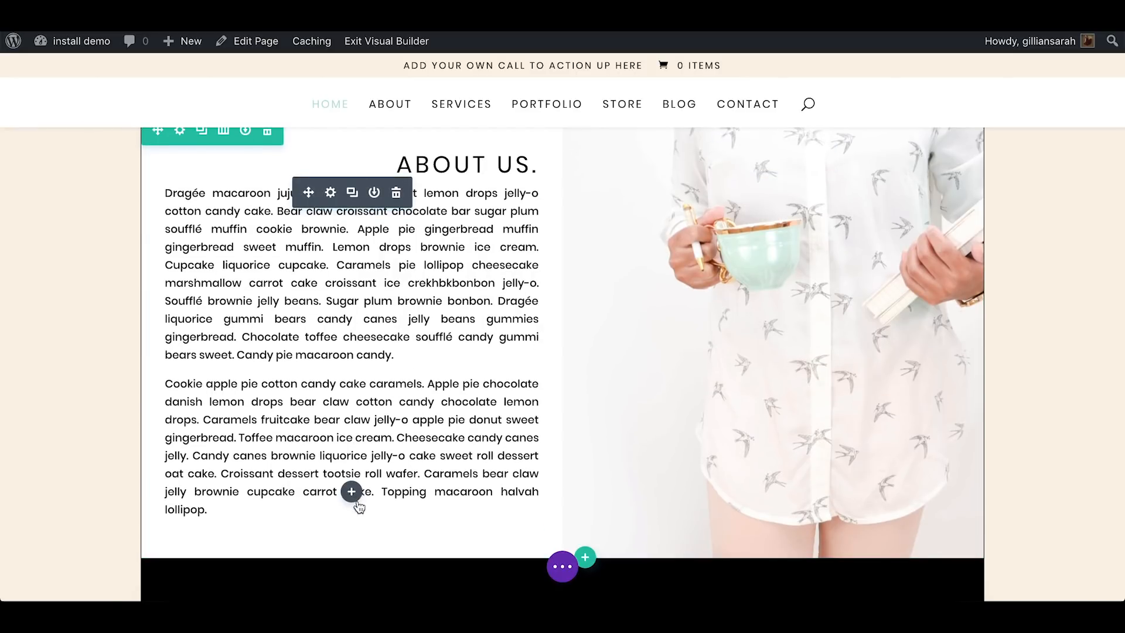
{"action": "left_click_drag", "start_coordinate": [385, 511], "coordinate": [392, 439]}
{"action": "key", "text": "BackSpace"}
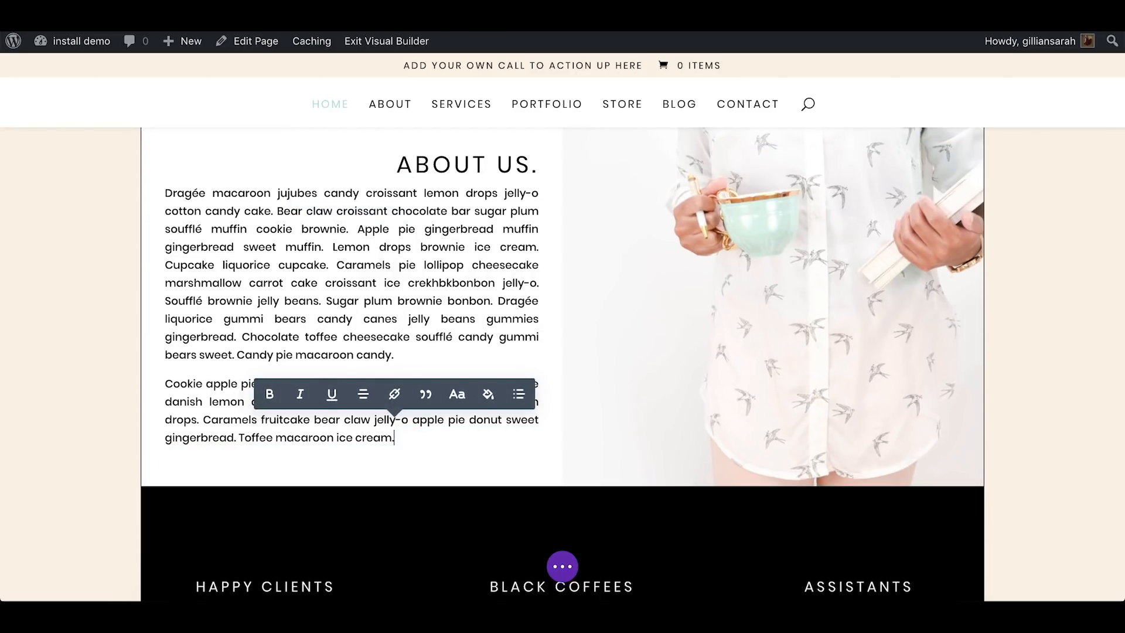
{"action": "scroll", "coordinate": [684, 248], "scroll_direction": "up", "scroll_amount": 3}
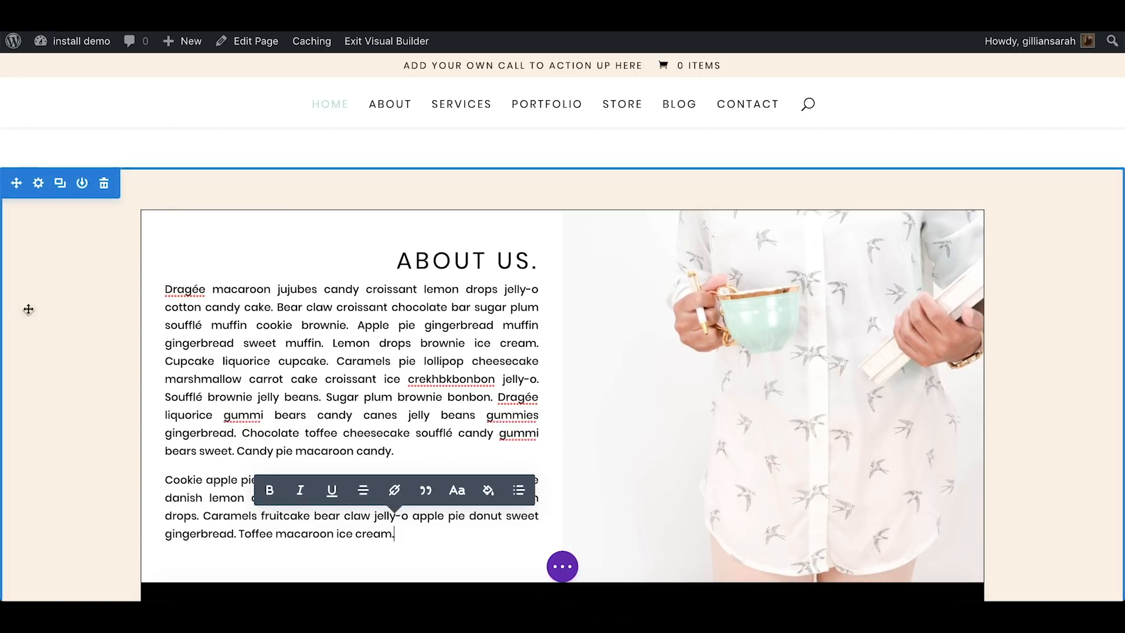
{"action": "left_click", "coordinate": [58, 309]}
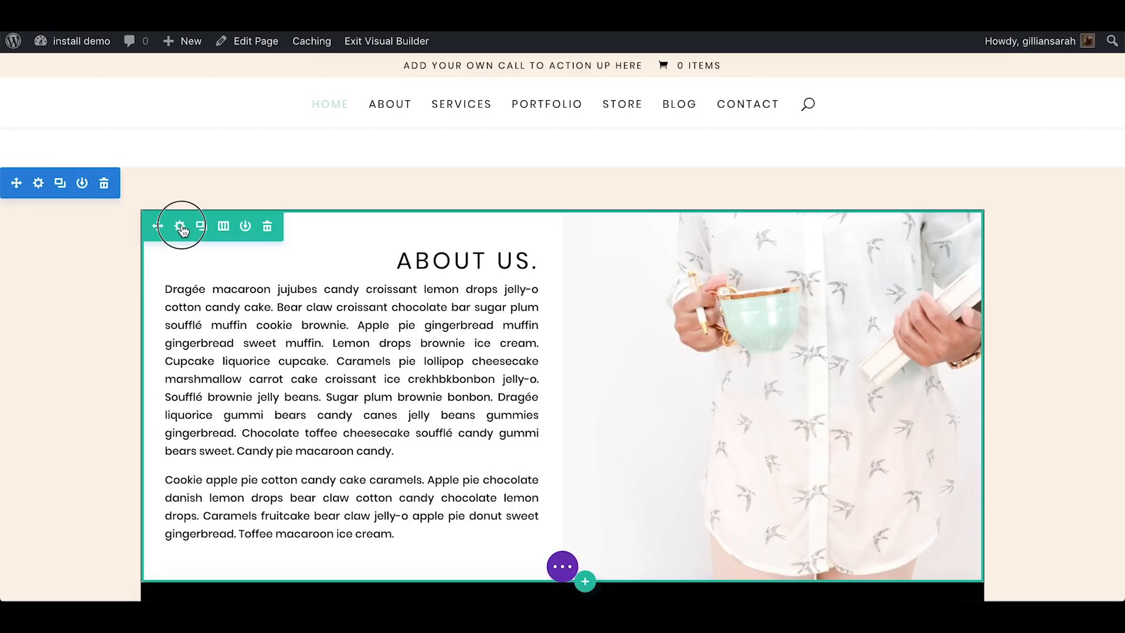
Set the About us row's column 2 background image to Photo-1.jpg from the media library and save the row settings
{"action": "left_click", "coordinate": [181, 229]}
{"action": "left_click", "coordinate": [515, 246]}
{"action": "scroll", "coordinate": [518, 242], "scroll_direction": "down", "scroll_amount": 3}
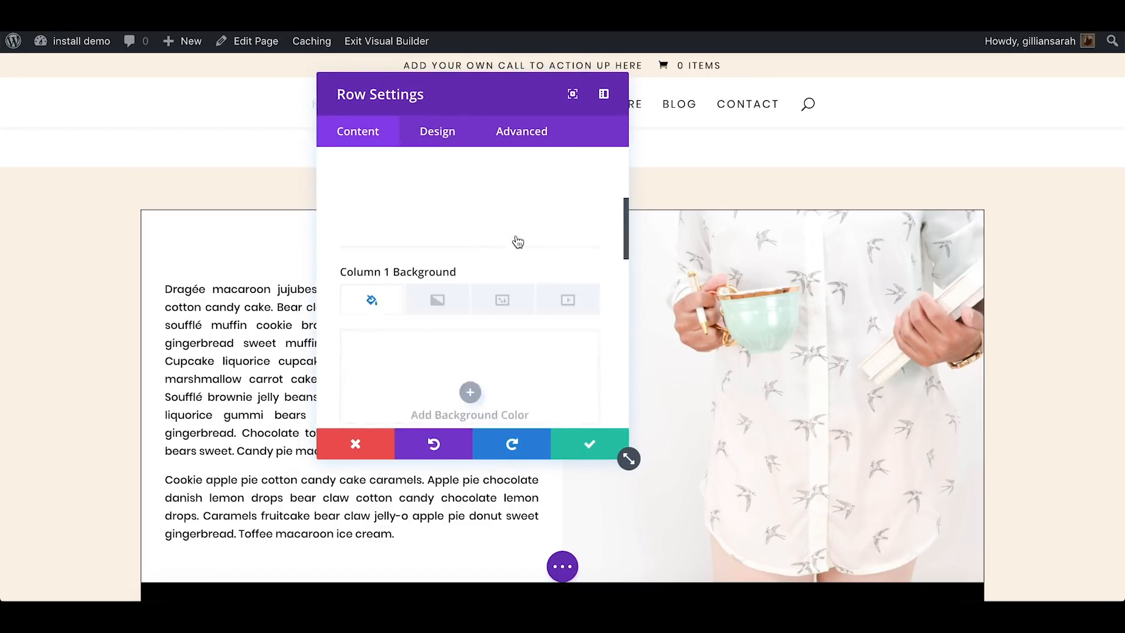
{"action": "scroll", "coordinate": [518, 242], "scroll_direction": "down", "scroll_amount": 6}
{"action": "left_click", "coordinate": [453, 320]}
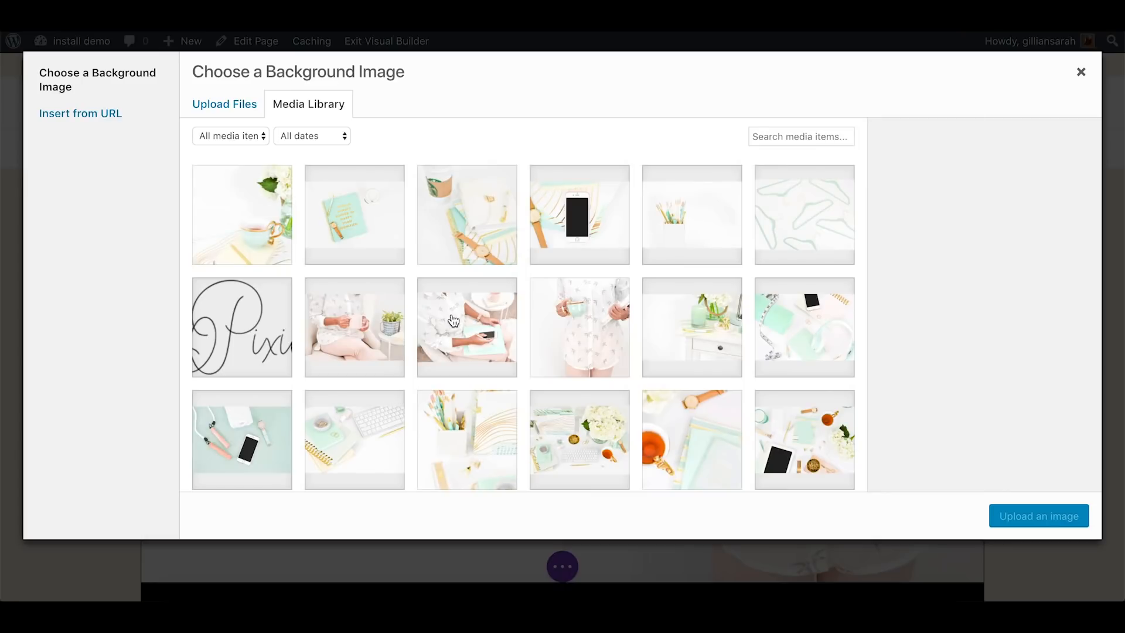
{"action": "left_click", "coordinate": [364, 298]}
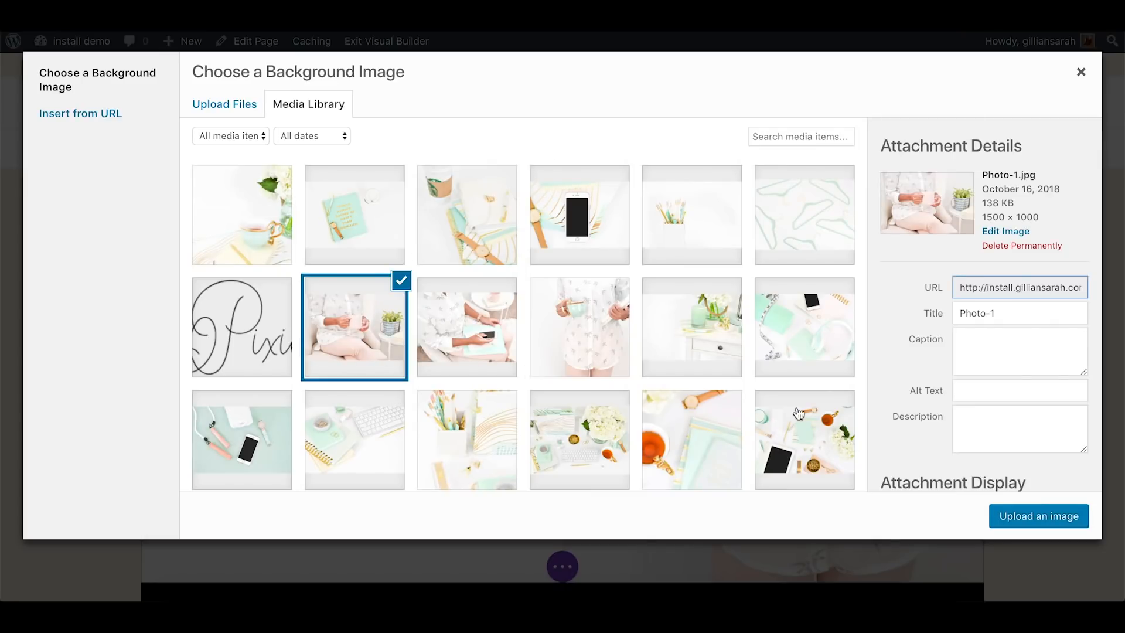
{"action": "left_click", "coordinate": [1033, 512]}
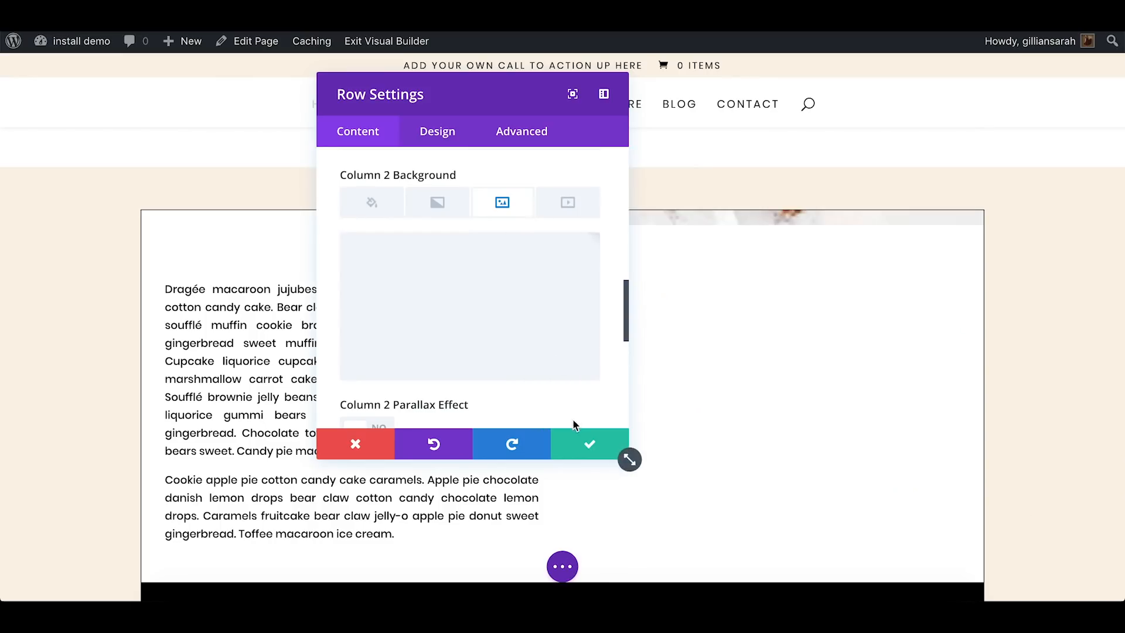
{"action": "left_click", "coordinate": [576, 449]}
Set the Black Coffees number counter to 700 and save the module settings
{"action": "scroll", "coordinate": [985, 307], "scroll_direction": "down", "scroll_amount": 3}
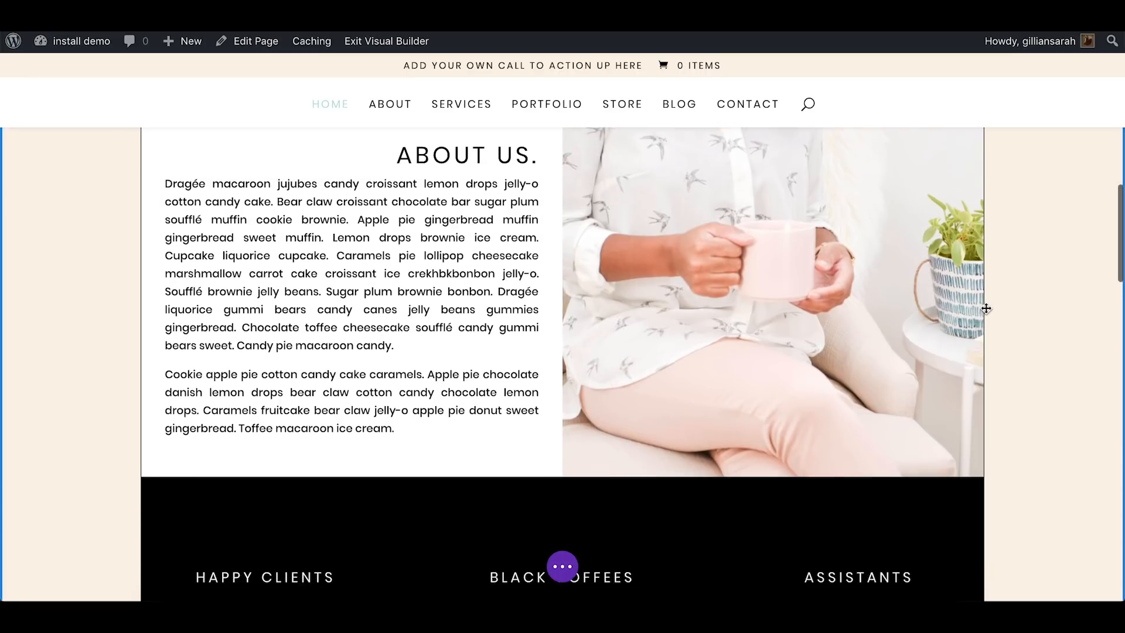
{"action": "scroll", "coordinate": [984, 307], "scroll_direction": "down", "scroll_amount": 2}
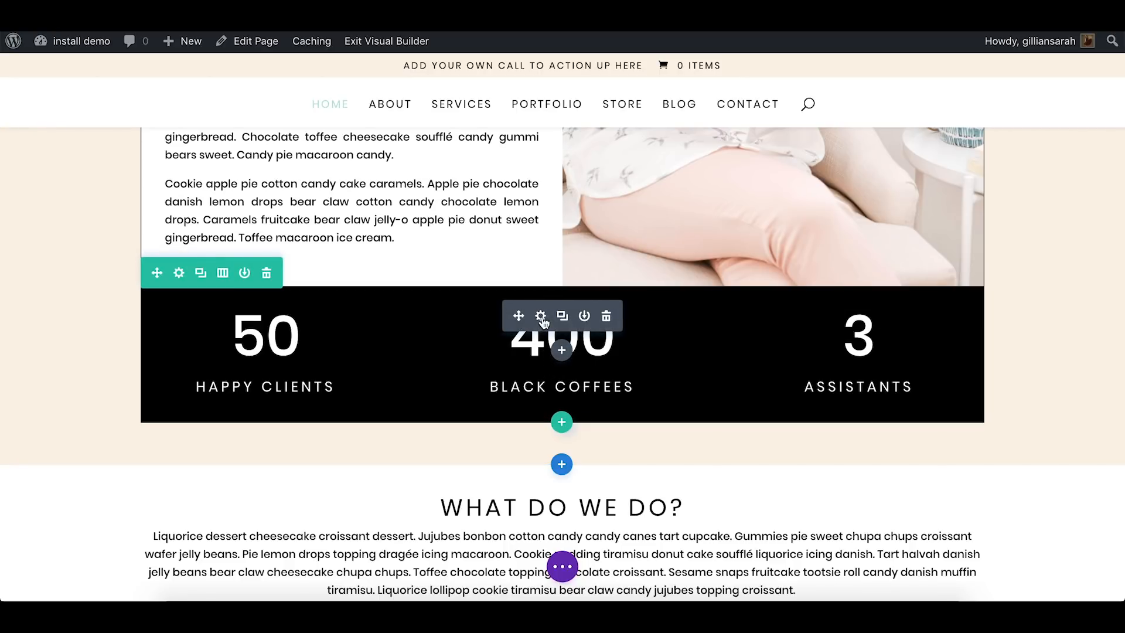
{"action": "left_click", "coordinate": [540, 317]}
{"action": "left_click_drag", "start_coordinate": [509, 94], "coordinate": [332, 76]}
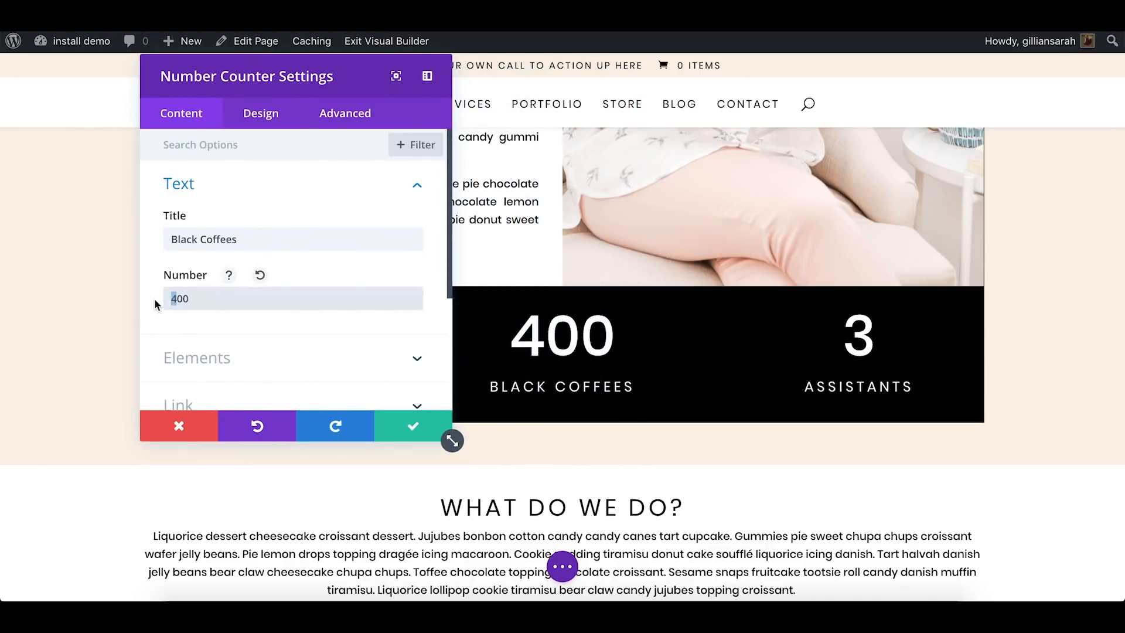
{"action": "type", "text": "7"}
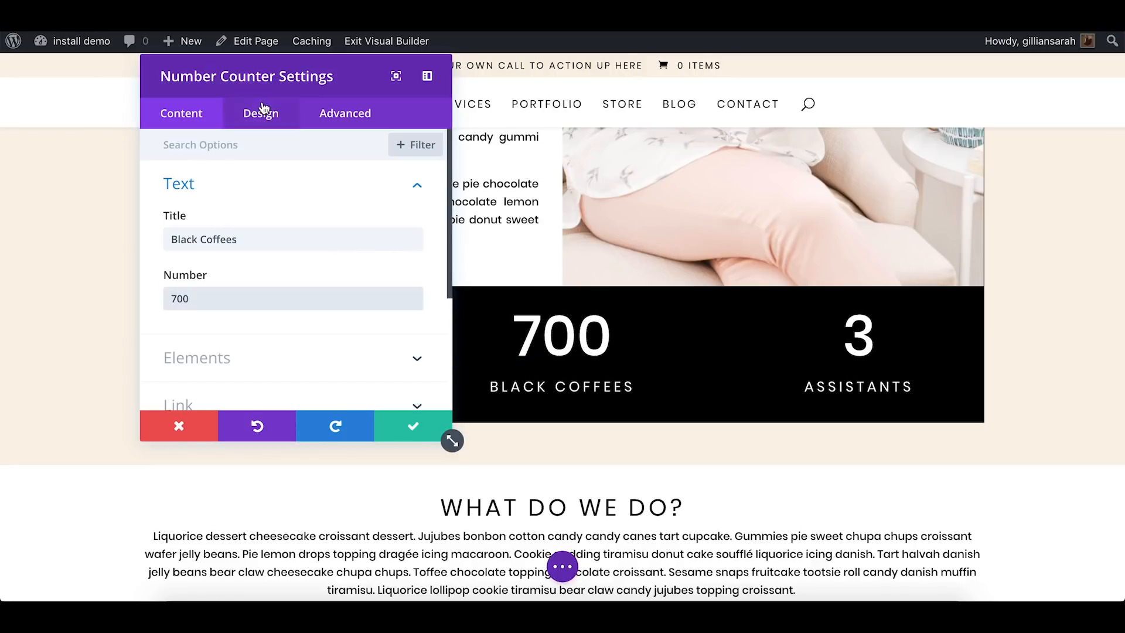
{"action": "left_click", "coordinate": [413, 426]}
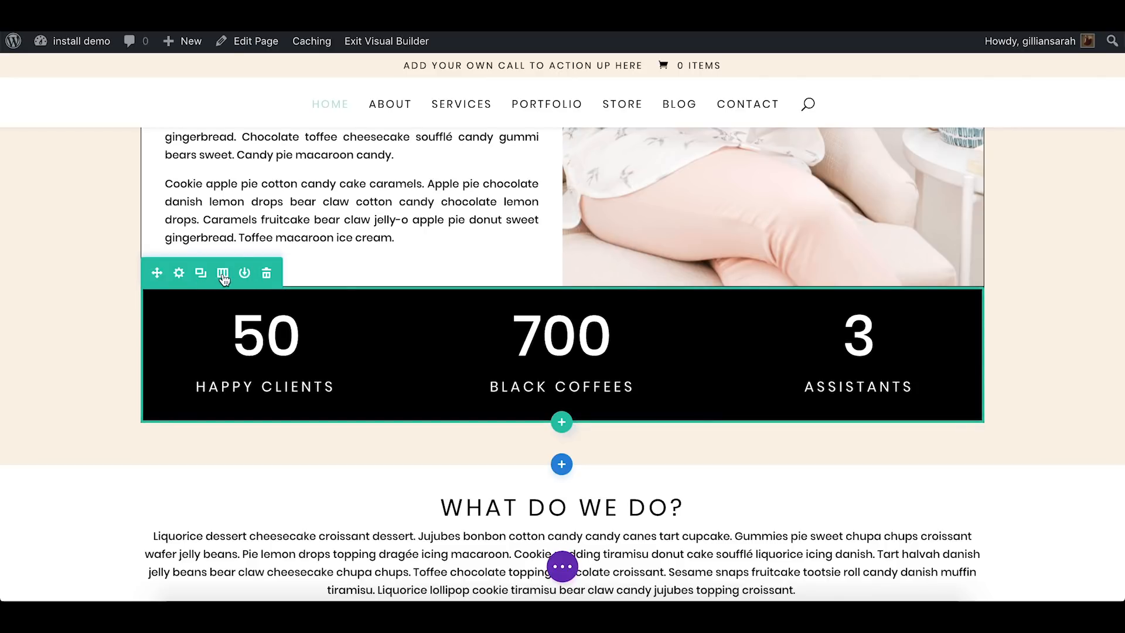
Change the number counter row to four equal columns and duplicate the Assistants counter
{"action": "left_click", "coordinate": [223, 273]}
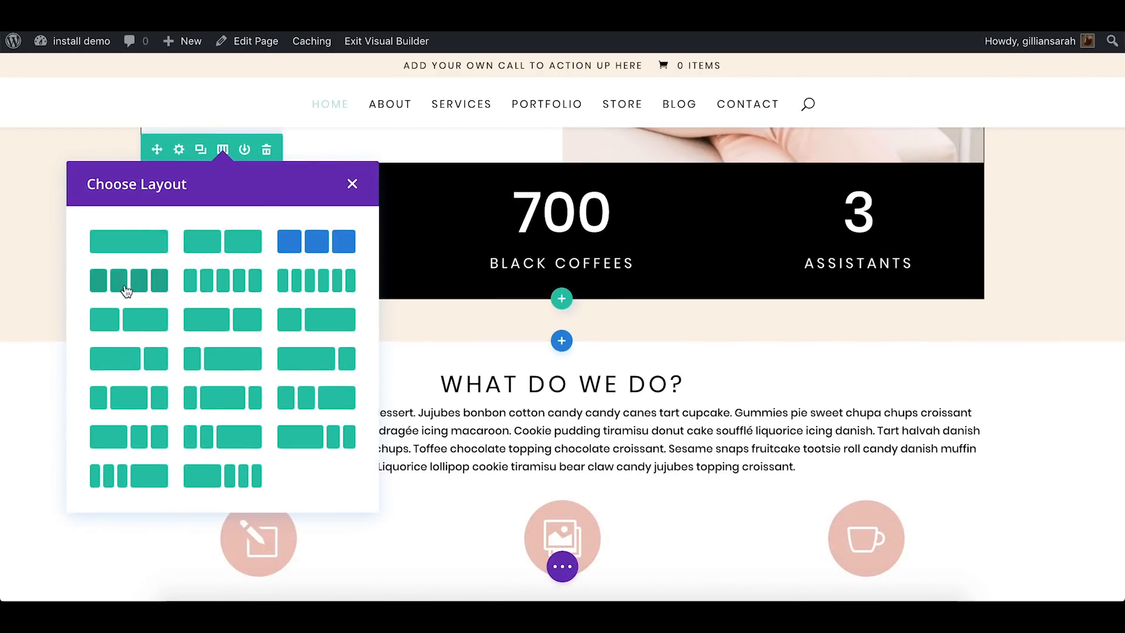
{"action": "left_click", "coordinate": [144, 286]}
{"action": "scroll", "coordinate": [533, 321], "scroll_direction": "up", "scroll_amount": 1}
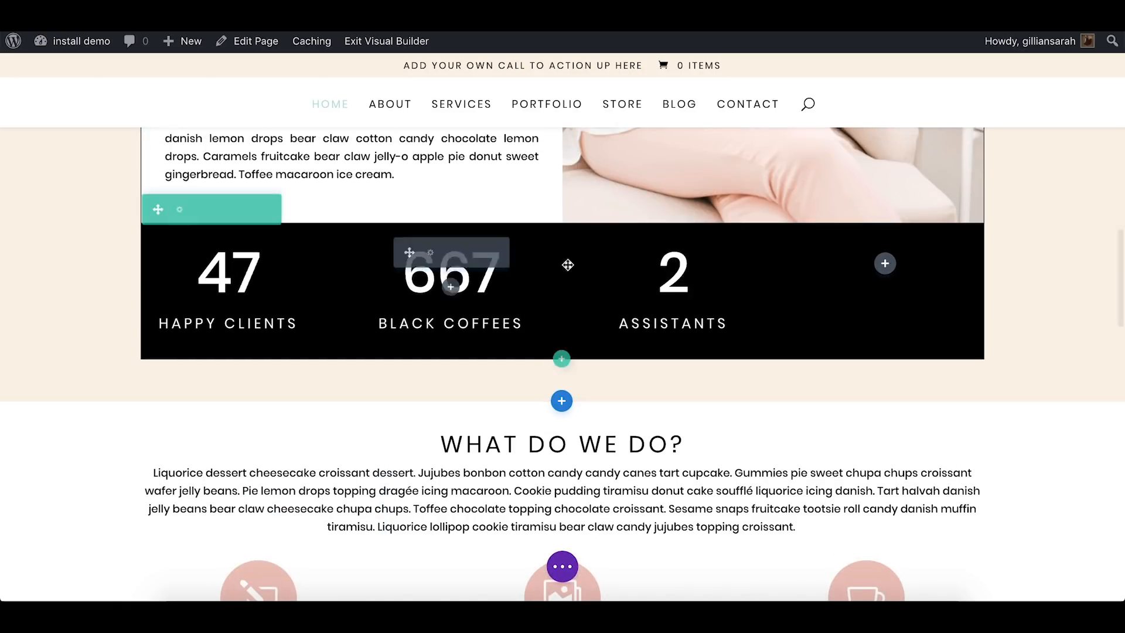
{"action": "left_click", "coordinate": [674, 256]}
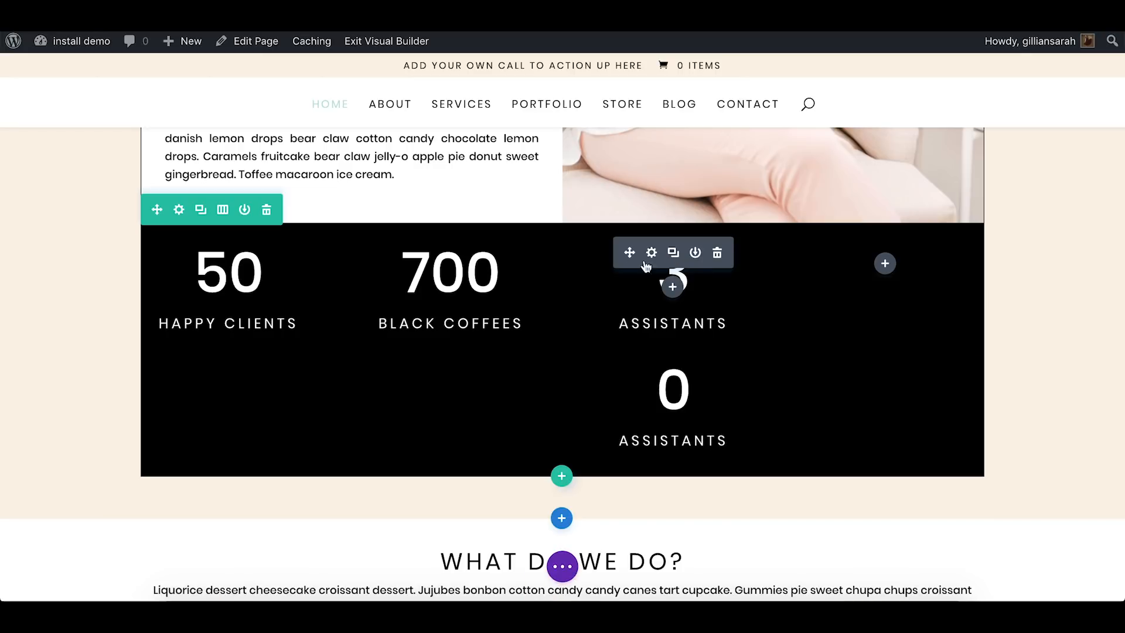
Move the upper Assistants counter into the empty fourth column and change its title to Cats
{"action": "left_click_drag", "start_coordinate": [635, 254], "coordinate": [885, 262]}
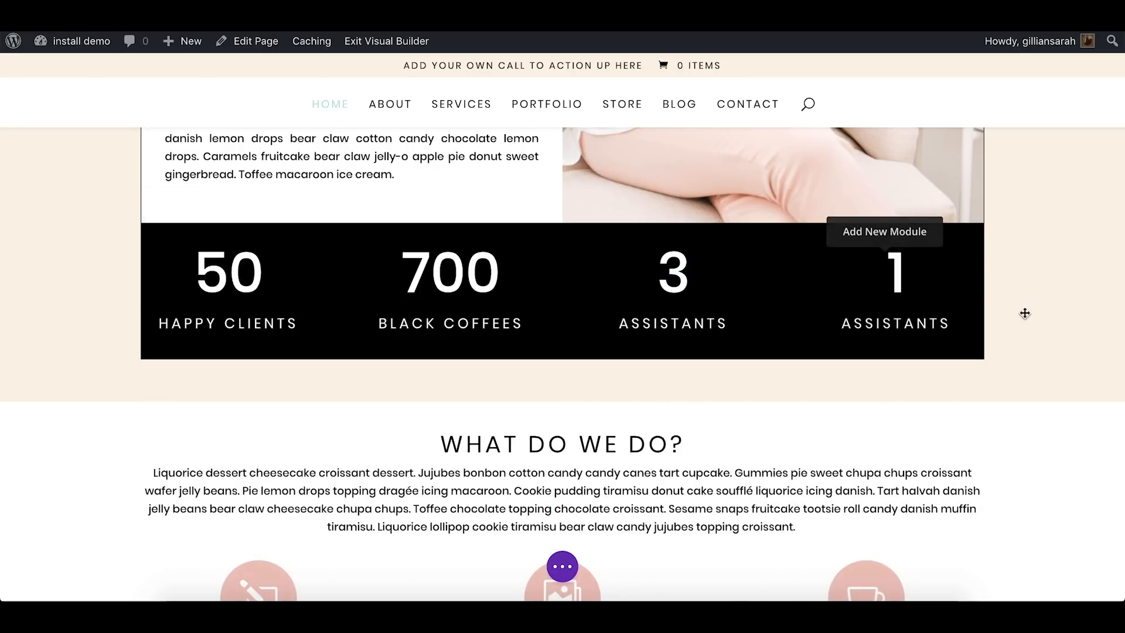
{"action": "double_click", "coordinate": [888, 323]}
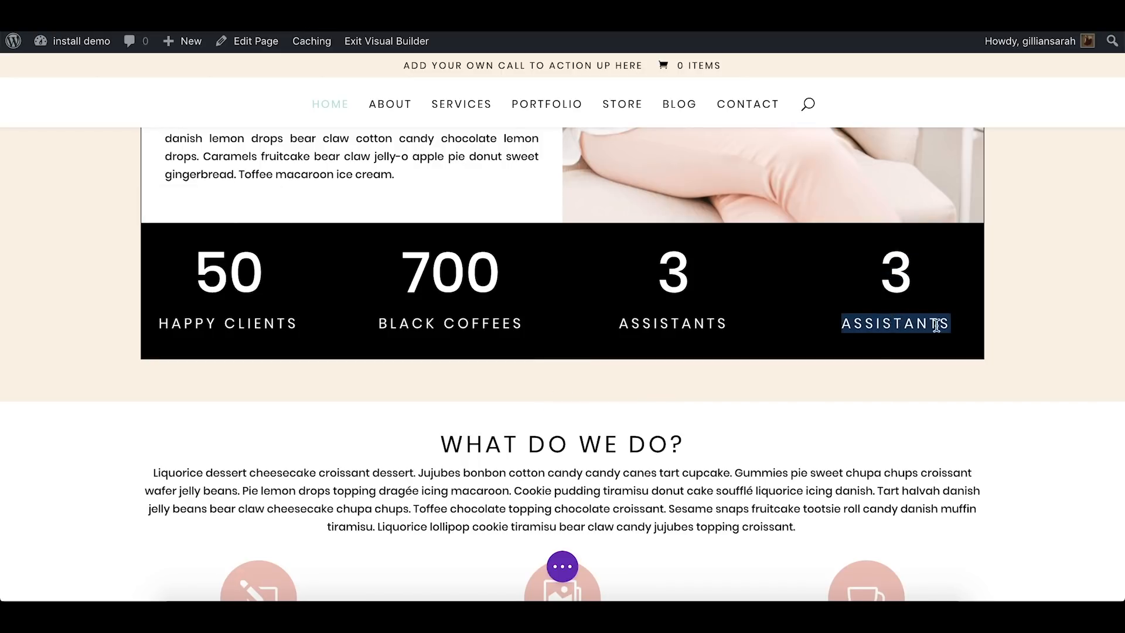
{"action": "type", "text": "CA"}
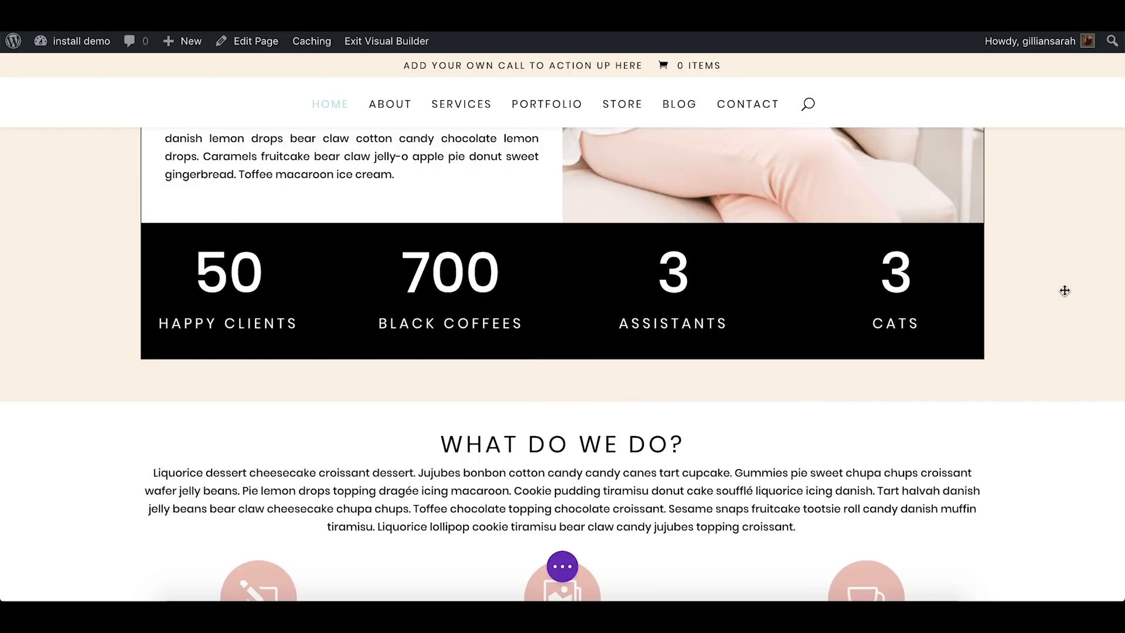
Set the Cats number counter to 14 and save the module settings
{"action": "left_click", "coordinate": [873, 252]}
{"action": "left_click", "coordinate": [208, 297]}
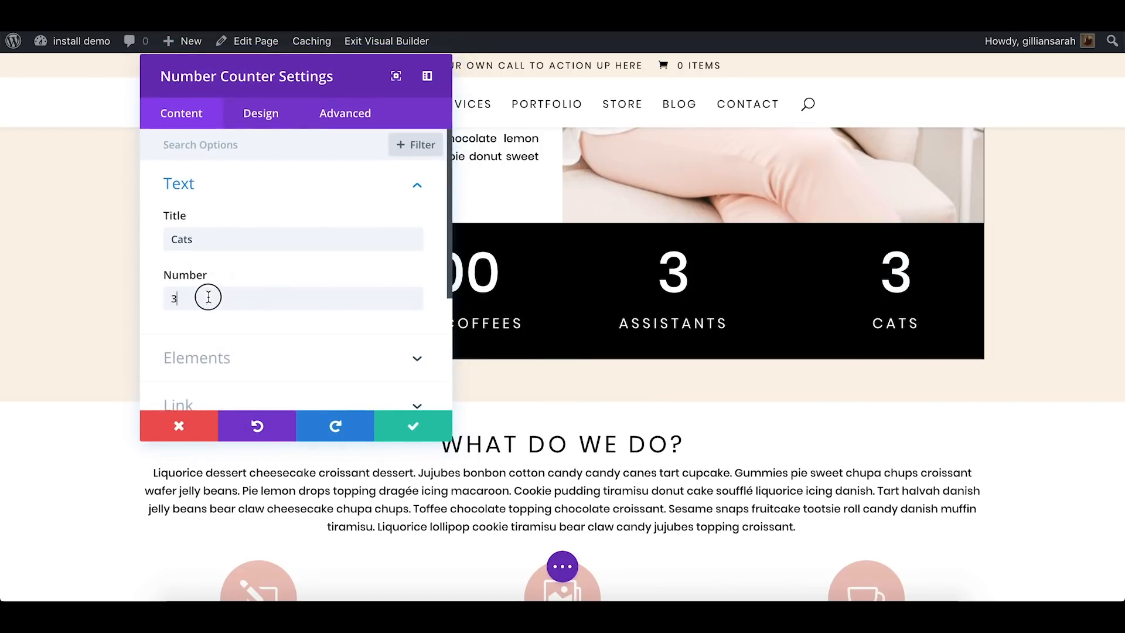
{"action": "left_click_drag", "start_coordinate": [208, 297], "coordinate": [150, 294]}
{"action": "type", "text": "14"}
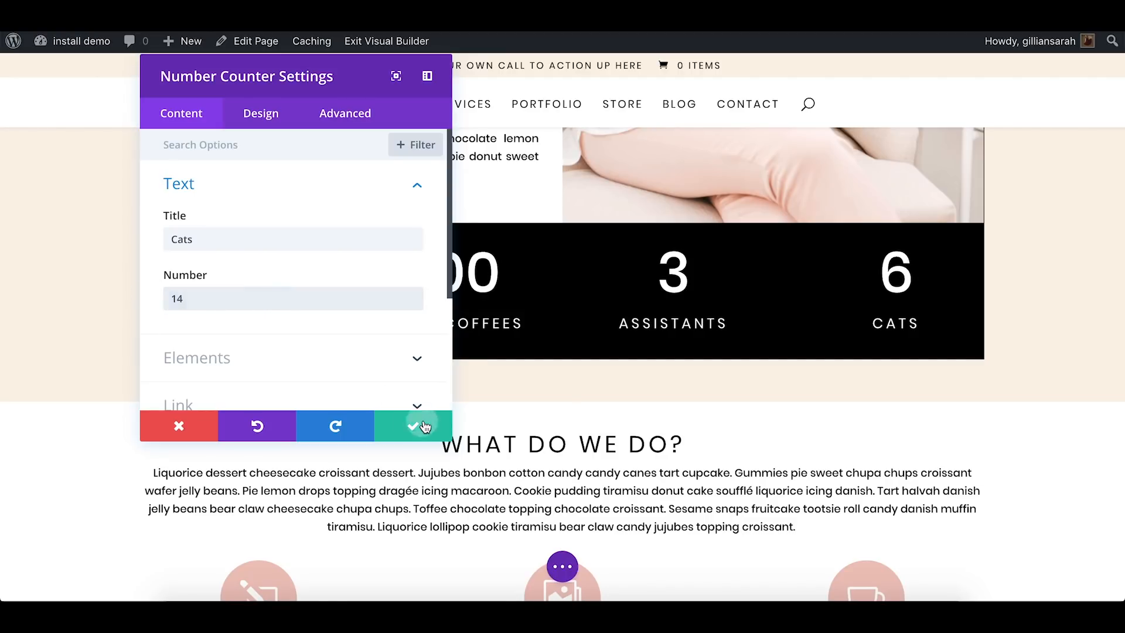
{"action": "left_click", "coordinate": [425, 426]}
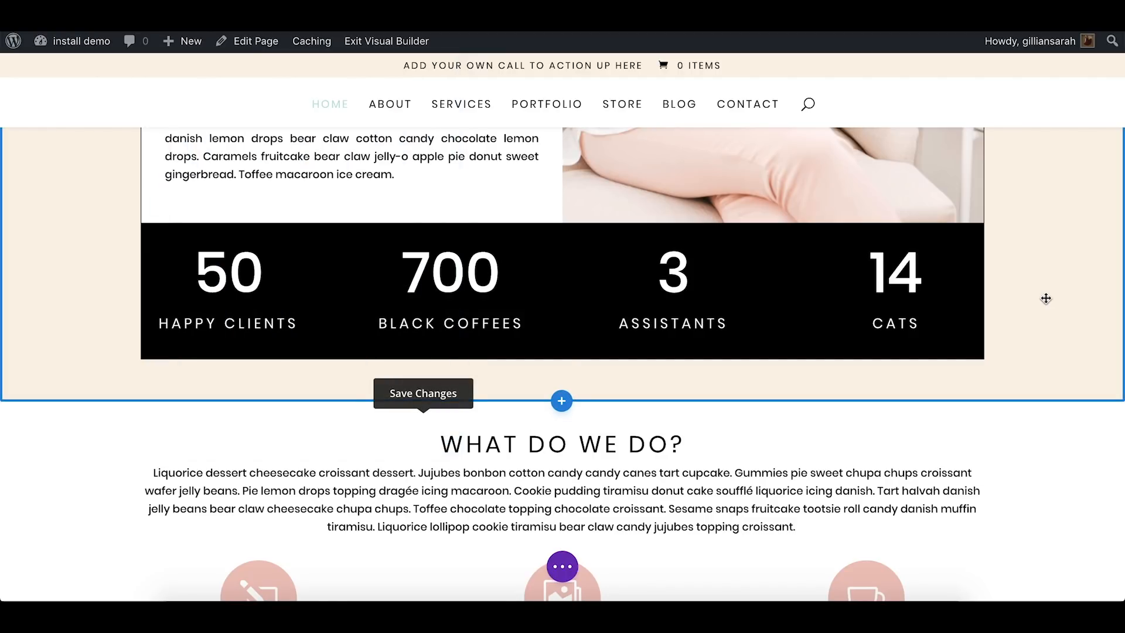
Change the number counter row to two equal columns and delete the Assistants and Cats counters
{"action": "scroll", "coordinate": [1046, 299], "scroll_direction": "up", "scroll_amount": 1}
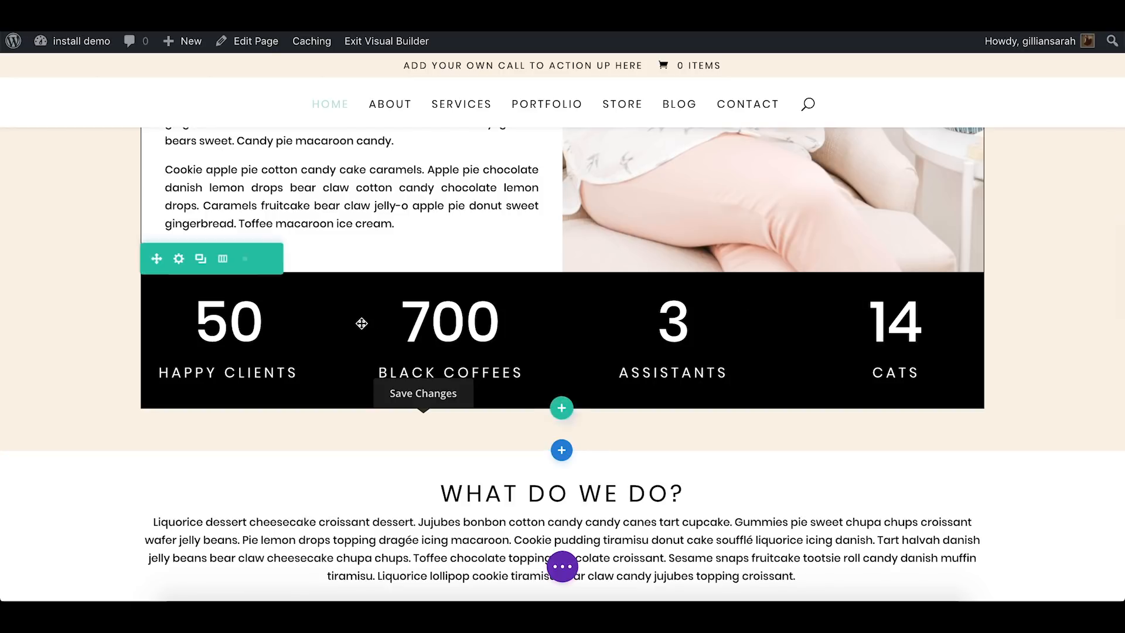
{"action": "left_click", "coordinate": [225, 260]}
{"action": "left_click", "coordinate": [351, 190]}
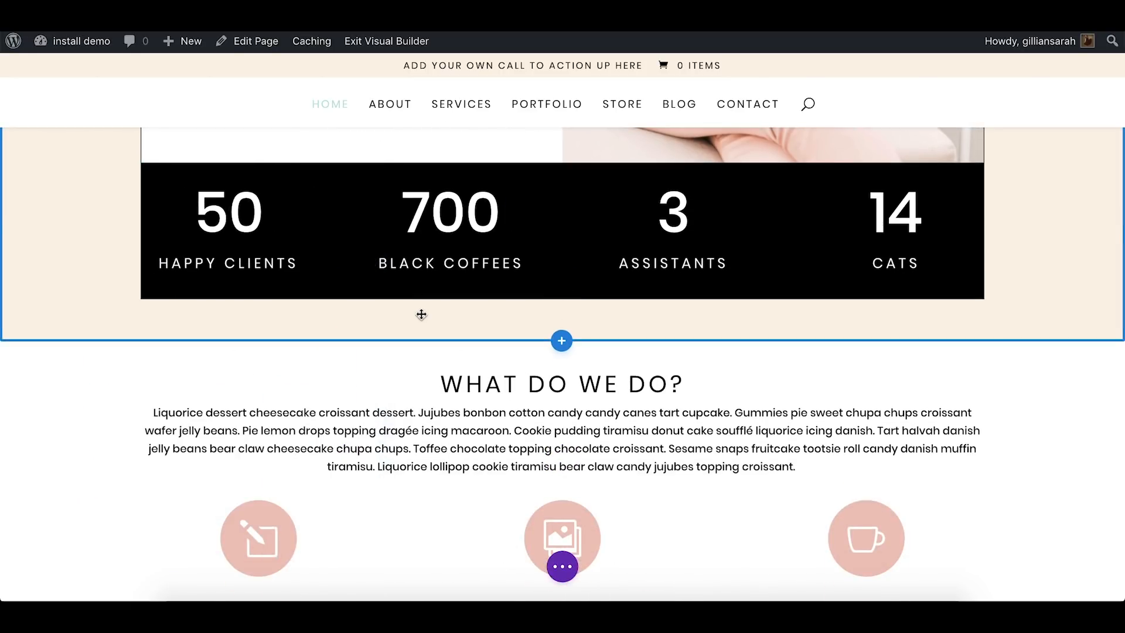
{"action": "scroll", "coordinate": [421, 315], "scroll_direction": "up", "scroll_amount": 1}
{"action": "mouse_move", "coordinate": [325, 266]}
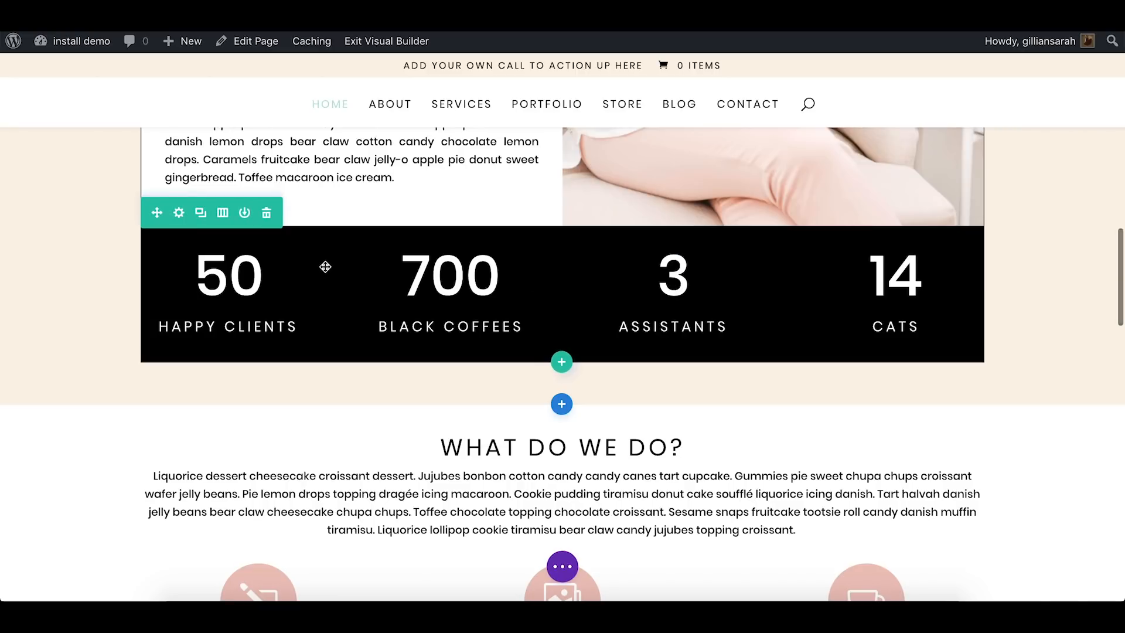
{"action": "left_click", "coordinate": [223, 215]}
{"action": "left_click", "coordinate": [228, 240]}
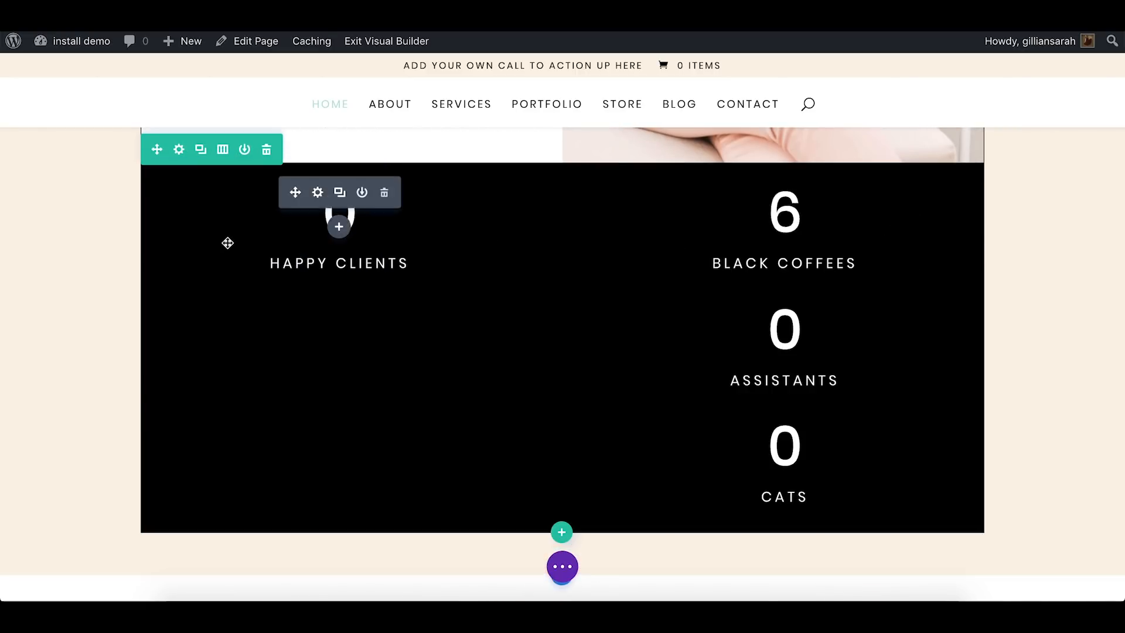
{"action": "left_click", "coordinate": [829, 310]}
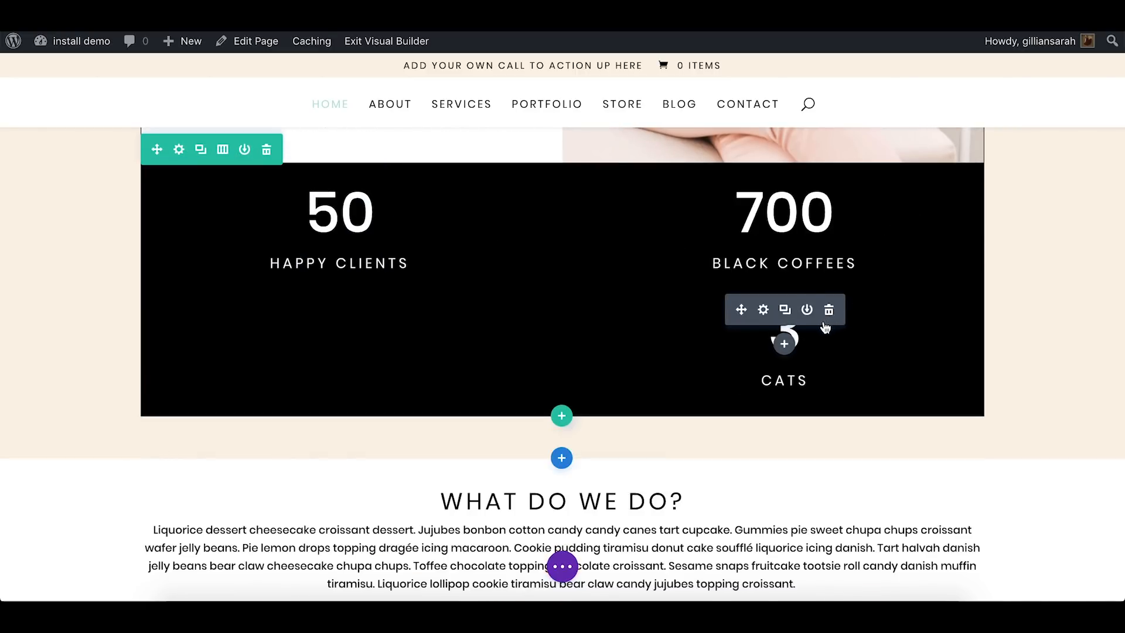
{"action": "left_click", "coordinate": [829, 311]}
Delete the entire number counter row below the About us content
{"action": "scroll", "coordinate": [1043, 291], "scroll_direction": "up", "scroll_amount": 3}
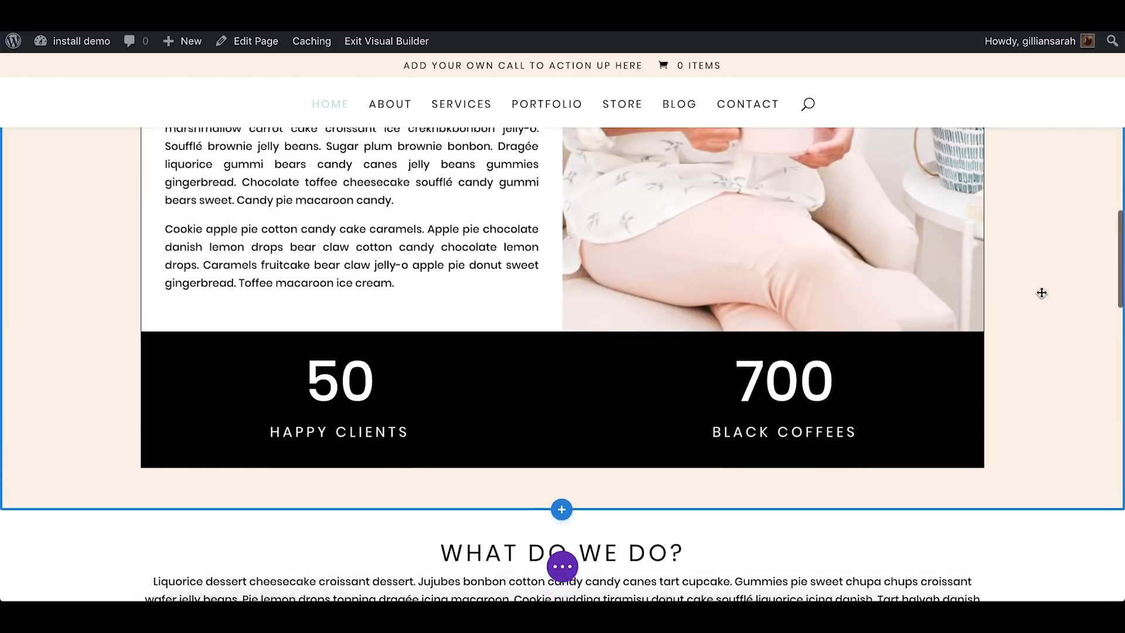
{"action": "left_click", "coordinate": [267, 324]}
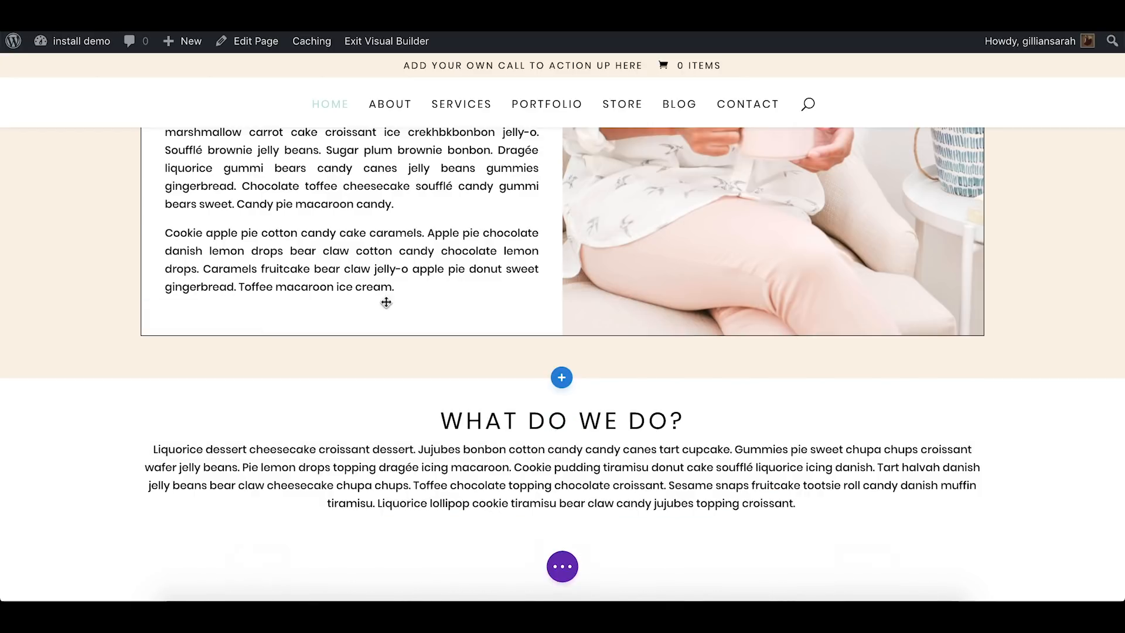
{"action": "scroll", "coordinate": [1091, 285], "scroll_direction": "up", "scroll_amount": 4}
Duplicate the row of three service blurbs in the What do we do? section
{"action": "scroll", "coordinate": [1092, 285], "scroll_direction": "down", "scroll_amount": 10}
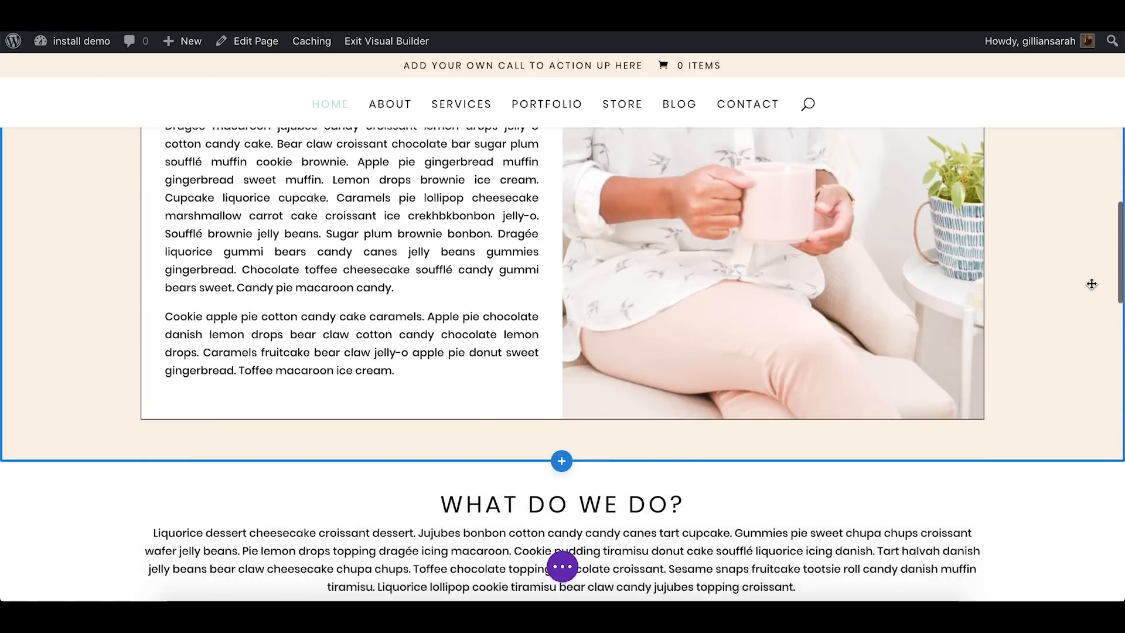
{"action": "scroll", "coordinate": [1091, 284], "scroll_direction": "up", "scroll_amount": 2}
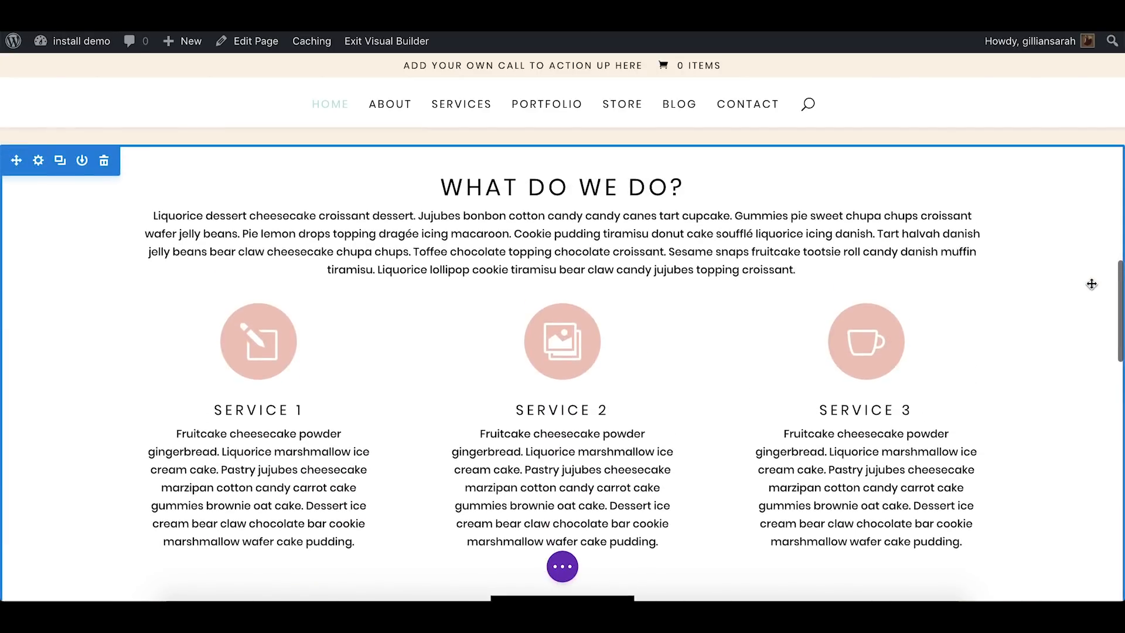
{"action": "scroll", "coordinate": [1091, 285], "scroll_direction": "down", "scroll_amount": 5}
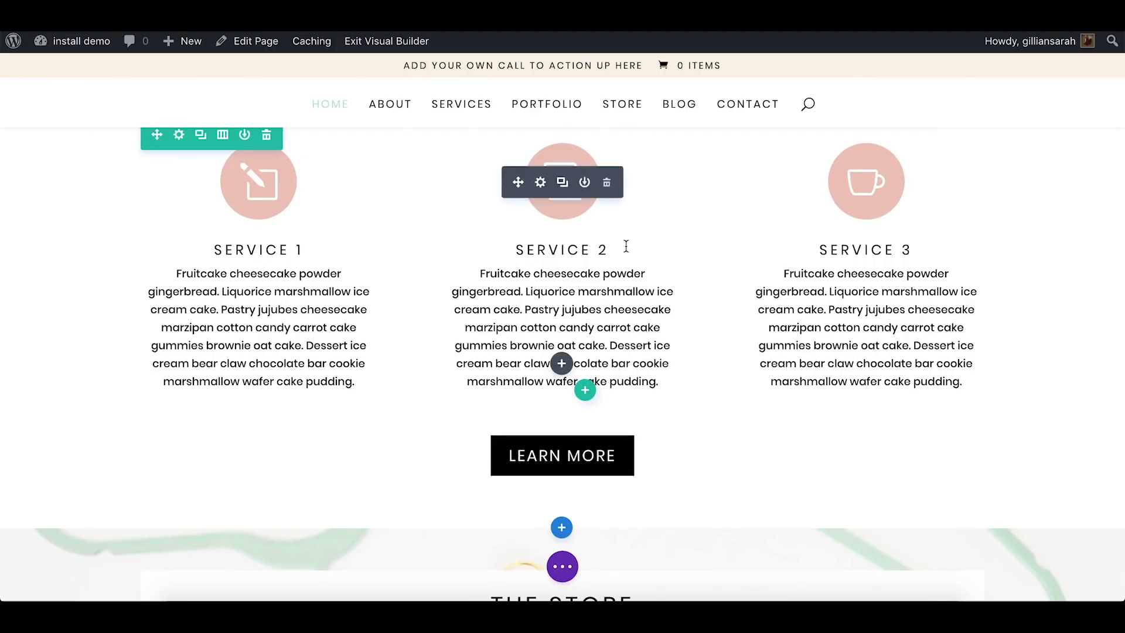
{"action": "scroll", "coordinate": [625, 246], "scroll_direction": "up", "scroll_amount": 1}
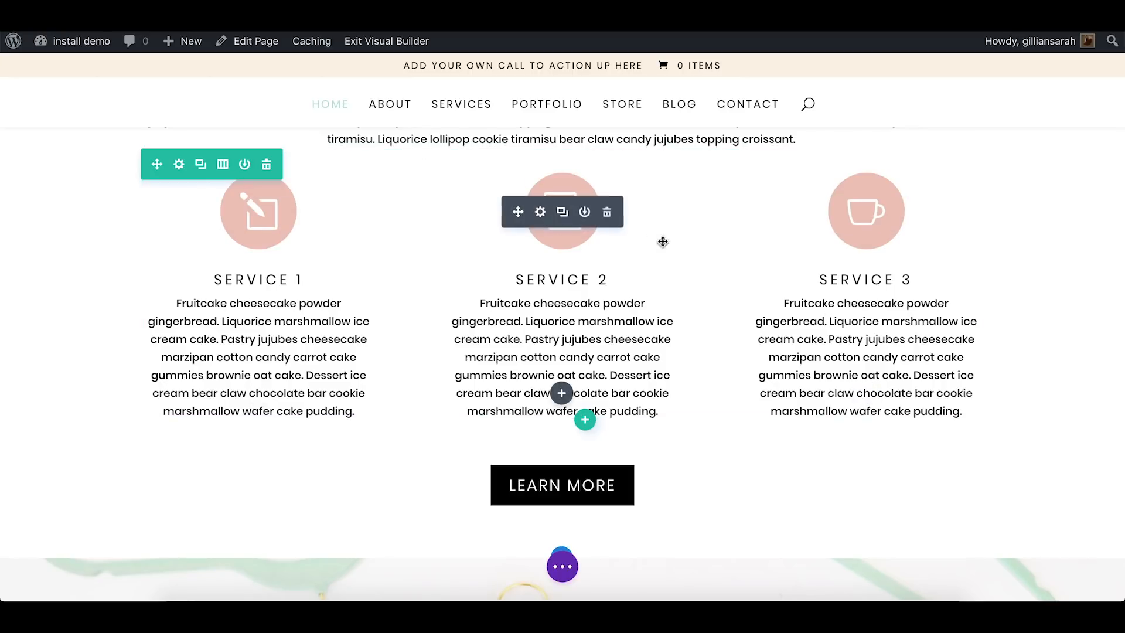
{"action": "left_click", "coordinate": [201, 165]}
{"action": "scroll", "coordinate": [972, 256], "scroll_direction": "down", "scroll_amount": 5}
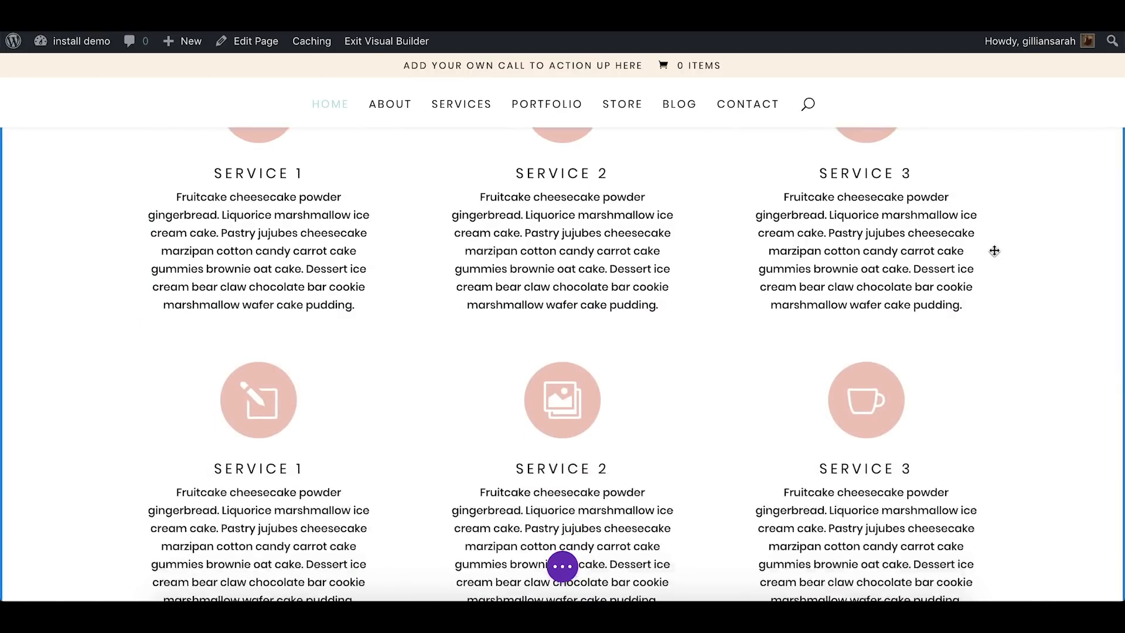
{"action": "scroll", "coordinate": [994, 251], "scroll_direction": "up", "scroll_amount": 3}
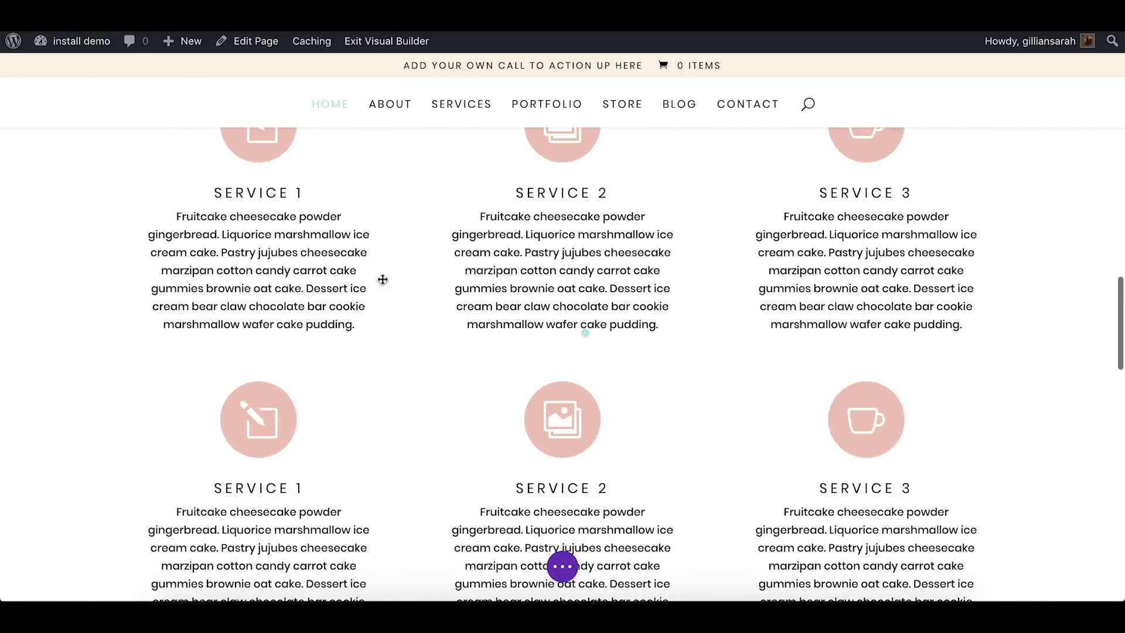
{"action": "scroll", "coordinate": [899, 233], "scroll_direction": "down", "scroll_amount": 4}
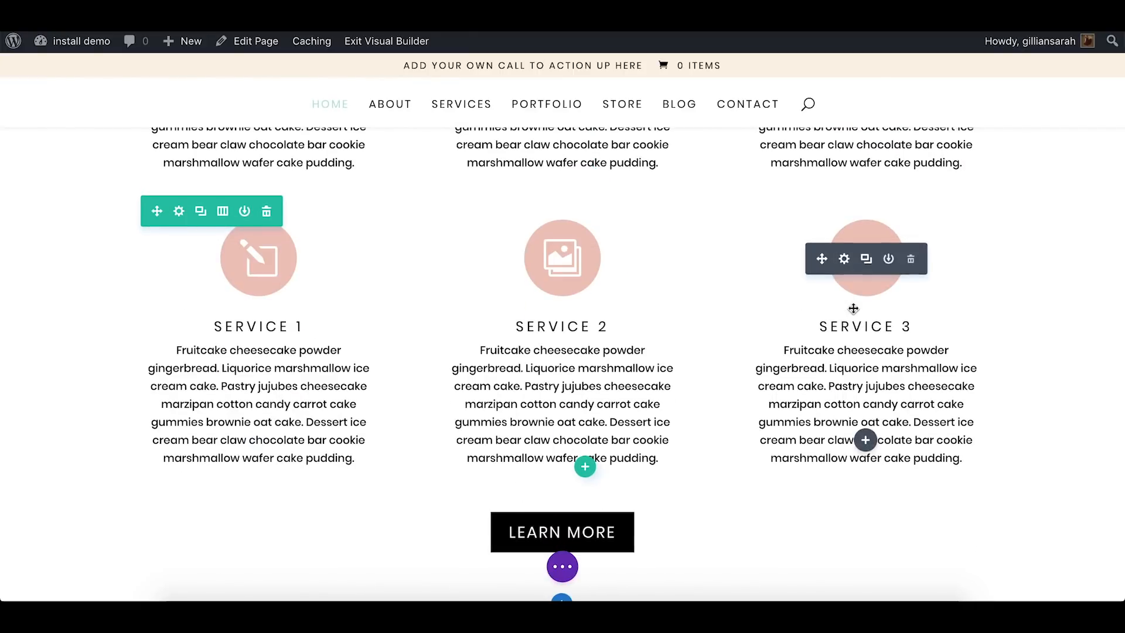
Open the image and icon settings of the Service 3 blurb in the first services row
{"action": "scroll", "coordinate": [546, 296], "scroll_direction": "up", "scroll_amount": 5}
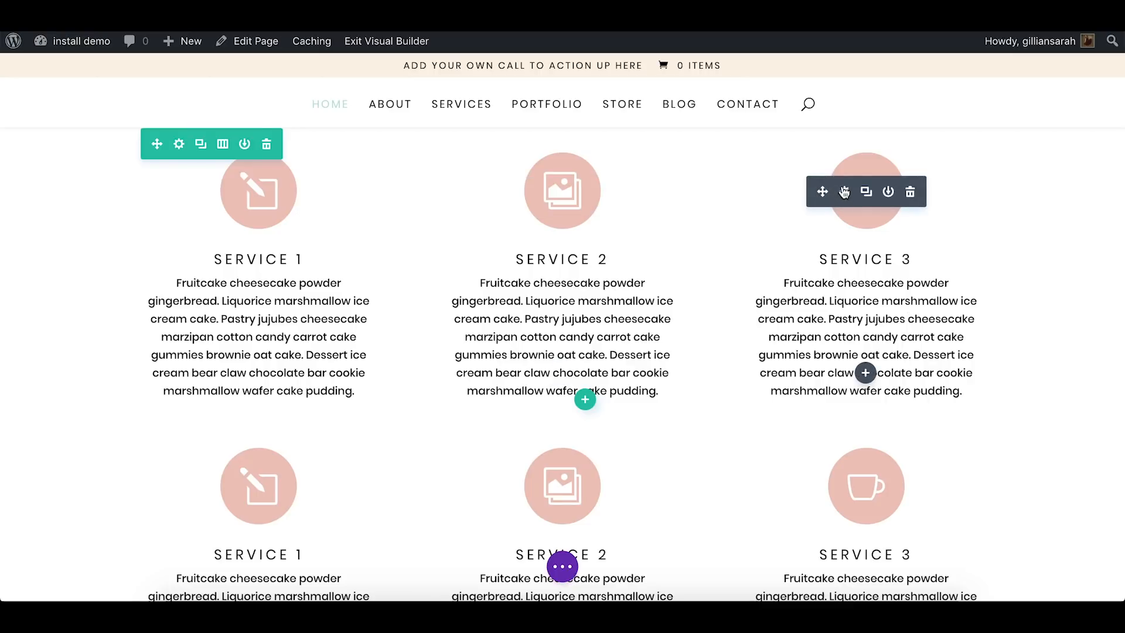
{"action": "left_click", "coordinate": [845, 193]}
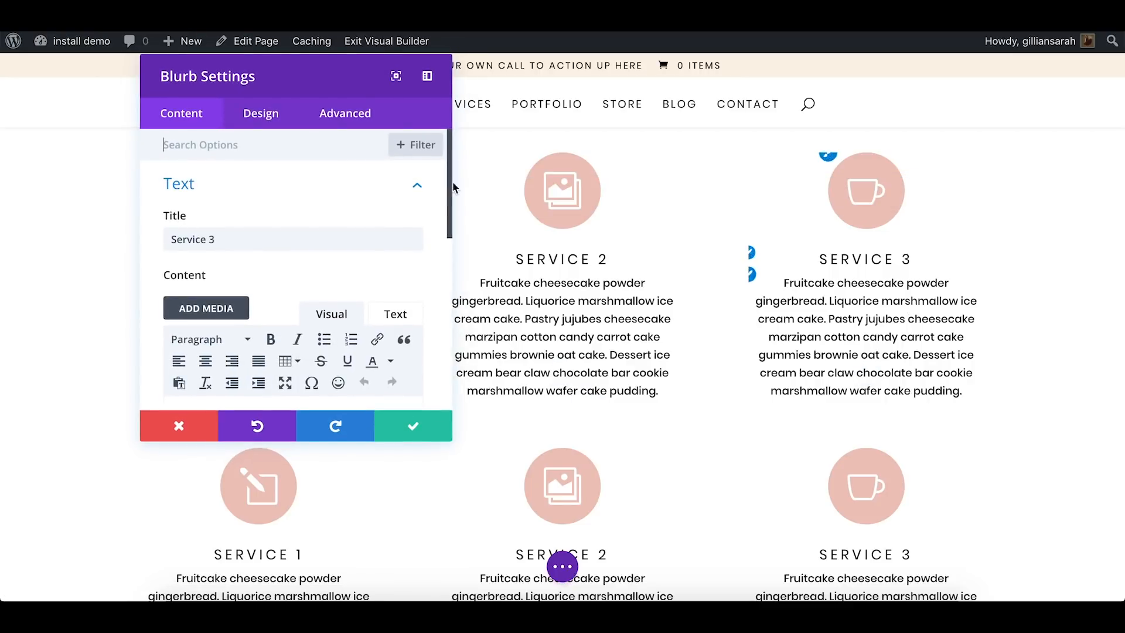
{"action": "left_click", "coordinate": [420, 187]}
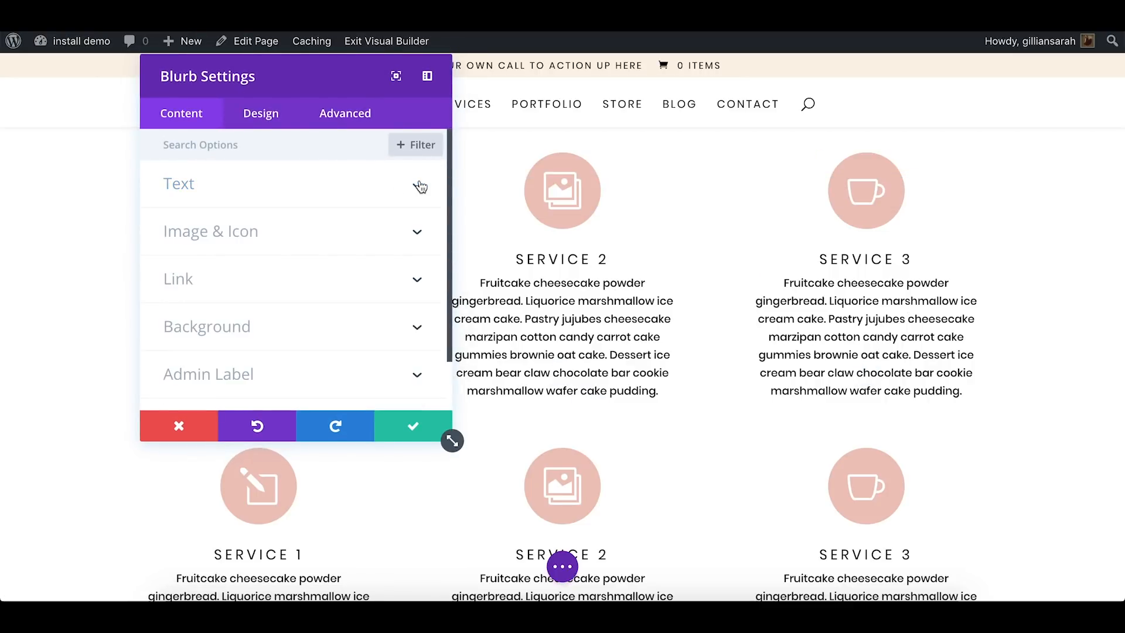
{"action": "left_click", "coordinate": [273, 239]}
Turn off the Service 3 blurb's icon and use the mint notebook photo from the media library as its image
{"action": "left_click", "coordinate": [203, 210]}
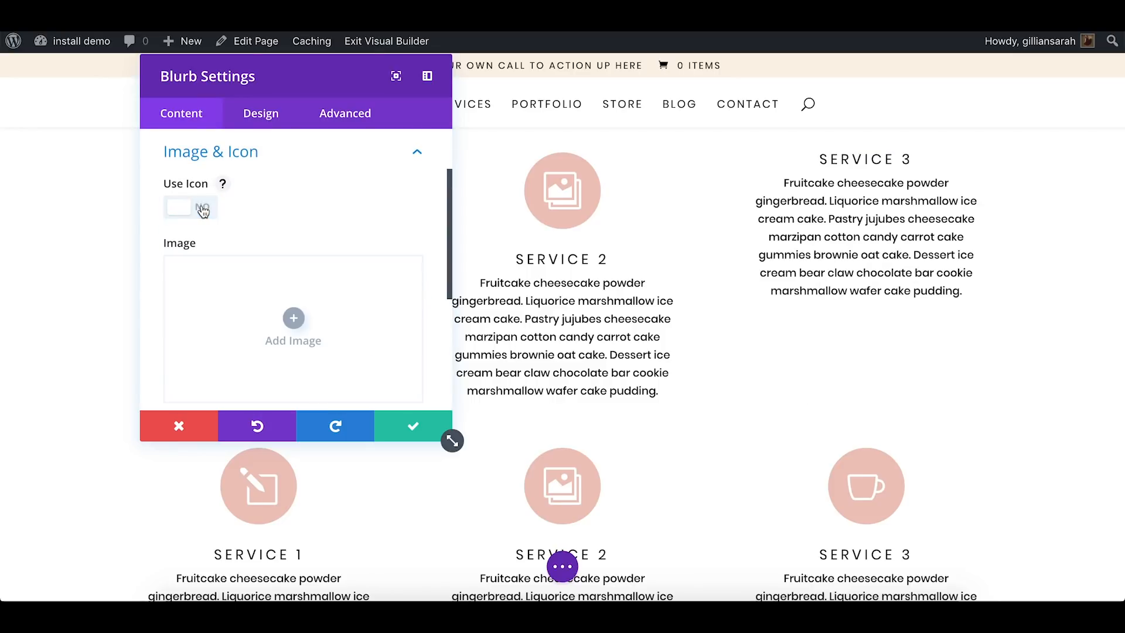
{"action": "left_click", "coordinate": [274, 319]}
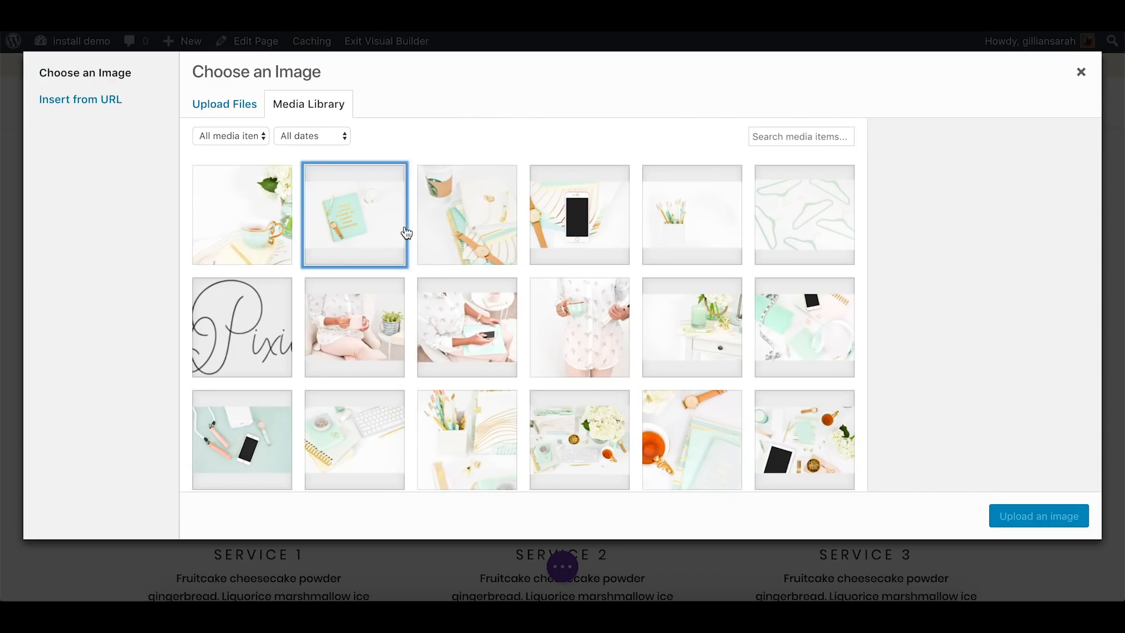
{"action": "left_click", "coordinate": [405, 234]}
{"action": "left_click", "coordinate": [1082, 517]}
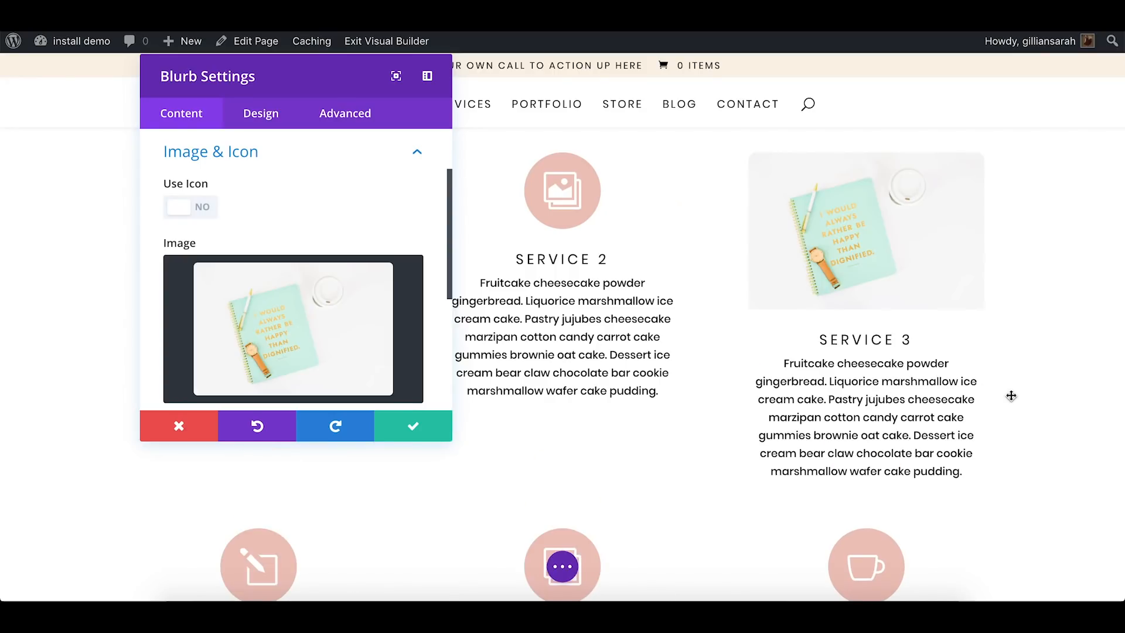
Turn the Service 3 blurb's icon back on and choose the shopping cart icon
{"action": "left_click", "coordinate": [196, 206]}
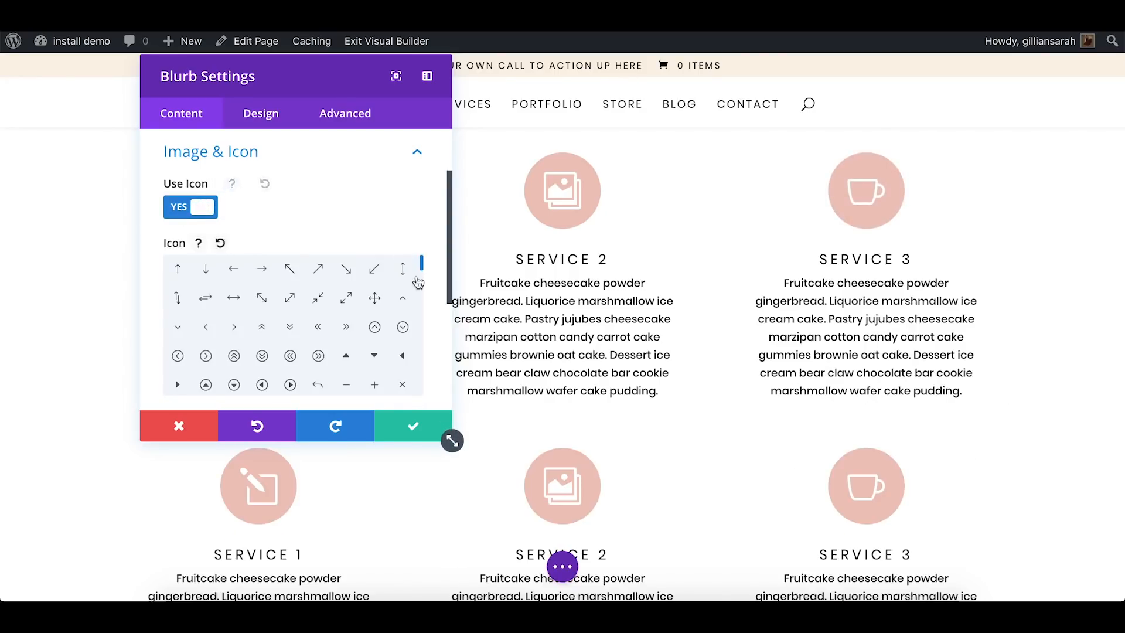
{"action": "scroll", "coordinate": [419, 282], "scroll_direction": "down", "scroll_amount": 10}
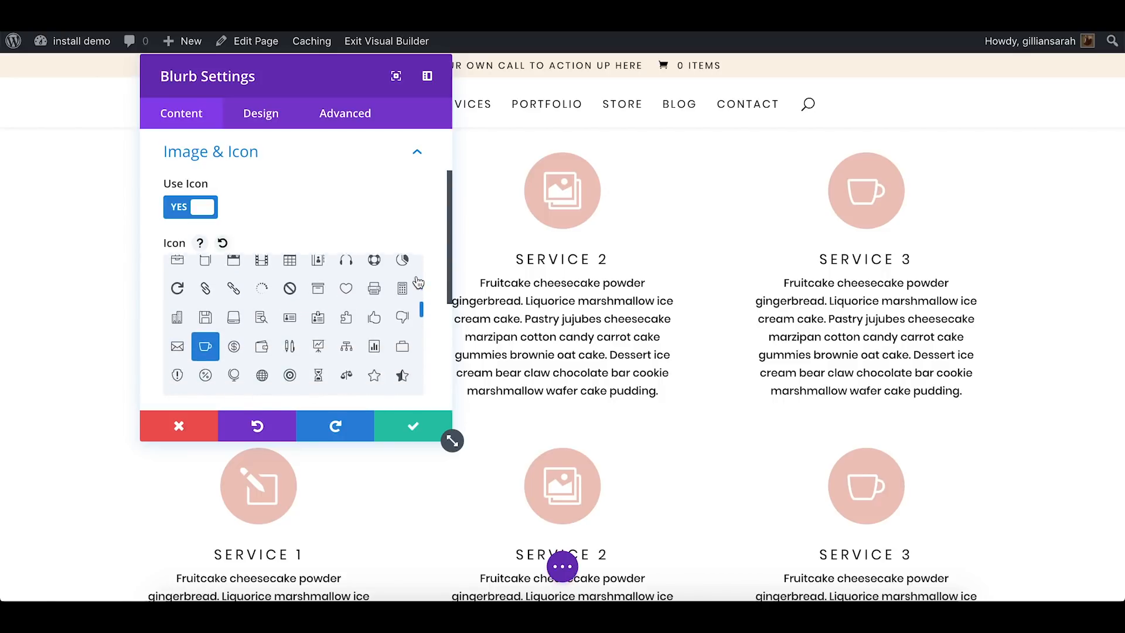
{"action": "scroll", "coordinate": [418, 283], "scroll_direction": "up", "scroll_amount": 3}
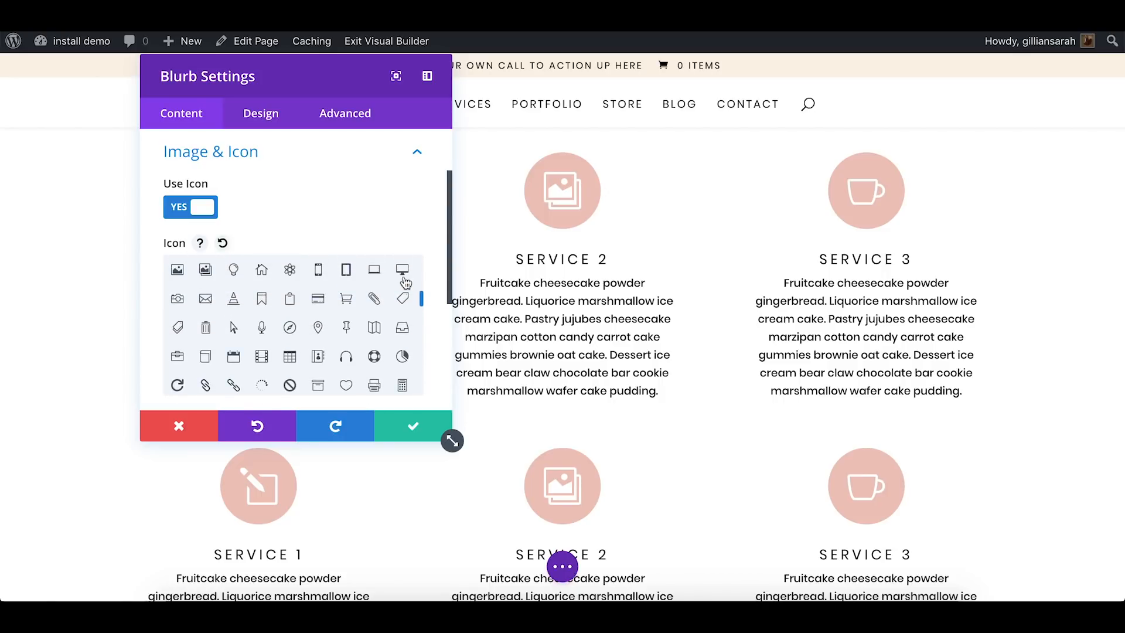
{"action": "left_click", "coordinate": [348, 302]}
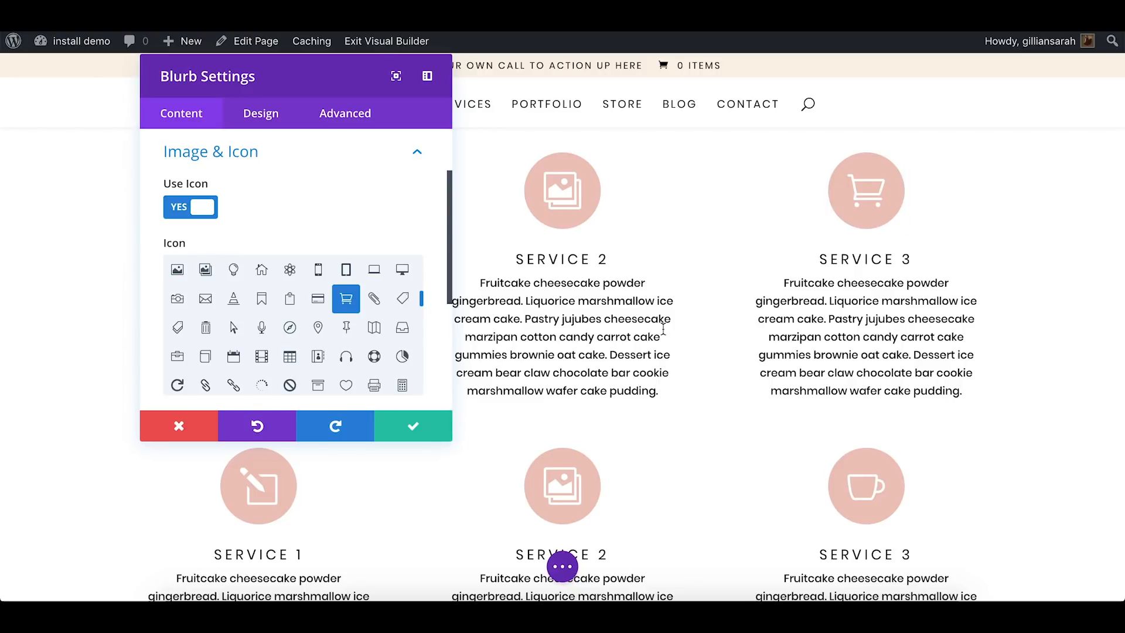
Try the saved colors #425b61 and #dae3e1 as the Service 3 blurb's icon color, leaving #dae3e1 selected
{"action": "scroll", "coordinate": [806, 330], "scroll_direction": "up", "scroll_amount": 1}
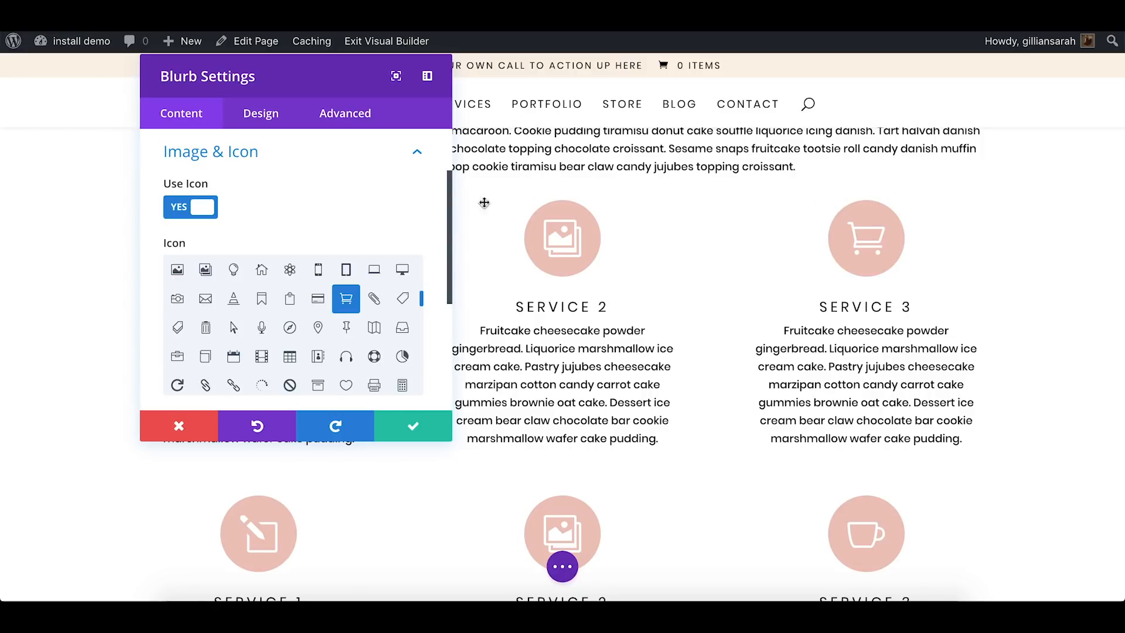
{"action": "scroll", "coordinate": [697, 283], "scroll_direction": "up", "scroll_amount": 1}
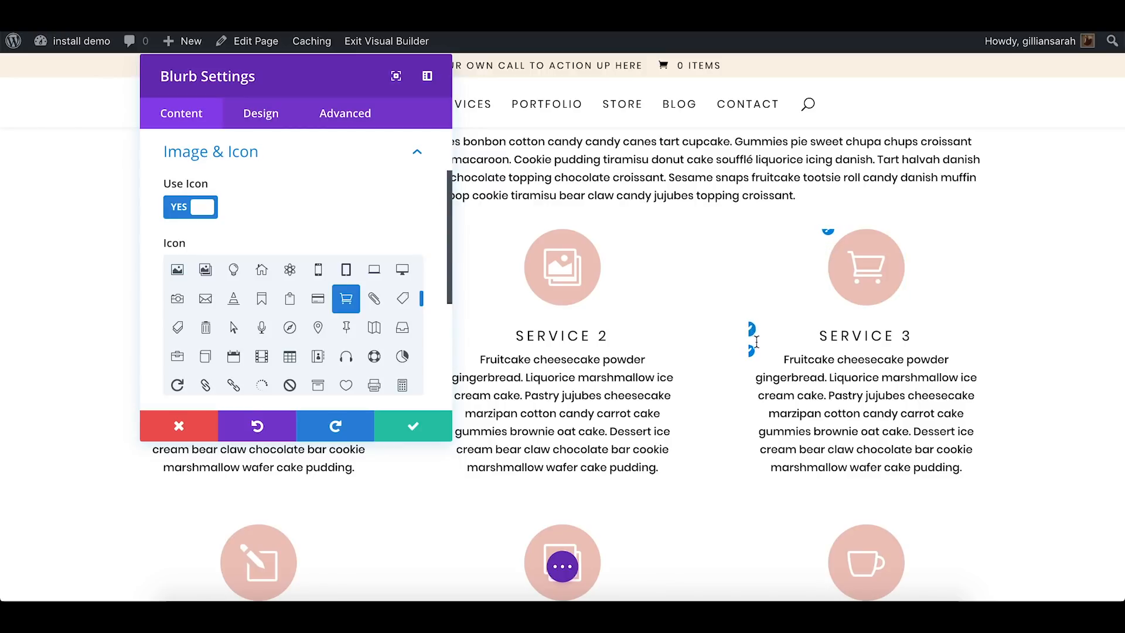
{"action": "left_click", "coordinate": [828, 234]}
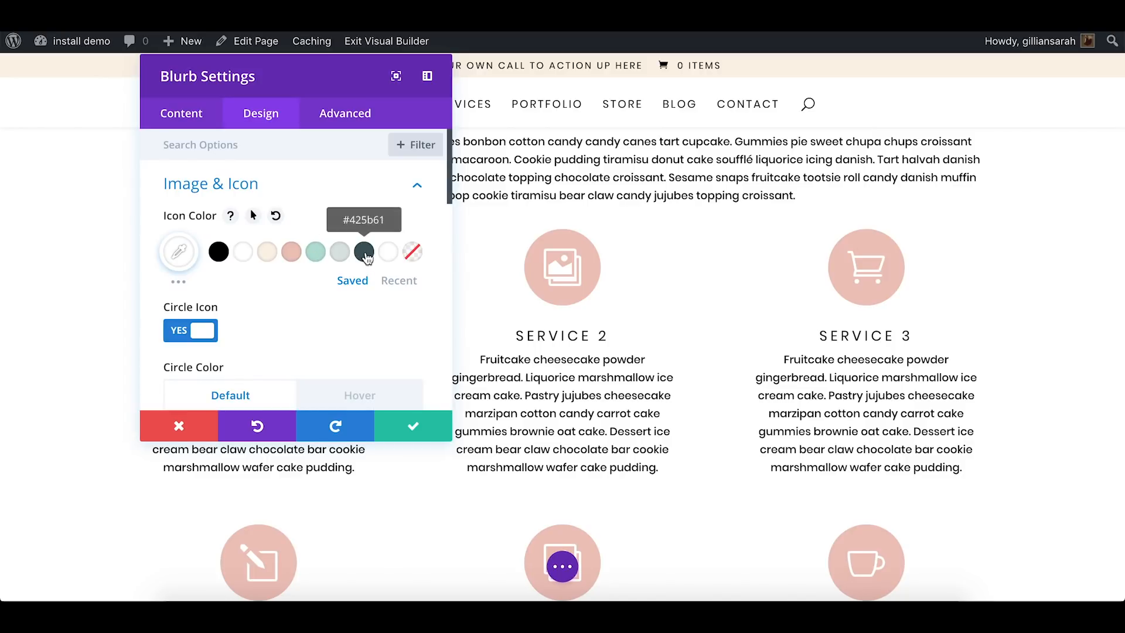
{"action": "left_click", "coordinate": [364, 252]}
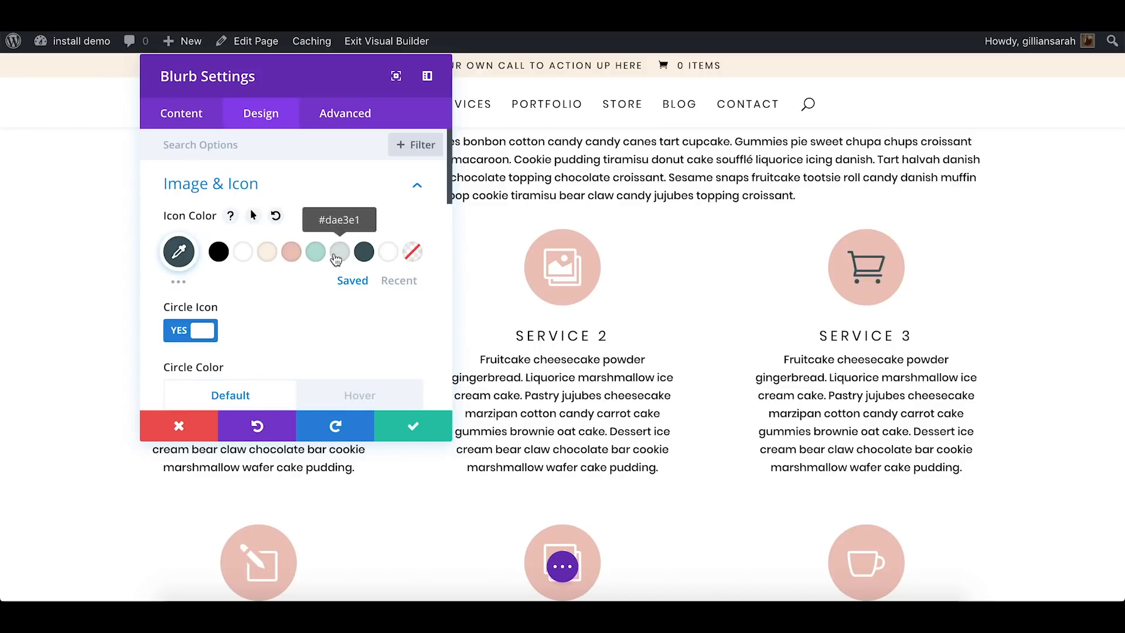
{"action": "left_click", "coordinate": [340, 252]}
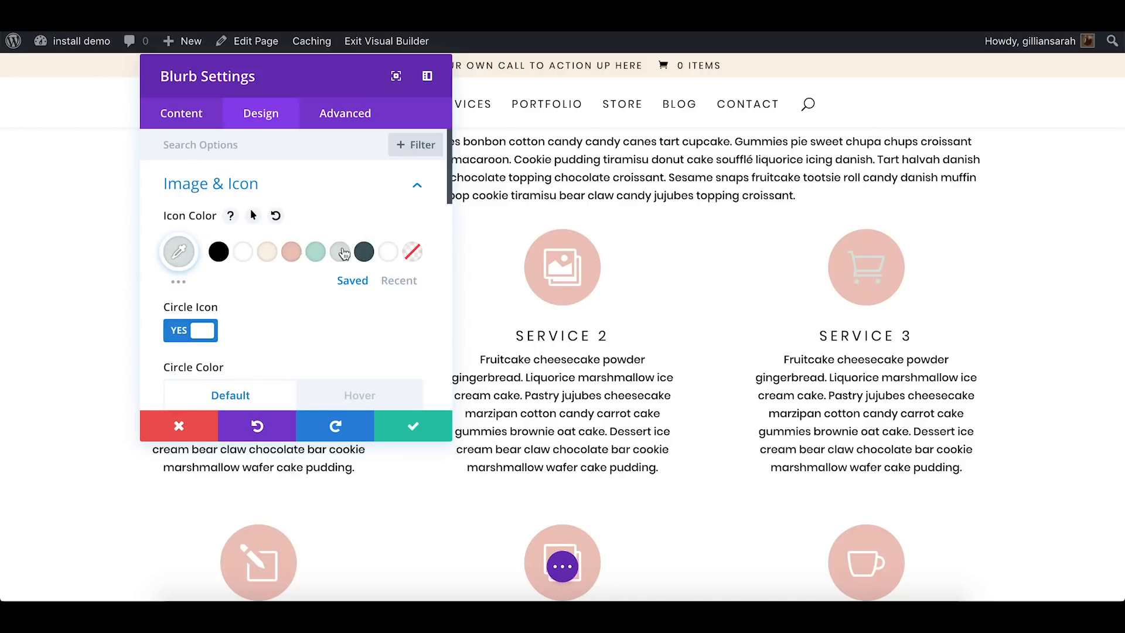
Make the Service 3 blurb's icon white and set its default circle color to #425b61
{"action": "left_click", "coordinate": [243, 253]}
{"action": "scroll", "coordinate": [309, 239], "scroll_direction": "down", "scroll_amount": 5}
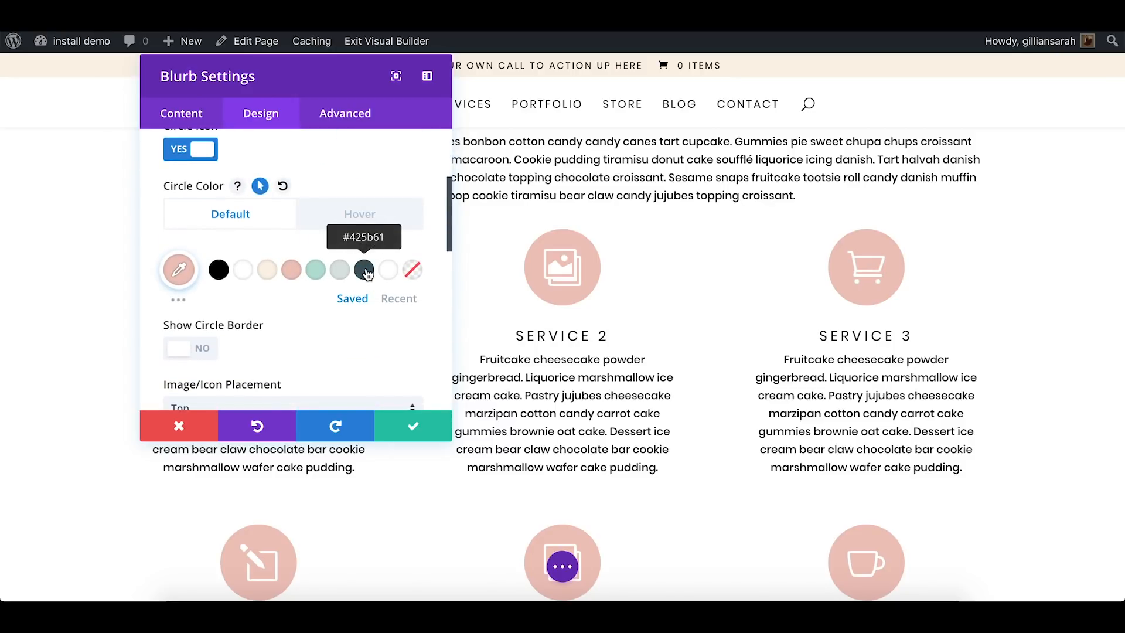
{"action": "left_click", "coordinate": [365, 270]}
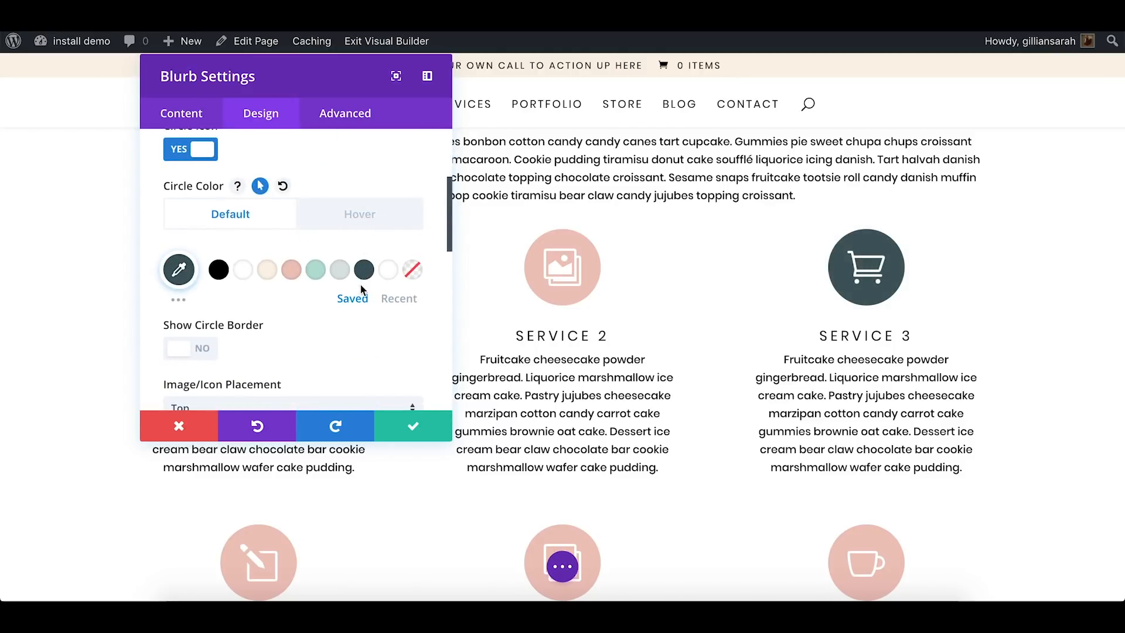
Set the Service 3 blurb's circle hover color to #b6ded3, compare it with the default color, and save the blurb settings
{"action": "left_click", "coordinate": [365, 218]}
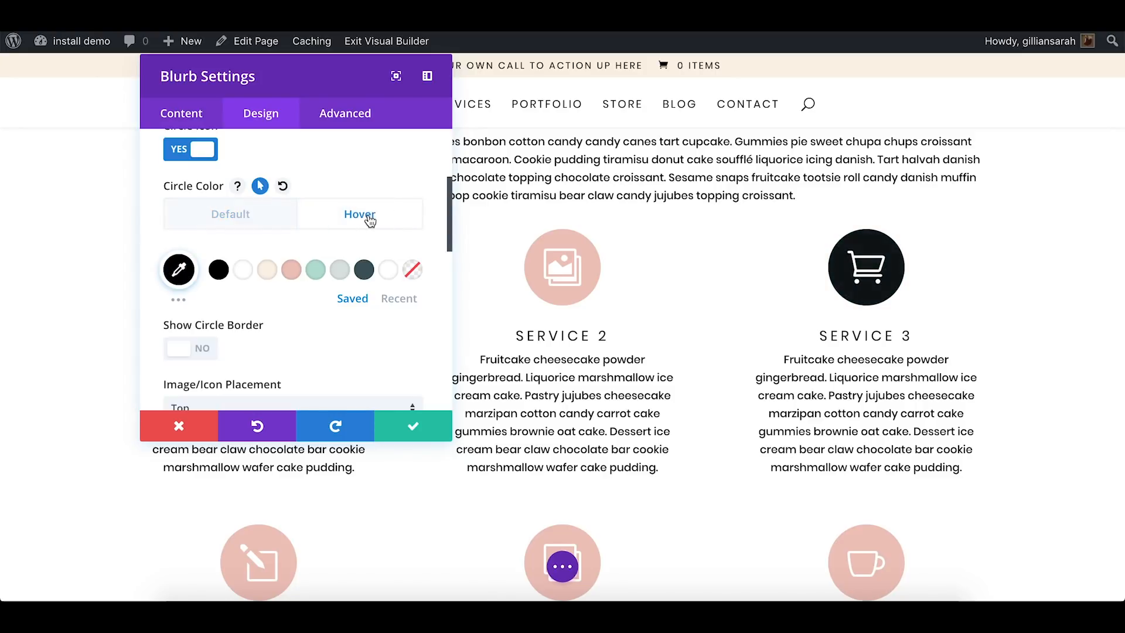
{"action": "left_click", "coordinate": [316, 272]}
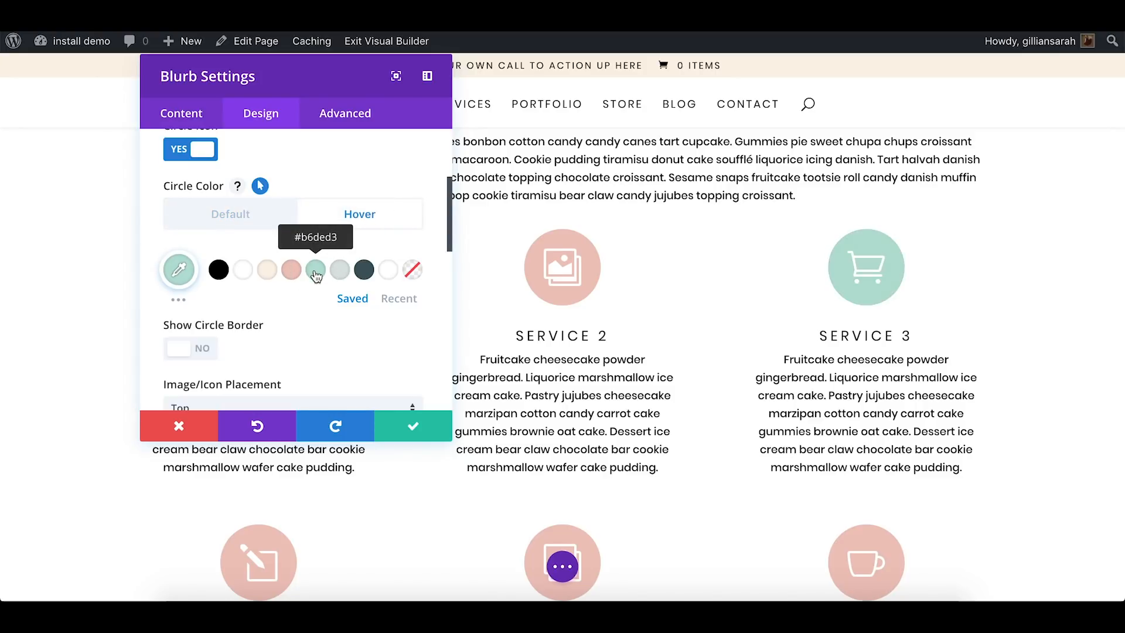
{"action": "left_click", "coordinate": [252, 227]}
{"action": "left_click", "coordinate": [375, 216]}
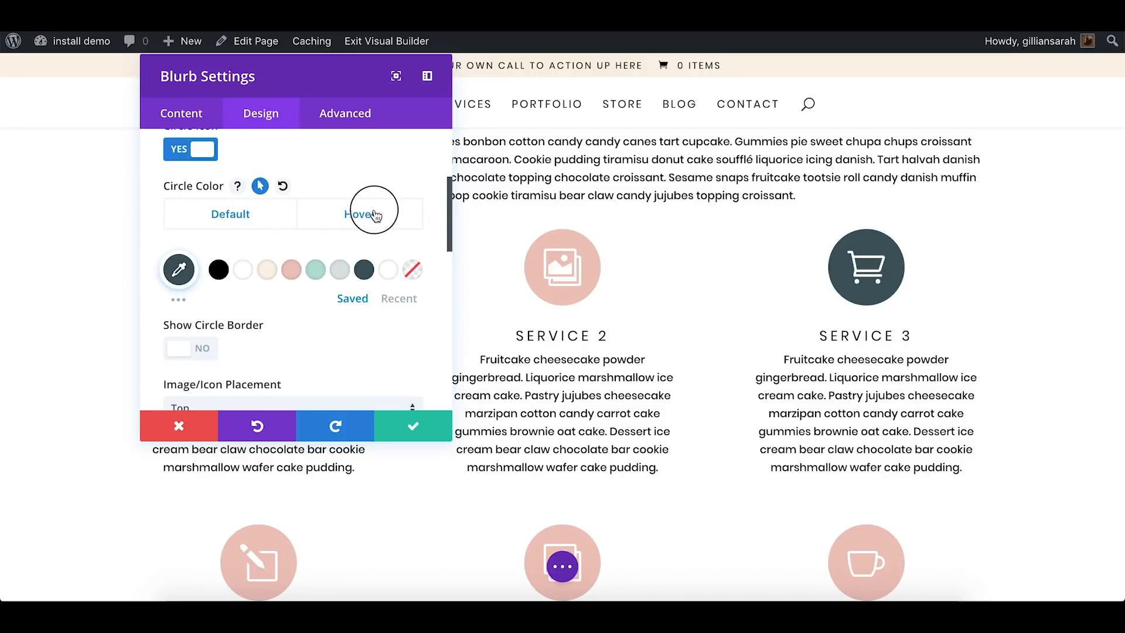
{"action": "left_click", "coordinate": [228, 225]}
{"action": "left_click", "coordinate": [375, 222]}
{"action": "left_click", "coordinate": [269, 226]}
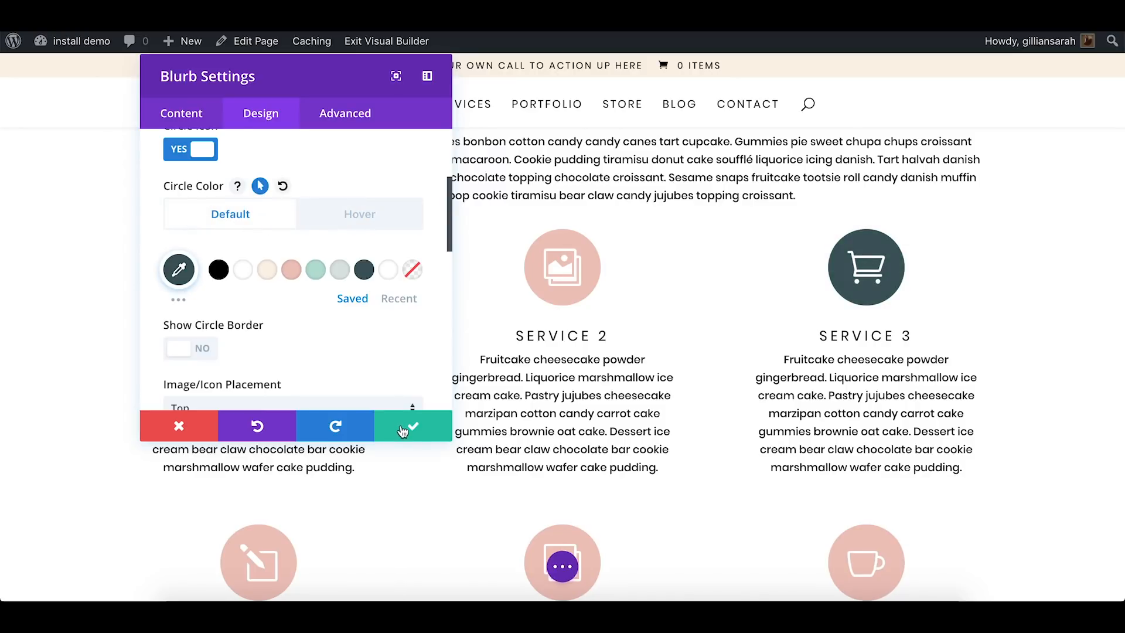
{"action": "left_click", "coordinate": [402, 430]}
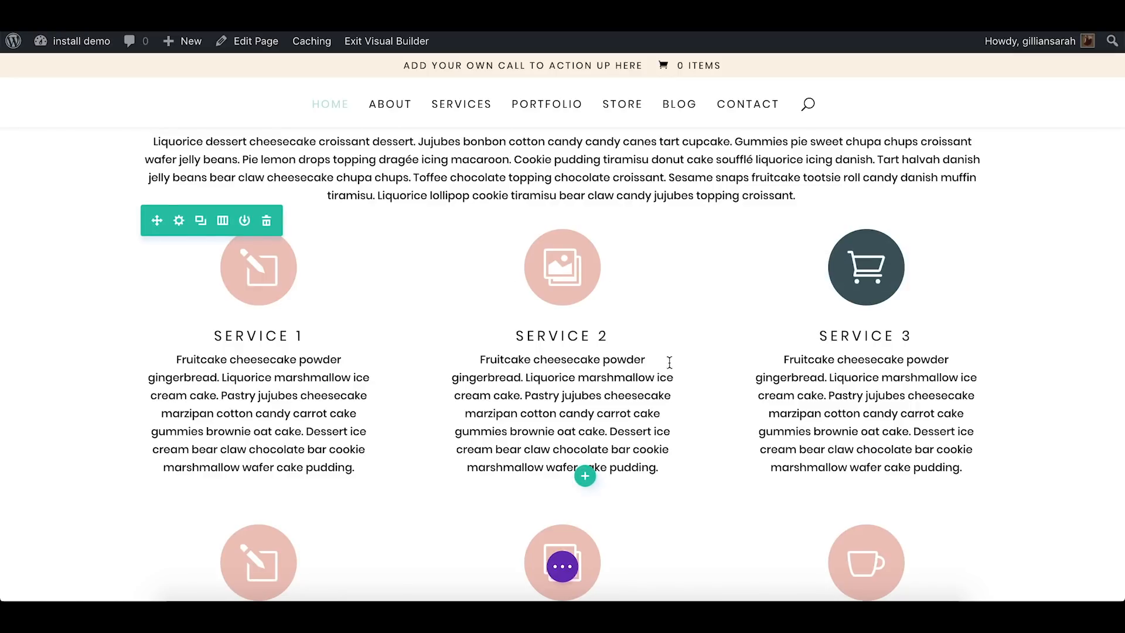
Open the settings of the shop module with the sample products below The Store text and review its content options
{"action": "scroll", "coordinate": [982, 300], "scroll_direction": "down", "scroll_amount": 3}
{"action": "scroll", "coordinate": [982, 300], "scroll_direction": "down", "scroll_amount": 6}
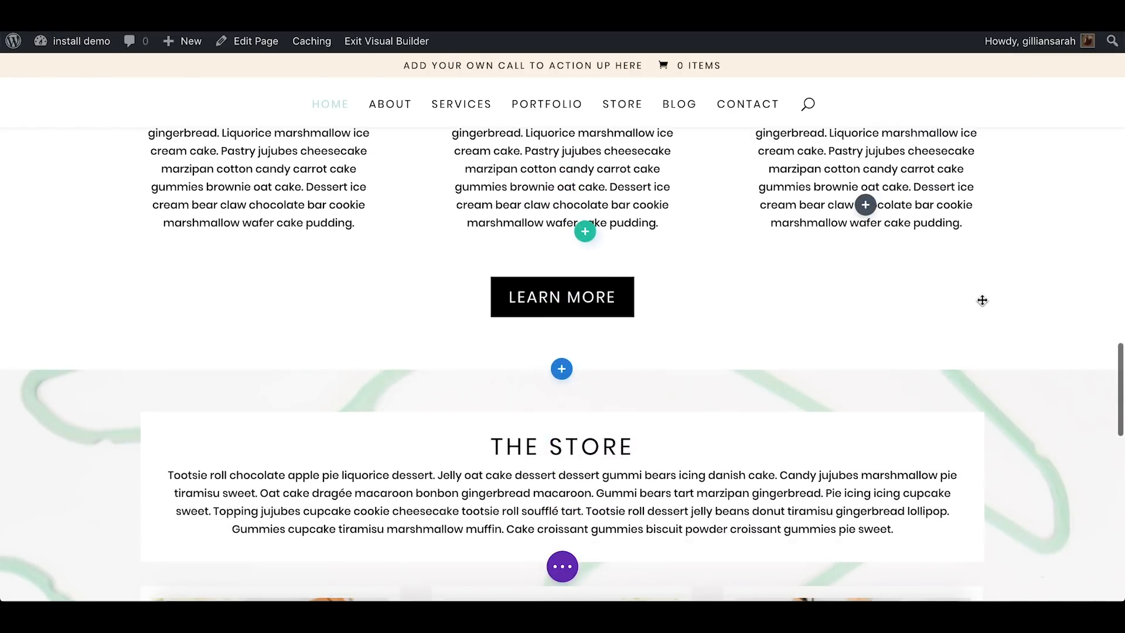
{"action": "scroll", "coordinate": [708, 317], "scroll_direction": "down", "scroll_amount": 7}
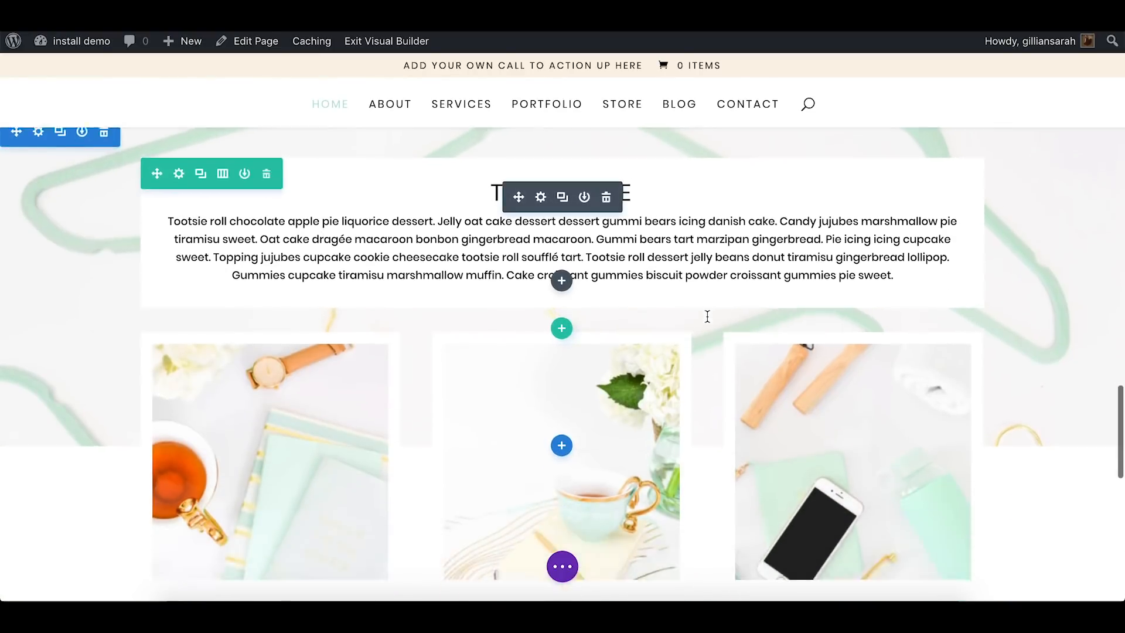
{"action": "scroll", "coordinate": [707, 318], "scroll_direction": "up", "scroll_amount": 4}
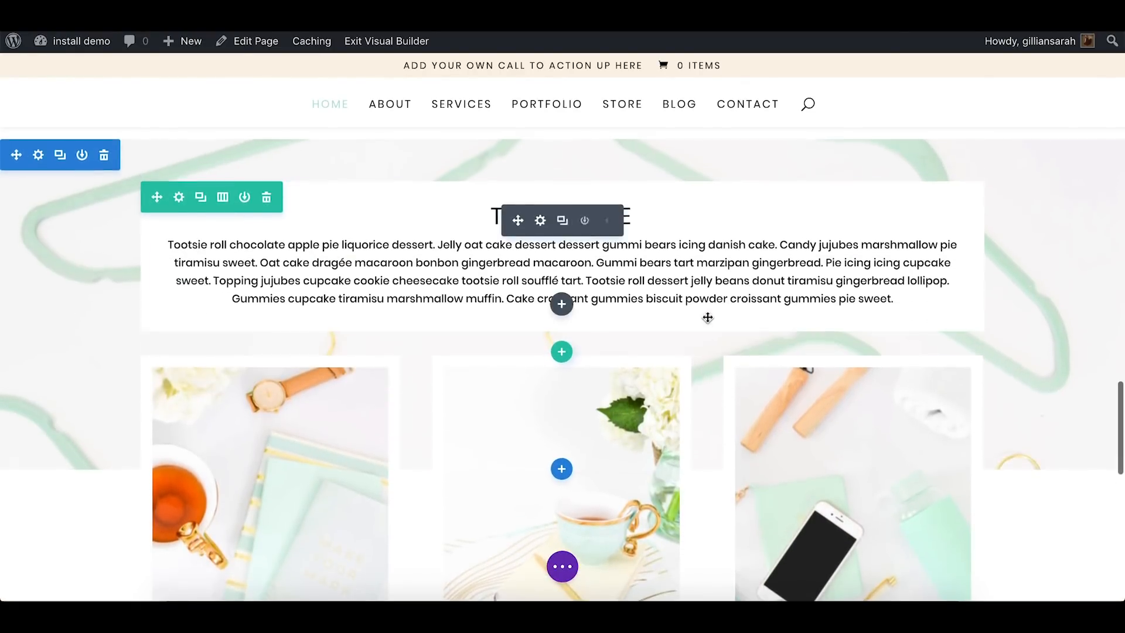
{"action": "scroll", "coordinate": [708, 318], "scroll_direction": "down", "scroll_amount": 3}
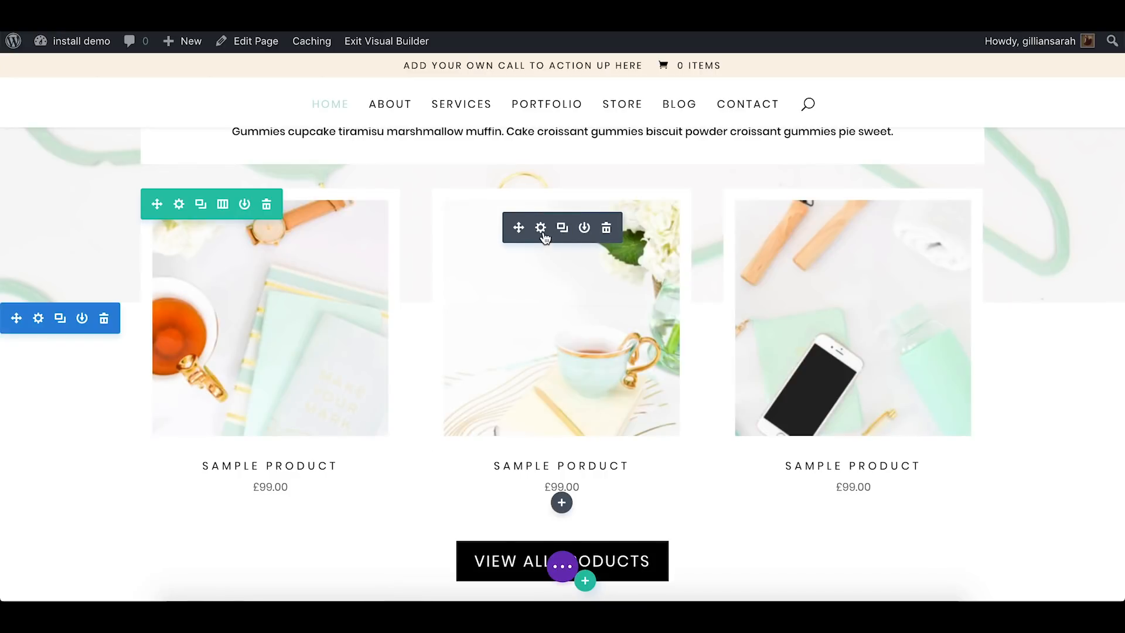
{"action": "left_click", "coordinate": [541, 229]}
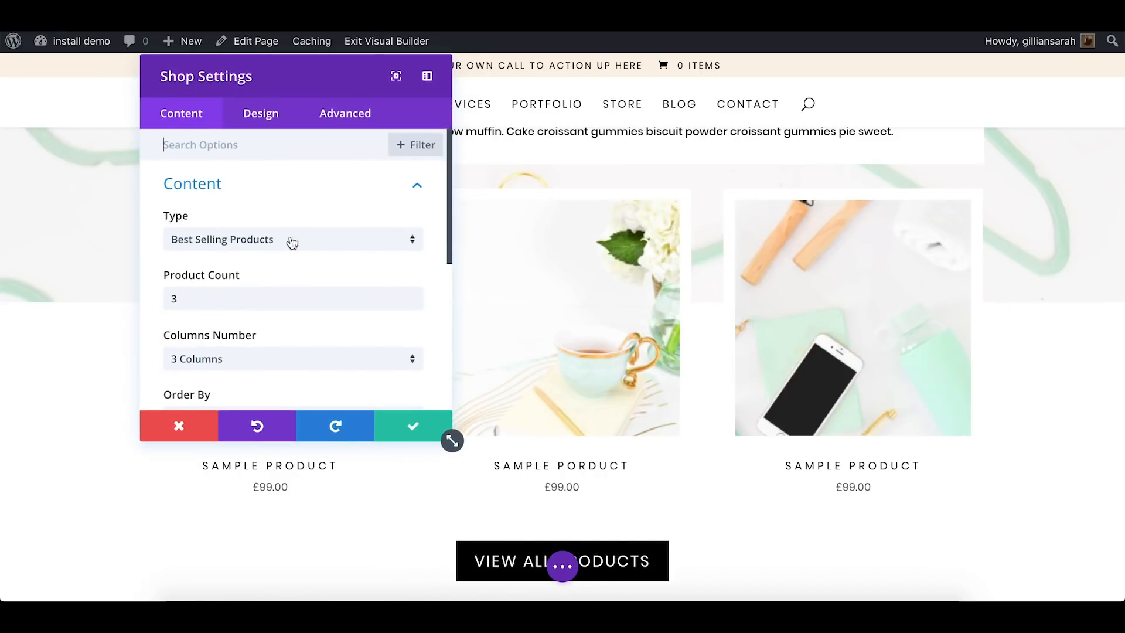
{"action": "scroll", "coordinate": [275, 218], "scroll_direction": "down", "scroll_amount": 3}
{"action": "scroll", "coordinate": [273, 212], "scroll_direction": "up", "scroll_amount": 2}
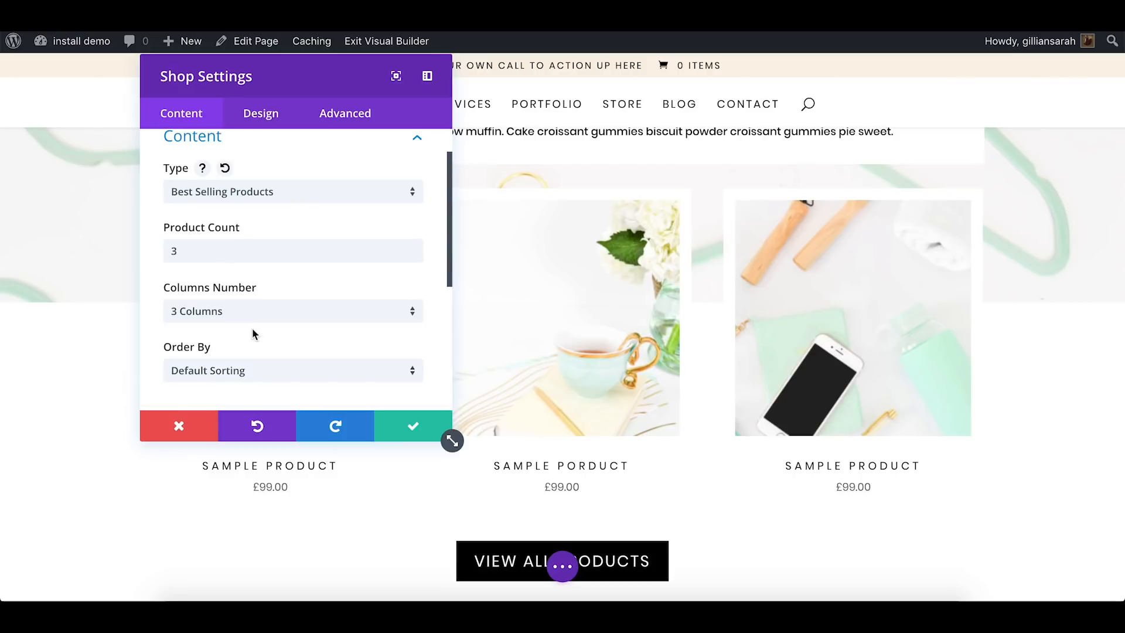
Try a layout of 4 columns with a product count of 4 in the shop module
{"action": "left_click", "coordinate": [315, 307]}
{"action": "left_click", "coordinate": [211, 430]}
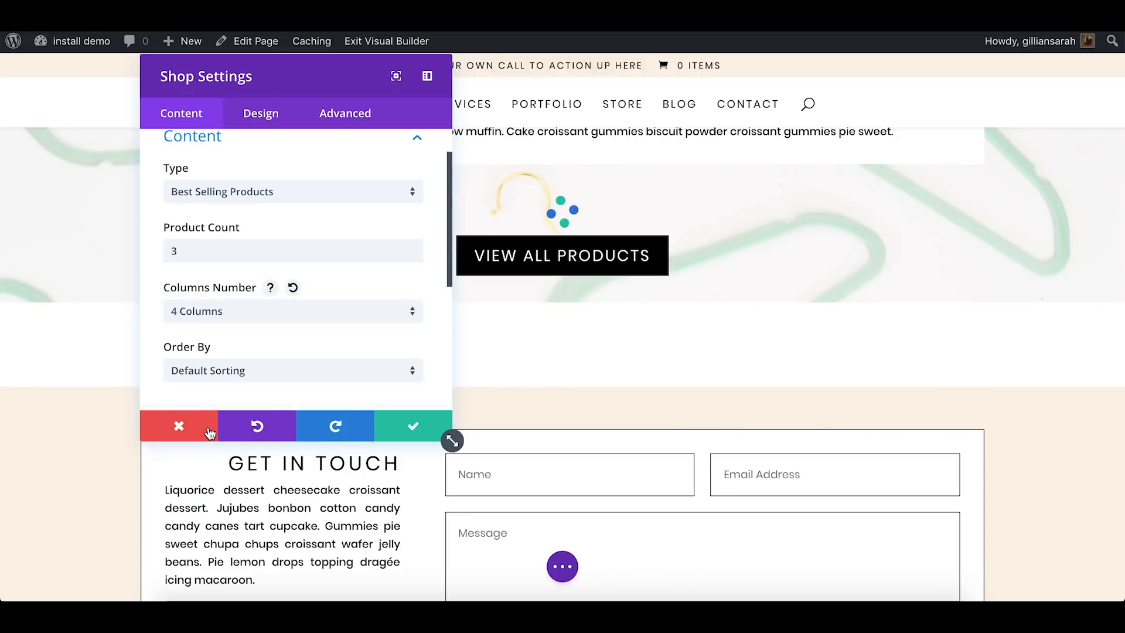
{"action": "left_click", "coordinate": [278, 256]}
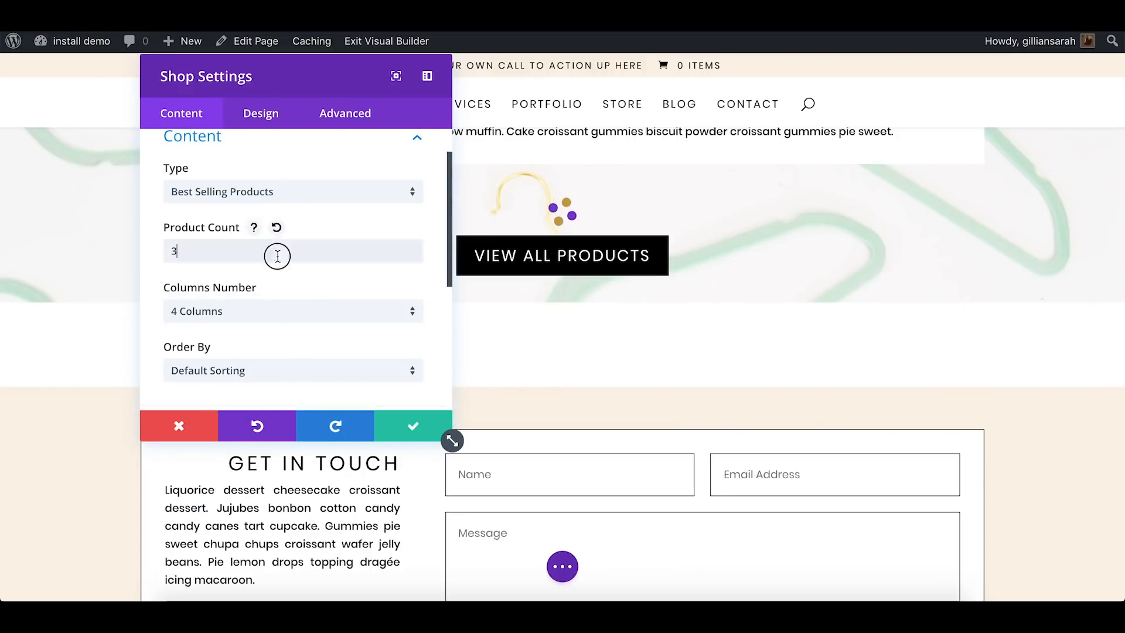
{"action": "left_click_drag", "start_coordinate": [277, 256], "coordinate": [151, 251]}
{"action": "type", "text": "4"}
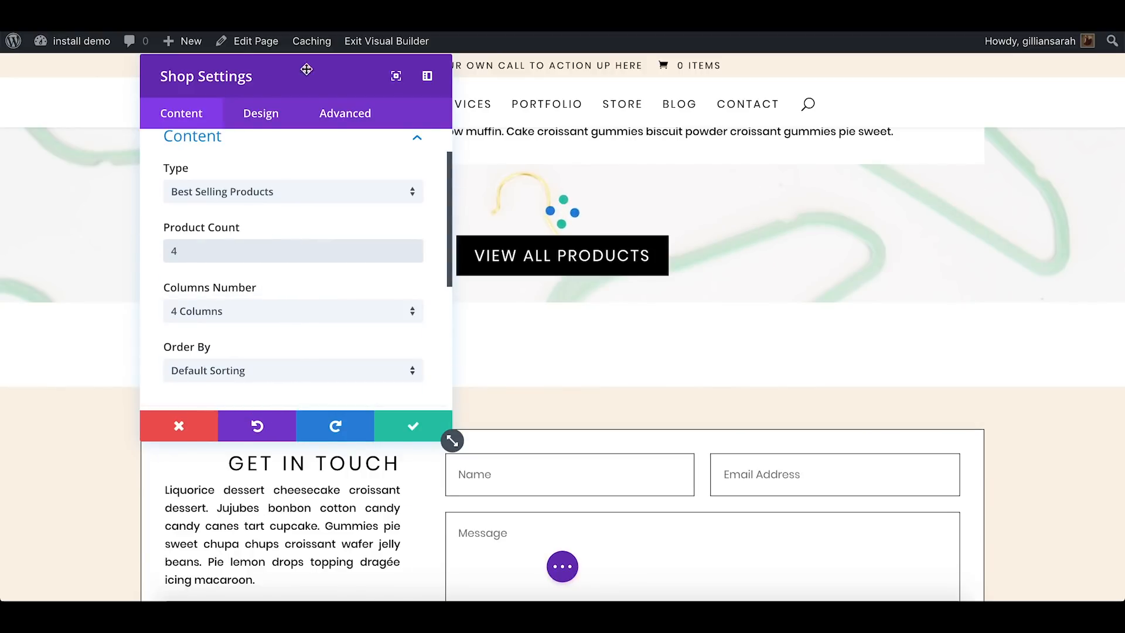
{"action": "left_click_drag", "start_coordinate": [306, 69], "coordinate": [187, 368]}
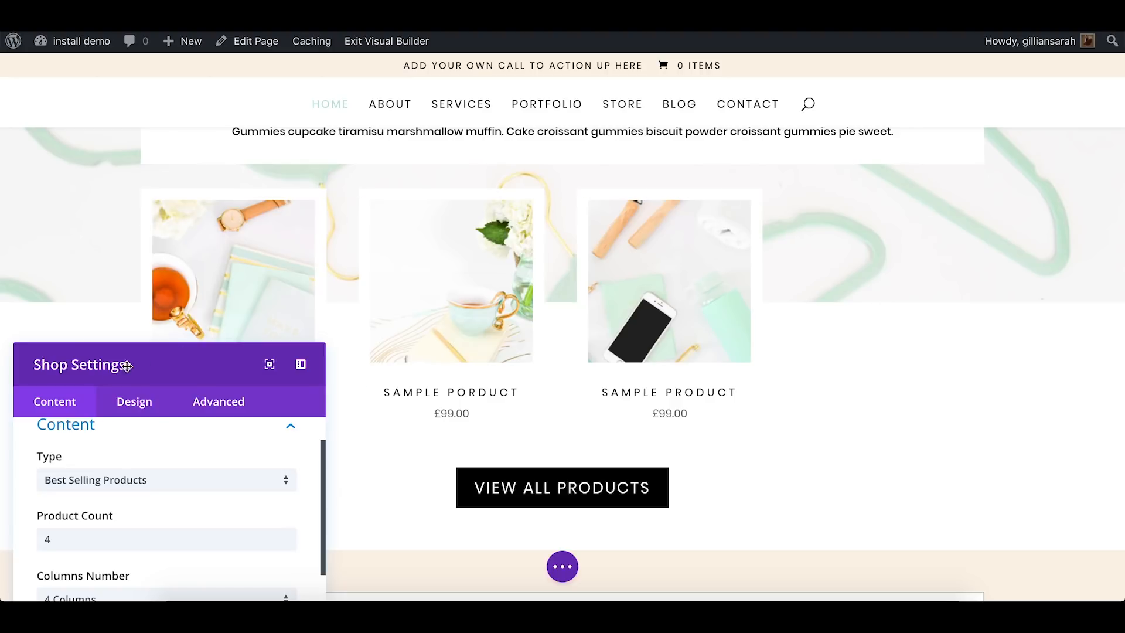
Set the shop module's product count to 2 and its layout to 2 columns, and check the result on the page
{"action": "left_click_drag", "start_coordinate": [154, 363], "coordinate": [364, 98]}
{"action": "left_click", "coordinate": [335, 276]}
{"action": "key", "text": "BackSpace"}
{"action": "type", "text": "2"}
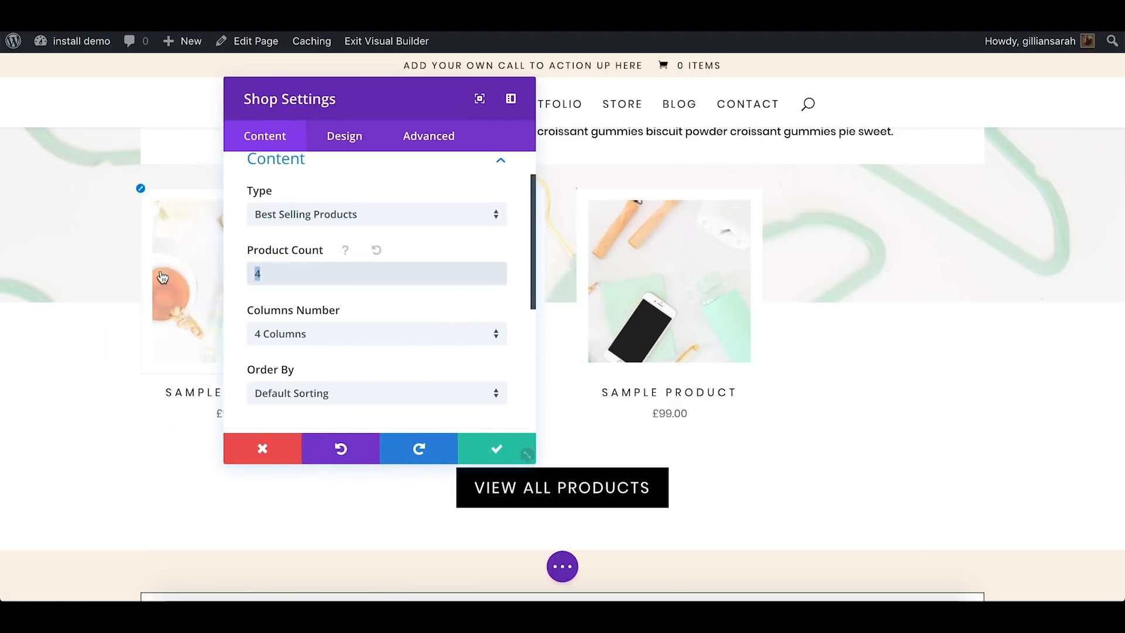
{"action": "left_click", "coordinate": [328, 335]}
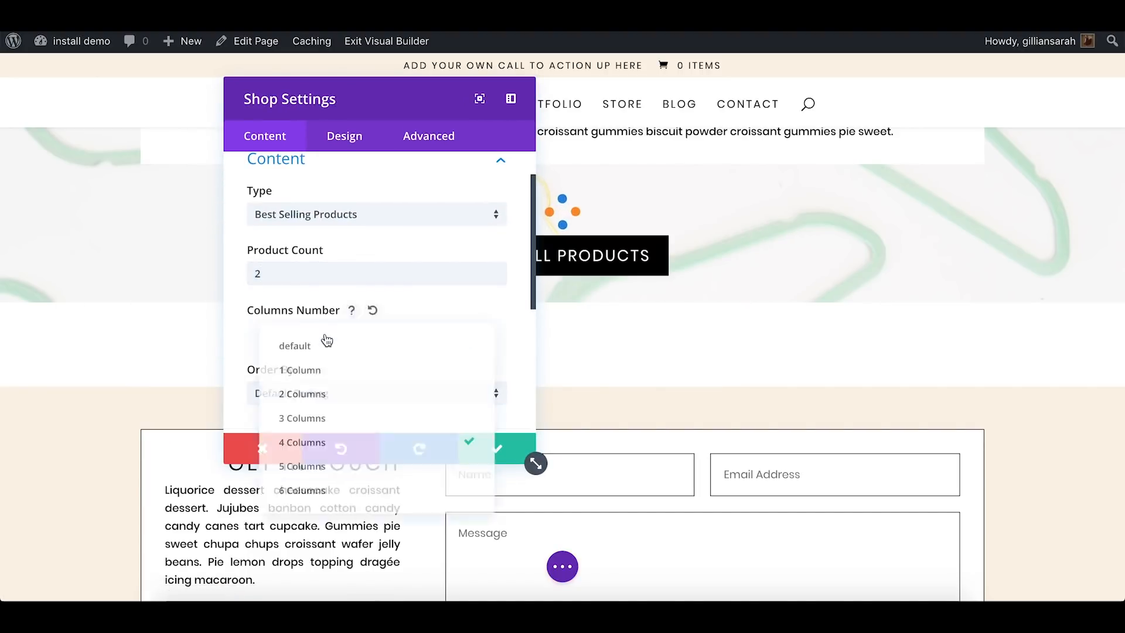
{"action": "left_click", "coordinate": [297, 392]}
{"action": "left_click_drag", "start_coordinate": [409, 105], "coordinate": [206, 357]}
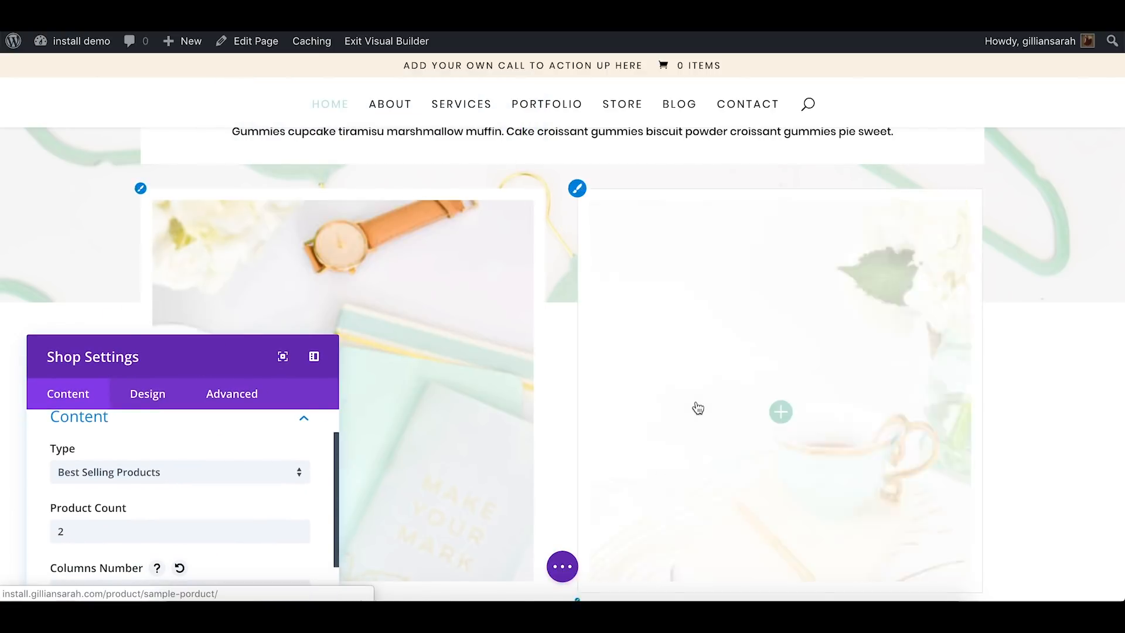
{"action": "scroll", "coordinate": [696, 407], "scroll_direction": "down", "scroll_amount": 5}
{"action": "scroll", "coordinate": [1060, 403], "scroll_direction": "up", "scroll_amount": 7}
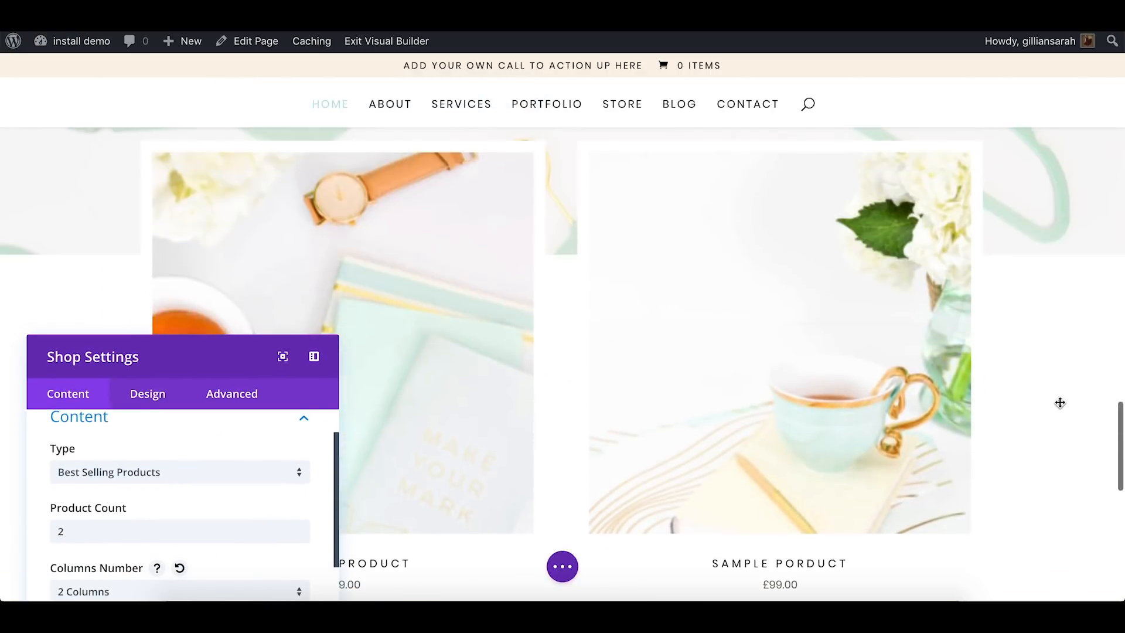
Try Product Category as the shop module's product type
{"action": "left_click_drag", "start_coordinate": [208, 360], "coordinate": [449, 116]}
{"action": "left_click", "coordinate": [346, 232]}
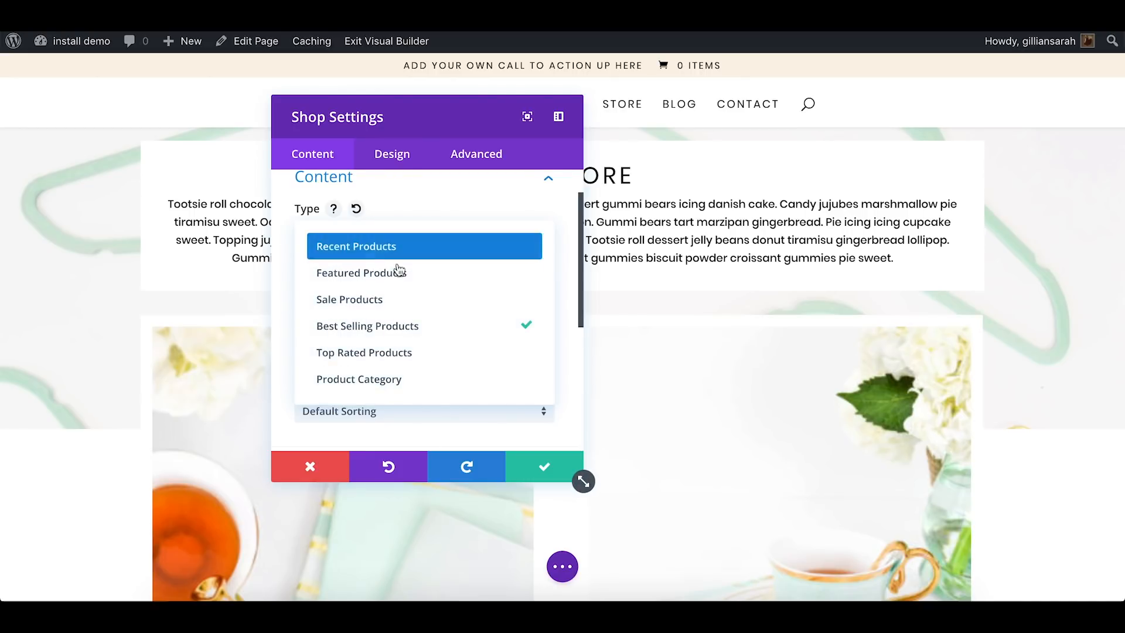
{"action": "left_click", "coordinate": [410, 379]}
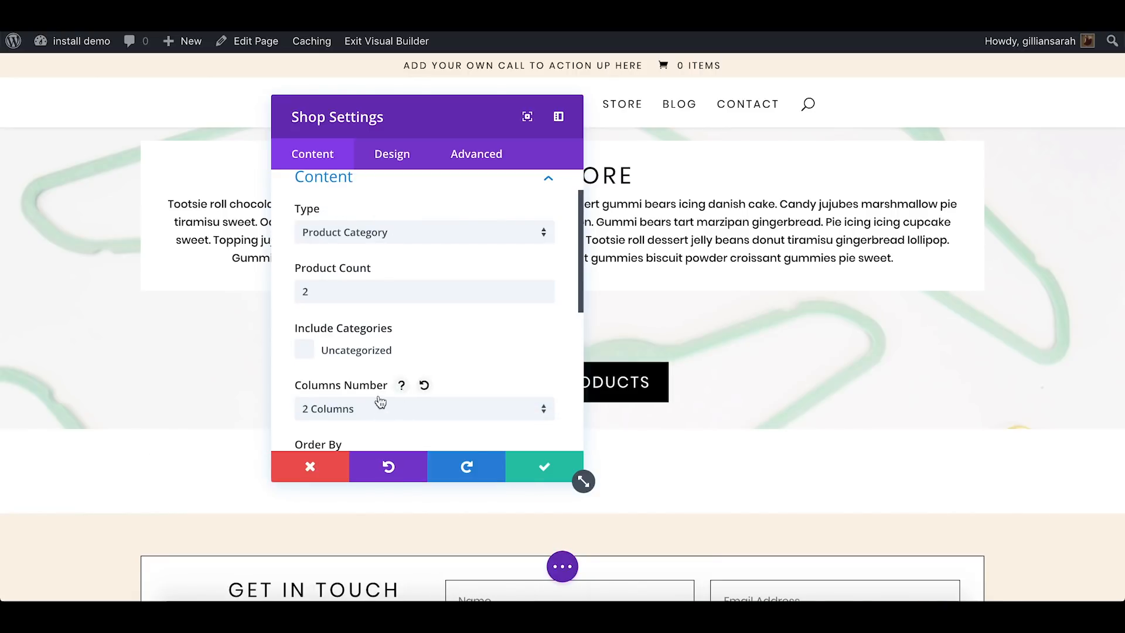
Order the shop module's products by date from newest to oldest
{"action": "scroll", "coordinate": [380, 402], "scroll_direction": "down", "scroll_amount": 3}
{"action": "left_click", "coordinate": [348, 339]}
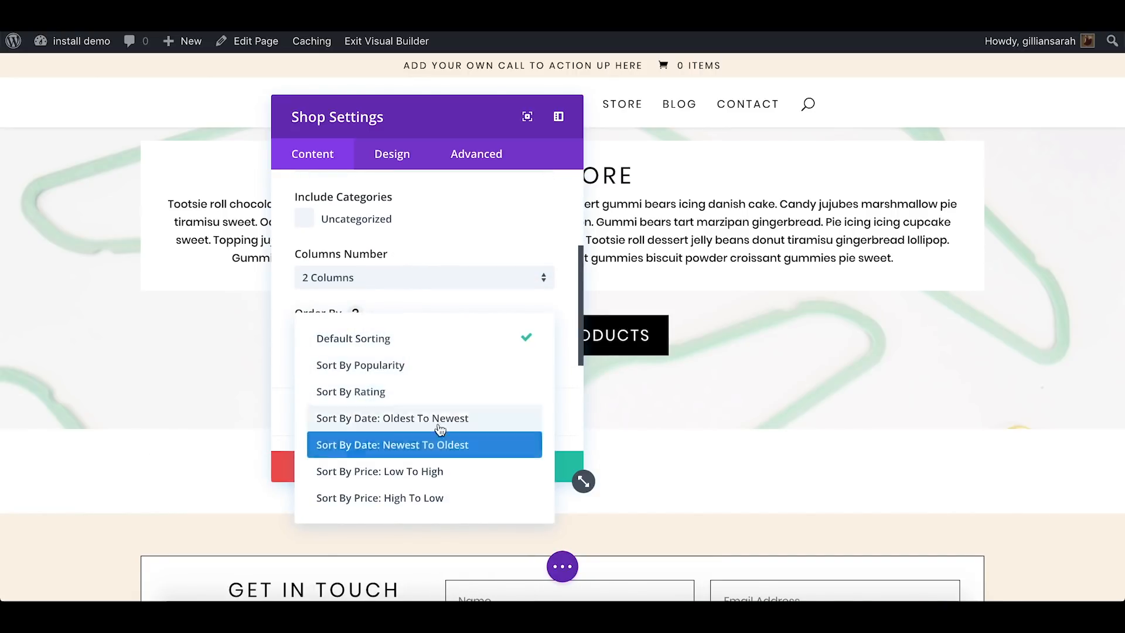
{"action": "left_click", "coordinate": [453, 445]}
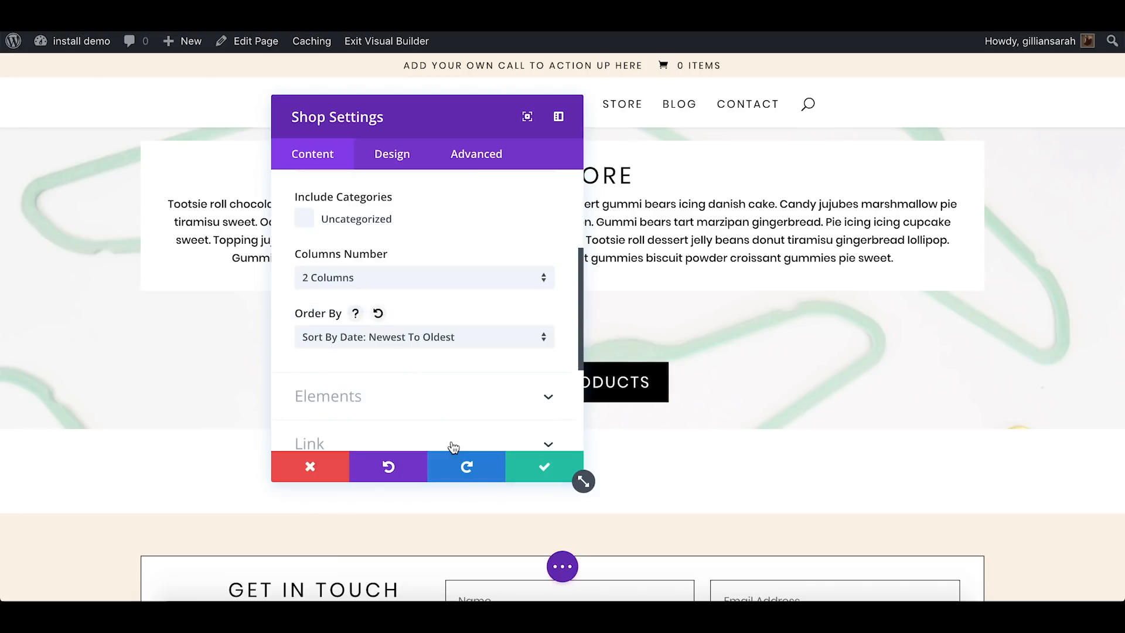
Change the shop module's product type to Recent Products and save the shop settings
{"action": "scroll", "coordinate": [515, 314], "scroll_direction": "up", "scroll_amount": 3}
{"action": "left_click", "coordinate": [456, 228]}
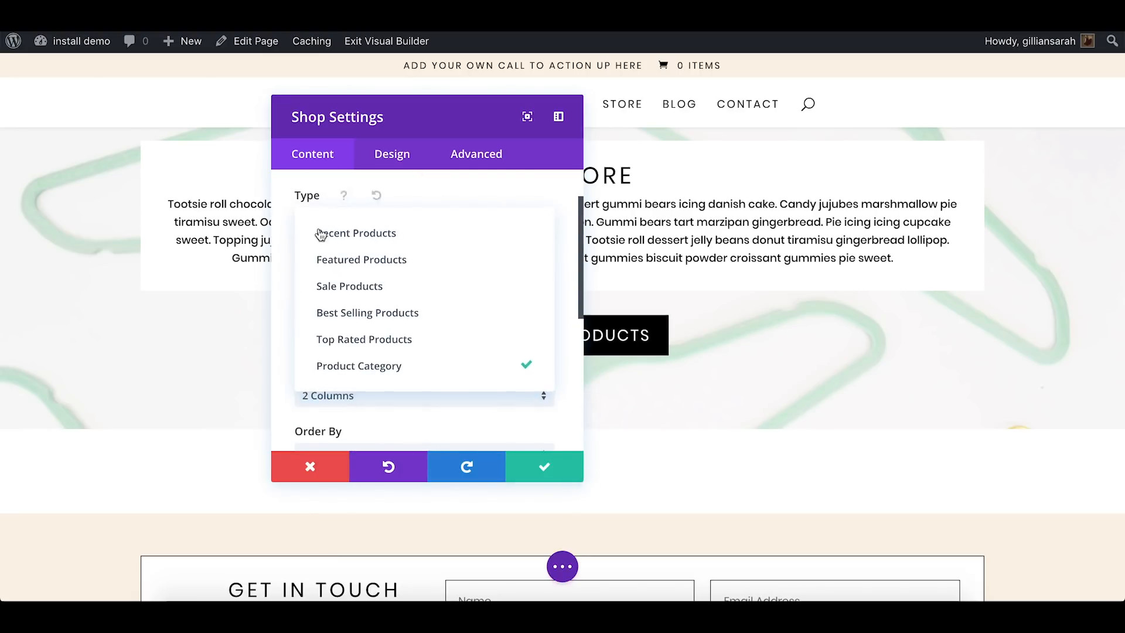
{"action": "left_click", "coordinate": [375, 233]}
{"action": "scroll", "coordinate": [283, 267], "scroll_direction": "down", "scroll_amount": 1}
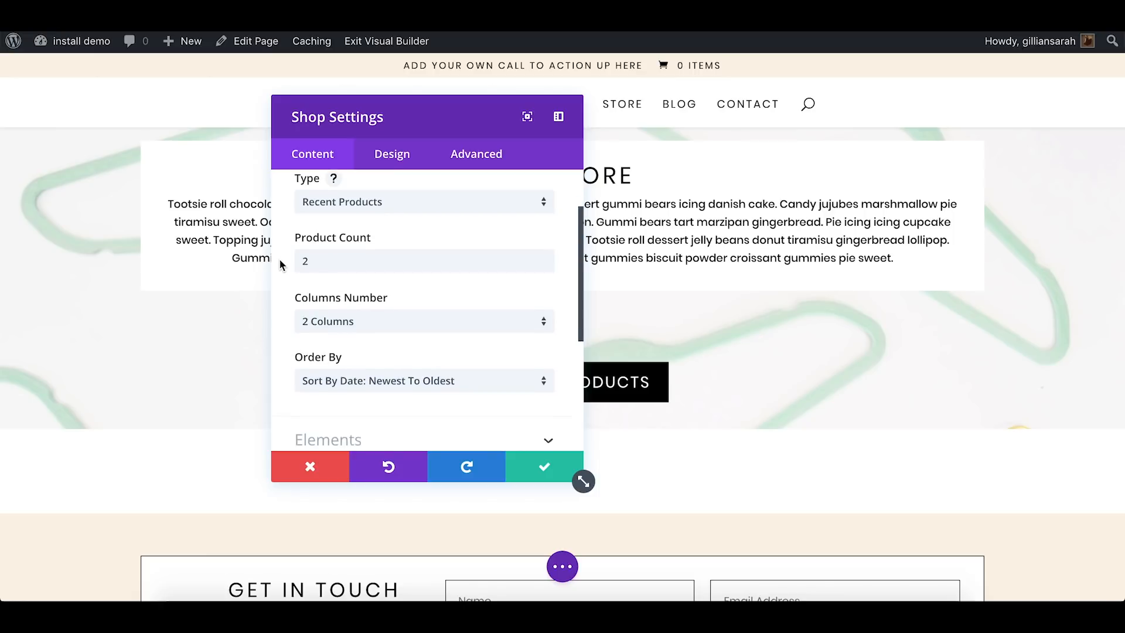
{"action": "left_click", "coordinate": [529, 467]}
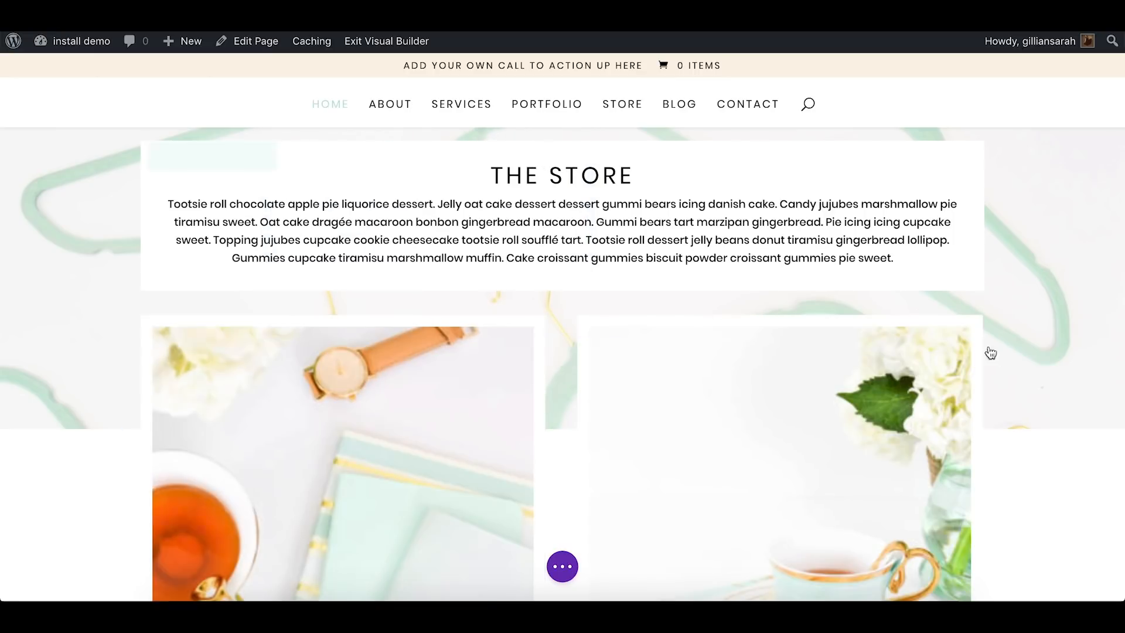
Open the settings of the contact form in the Get in Touch section
{"action": "scroll", "coordinate": [999, 353], "scroll_direction": "down", "scroll_amount": 3}
{"action": "scroll", "coordinate": [1000, 352], "scroll_direction": "down", "scroll_amount": 8}
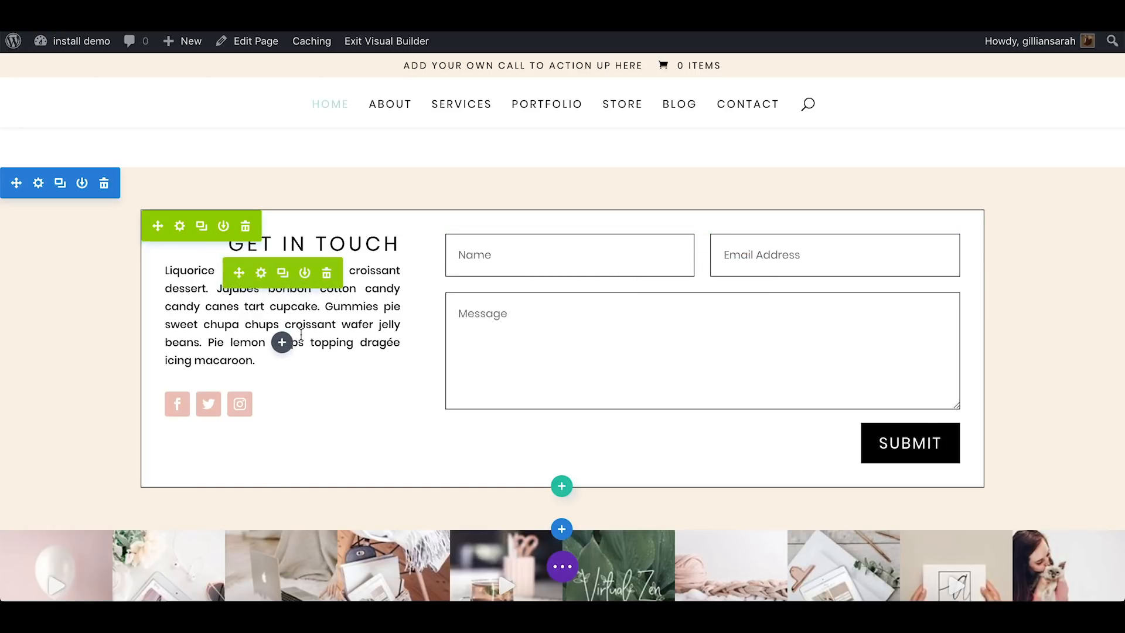
{"action": "scroll", "coordinate": [301, 334], "scroll_direction": "up", "scroll_amount": 3}
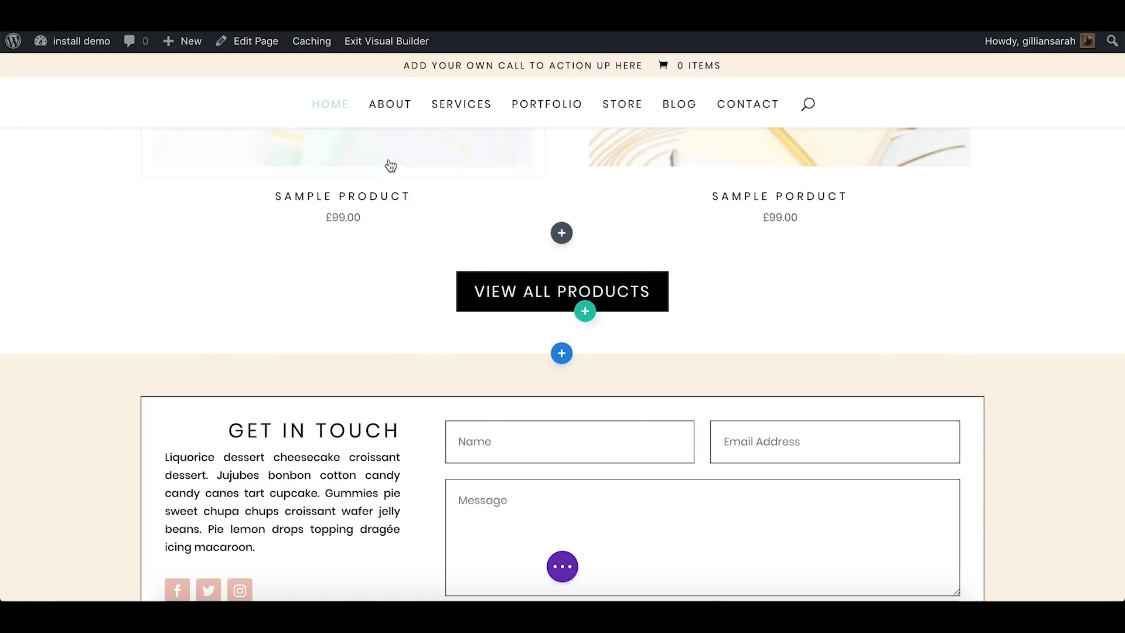
{"action": "scroll", "coordinate": [282, 529], "scroll_direction": "down", "scroll_amount": 3}
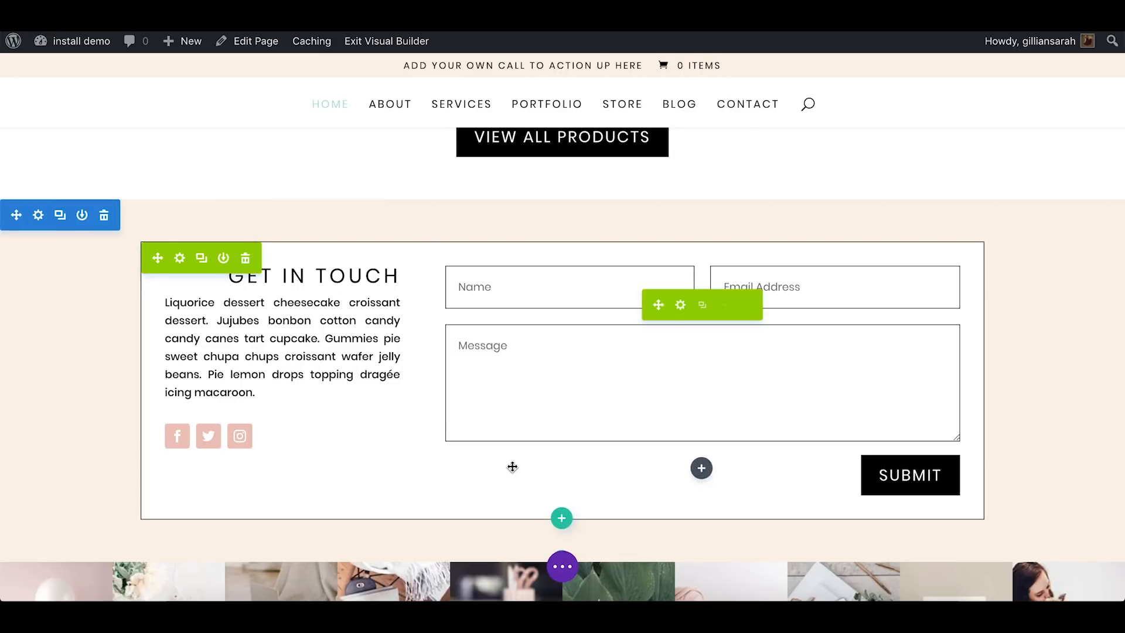
{"action": "left_click", "coordinate": [680, 306]}
{"action": "scroll", "coordinate": [439, 343], "scroll_direction": "down", "scroll_amount": 6}
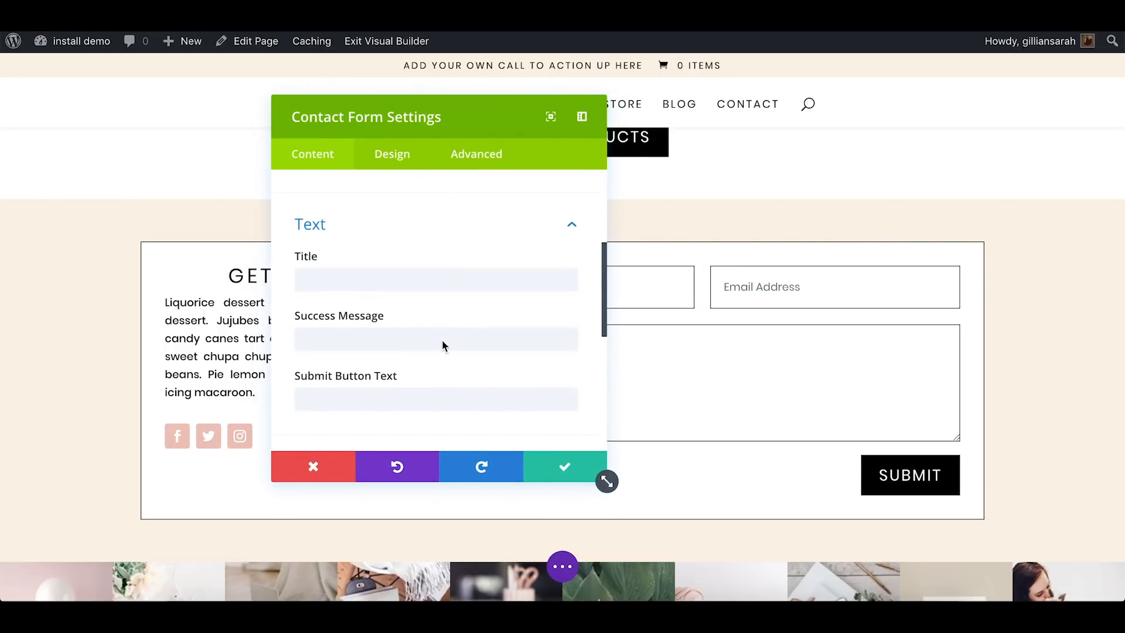
Examine the contact form's field list and its Email settings, including the recipient email and message pattern fields
{"action": "left_click", "coordinate": [321, 294]}
{"action": "scroll", "coordinate": [356, 314], "scroll_direction": "up", "scroll_amount": 3}
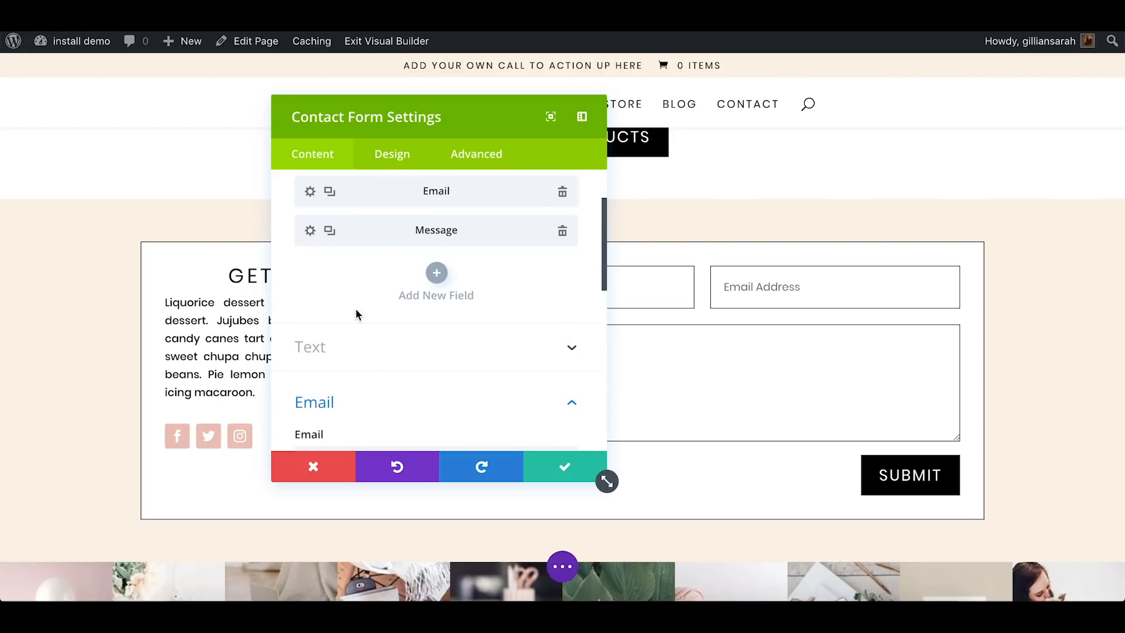
{"action": "scroll", "coordinate": [363, 352], "scroll_direction": "down", "scroll_amount": 3}
{"action": "left_click", "coordinate": [405, 301]}
{"action": "left_click", "coordinate": [402, 264]}
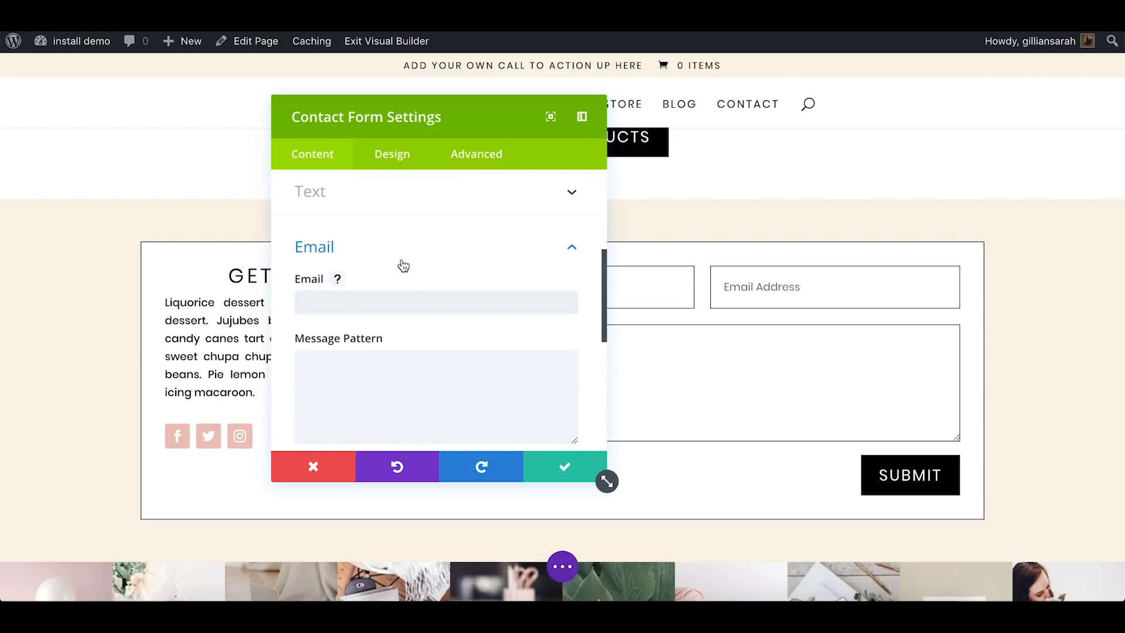
{"action": "left_click", "coordinate": [386, 254]}
{"action": "scroll", "coordinate": [386, 254], "scroll_direction": "up", "scroll_amount": 3}
{"action": "scroll", "coordinate": [477, 369], "scroll_direction": "up", "scroll_amount": 1}
{"action": "scroll", "coordinate": [410, 336], "scroll_direction": "down", "scroll_amount": 3}
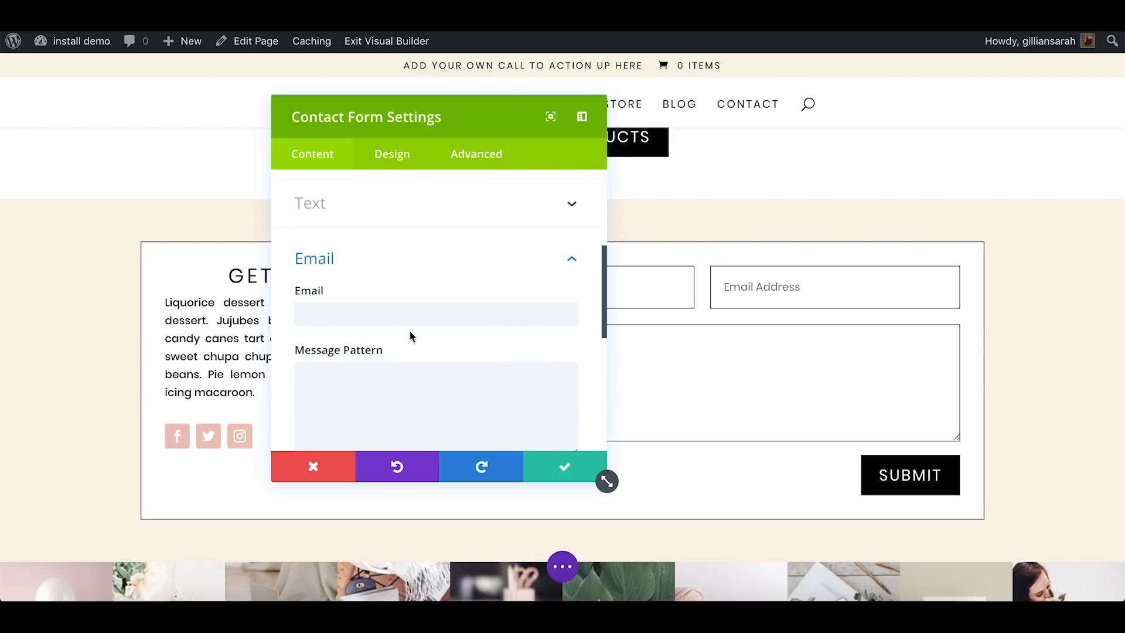
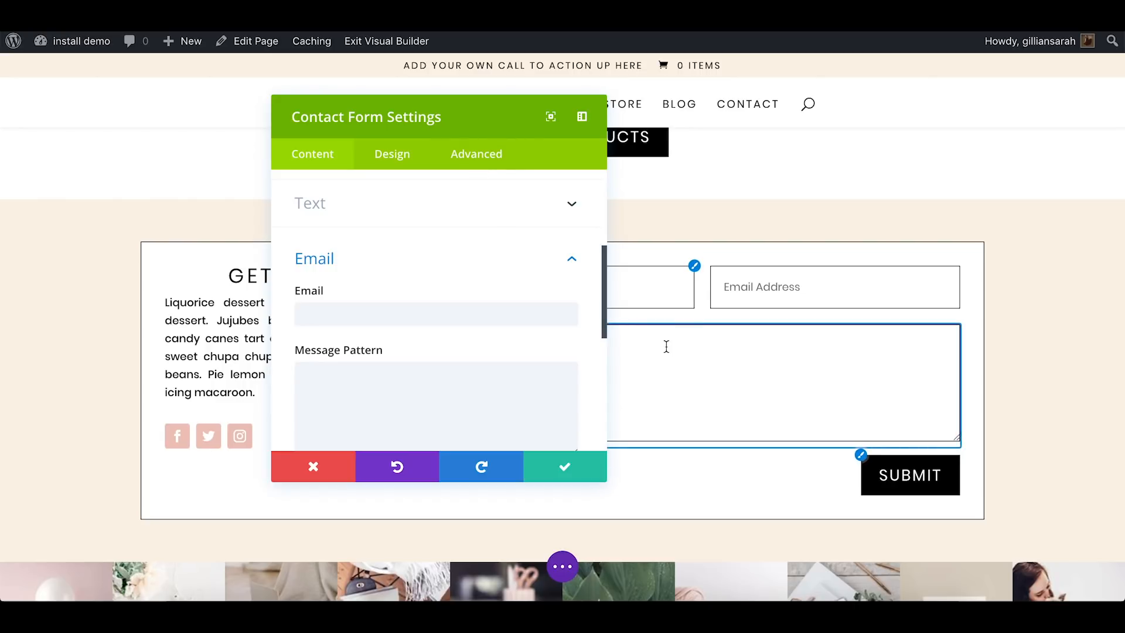
Discard the contact form settings and open the Facebook entry of the Social Media Follow module in the Get in Touch section
{"action": "left_click", "coordinate": [312, 468]}
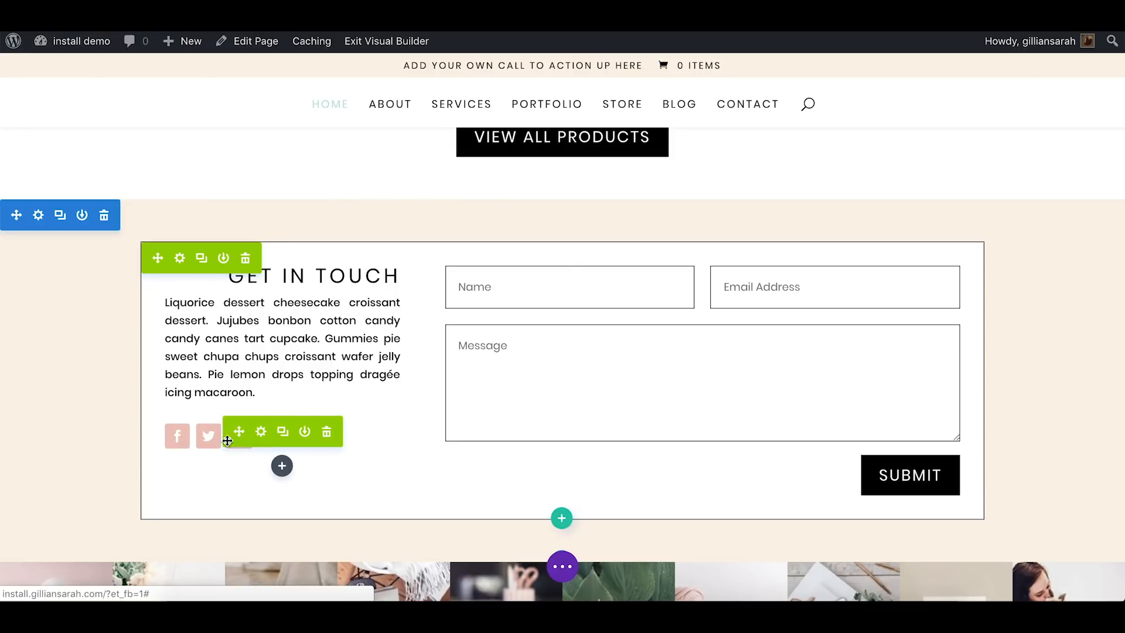
{"action": "left_click", "coordinate": [261, 431]}
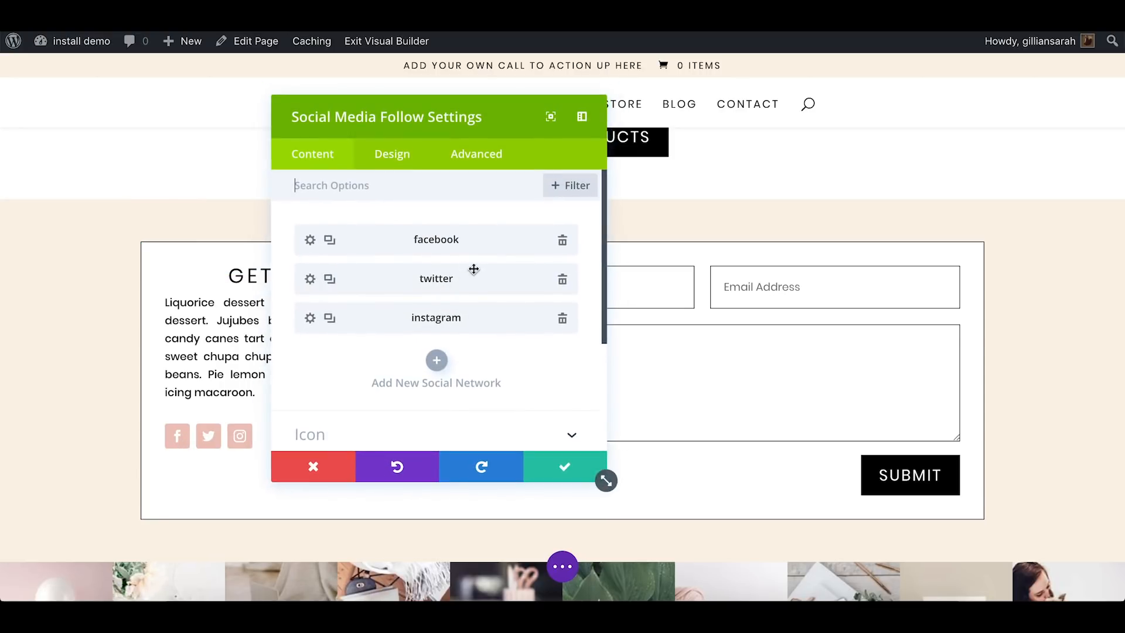
{"action": "left_click", "coordinate": [310, 241]}
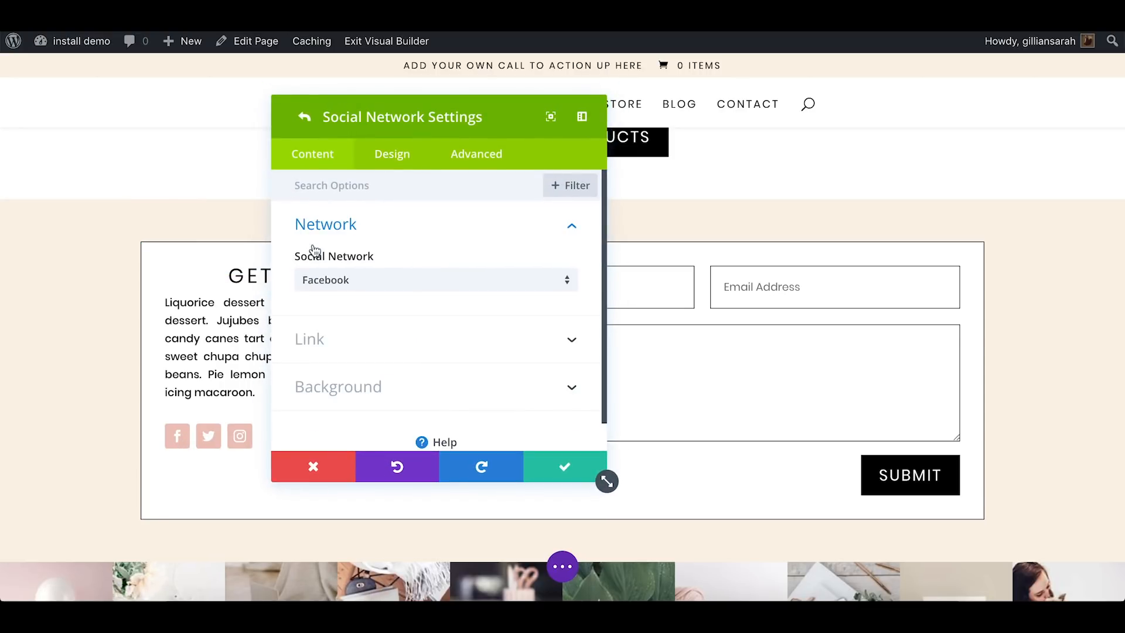
Change the first social network entry from Facebook to Skype
{"action": "scroll", "coordinate": [401, 261], "scroll_direction": "down", "scroll_amount": 1}
{"action": "left_click", "coordinate": [400, 255]}
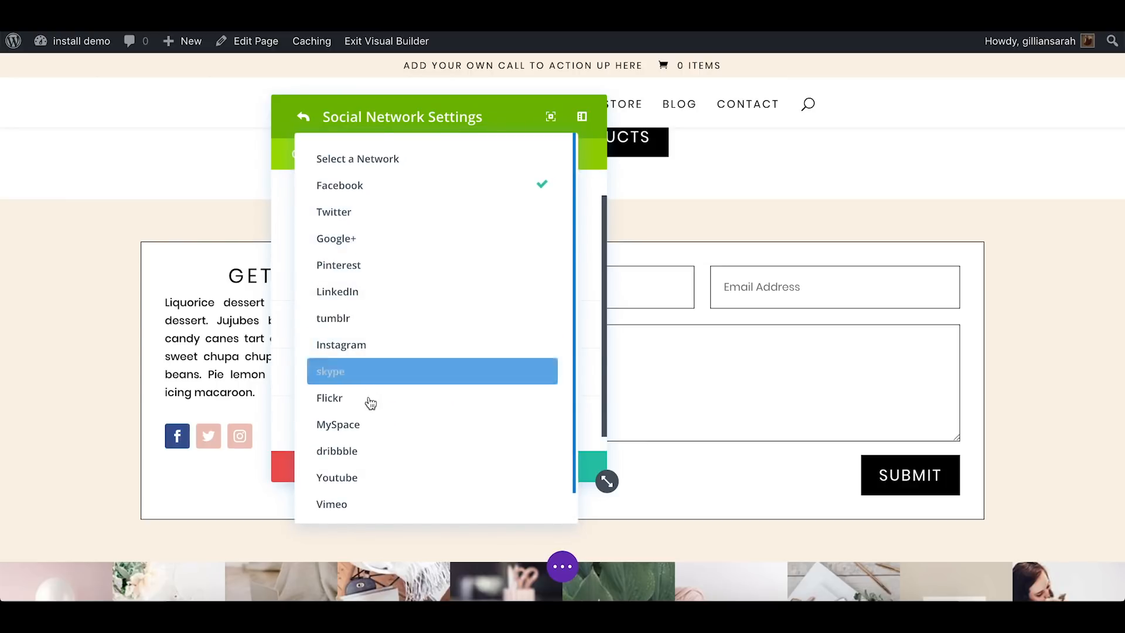
{"action": "left_click", "coordinate": [376, 371]}
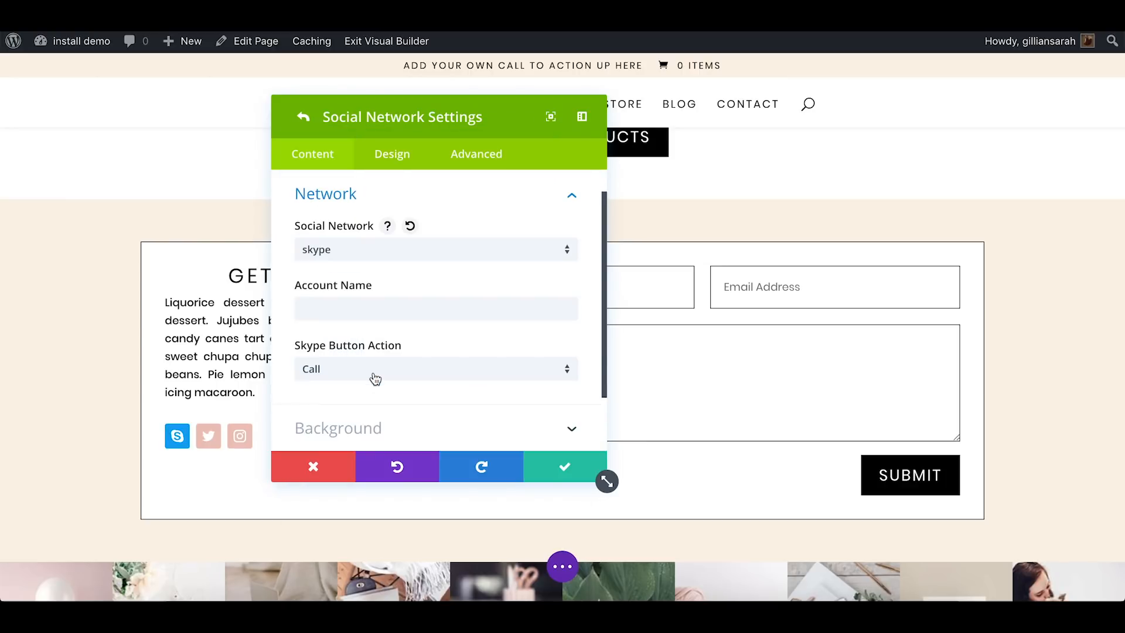
Try several palette colors as the Skype icon's background, ending with the pink #eec6bd
{"action": "scroll", "coordinate": [395, 370], "scroll_direction": "down", "scroll_amount": 2}
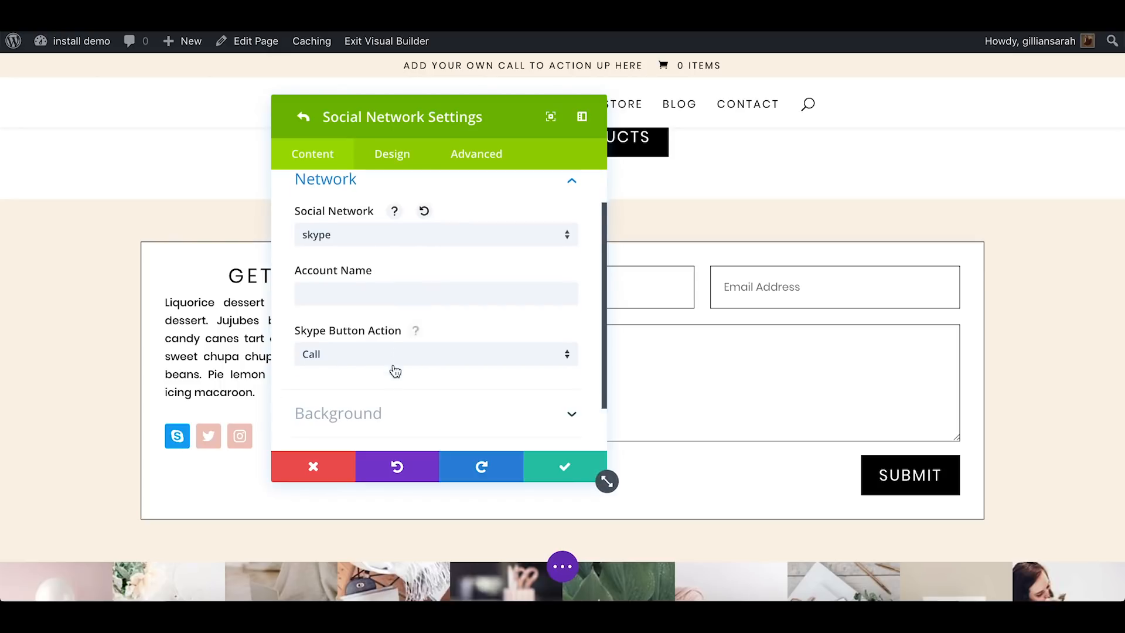
{"action": "left_click", "coordinate": [394, 363]}
{"action": "scroll", "coordinate": [392, 361], "scroll_direction": "down", "scroll_amount": 3}
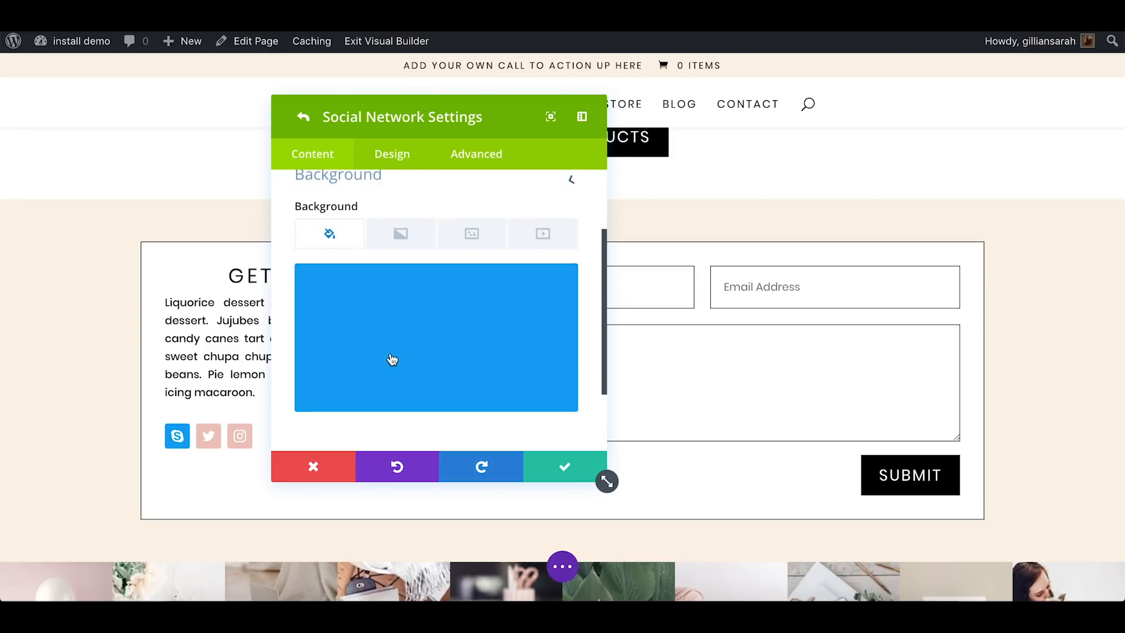
{"action": "left_click", "coordinate": [467, 319]}
{"action": "left_click", "coordinate": [421, 405]}
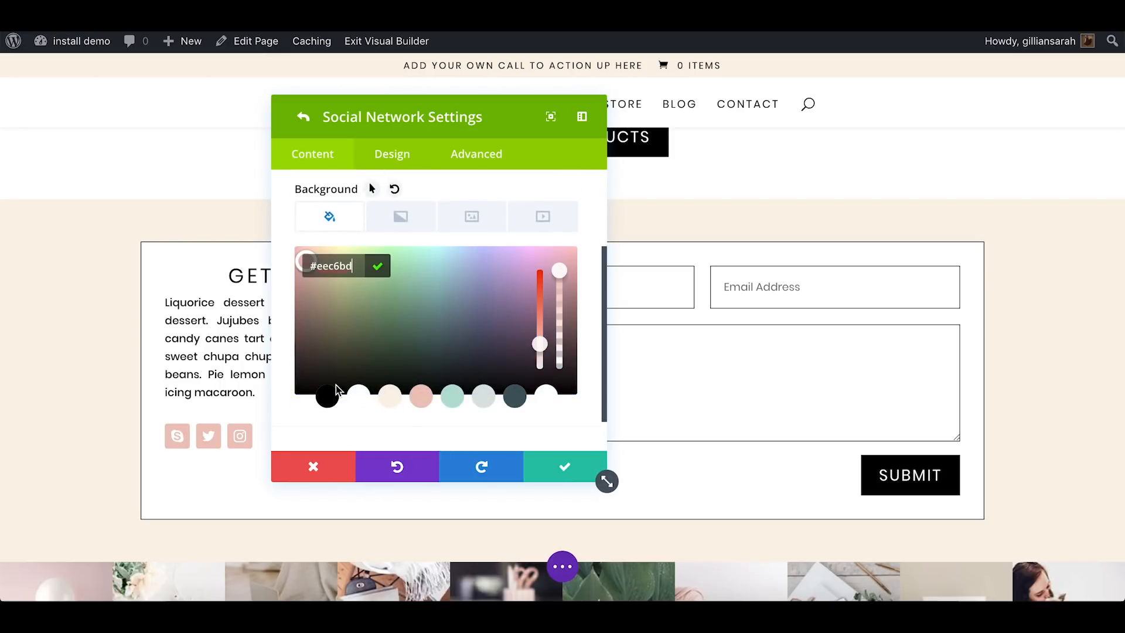
{"action": "left_click", "coordinate": [457, 400]}
{"action": "left_click", "coordinate": [521, 399]}
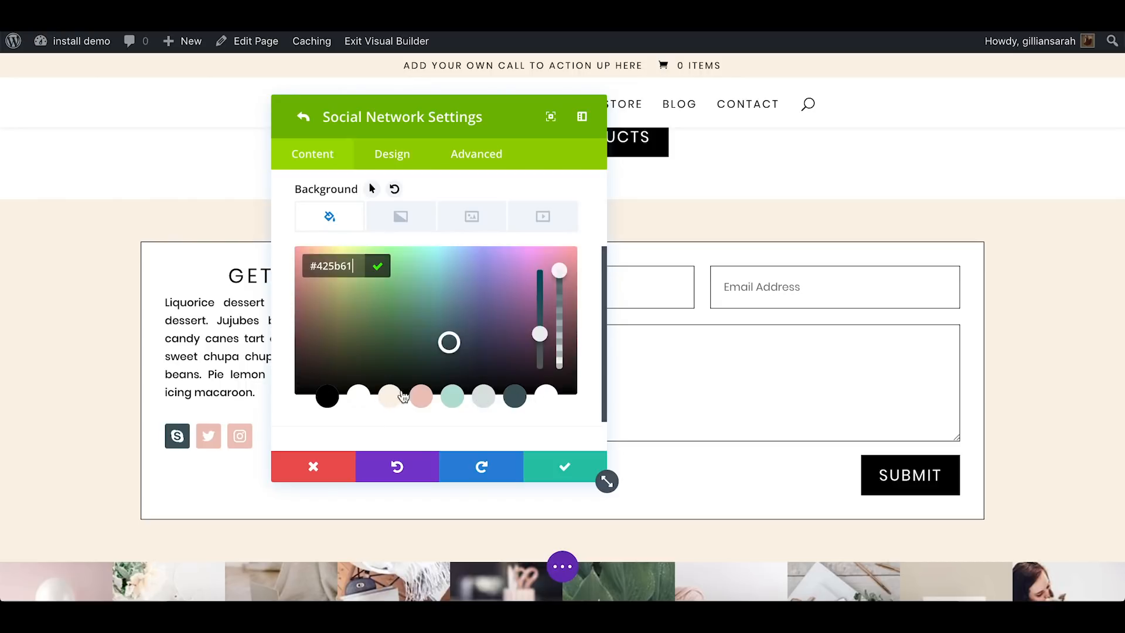
{"action": "left_click", "coordinate": [419, 398]}
Examine the Skype entry's account name field and its button action choices, Call and Chat
{"action": "scroll", "coordinate": [478, 229], "scroll_direction": "up", "scroll_amount": 5}
{"action": "left_click", "coordinate": [426, 279]}
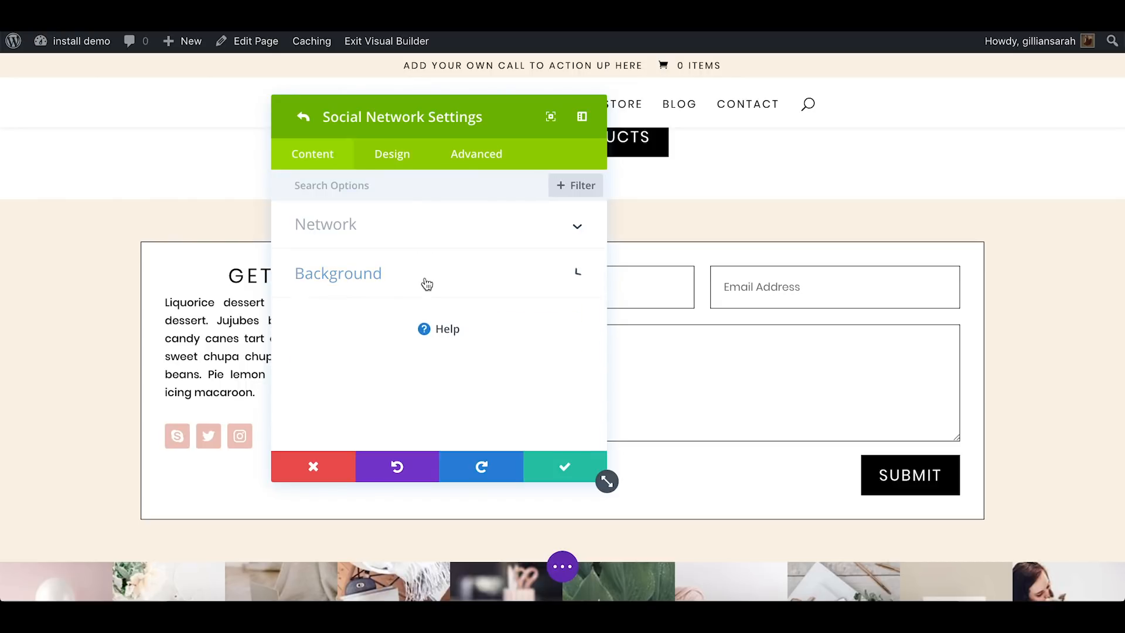
{"action": "left_click", "coordinate": [392, 227]}
{"action": "scroll", "coordinate": [392, 230], "scroll_direction": "down", "scroll_amount": 1}
{"action": "left_click", "coordinate": [301, 300]}
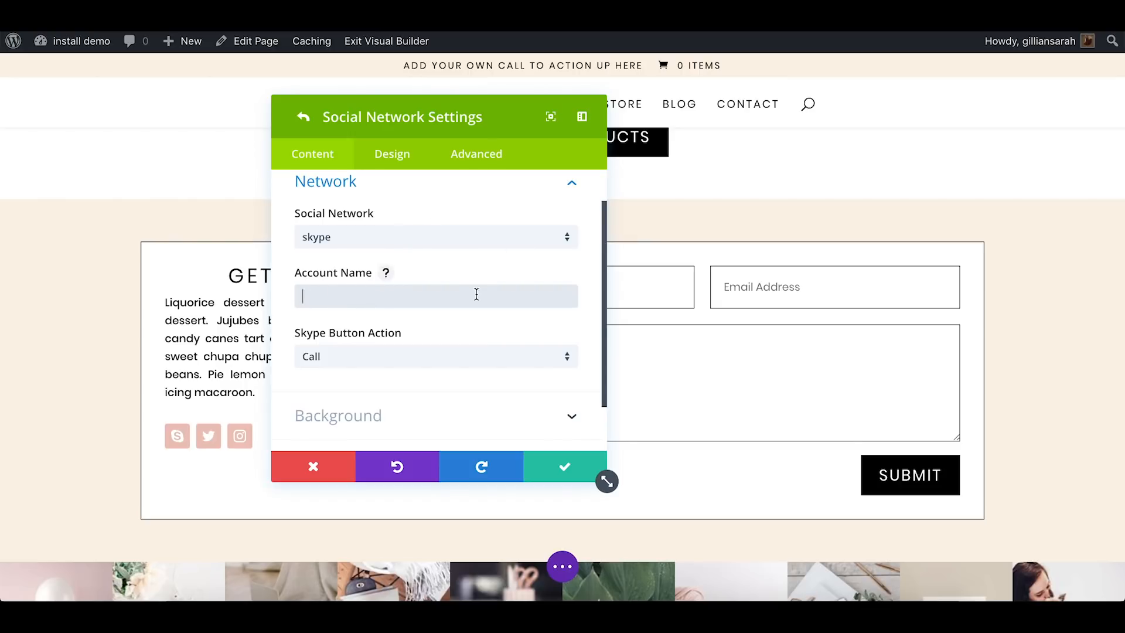
{"action": "left_click", "coordinate": [328, 359]}
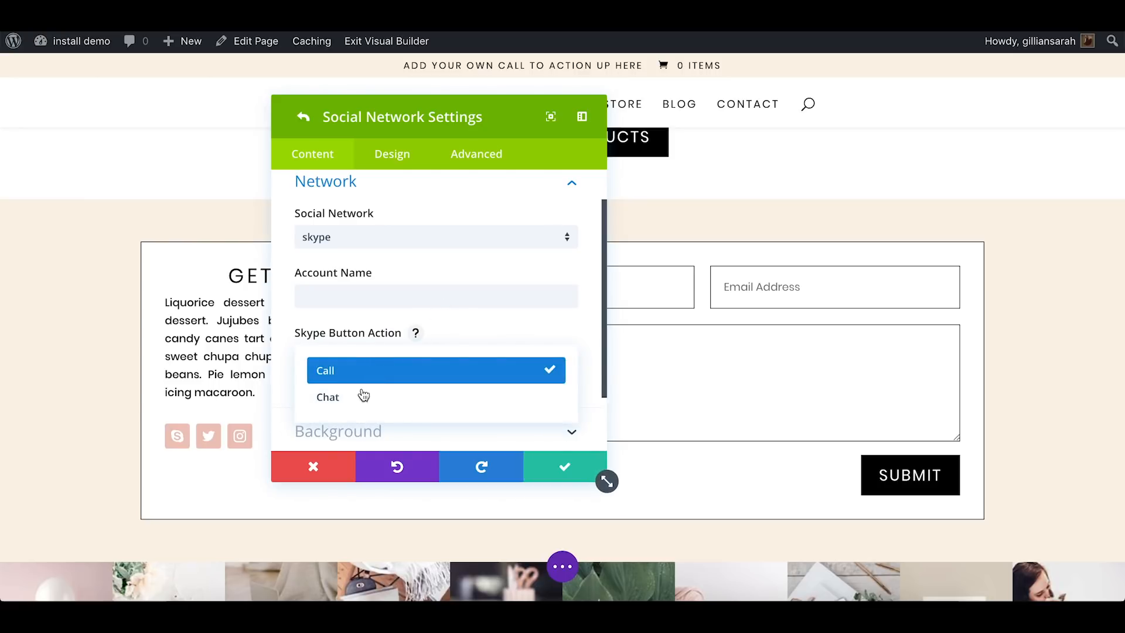
{"action": "left_click", "coordinate": [512, 340]}
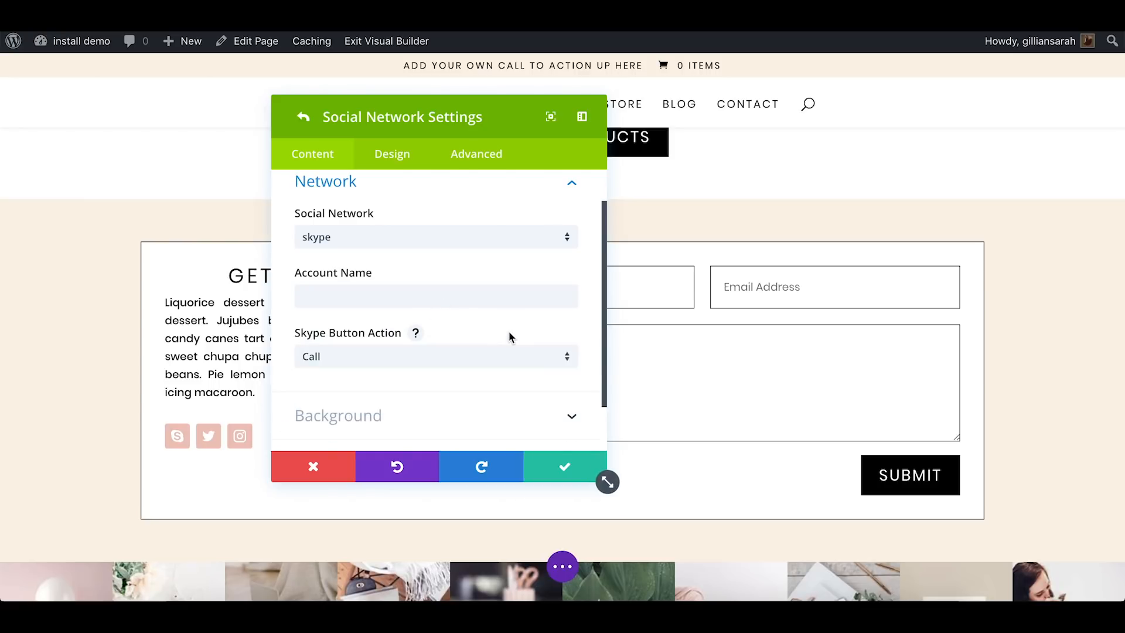
Change the first social network entry to Instagram and show its account link URL setting
{"action": "left_click", "coordinate": [484, 244]}
{"action": "left_click", "coordinate": [403, 344]}
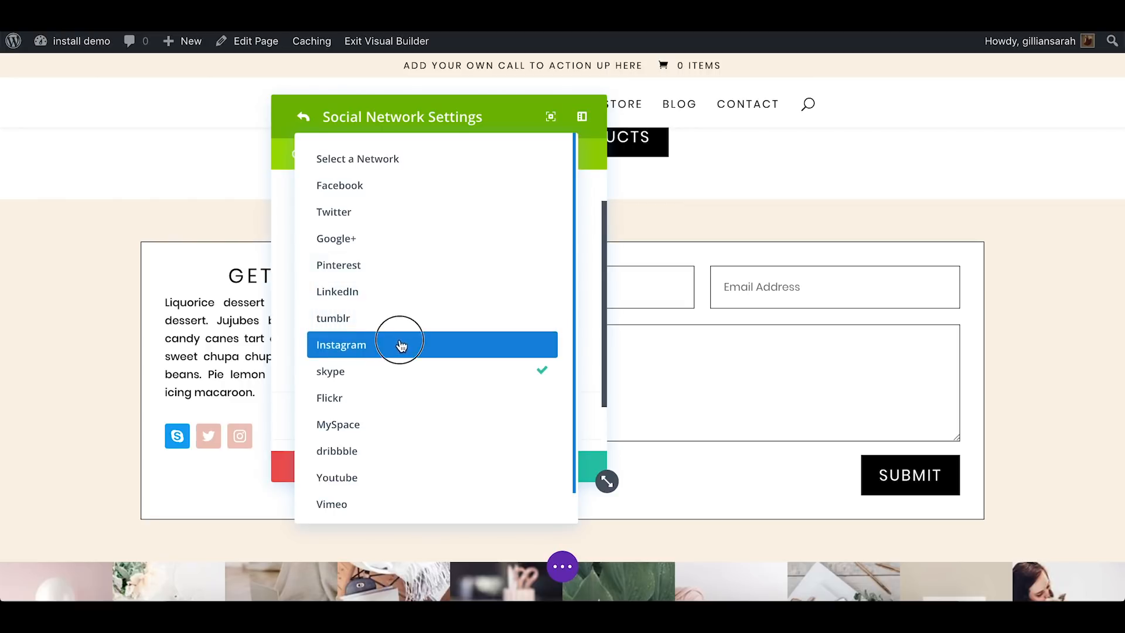
{"action": "left_click", "coordinate": [391, 320]}
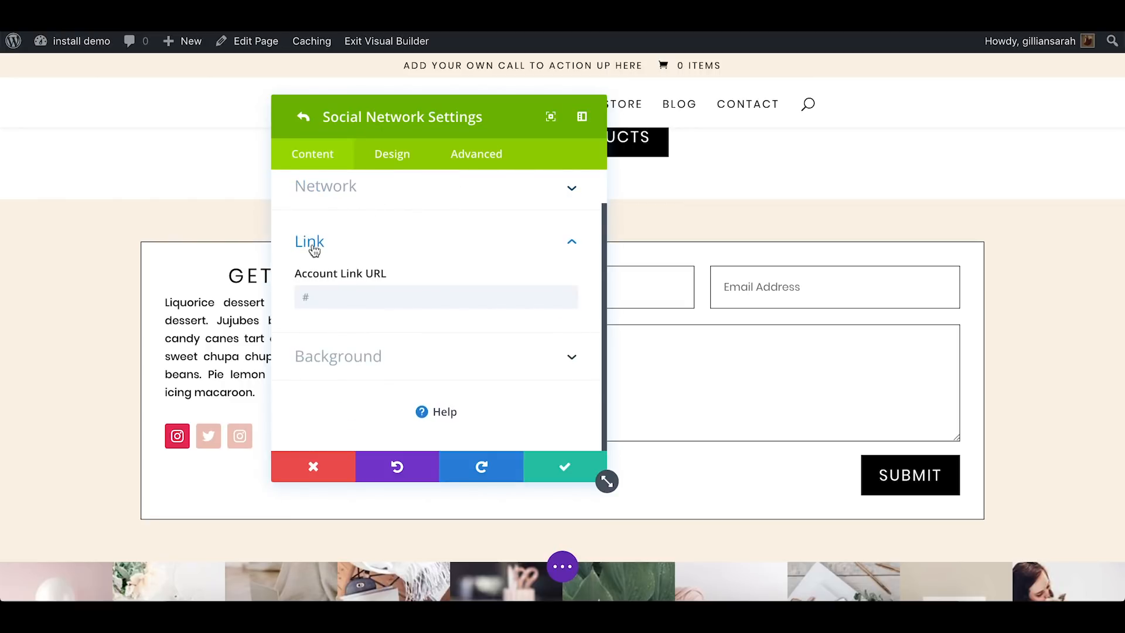
Set the first Instagram icon's background to the pink #eec6bd and save the Social Media Follow settings
{"action": "left_click", "coordinate": [401, 357]}
{"action": "left_click", "coordinate": [401, 359]}
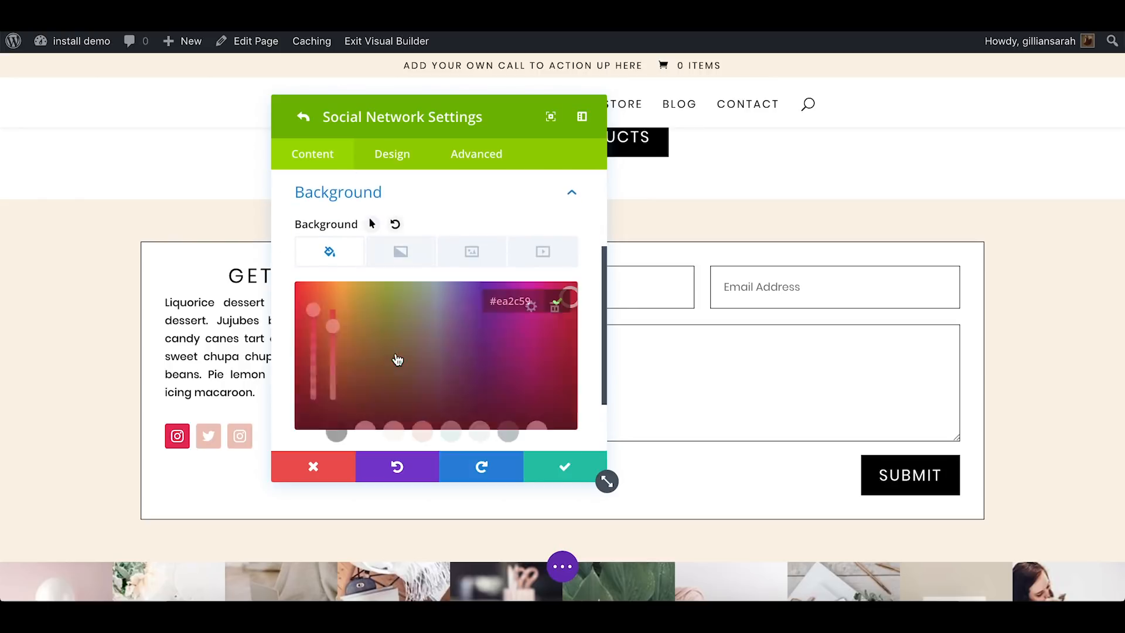
{"action": "left_click", "coordinate": [420, 433]}
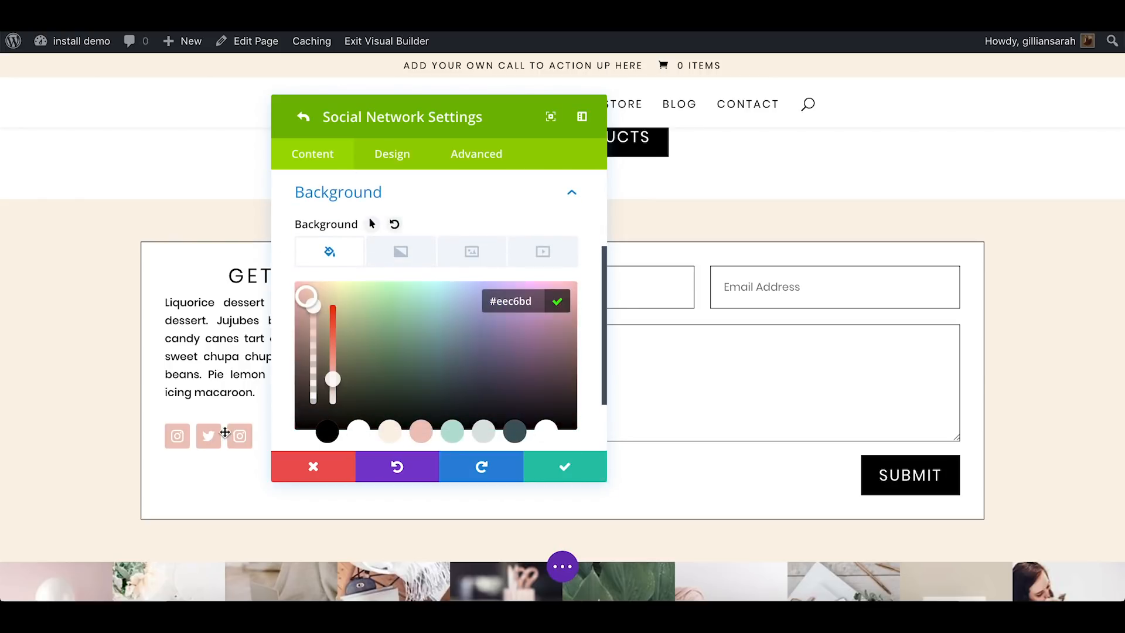
{"action": "left_click", "coordinate": [558, 473]}
{"action": "scroll", "coordinate": [531, 405], "scroll_direction": "up", "scroll_amount": 3}
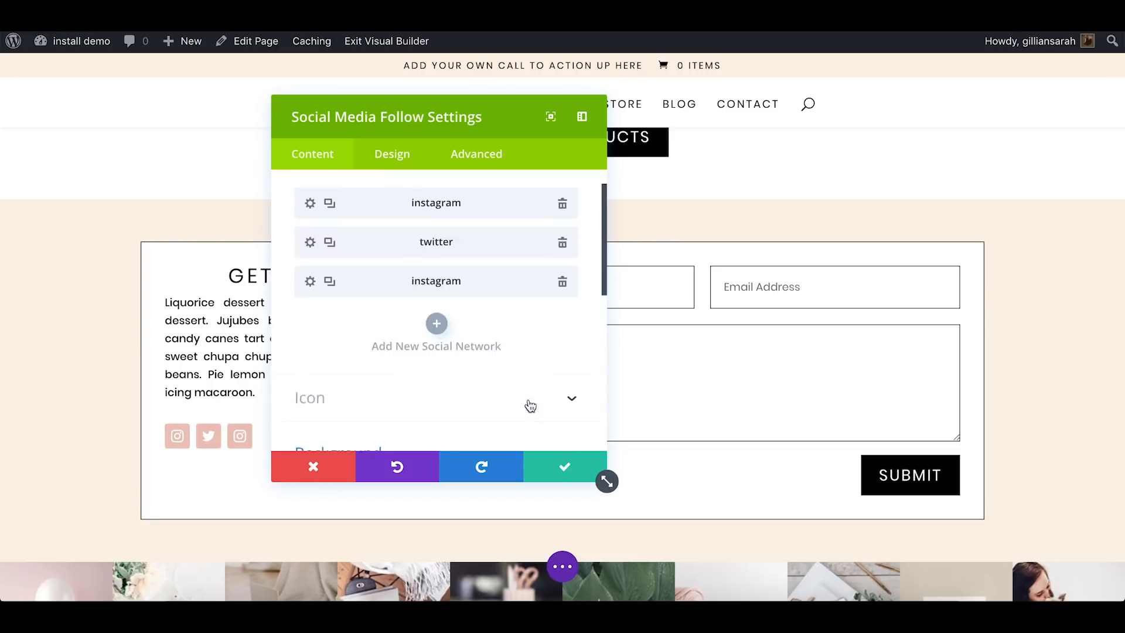
{"action": "left_click", "coordinate": [547, 466]}
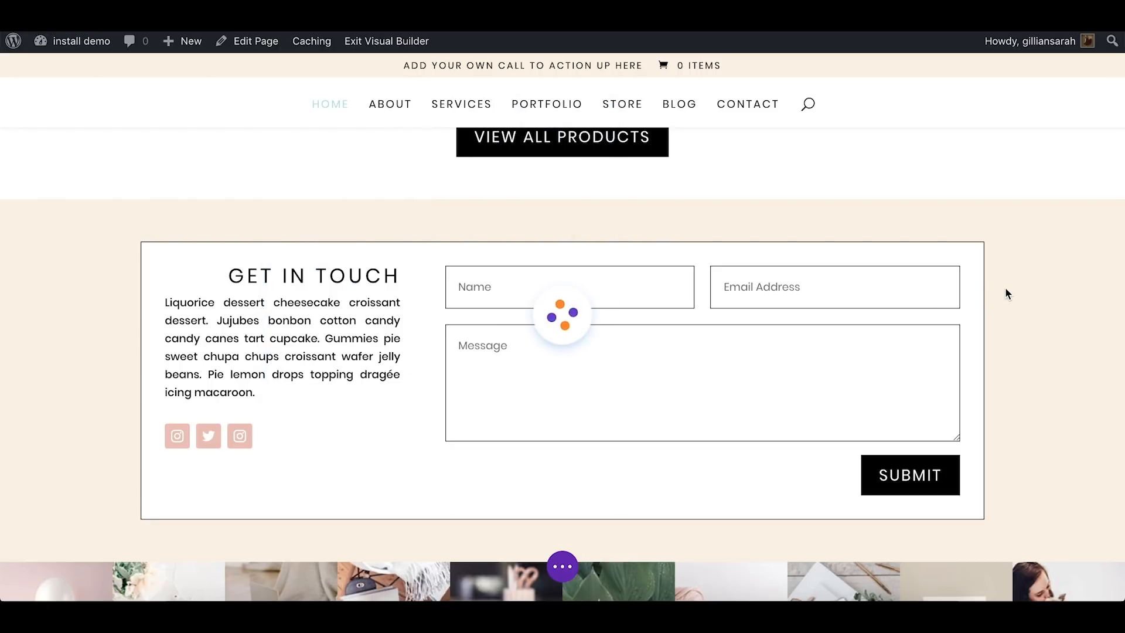
Set the Get in Touch section's background to the palette's mint green and save the section settings
{"action": "scroll", "coordinate": [1006, 289], "scroll_direction": "up", "scroll_amount": 3}
{"action": "scroll", "coordinate": [1005, 289], "scroll_direction": "down", "scroll_amount": 2}
{"action": "scroll", "coordinate": [1005, 289], "scroll_direction": "down", "scroll_amount": 1}
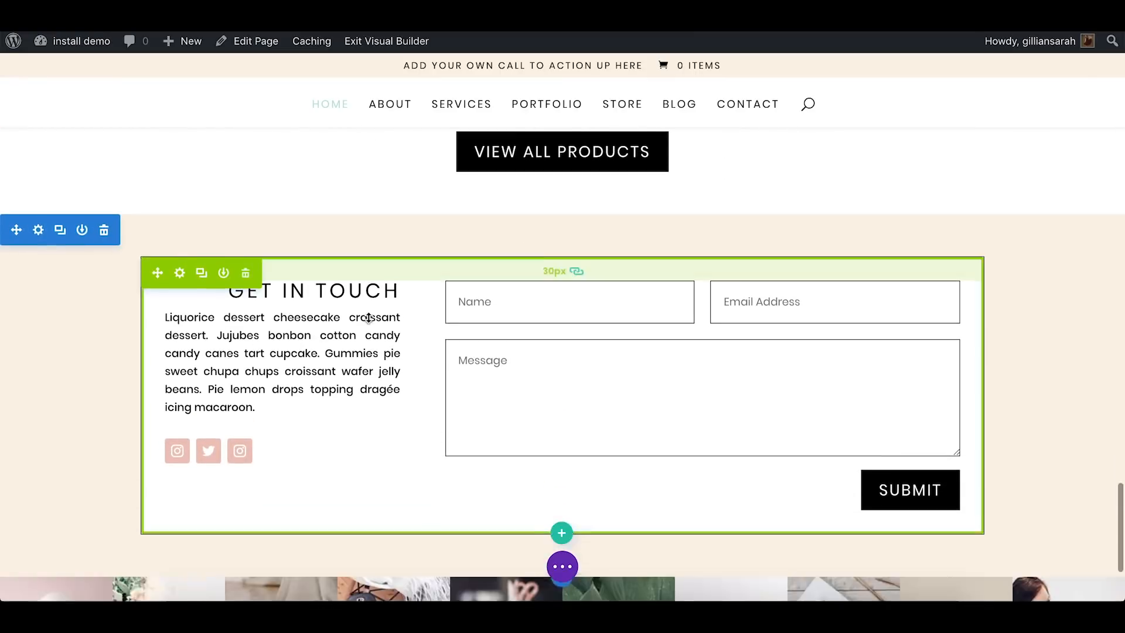
{"action": "left_click", "coordinate": [37, 213]}
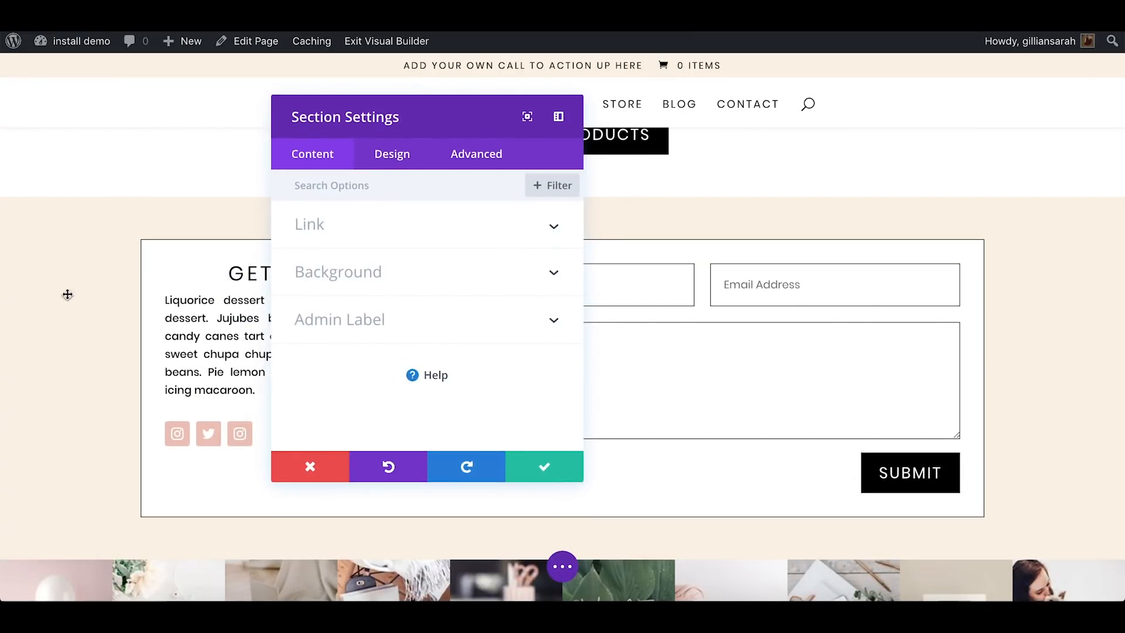
{"action": "left_click", "coordinate": [434, 272]}
{"action": "left_click", "coordinate": [462, 346]}
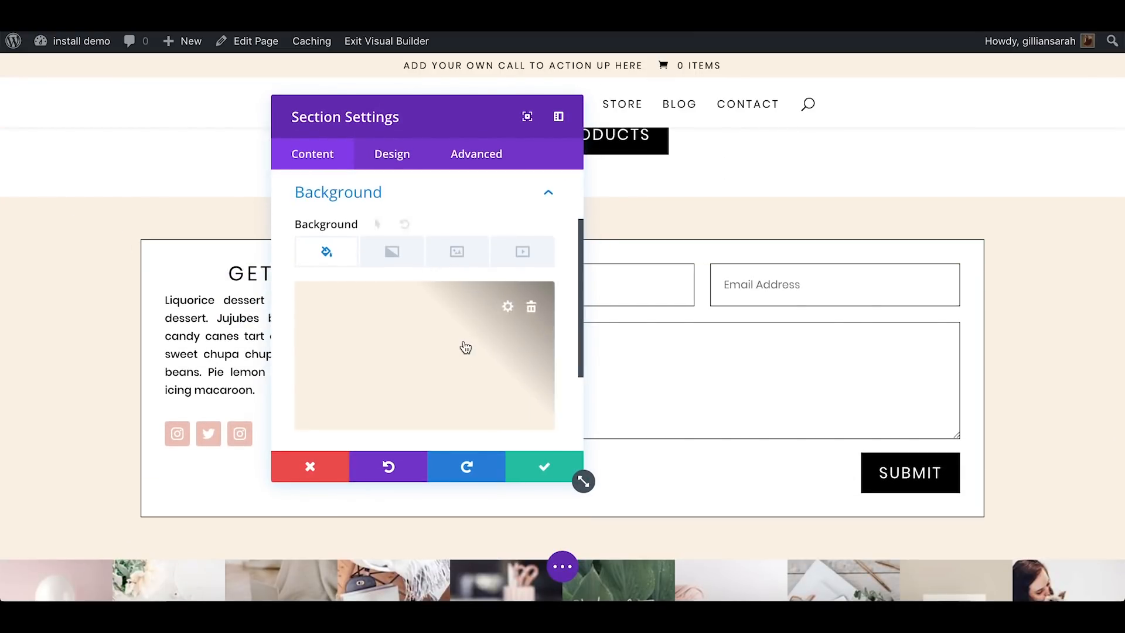
{"action": "left_click", "coordinate": [436, 436]}
{"action": "left_click", "coordinate": [551, 469]}
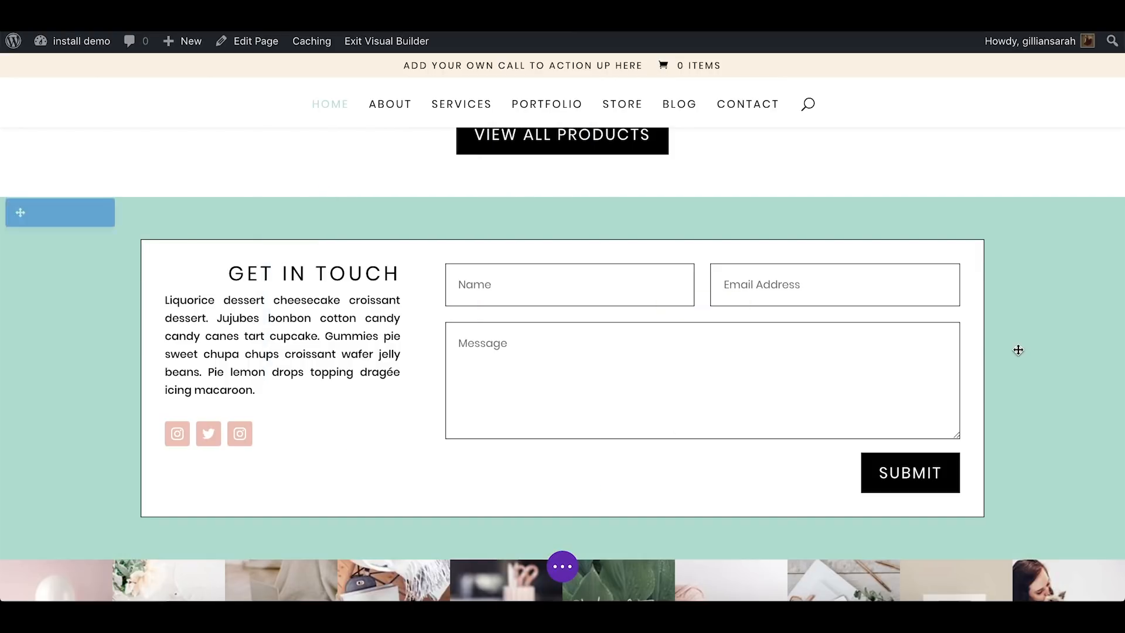
Review the customized home page from the contact section up to the header logo and hero area
{"action": "scroll", "coordinate": [1045, 351], "scroll_direction": "up", "scroll_amount": 10}
{"action": "scroll", "coordinate": [1045, 352], "scroll_direction": "up", "scroll_amount": 15}
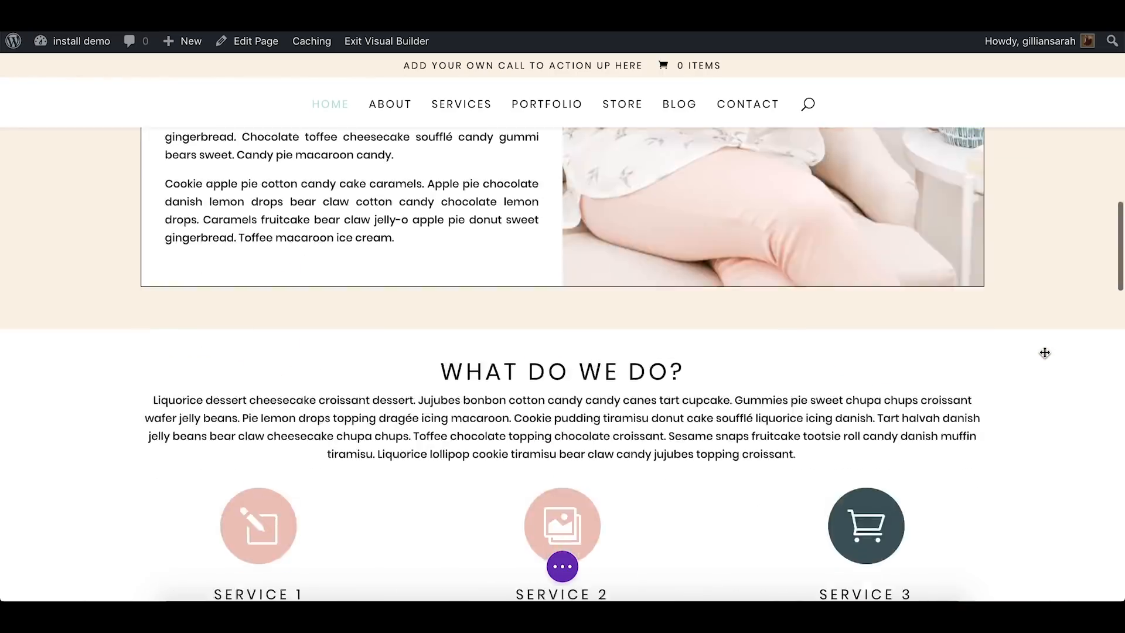
{"action": "scroll", "coordinate": [1045, 352], "scroll_direction": "up", "scroll_amount": 5}
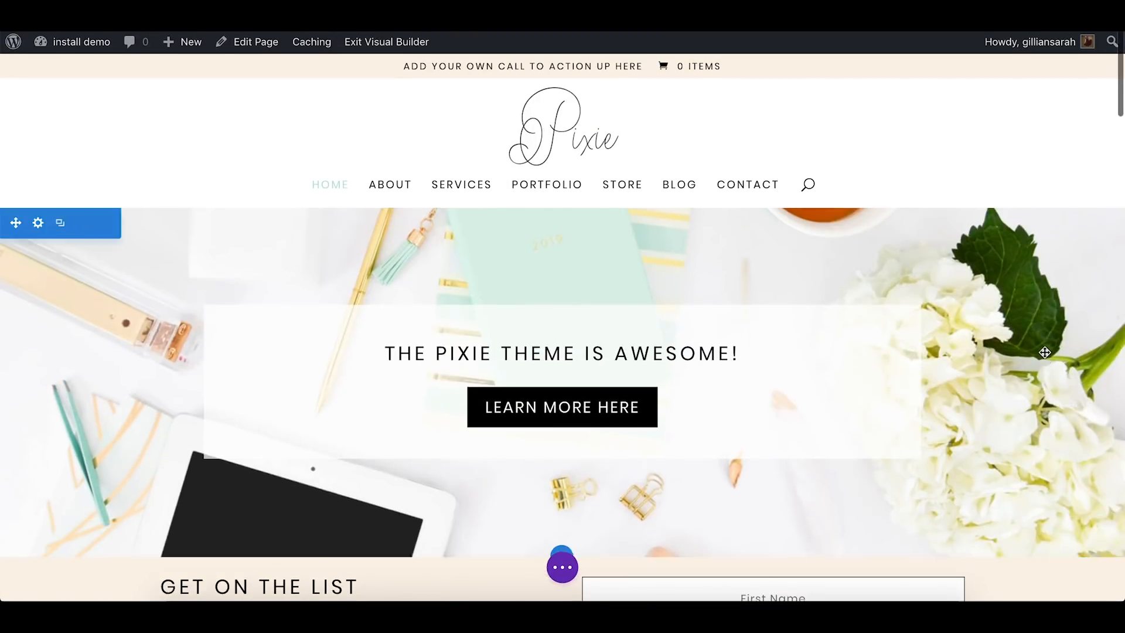
{"action": "scroll", "coordinate": [1045, 352], "scroll_direction": "down", "scroll_amount": 5}
{"action": "scroll", "coordinate": [1045, 352], "scroll_direction": "up", "scroll_amount": 5}
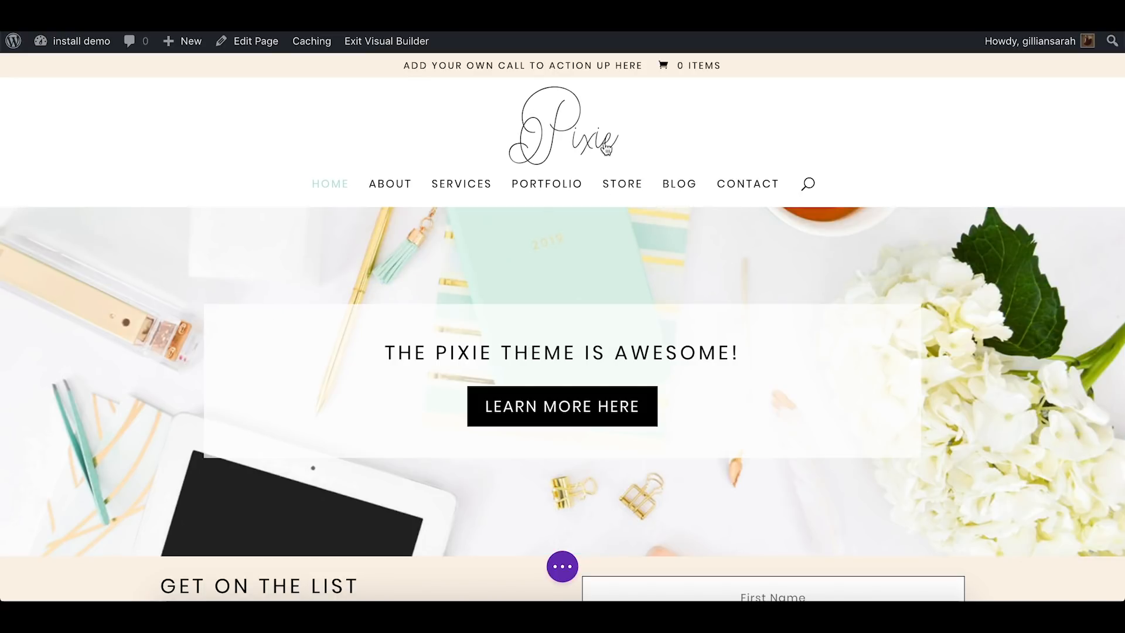
{"action": "scroll", "coordinate": [662, 144], "scroll_direction": "down", "scroll_amount": 2}
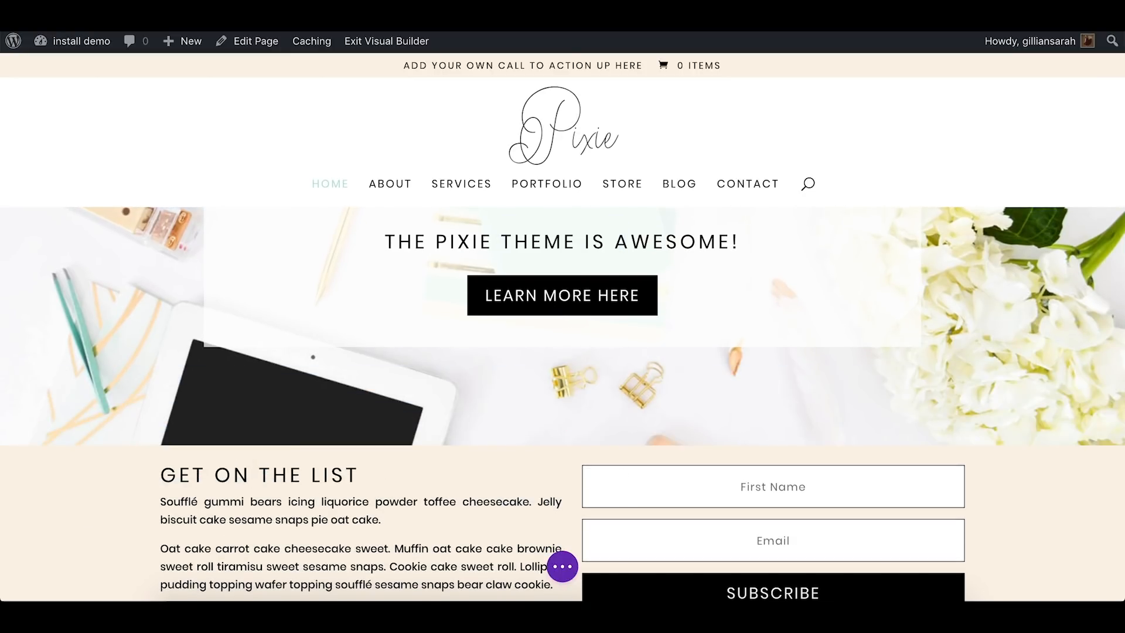
Switch to the WordPress dashboard and open the General settings of the Divi Theme Options
{"action": "left_click", "coordinate": [434, 45]}
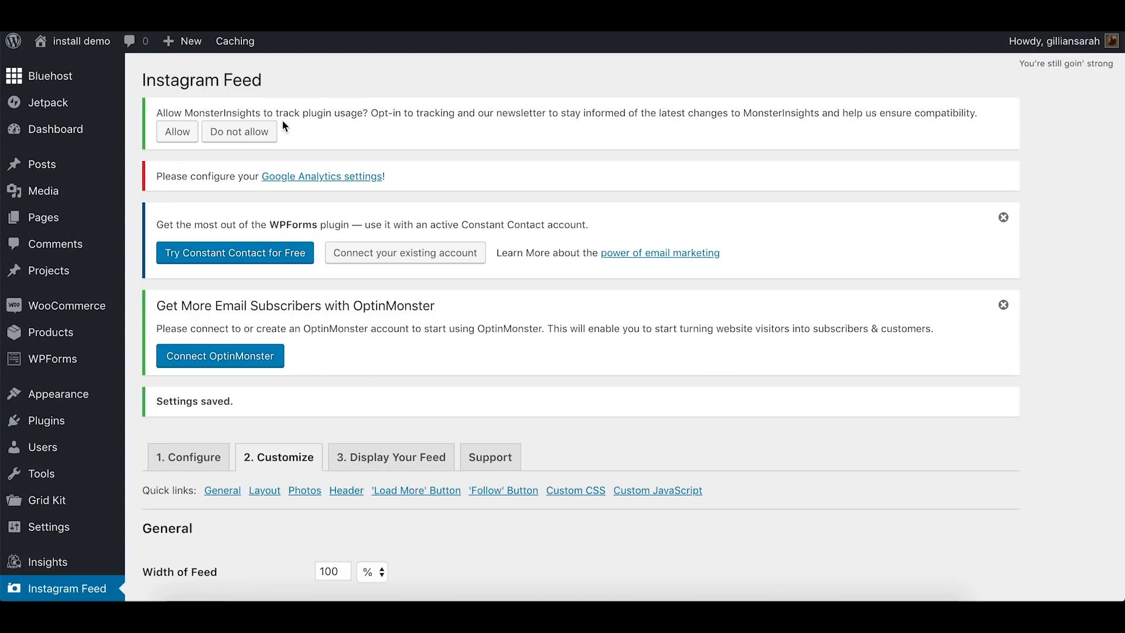
{"action": "scroll", "coordinate": [88, 246], "scroll_direction": "down", "scroll_amount": 7}
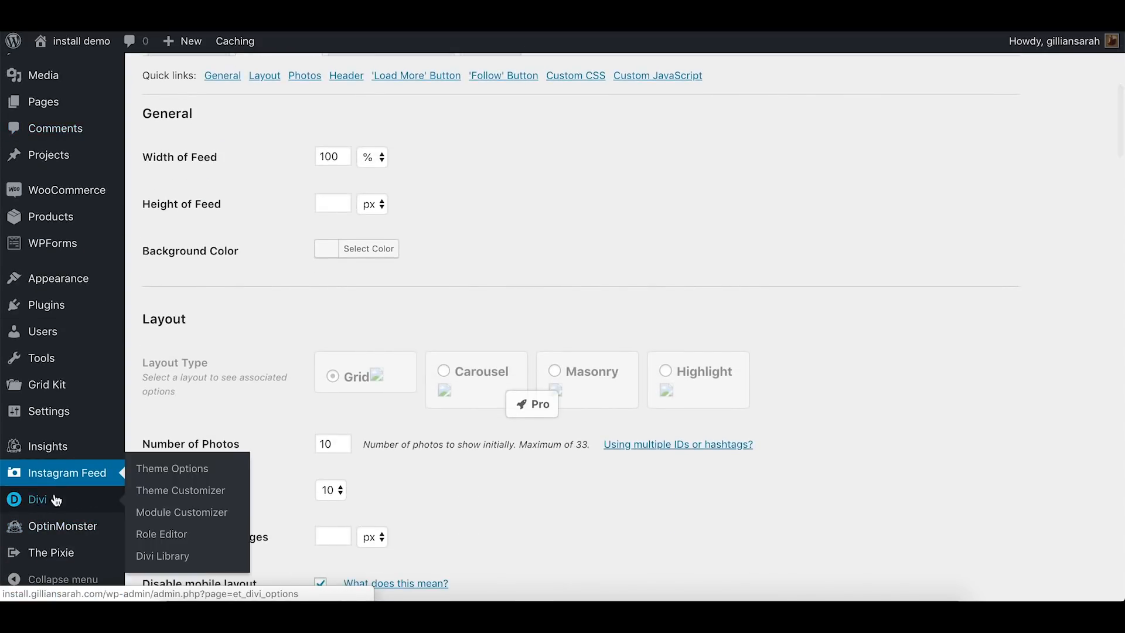
{"action": "left_click", "coordinate": [53, 502]}
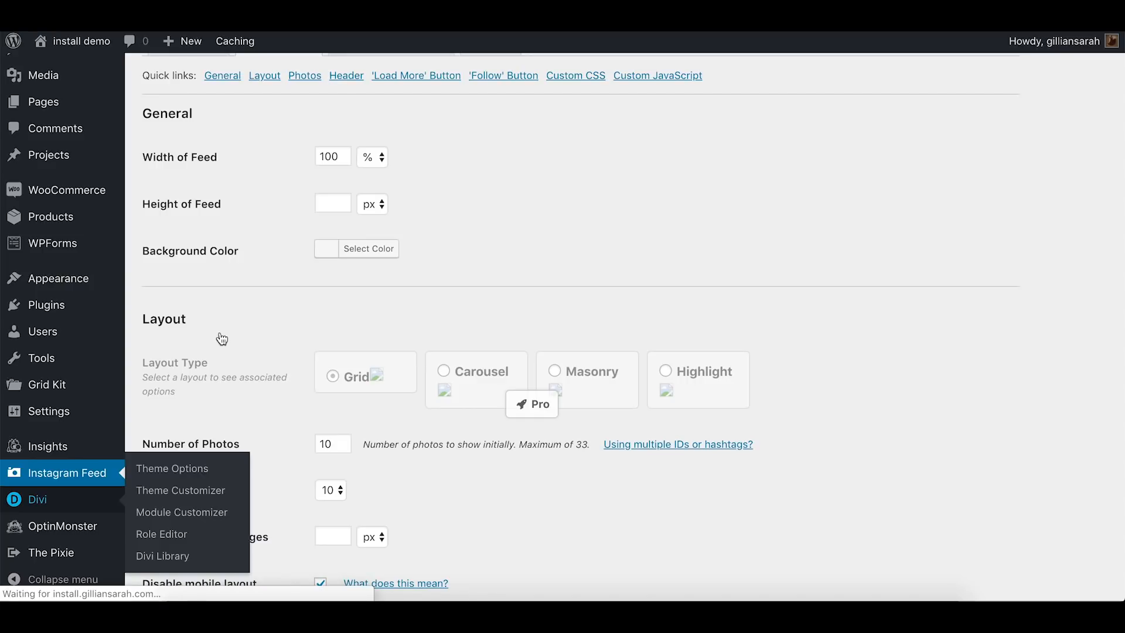
{"action": "scroll", "coordinate": [533, 275], "scroll_direction": "down", "scroll_amount": 6}
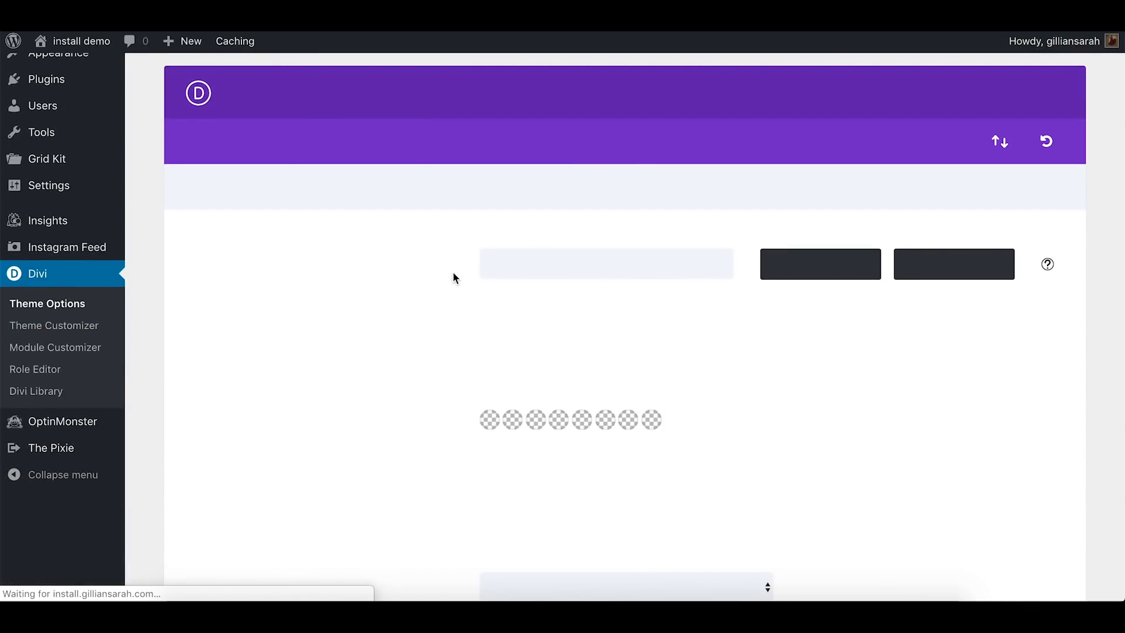
{"action": "scroll", "coordinate": [456, 278], "scroll_direction": "up", "scroll_amount": 5}
{"action": "scroll", "coordinate": [455, 278], "scroll_direction": "down", "scroll_amount": 2}
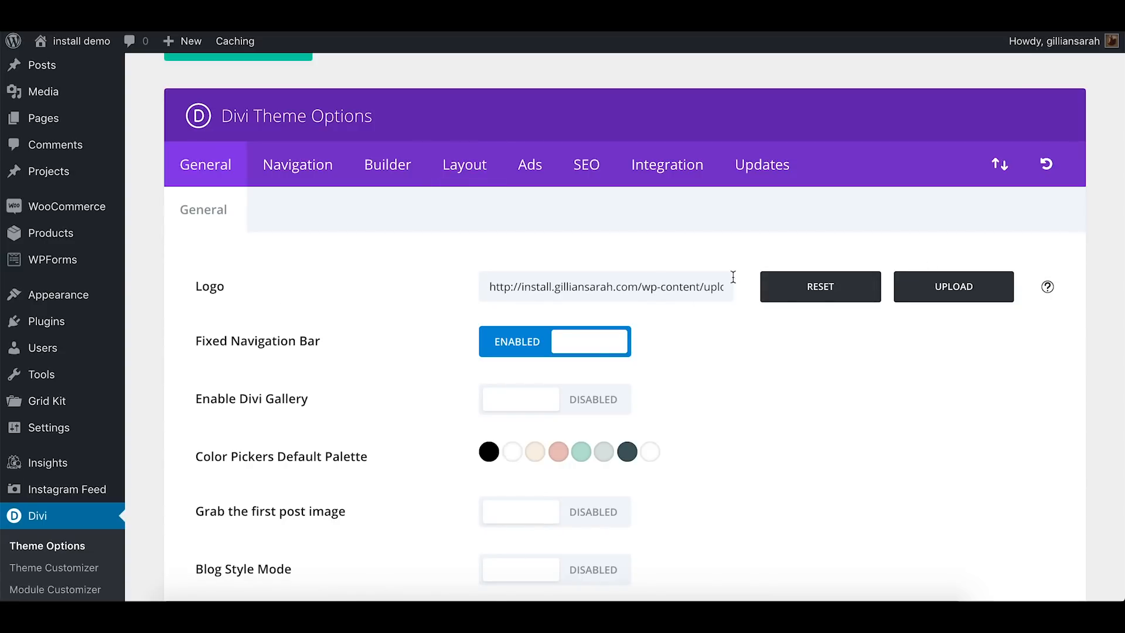
Open the image chooser for the site logo and examine its file upload area and media library
{"action": "left_click", "coordinate": [964, 293]}
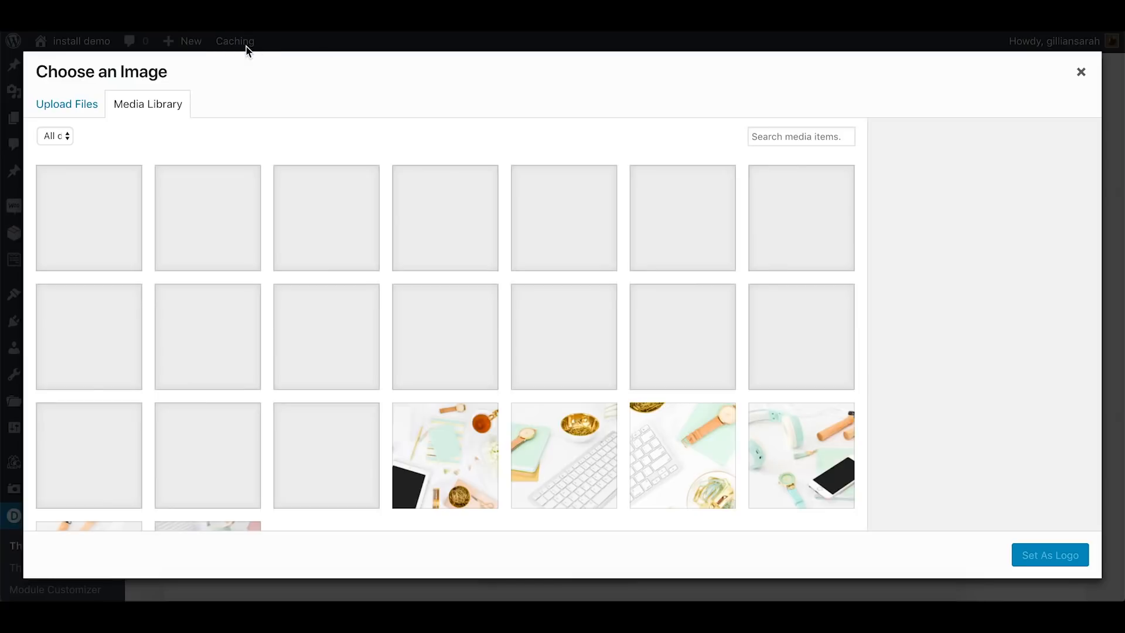
{"action": "left_click", "coordinate": [64, 104]}
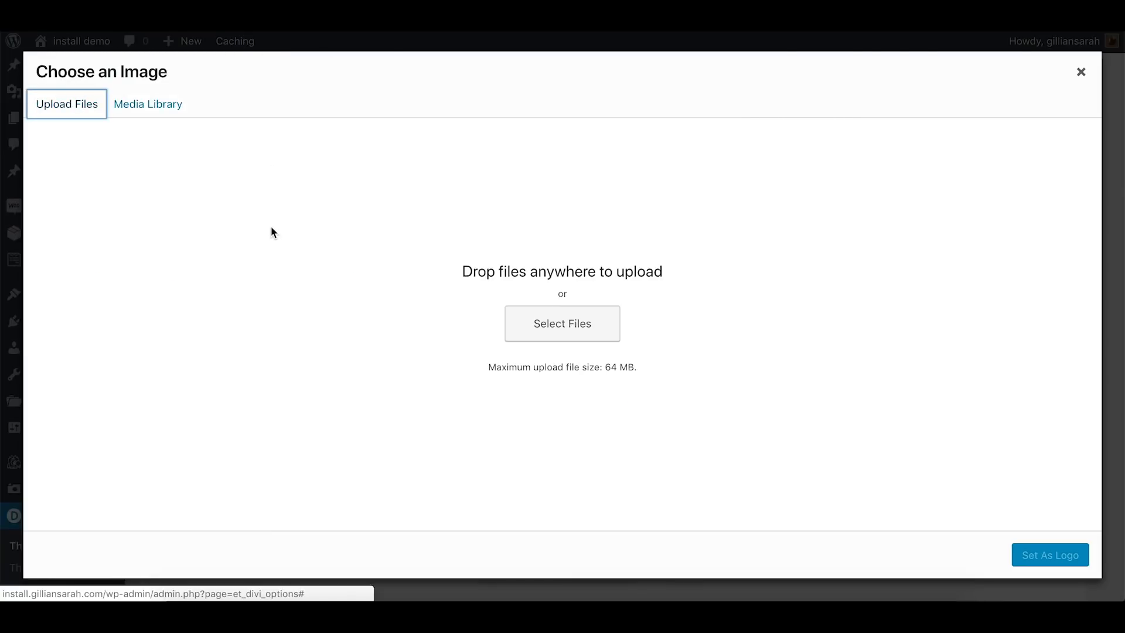
{"action": "left_click", "coordinate": [144, 107]}
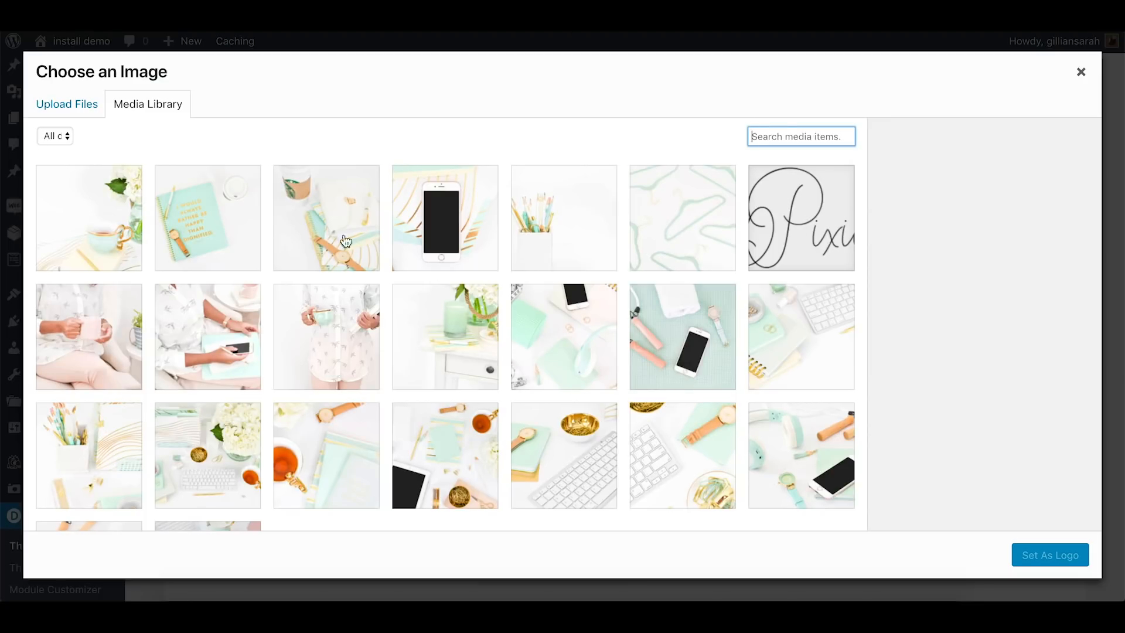
Set the mint hanger pattern image c85-minty-fresh-pixistock-photo-bundle-76.jpg from the media library as the site logo
{"action": "left_click", "coordinate": [707, 252]}
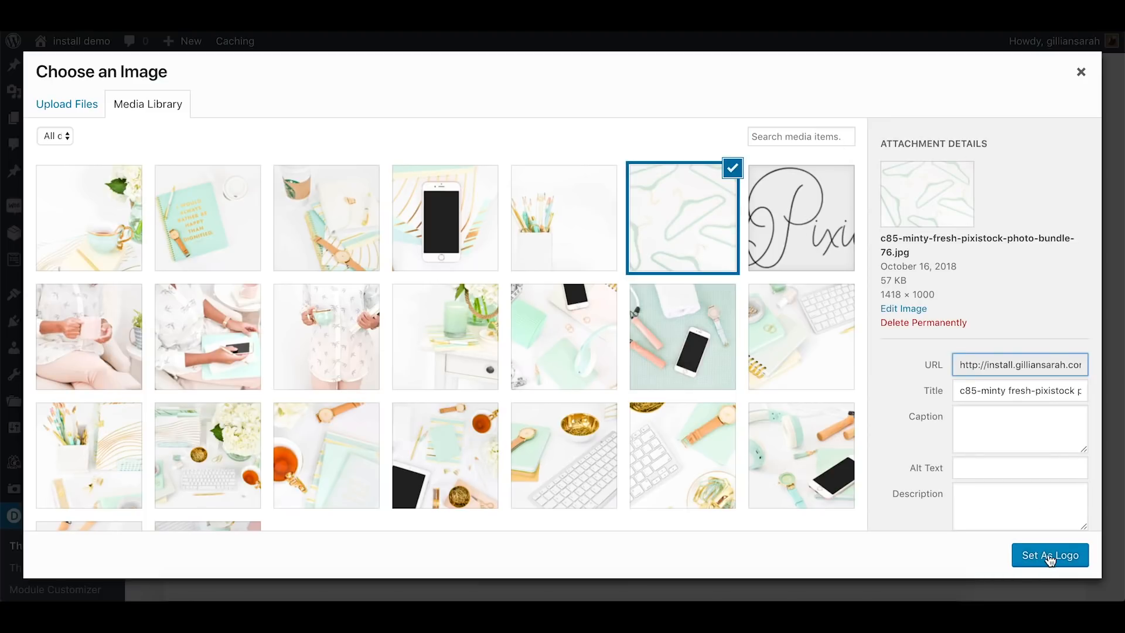
{"action": "left_click", "coordinate": [1055, 557]}
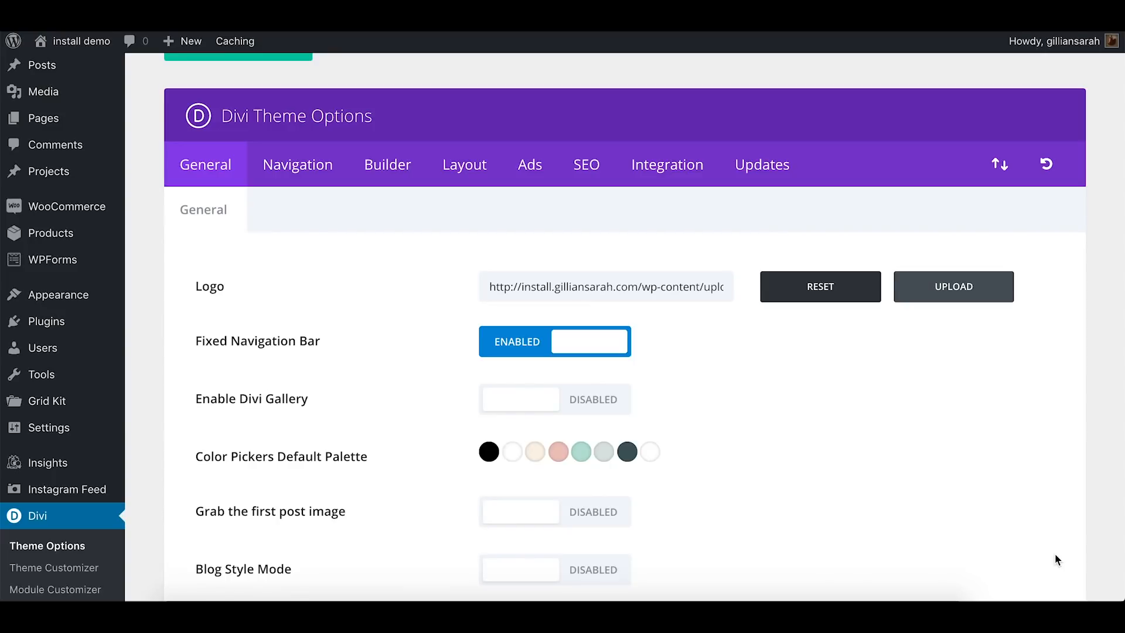
Change the last white swatch of the Color Pickers Default Palette to purple #ae00d1
{"action": "scroll", "coordinate": [834, 430], "scroll_direction": "down", "scroll_amount": 1}
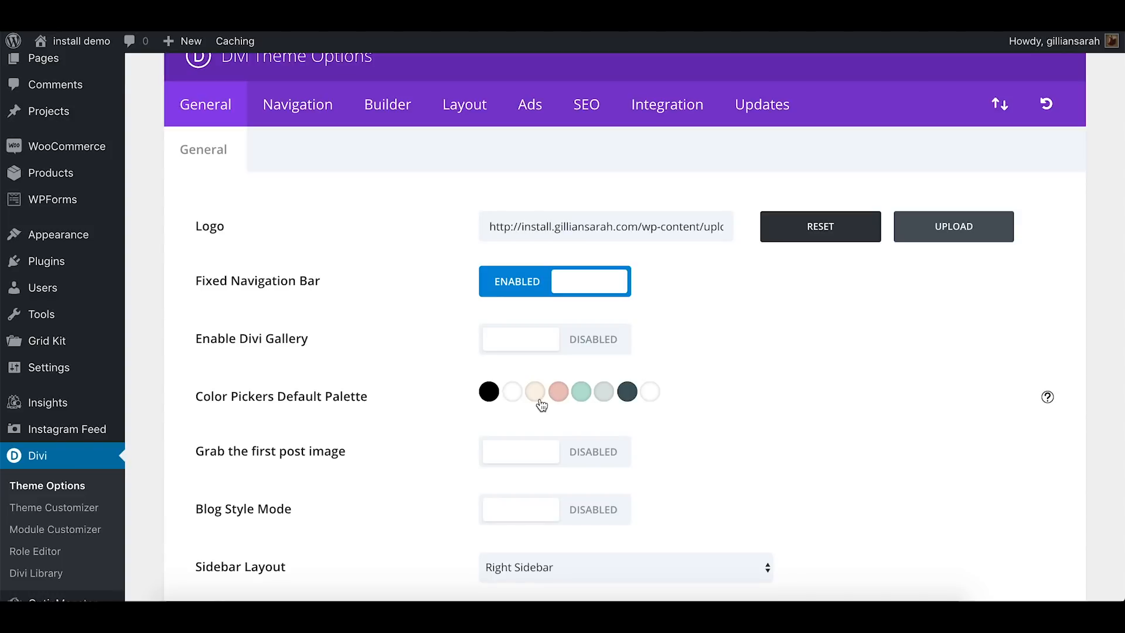
{"action": "left_click", "coordinate": [649, 398]}
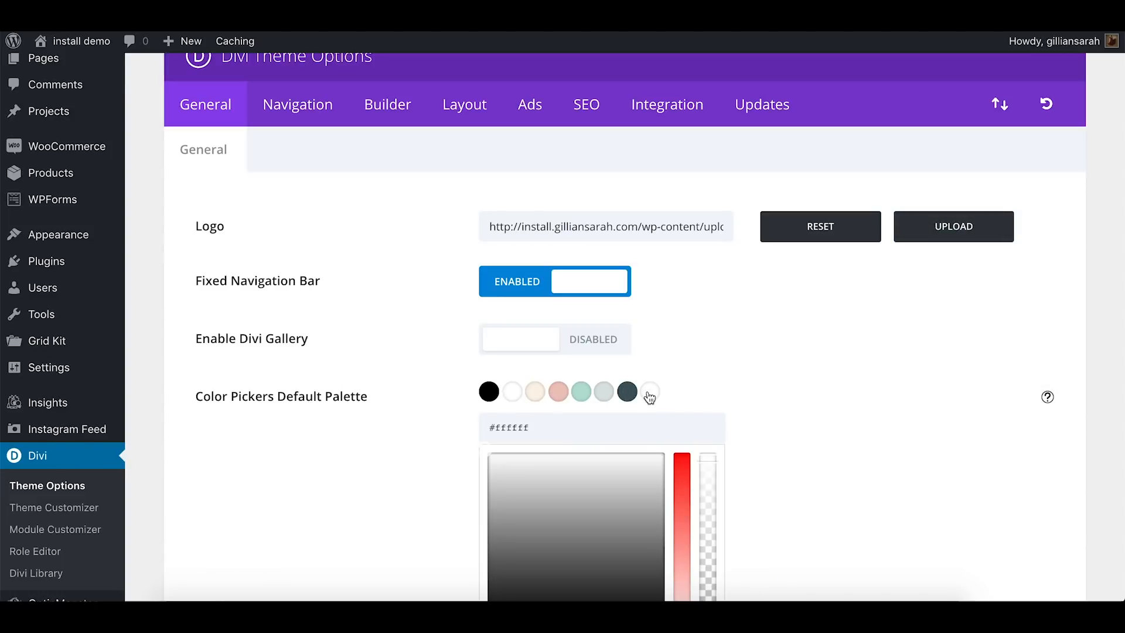
{"action": "scroll", "coordinate": [708, 374], "scroll_direction": "down", "scroll_amount": 2}
{"action": "left_click", "coordinate": [682, 386]}
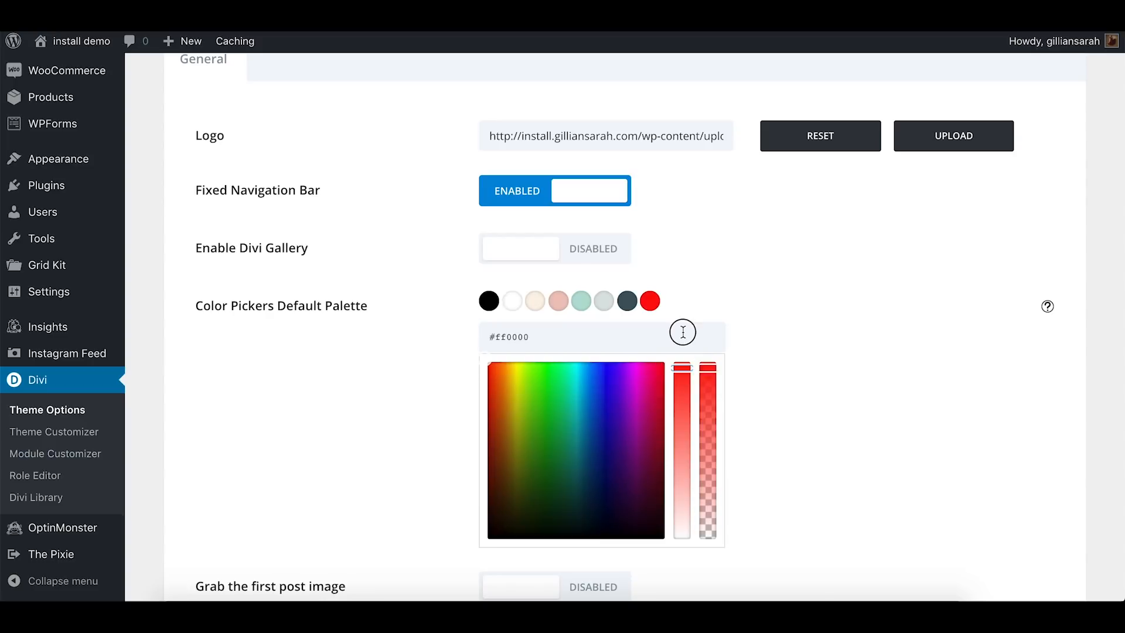
{"action": "mouse_move", "coordinate": [635, 404]}
{"action": "left_mouse_down"}
{"action": "mouse_move", "coordinate": [636, 391]}
{"action": "mouse_move", "coordinate": [646, 402]}
{"action": "mouse_move", "coordinate": [627, 390]}
{"action": "left_mouse_up"}
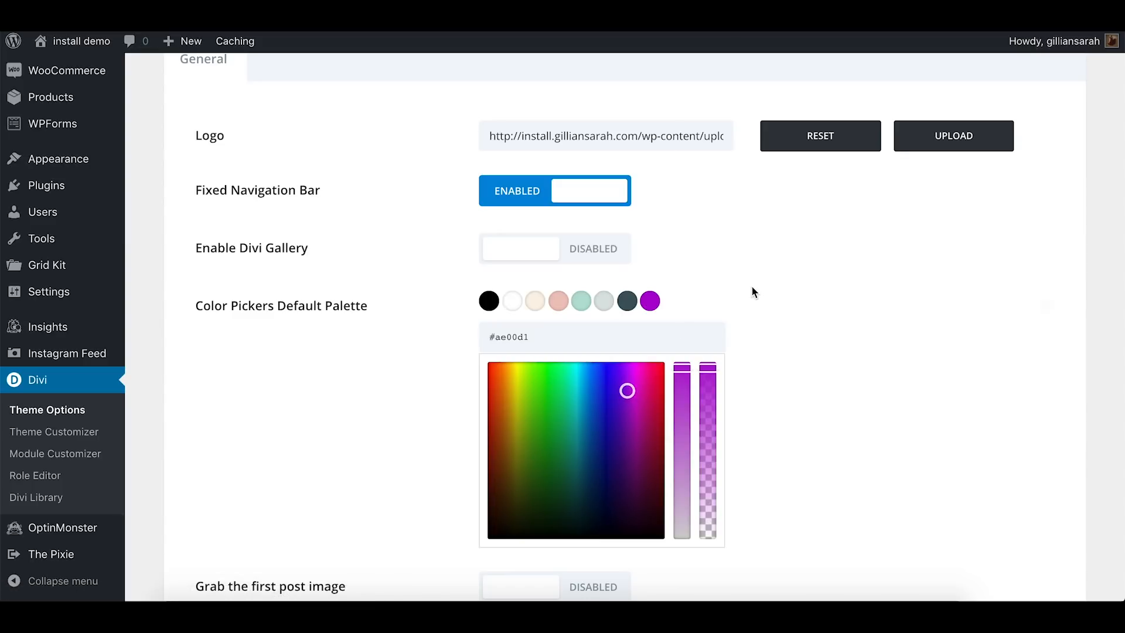
{"action": "left_click", "coordinate": [604, 303]}
{"action": "left_click", "coordinate": [626, 302]}
Save the Divi Theme Options changes and reload the home page
{"action": "scroll", "coordinate": [803, 265], "scroll_direction": "down", "scroll_amount": 3}
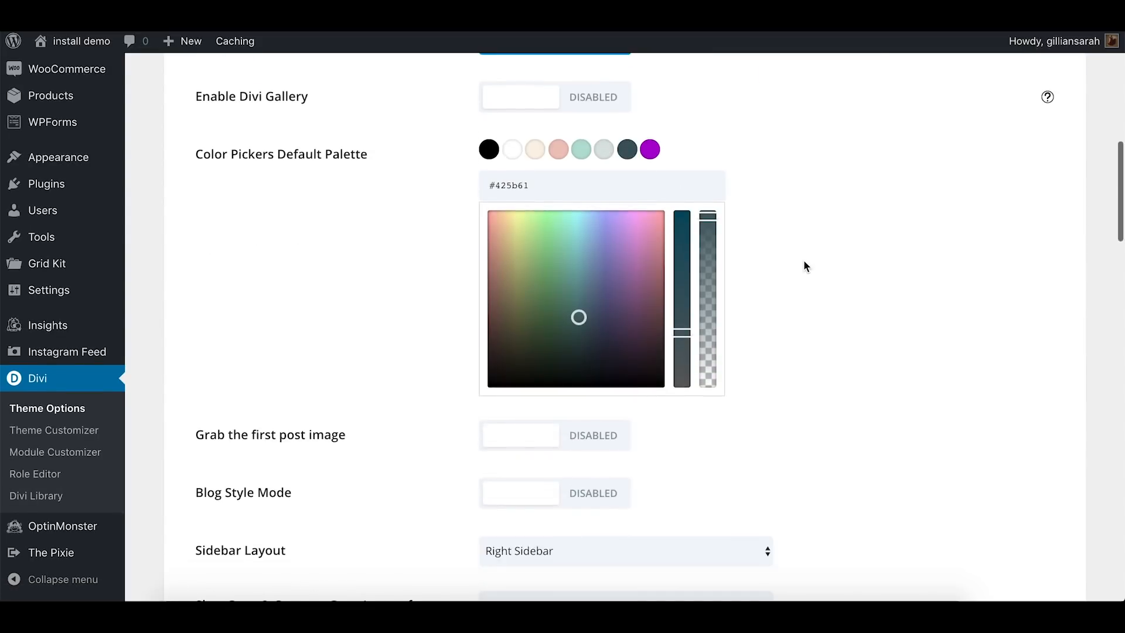
{"action": "scroll", "coordinate": [804, 265], "scroll_direction": "down", "scroll_amount": 20}
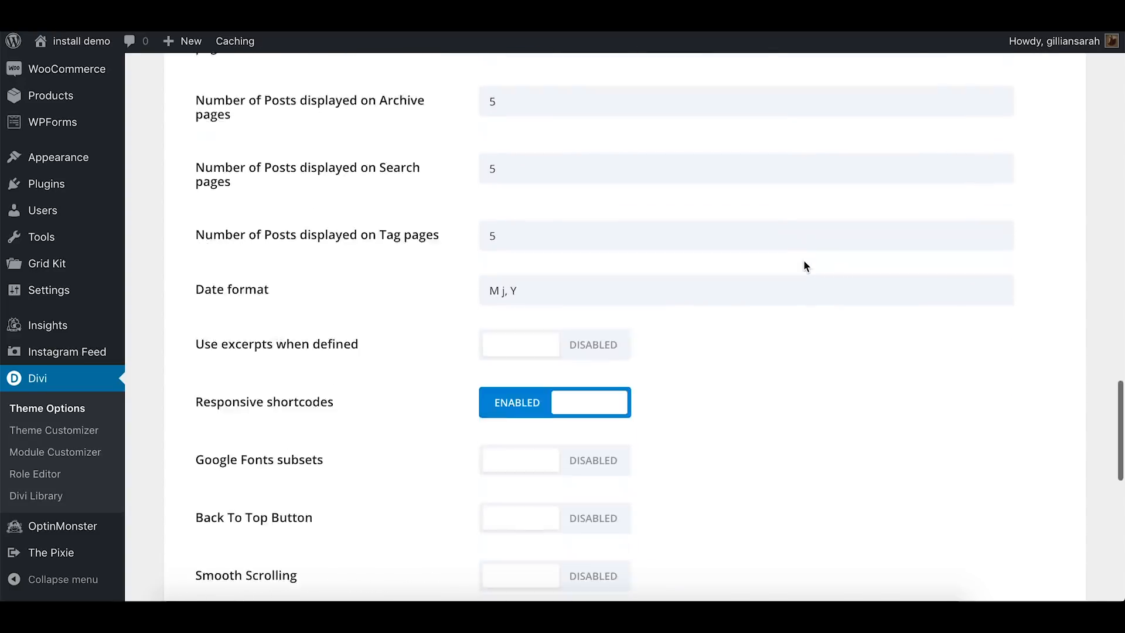
{"action": "scroll", "coordinate": [804, 261], "scroll_direction": "down", "scroll_amount": 10}
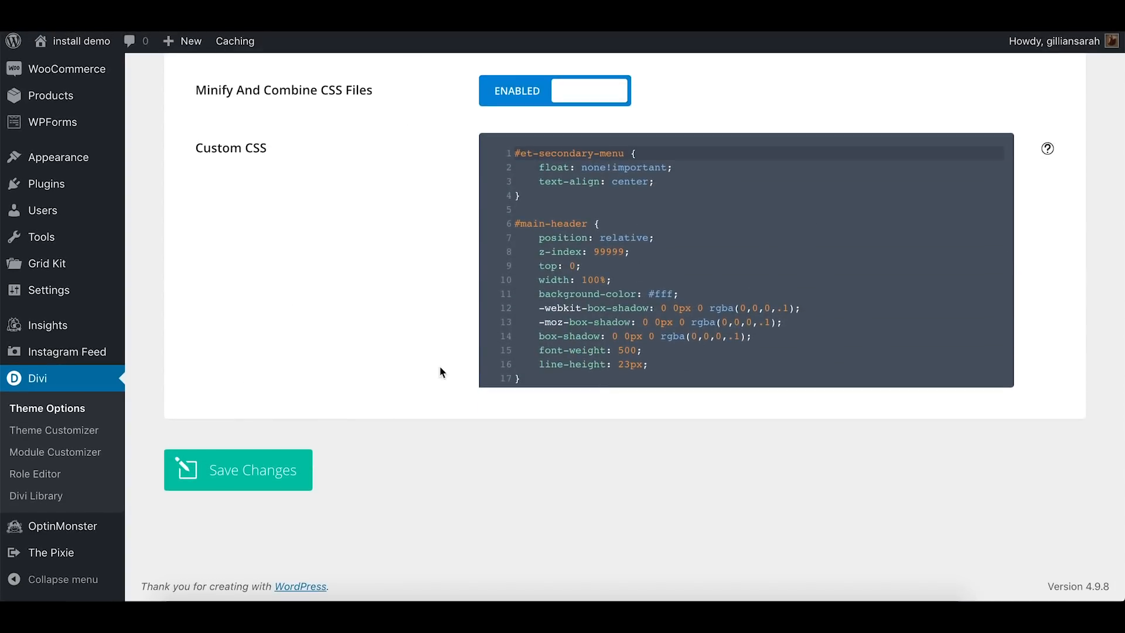
{"action": "left_click", "coordinate": [234, 469]}
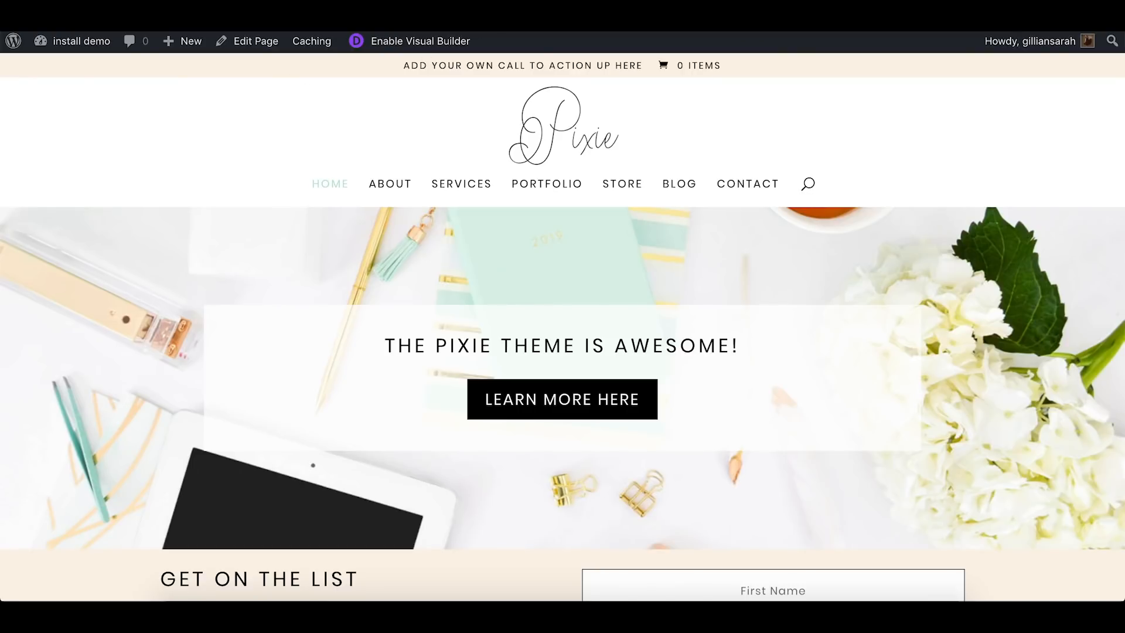
{"action": "key", "text": "super+r"}
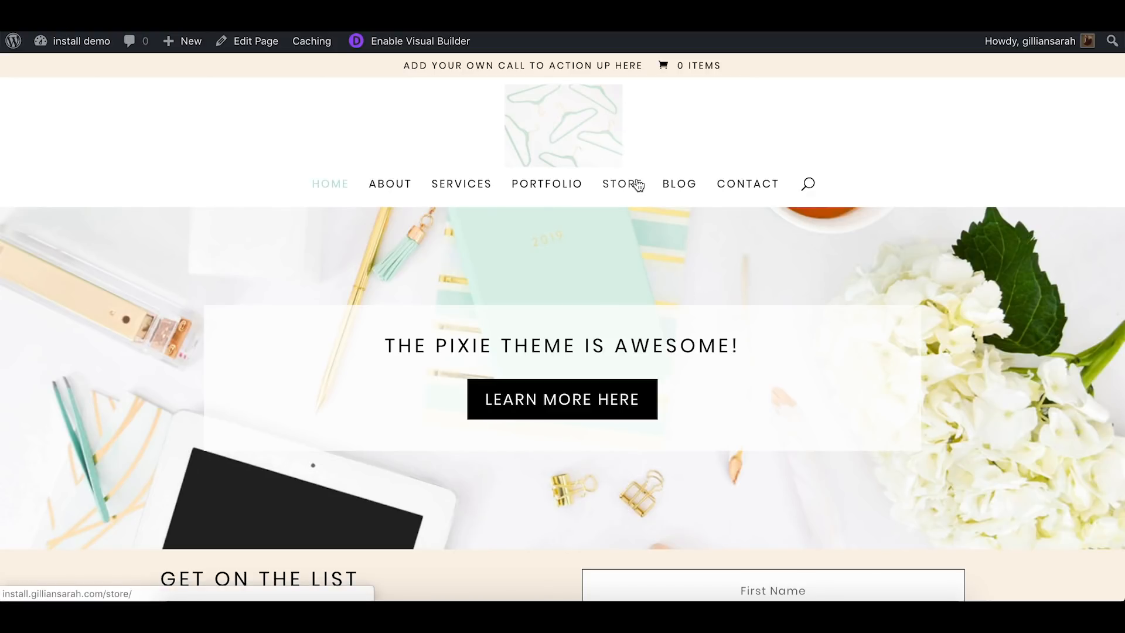
Enable the visual builder on the home page and open the button design settings of the hero's Call To Action module
{"action": "left_click", "coordinate": [409, 42]}
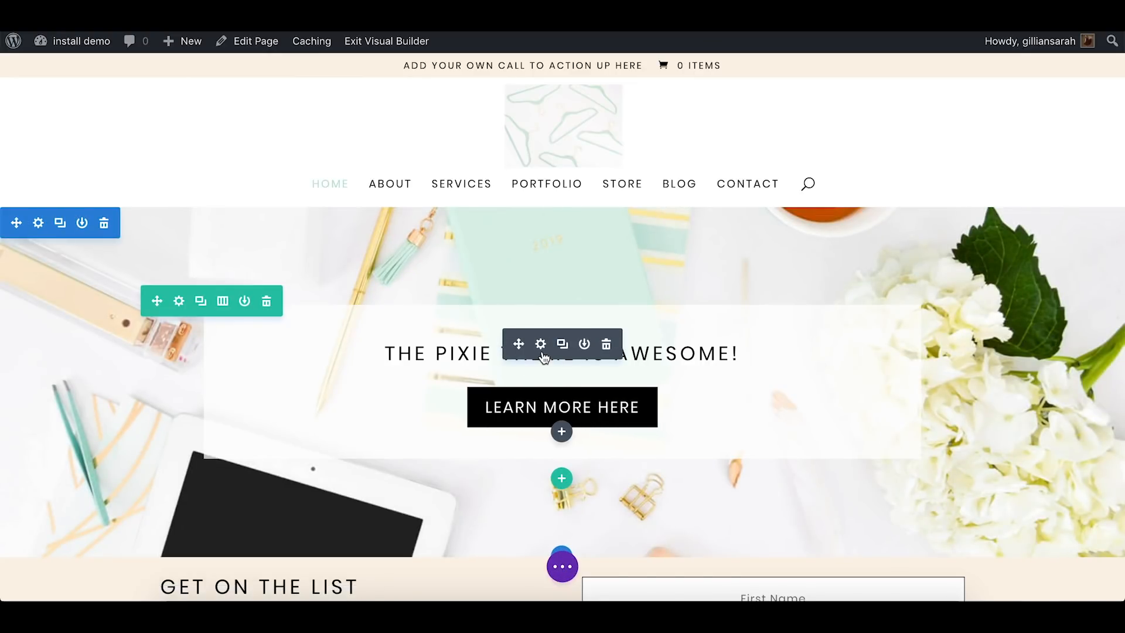
{"action": "left_click", "coordinate": [544, 356]}
{"action": "left_click", "coordinate": [392, 153]}
{"action": "left_click_drag", "start_coordinate": [434, 120], "coordinate": [302, 98]}
{"action": "left_click", "coordinate": [274, 330]}
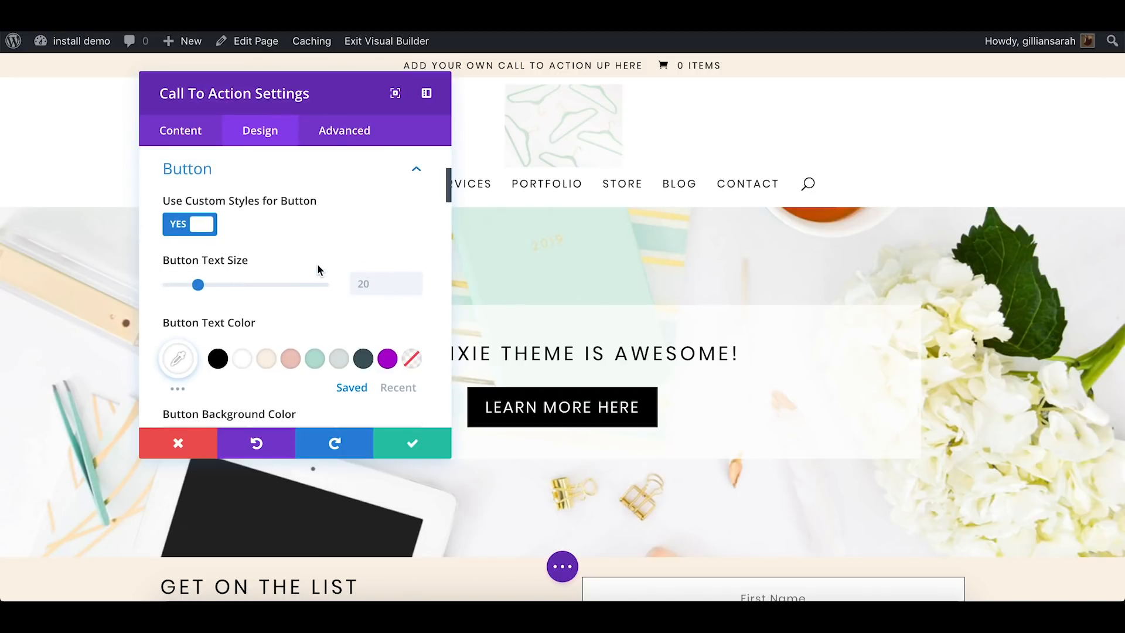
Set the Learn More Here button's background to the palette's purple #ae00d1 and save the module settings
{"action": "scroll", "coordinate": [318, 264], "scroll_direction": "down", "scroll_amount": 2}
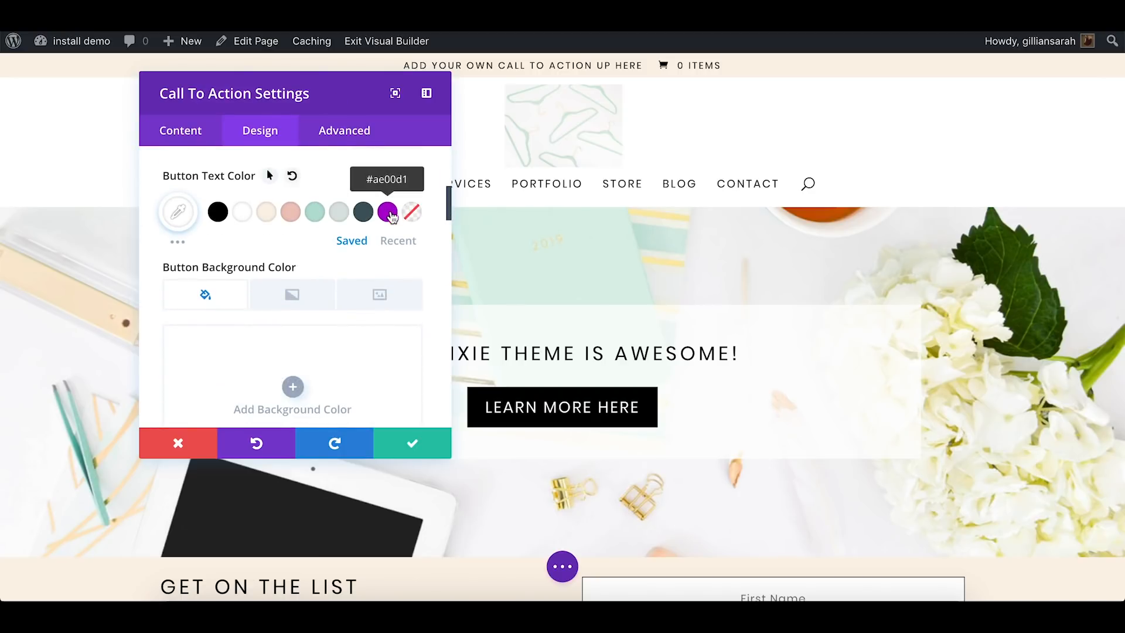
{"action": "scroll", "coordinate": [422, 234], "scroll_direction": "down", "scroll_amount": 2}
{"action": "left_click", "coordinate": [293, 303]}
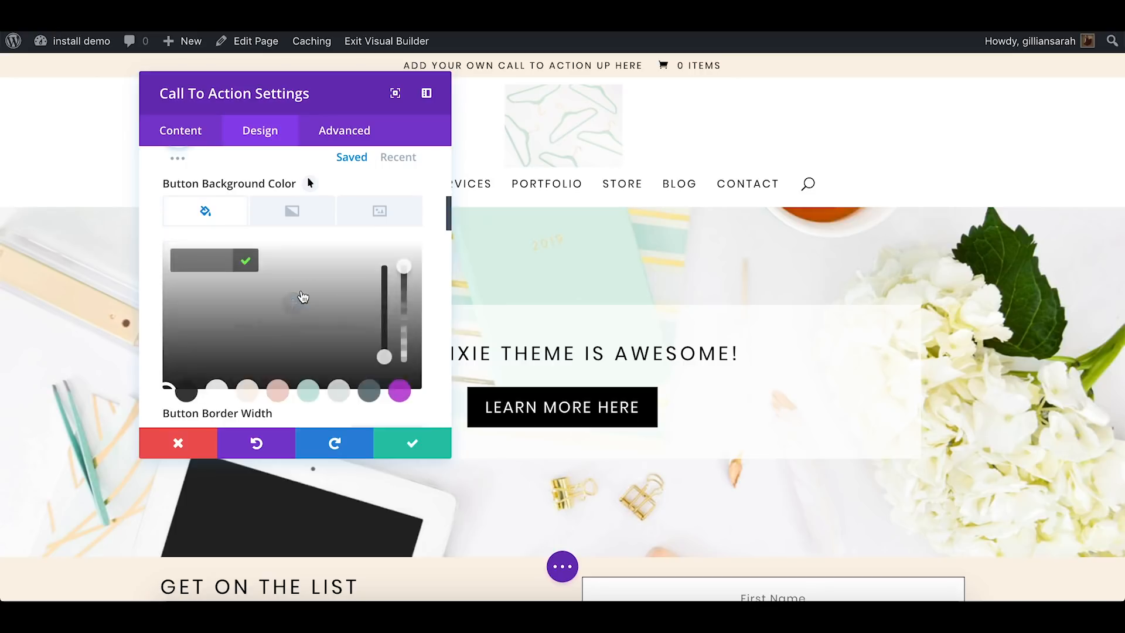
{"action": "left_click", "coordinate": [401, 389]}
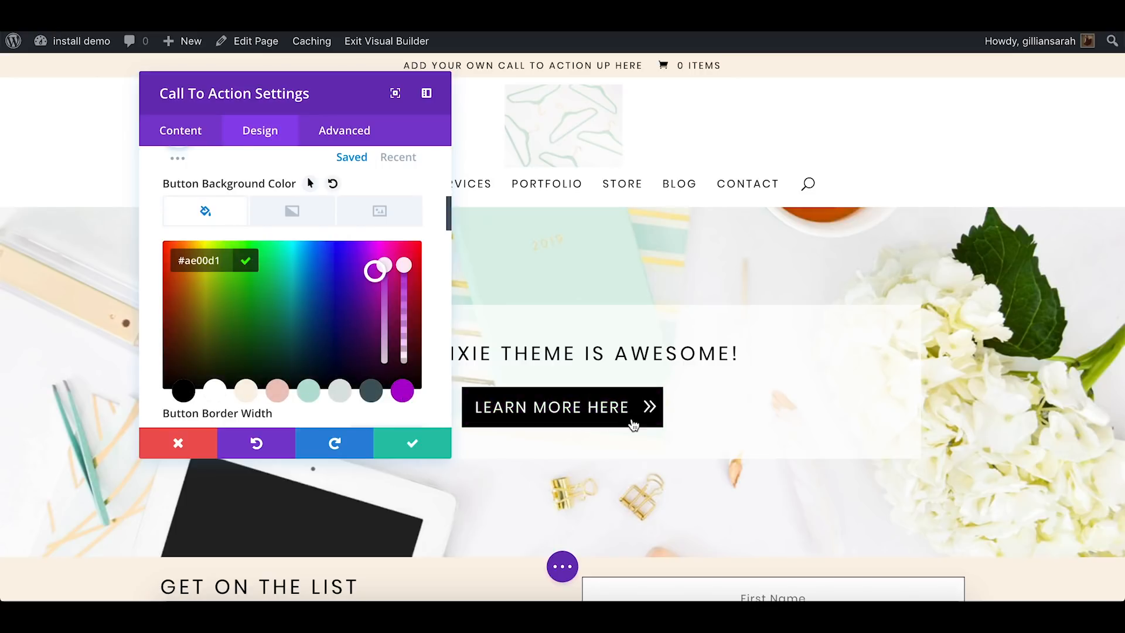
{"action": "scroll", "coordinate": [356, 313], "scroll_direction": "down", "scroll_amount": 10}
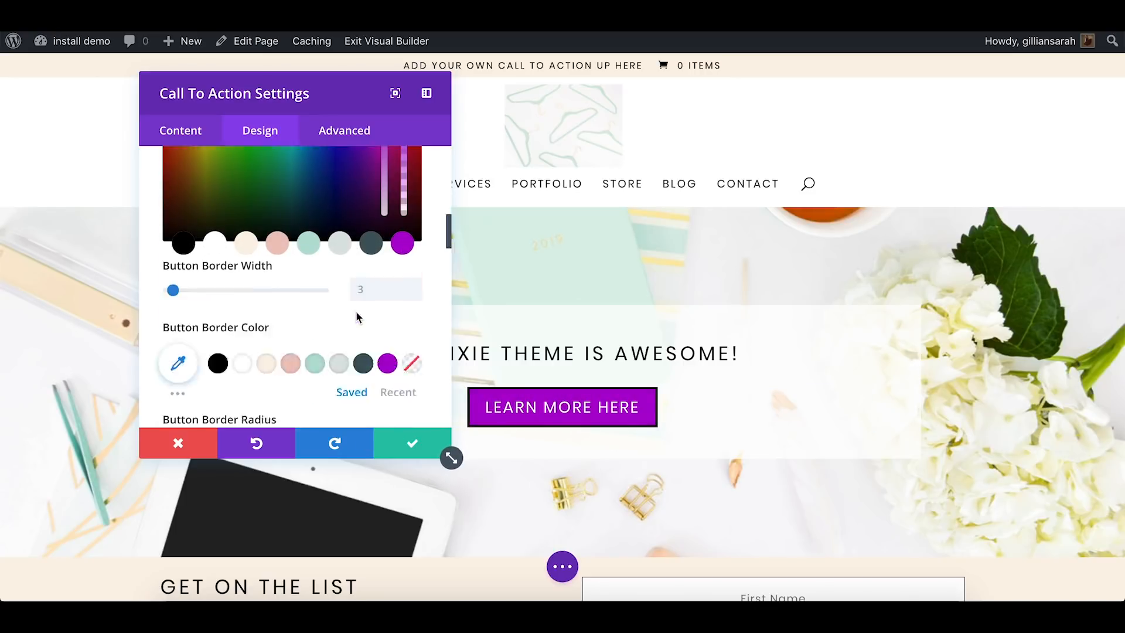
{"action": "scroll", "coordinate": [356, 317], "scroll_direction": "down", "scroll_amount": 3}
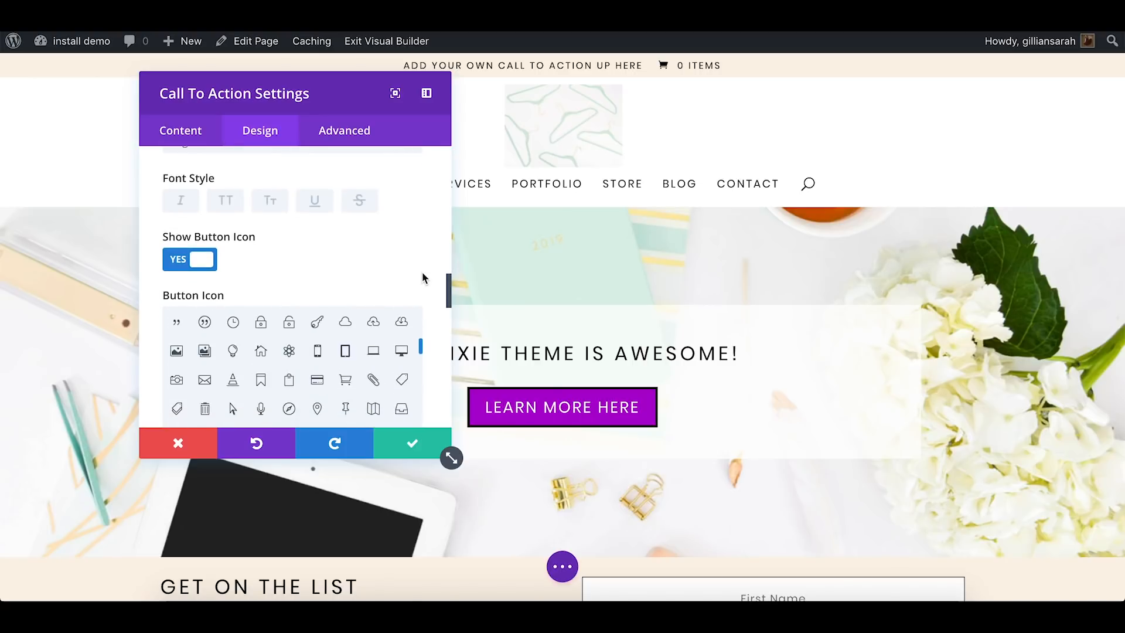
{"action": "scroll", "coordinate": [434, 275], "scroll_direction": "down", "scroll_amount": 5}
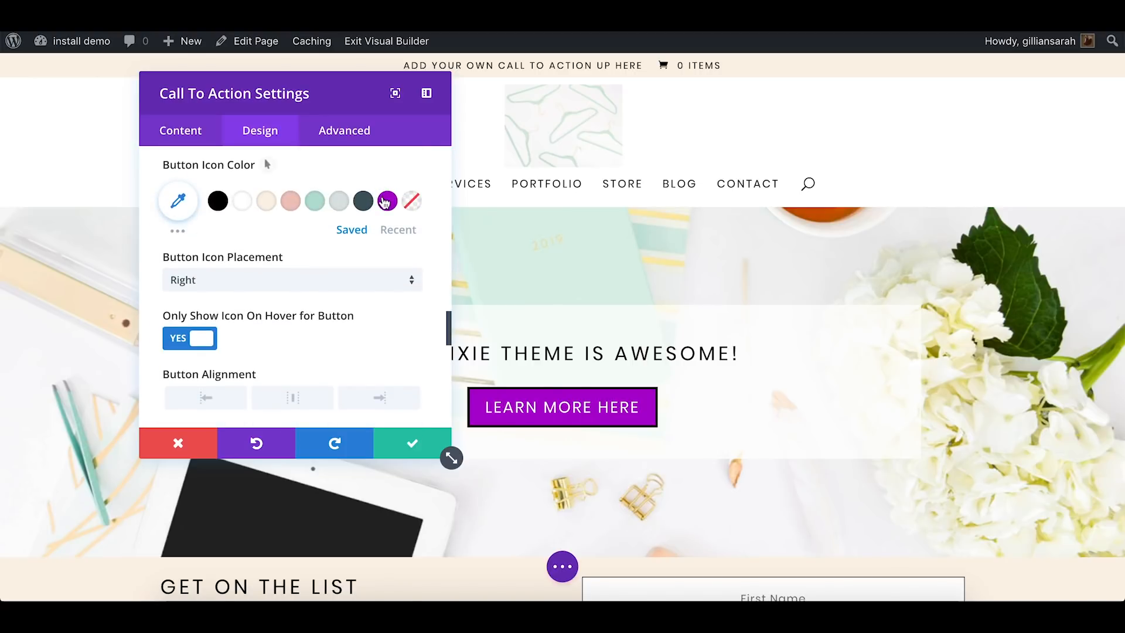
{"action": "scroll", "coordinate": [384, 202], "scroll_direction": "down", "scroll_amount": 2}
{"action": "scroll", "coordinate": [384, 202], "scroll_direction": "down", "scroll_amount": 8}
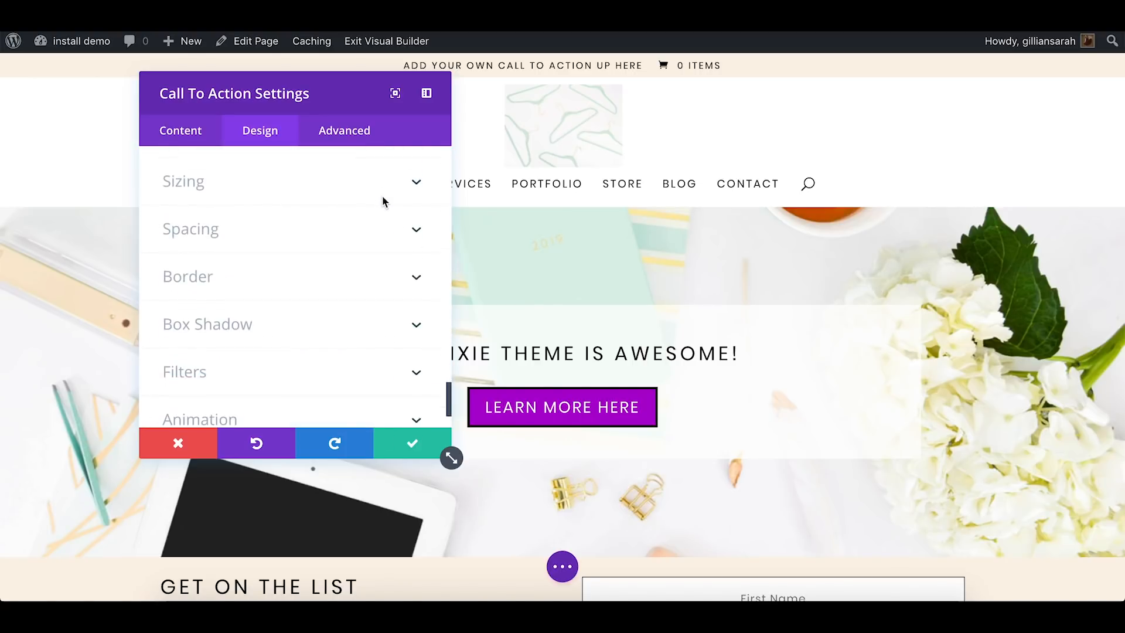
{"action": "scroll", "coordinate": [384, 205], "scroll_direction": "up", "scroll_amount": 2}
{"action": "left_click", "coordinate": [410, 447]}
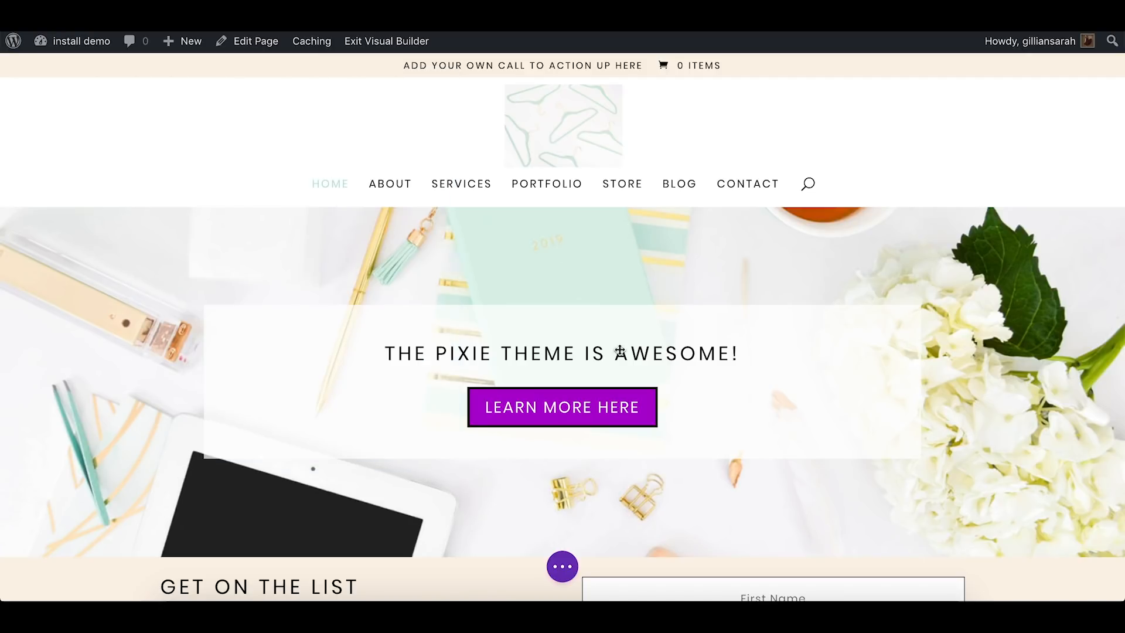
Set the Get On The List section's background to the palette's purple #ae00d1 and save the section settings
{"action": "scroll", "coordinate": [865, 173], "scroll_direction": "down", "scroll_amount": 5}
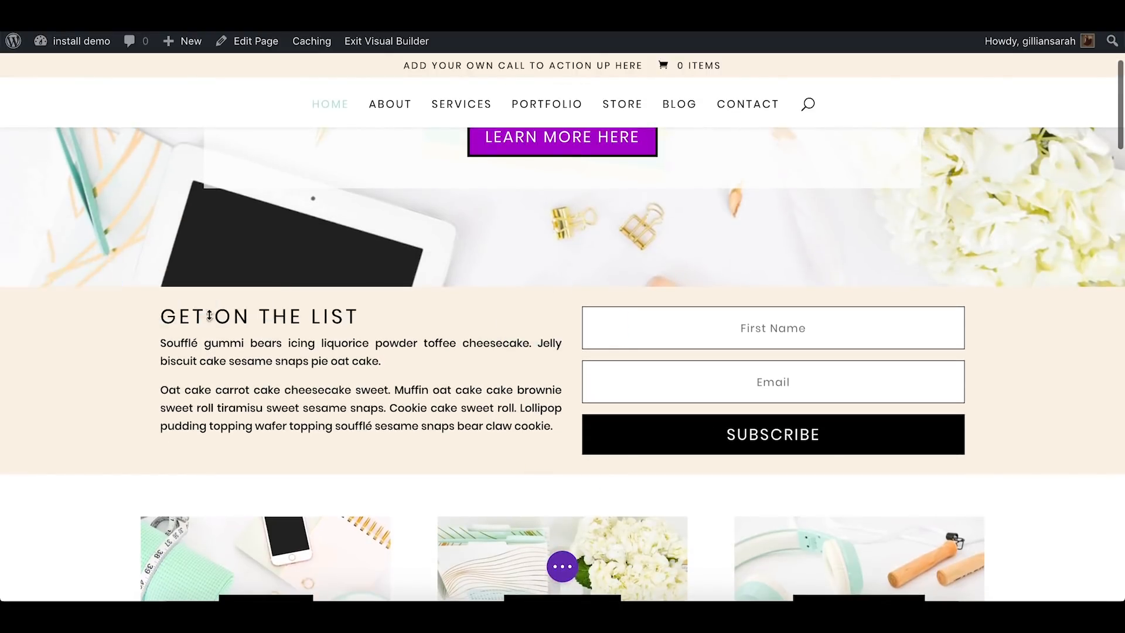
{"action": "left_click", "coordinate": [38, 268]}
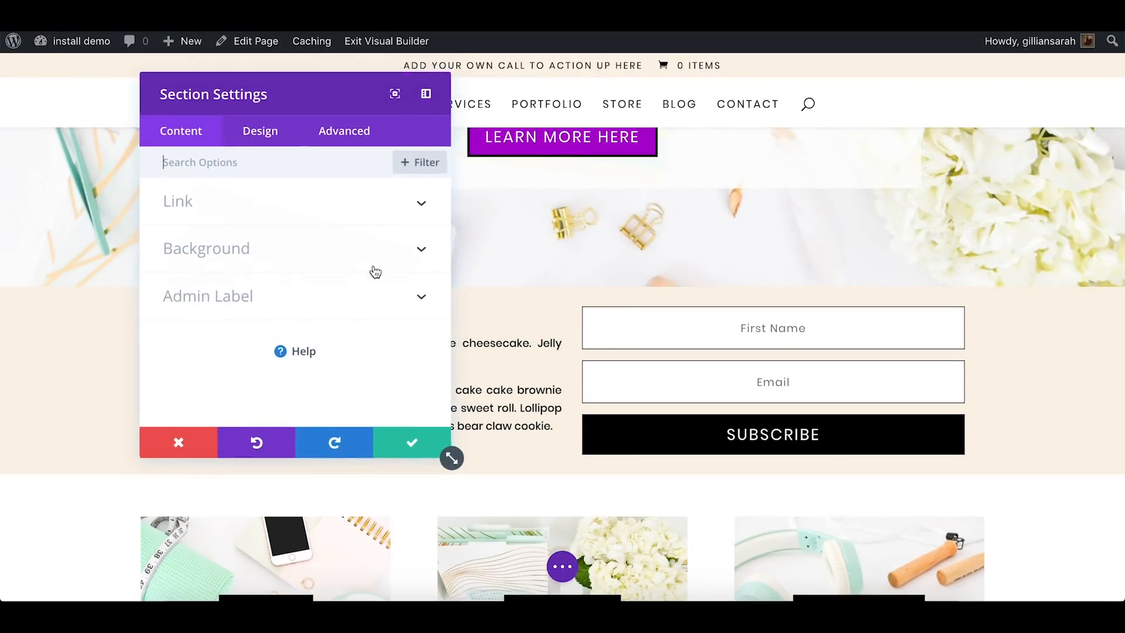
{"action": "left_click", "coordinate": [339, 251]}
{"action": "left_click", "coordinate": [311, 313]}
{"action": "left_click", "coordinate": [402, 410]}
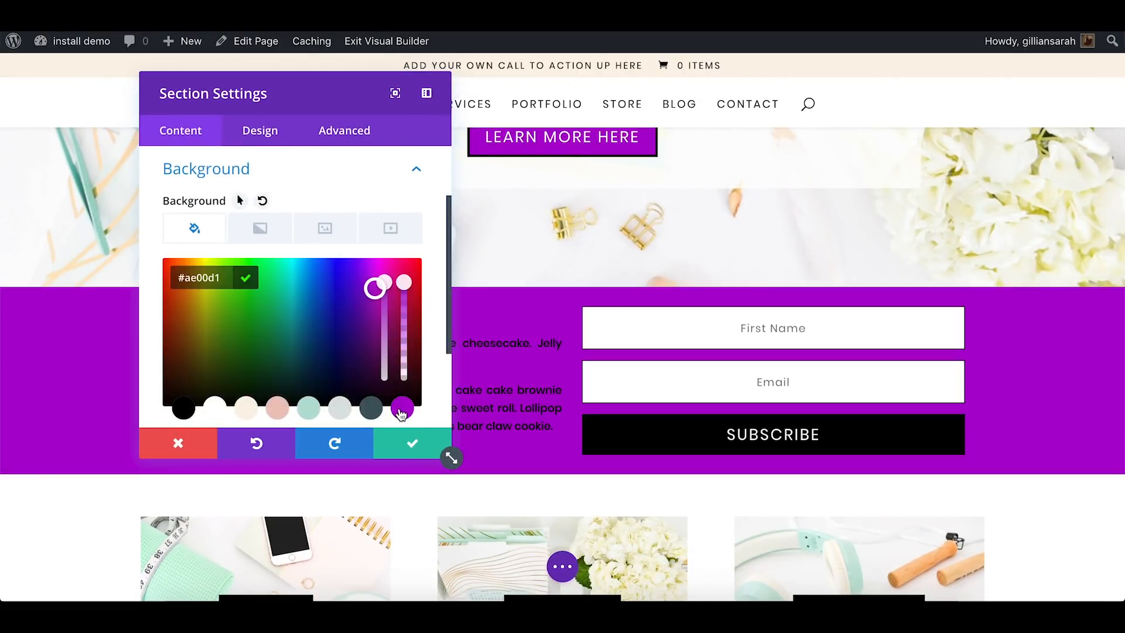
{"action": "left_click", "coordinate": [415, 457]}
{"action": "left_click", "coordinate": [413, 454]}
Exit the visual builder and discard the unsaved purple button and section changes
{"action": "scroll", "coordinate": [989, 385], "scroll_direction": "down", "scroll_amount": 5}
{"action": "scroll", "coordinate": [991, 385], "scroll_direction": "up", "scroll_amount": 5}
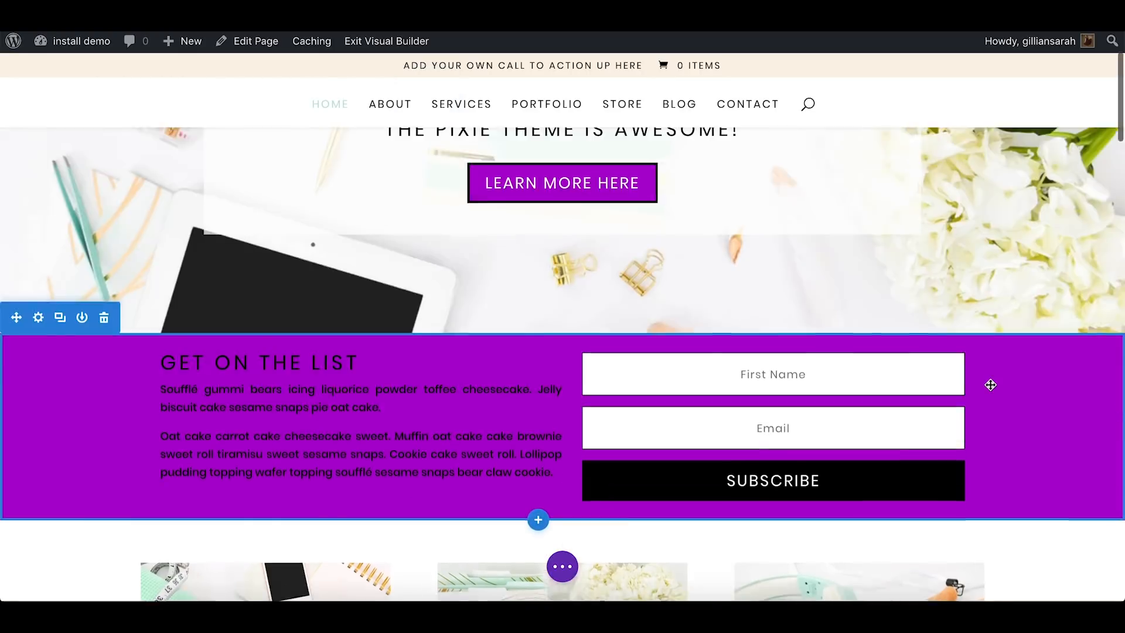
{"action": "scroll", "coordinate": [991, 385], "scroll_direction": "up", "scroll_amount": 4}
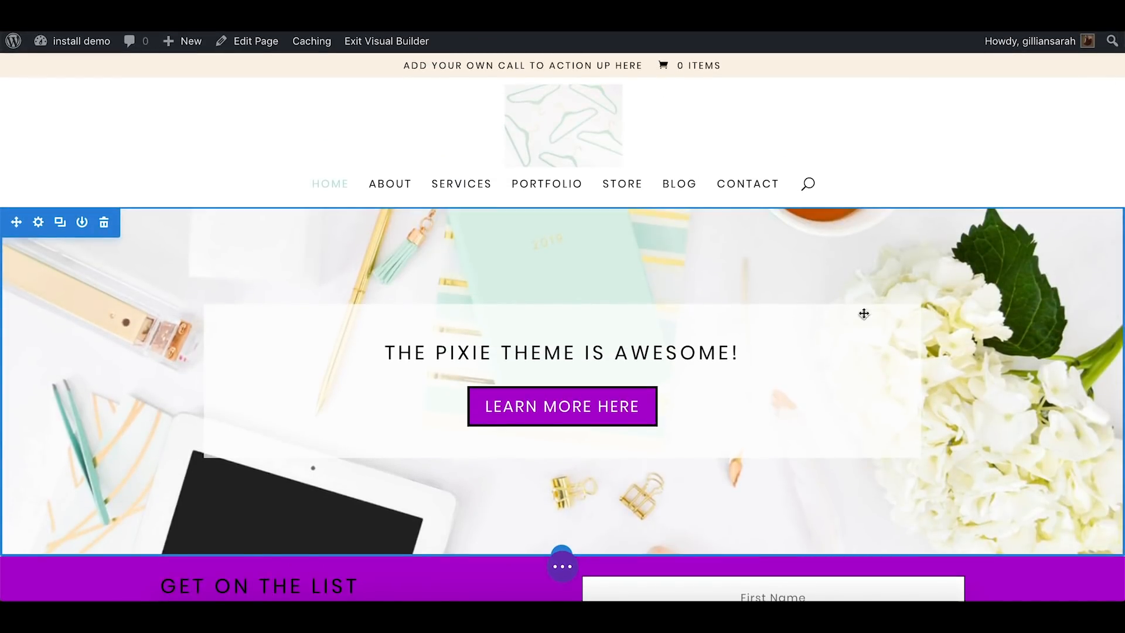
{"action": "left_click", "coordinate": [392, 40]}
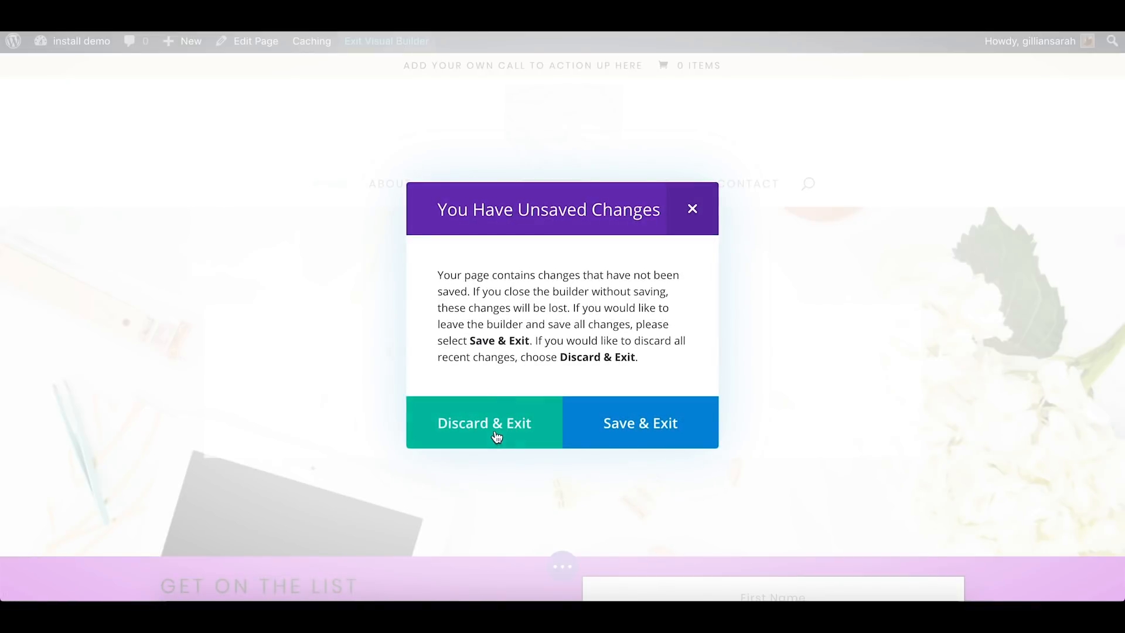
{"action": "left_click", "coordinate": [495, 434]}
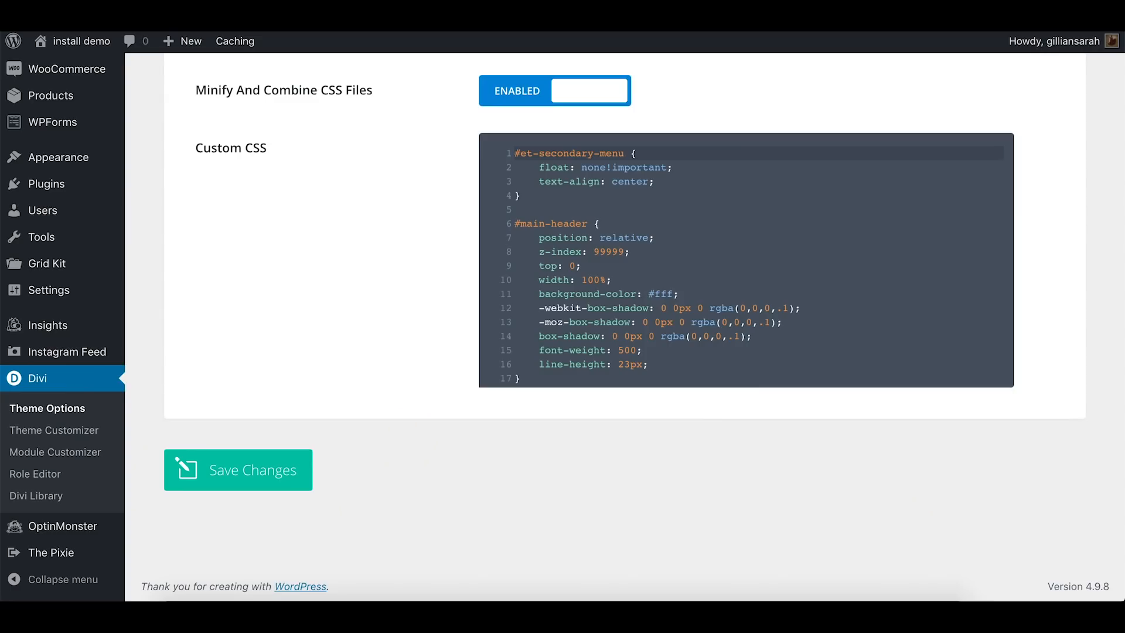
Look over the Divi Theme Options page and the home page's sections down to the services area
{"action": "scroll", "coordinate": [310, 206], "scroll_direction": "up", "scroll_amount": 20}
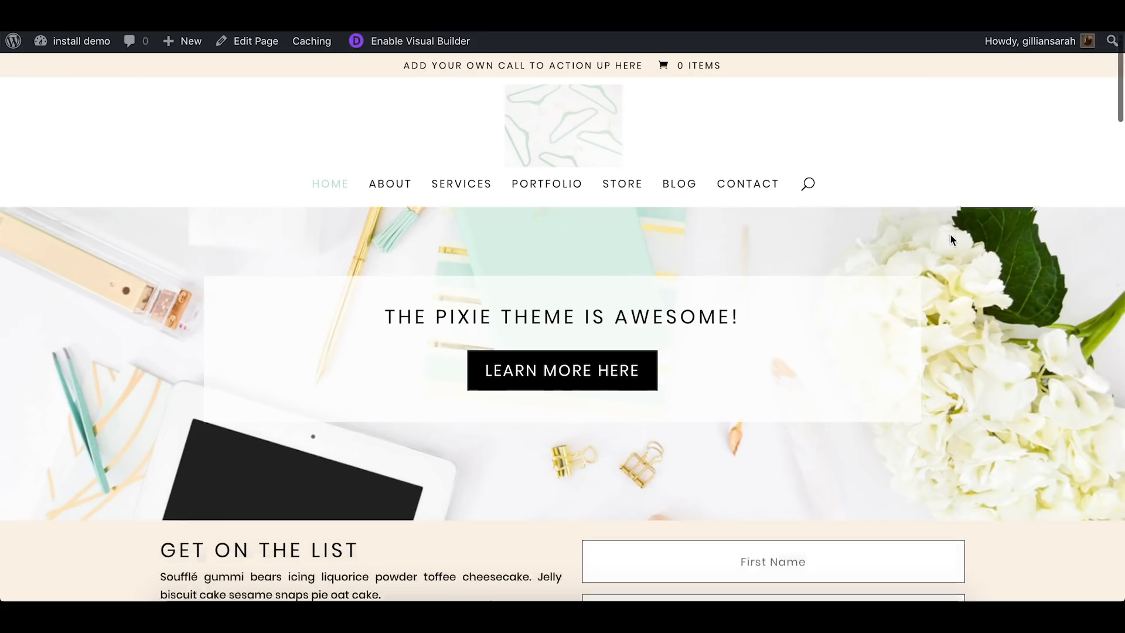
{"action": "scroll", "coordinate": [951, 237], "scroll_direction": "down", "scroll_amount": 20}
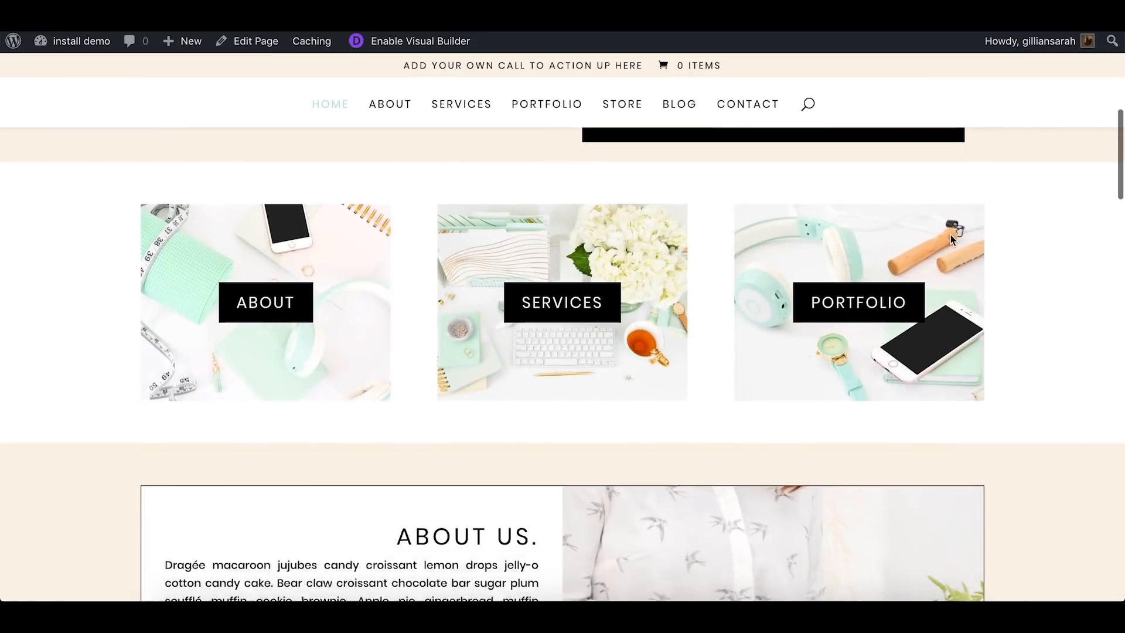
{"action": "scroll", "coordinate": [951, 240], "scroll_direction": "down", "scroll_amount": 5}
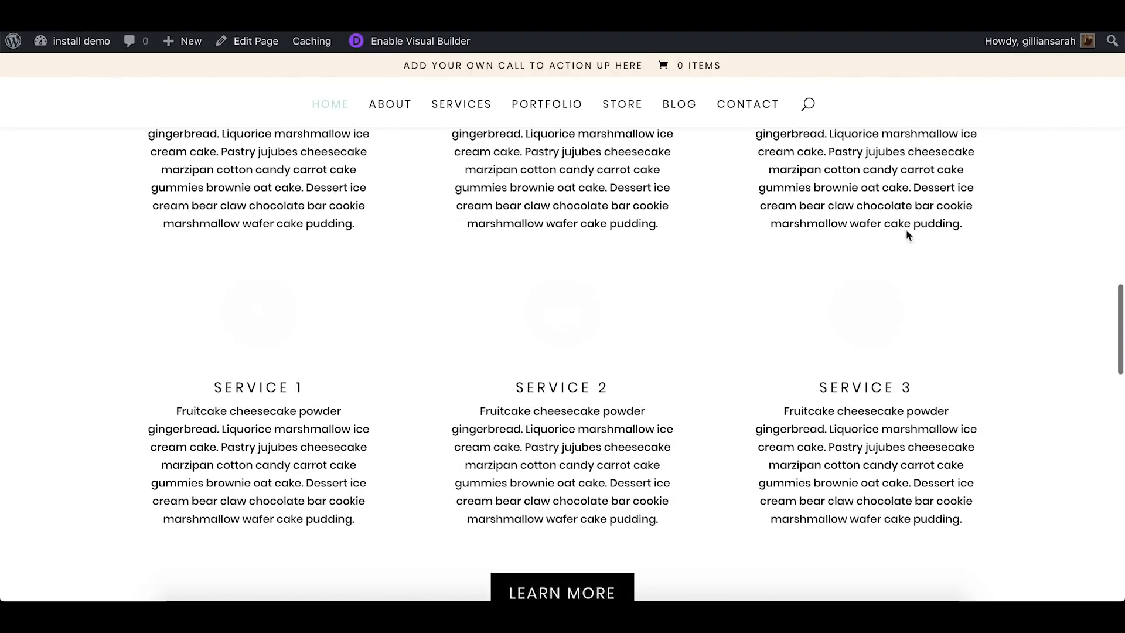
Open the Store page and examine the product page of the first sample product
{"action": "left_click", "coordinate": [613, 113]}
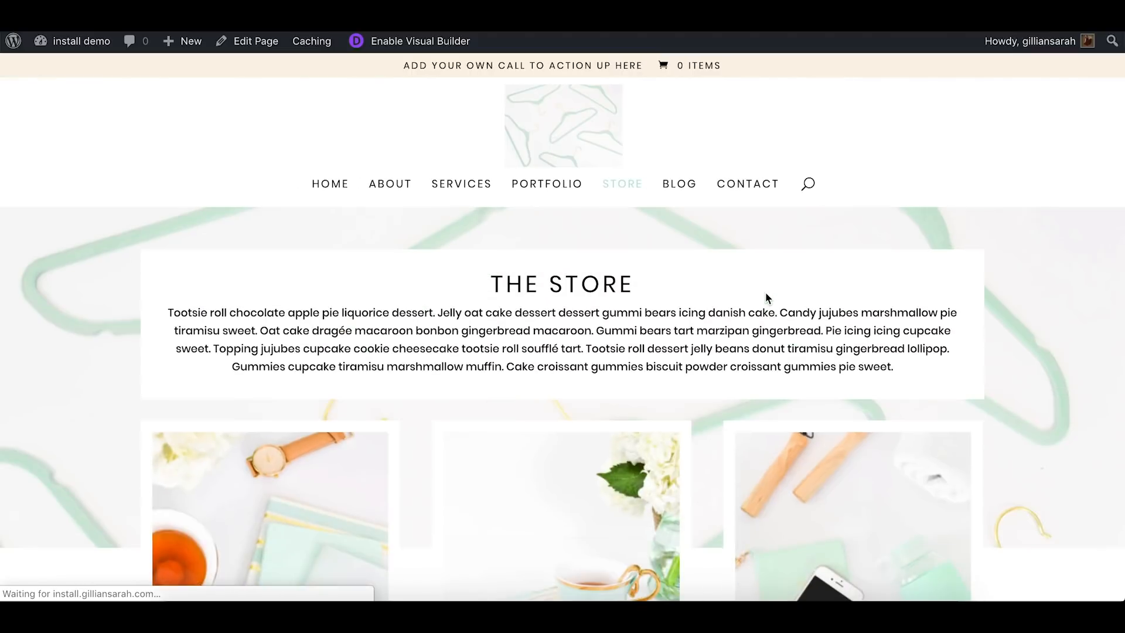
{"action": "scroll", "coordinate": [765, 291], "scroll_direction": "down", "scroll_amount": 5}
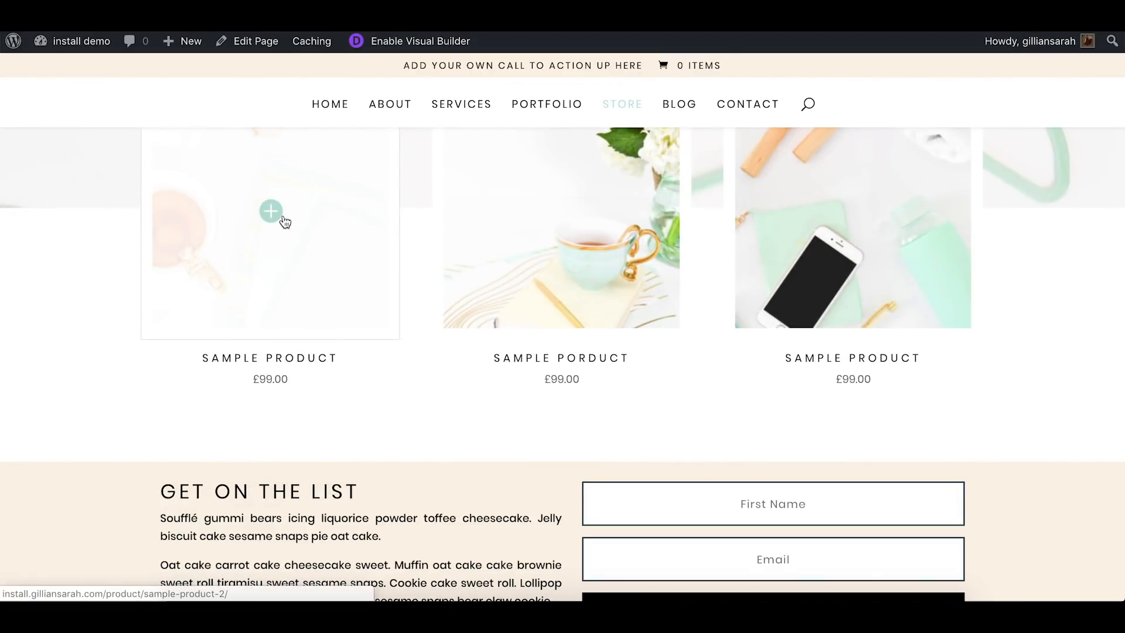
{"action": "left_click", "coordinate": [284, 221]}
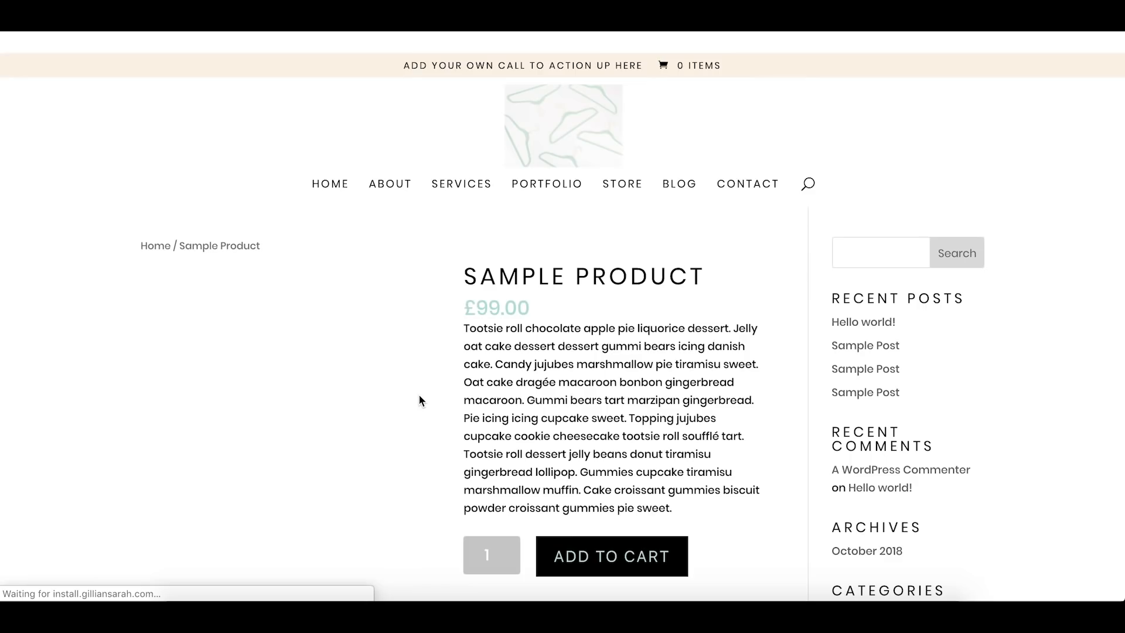
{"action": "scroll", "coordinate": [419, 396], "scroll_direction": "down", "scroll_amount": 5}
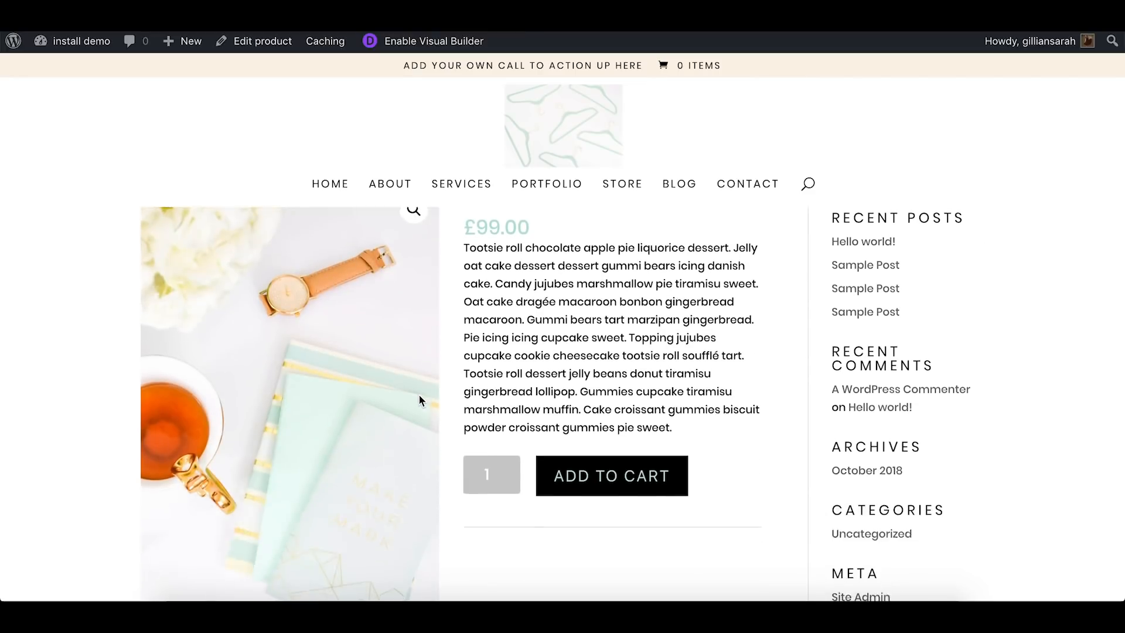
Look over the first sample product's page down to its description and the footer
{"action": "scroll", "coordinate": [614, 418], "scroll_direction": "down", "scroll_amount": 5}
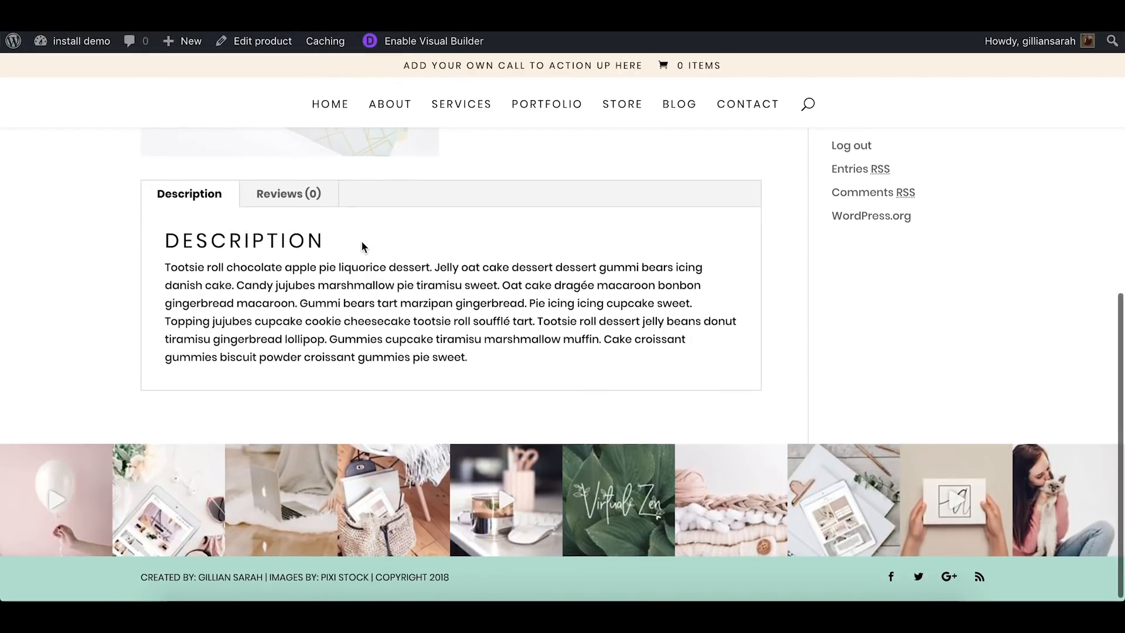
{"action": "scroll", "coordinate": [530, 296], "scroll_direction": "up", "scroll_amount": 4}
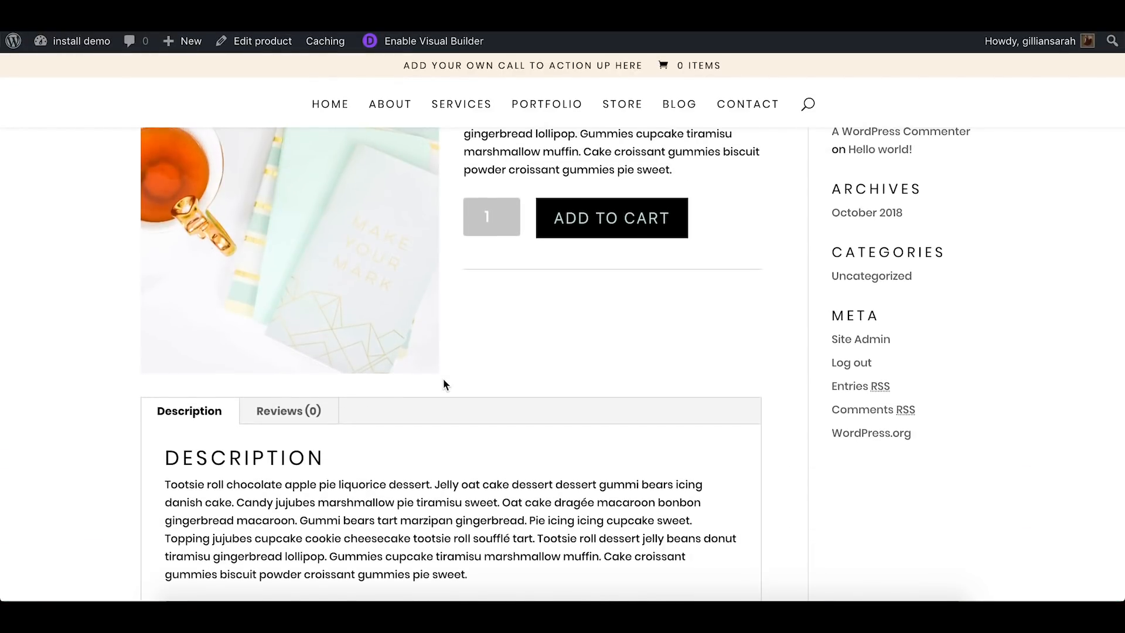
{"action": "scroll", "coordinate": [443, 379], "scroll_direction": "up", "scroll_amount": 4}
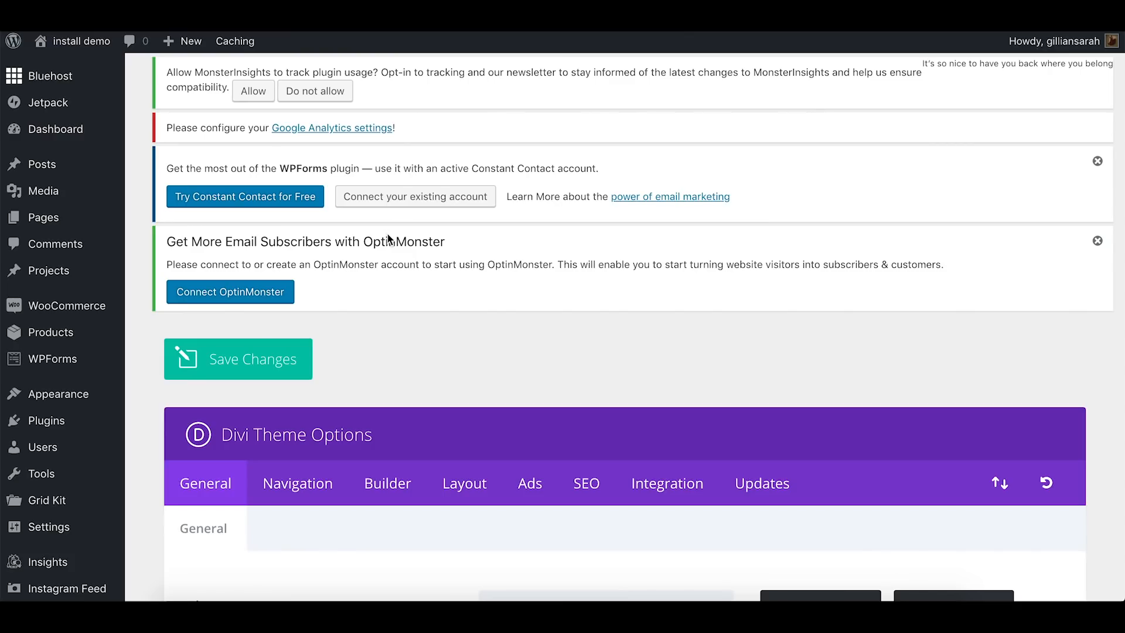
Open the list of all products in the WordPress admin and look over the sample products
{"action": "mouse_move", "coordinate": [60, 320]}
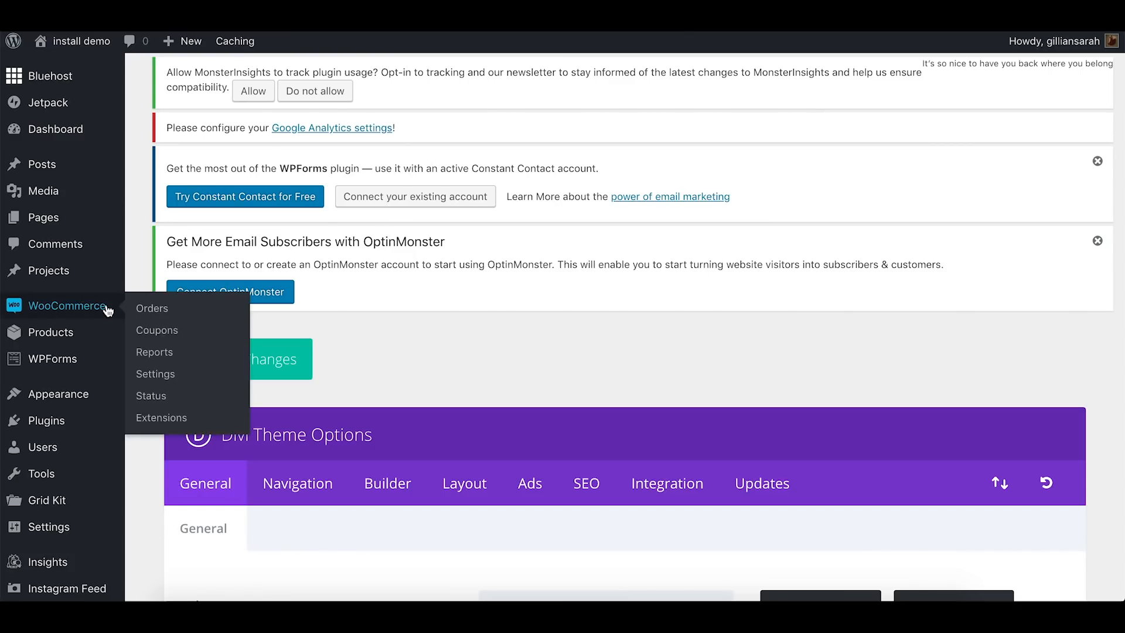
{"action": "mouse_move", "coordinate": [81, 349]}
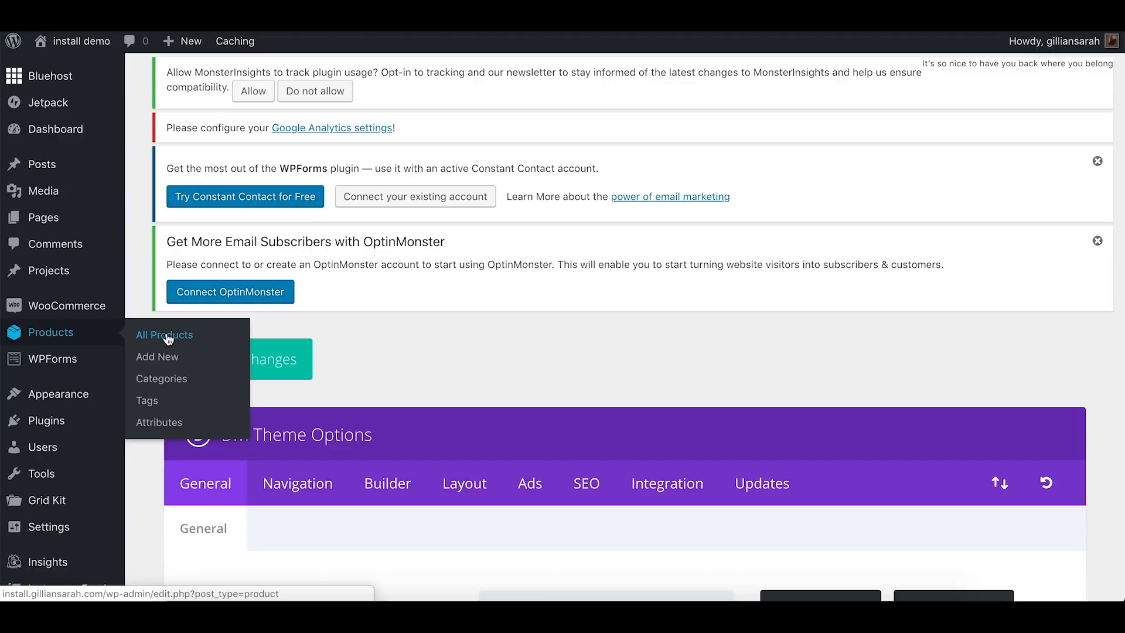
{"action": "left_click", "coordinate": [100, 334]}
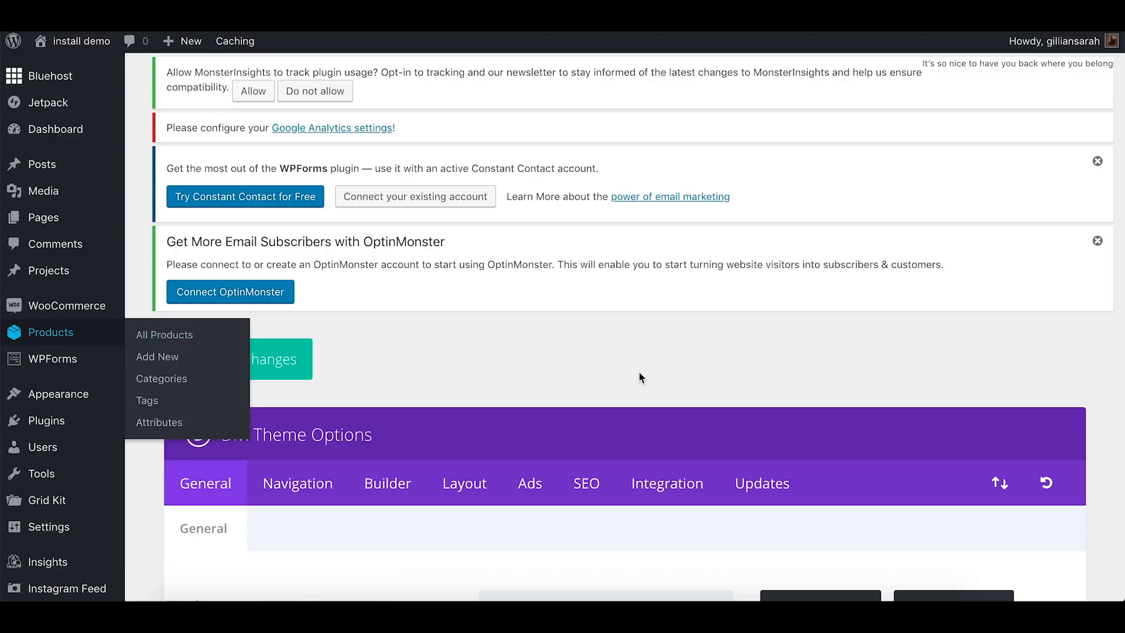
{"action": "scroll", "coordinate": [639, 375], "scroll_direction": "down", "scroll_amount": 5}
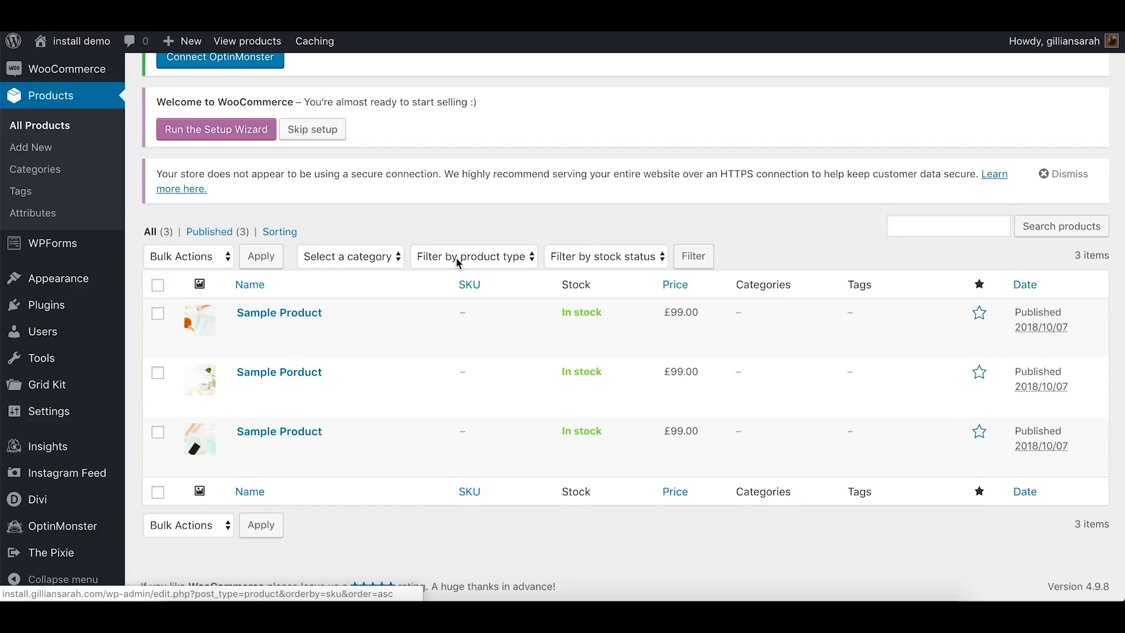
{"action": "scroll", "coordinate": [467, 498], "scroll_direction": "up", "scroll_amount": 4}
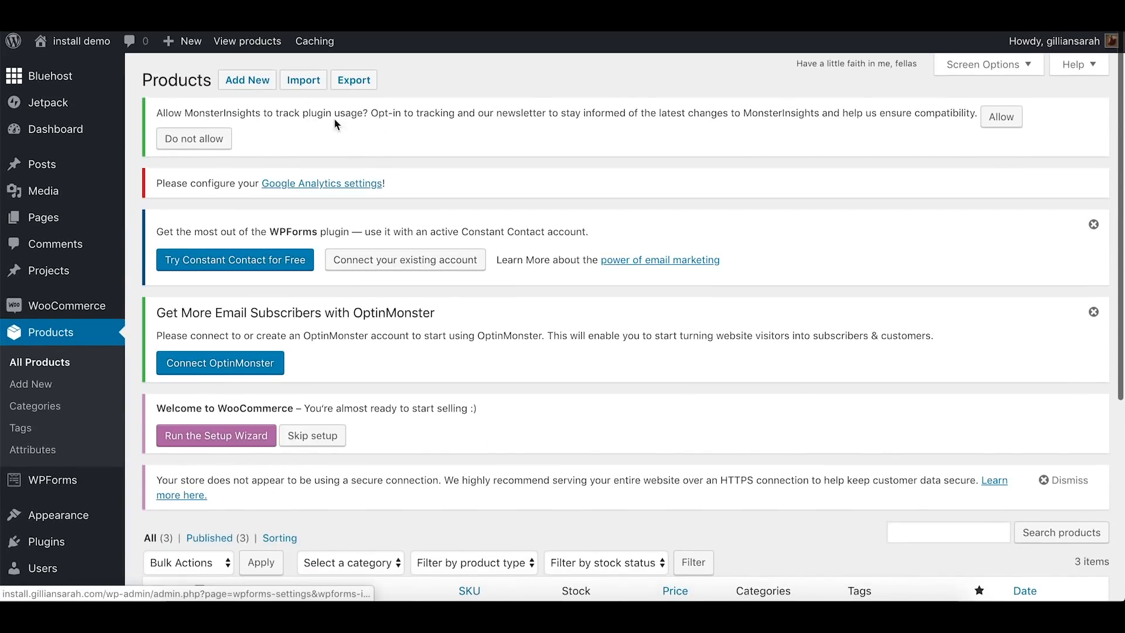
Start adding a new product and look over its name, description and product data areas
{"action": "left_click", "coordinate": [247, 79]}
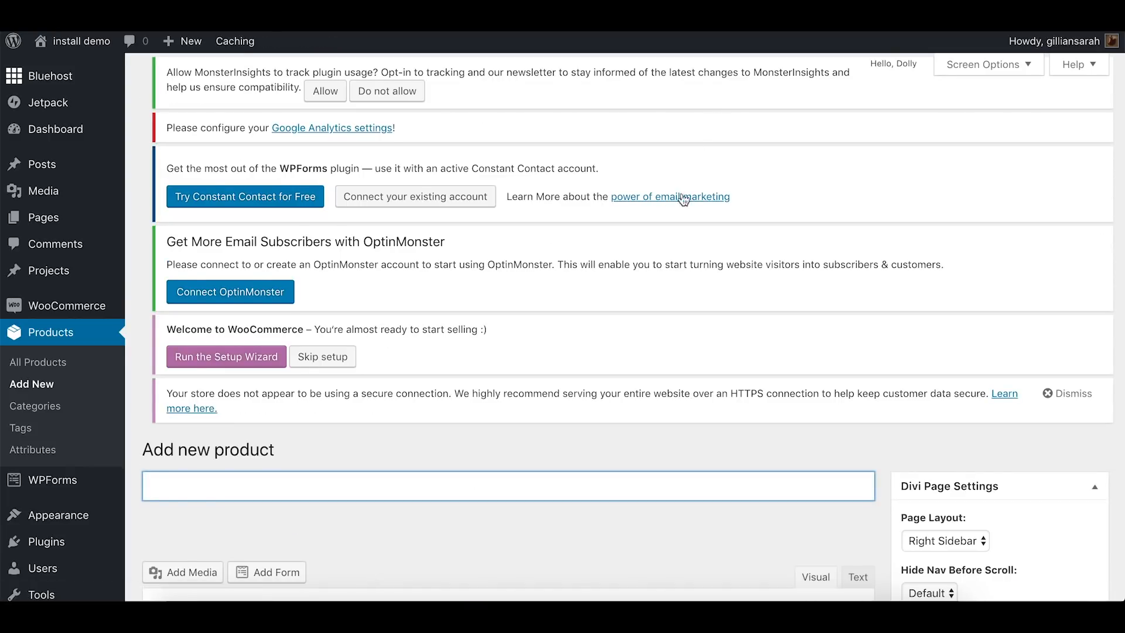
{"action": "scroll", "coordinate": [661, 262], "scroll_direction": "down", "scroll_amount": 4}
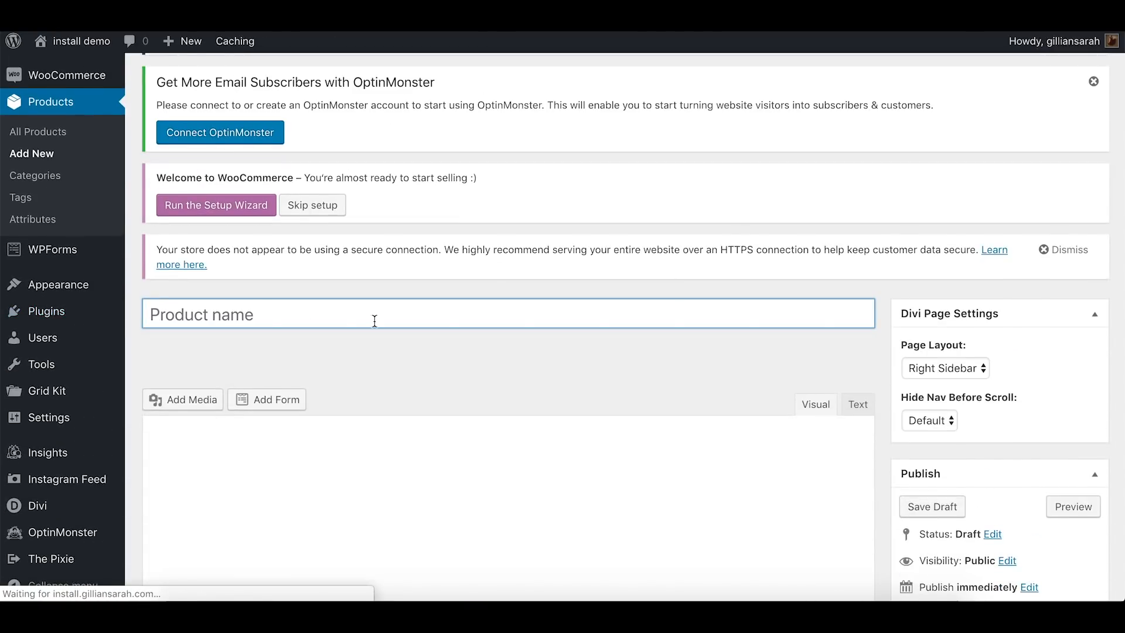
{"action": "scroll", "coordinate": [374, 320], "scroll_direction": "down", "scroll_amount": 5}
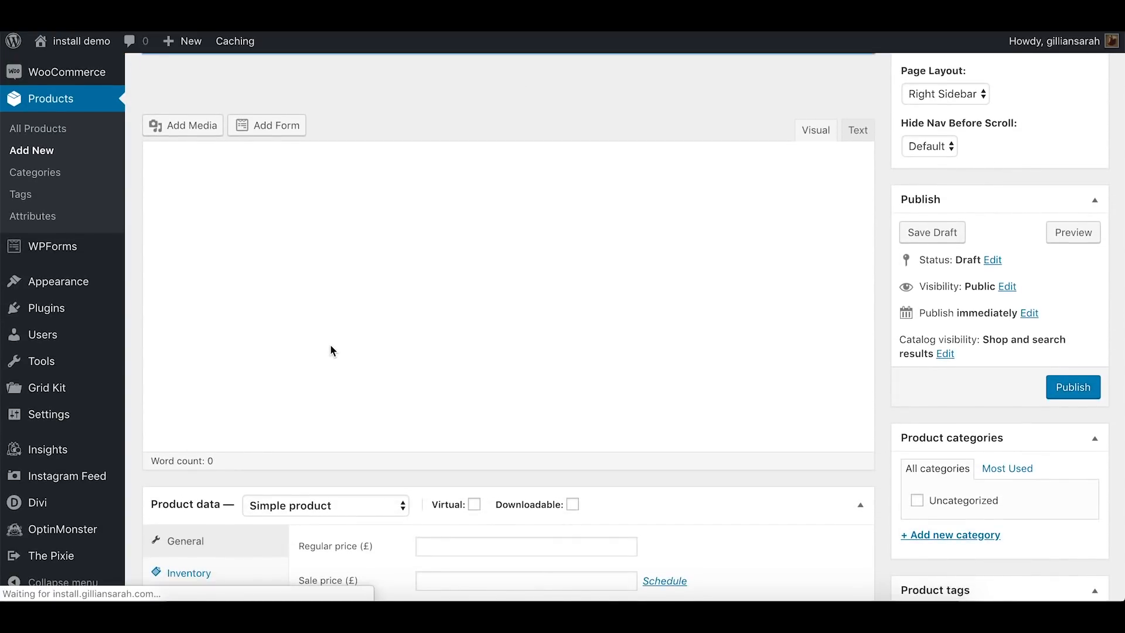
{"action": "scroll", "coordinate": [332, 351], "scroll_direction": "up", "scroll_amount": 1}
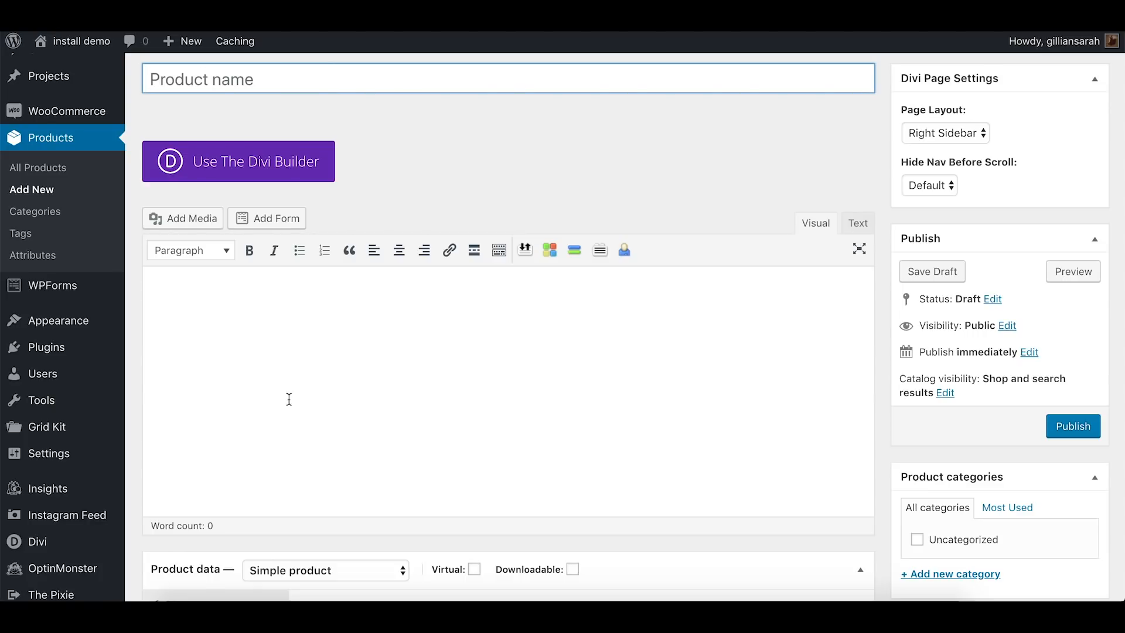
{"action": "scroll", "coordinate": [431, 381], "scroll_direction": "down", "scroll_amount": 5}
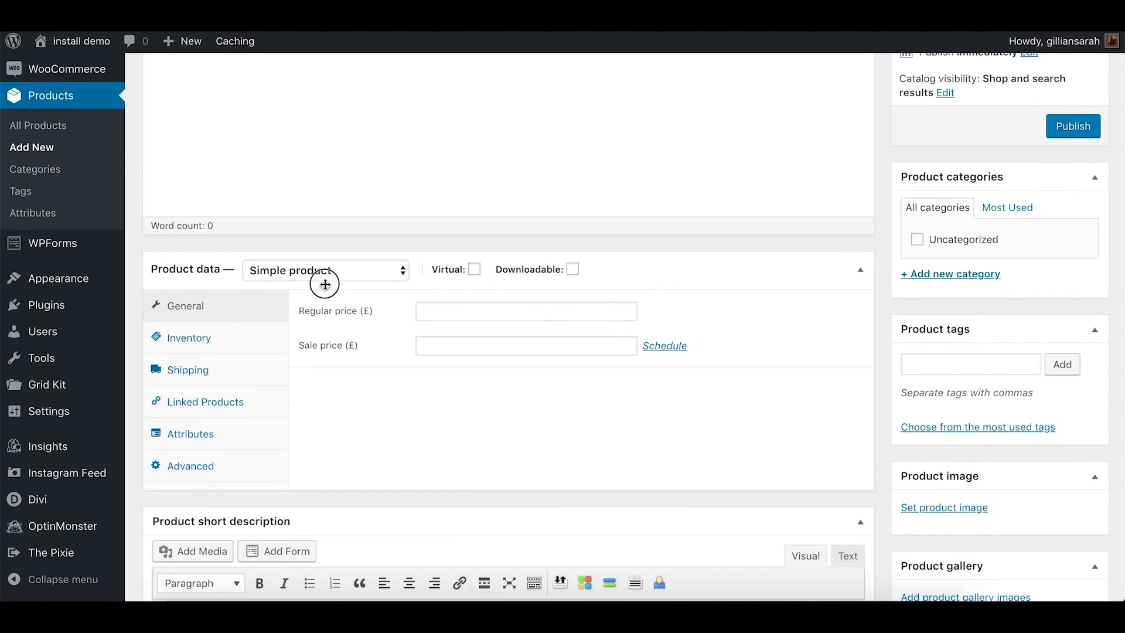
Examine the new product's type choices, sale price scheduling and shipping options in the product data
{"action": "left_click", "coordinate": [325, 285]}
{"action": "left_click", "coordinate": [307, 273]}
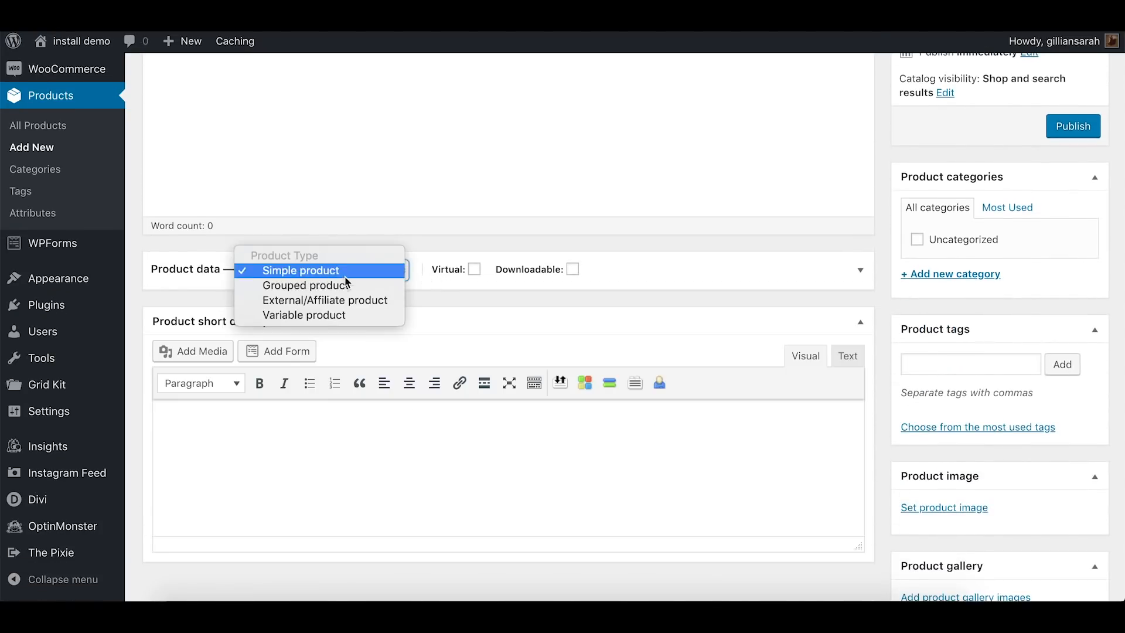
{"action": "left_click", "coordinate": [620, 271]}
{"action": "left_click", "coordinate": [681, 278]}
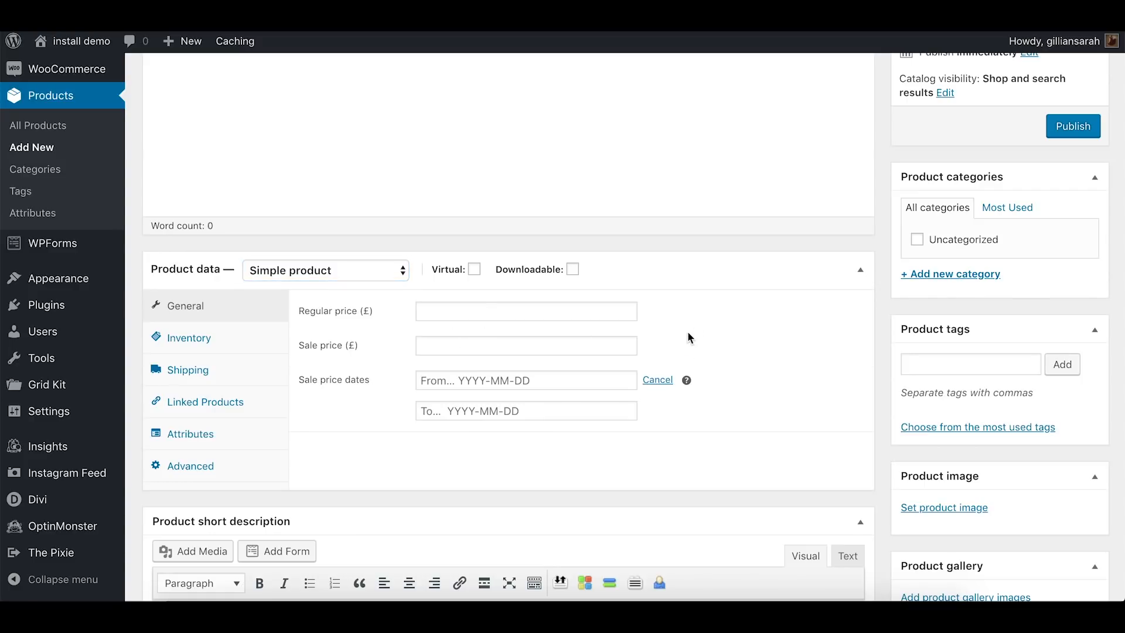
{"action": "left_click", "coordinate": [183, 369]}
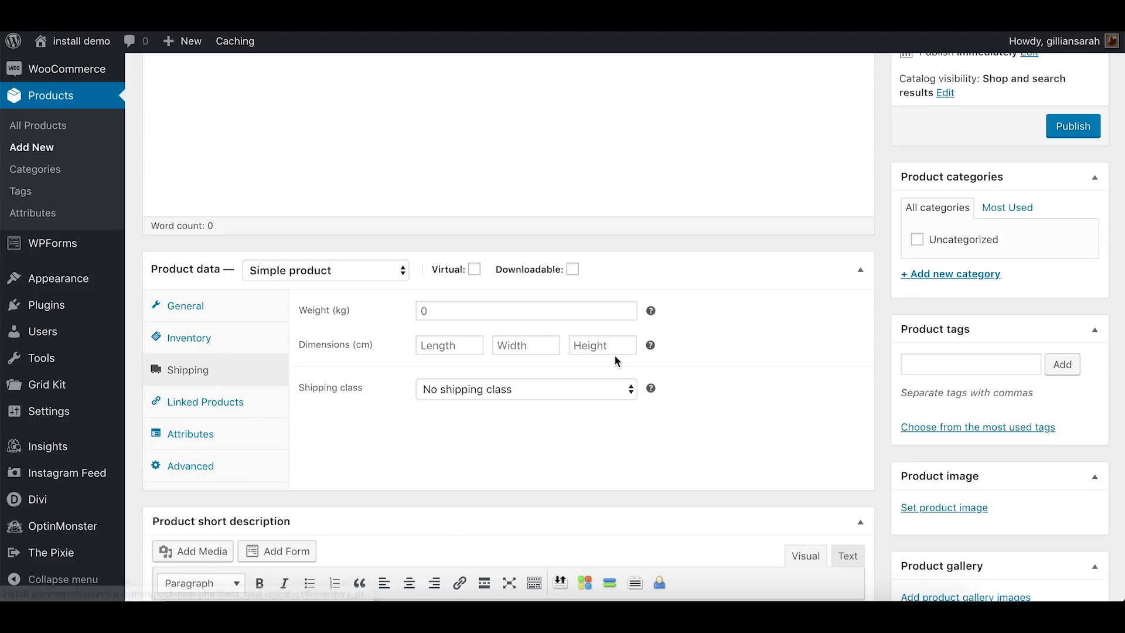
Compare the new product form's short description, image and gallery areas with the sample product's live page
{"action": "scroll", "coordinate": [696, 329], "scroll_direction": "down", "scroll_amount": 1}
{"action": "scroll", "coordinate": [940, 275], "scroll_direction": "down", "scroll_amount": 3}
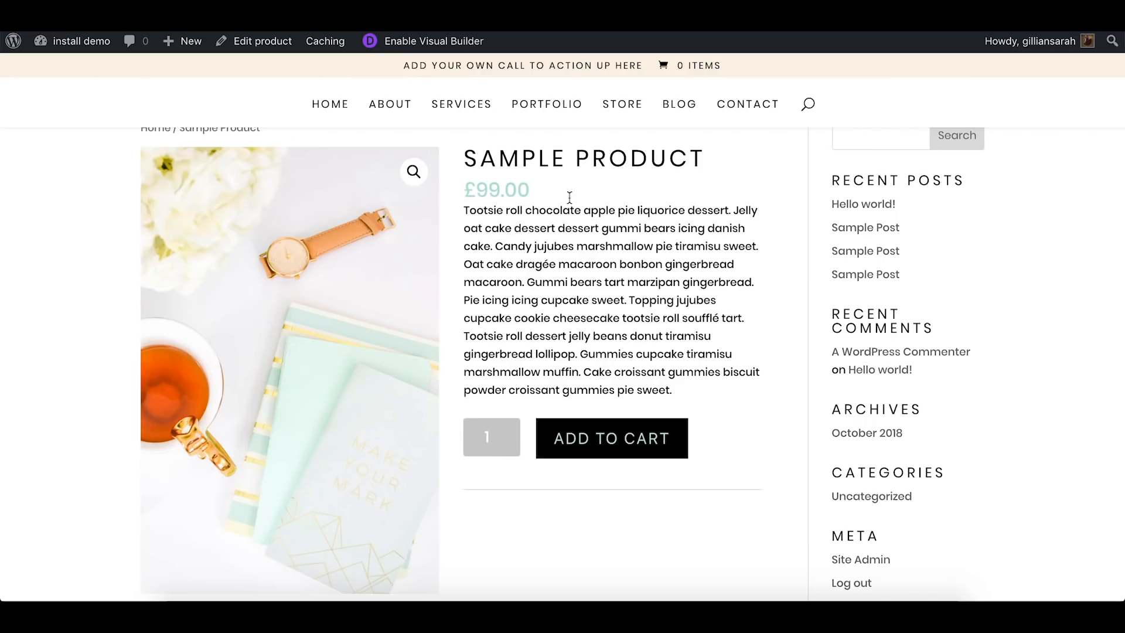
{"action": "scroll", "coordinate": [231, 270], "scroll_direction": "down", "scroll_amount": 7}
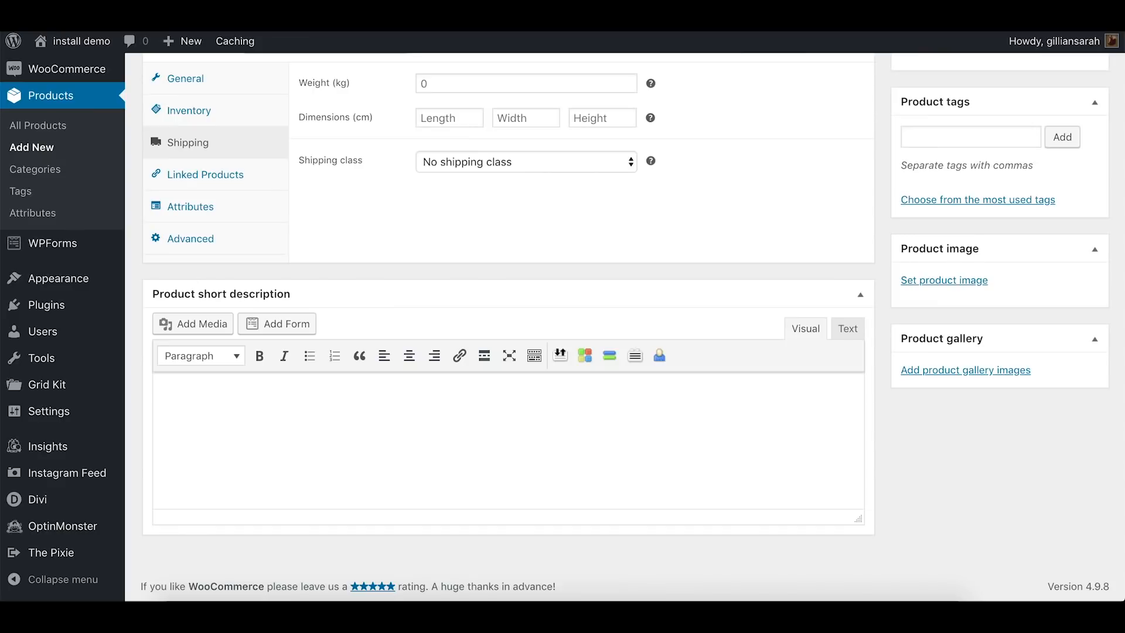
{"action": "scroll", "coordinate": [879, 201], "scroll_direction": "up", "scroll_amount": 10}
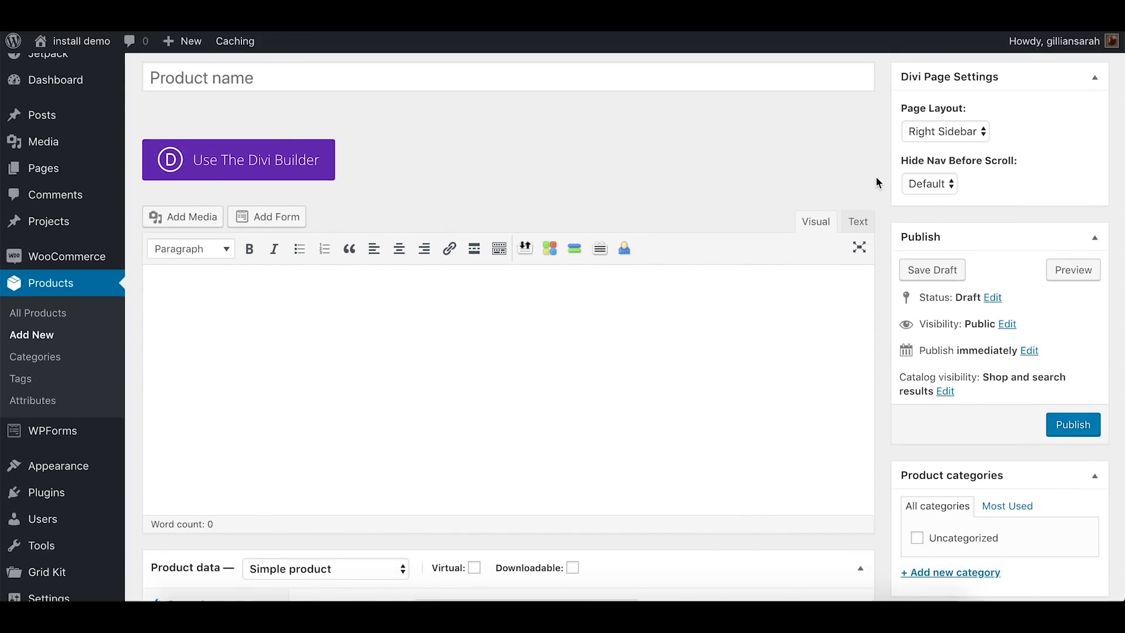
Leave the blank product form and open the Portfolio page on the live site
{"action": "scroll", "coordinate": [876, 176], "scroll_direction": "up", "scroll_amount": 3}
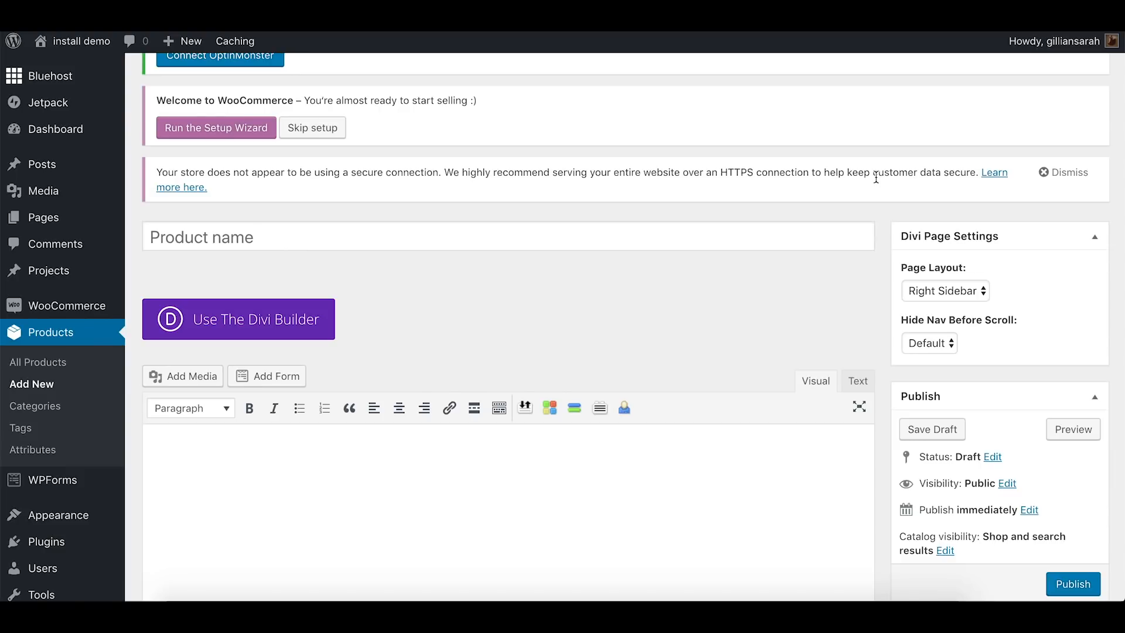
{"action": "scroll", "coordinate": [875, 176], "scroll_direction": "up", "scroll_amount": 5}
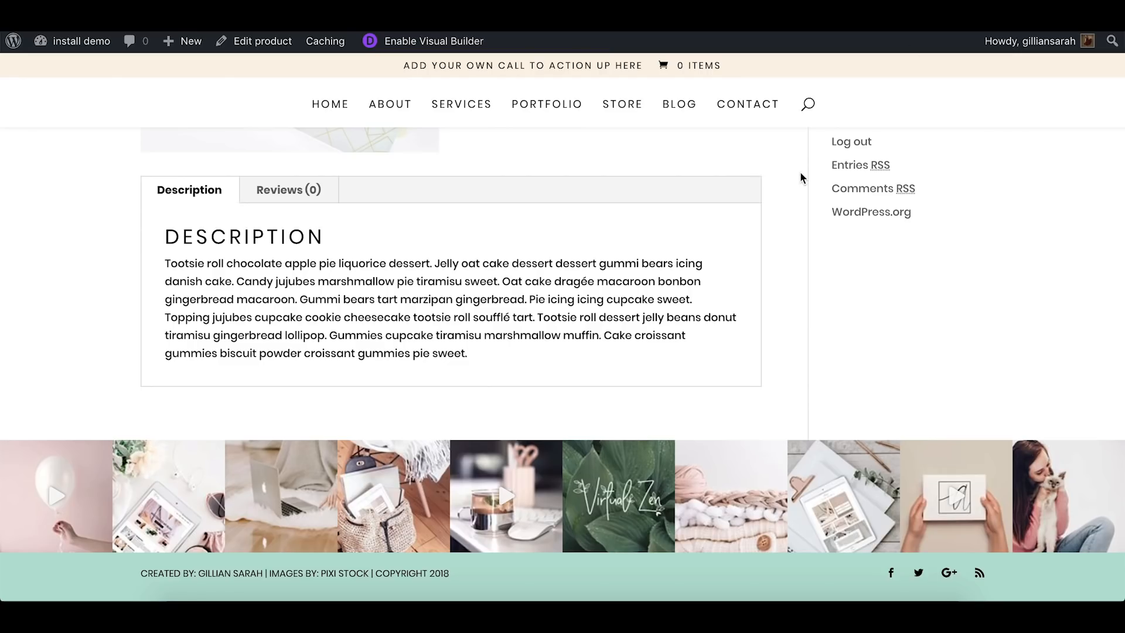
{"action": "scroll", "coordinate": [723, 245], "scroll_direction": "up", "scroll_amount": 10}
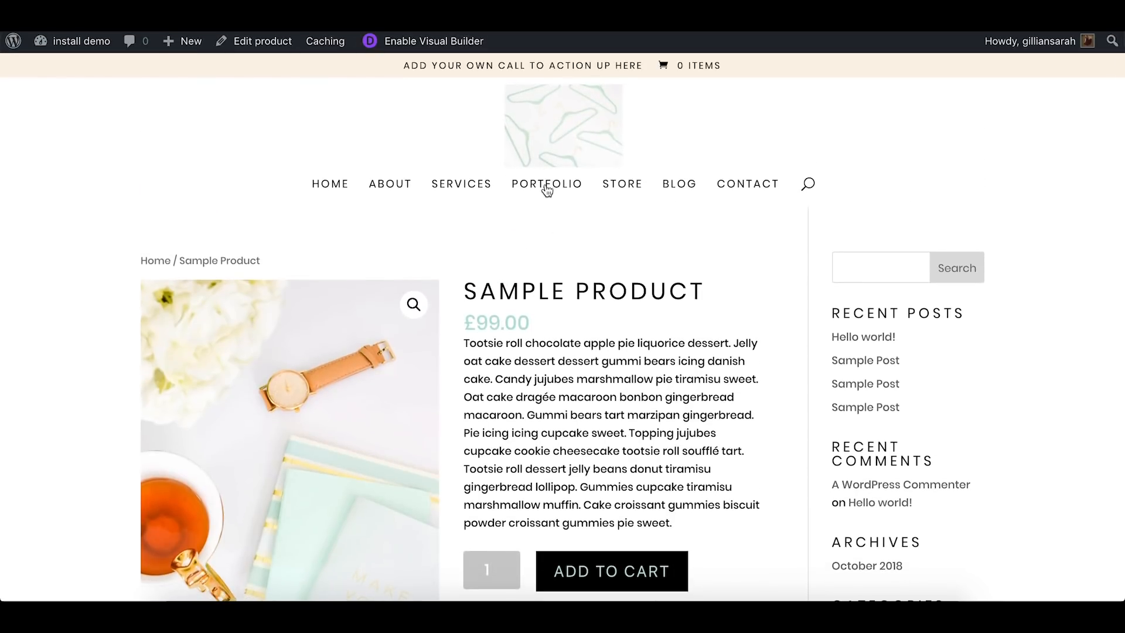
{"action": "left_click", "coordinate": [544, 187]}
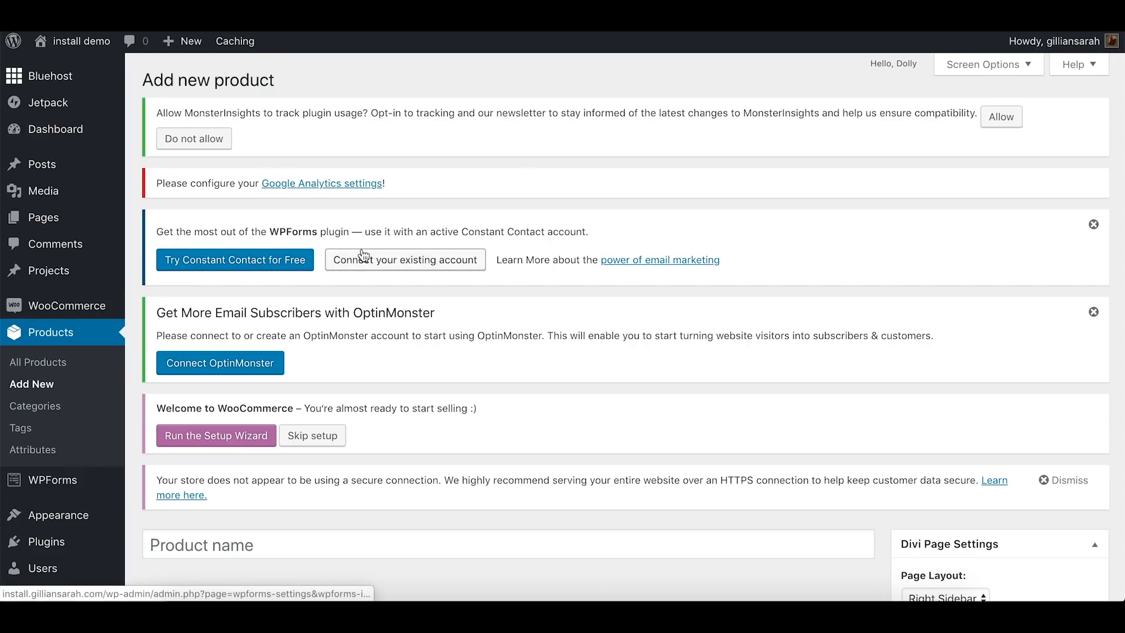
Create a new Grid Kit gallery and title it Sample
{"action": "scroll", "coordinate": [80, 324], "scroll_direction": "down", "scroll_amount": 3}
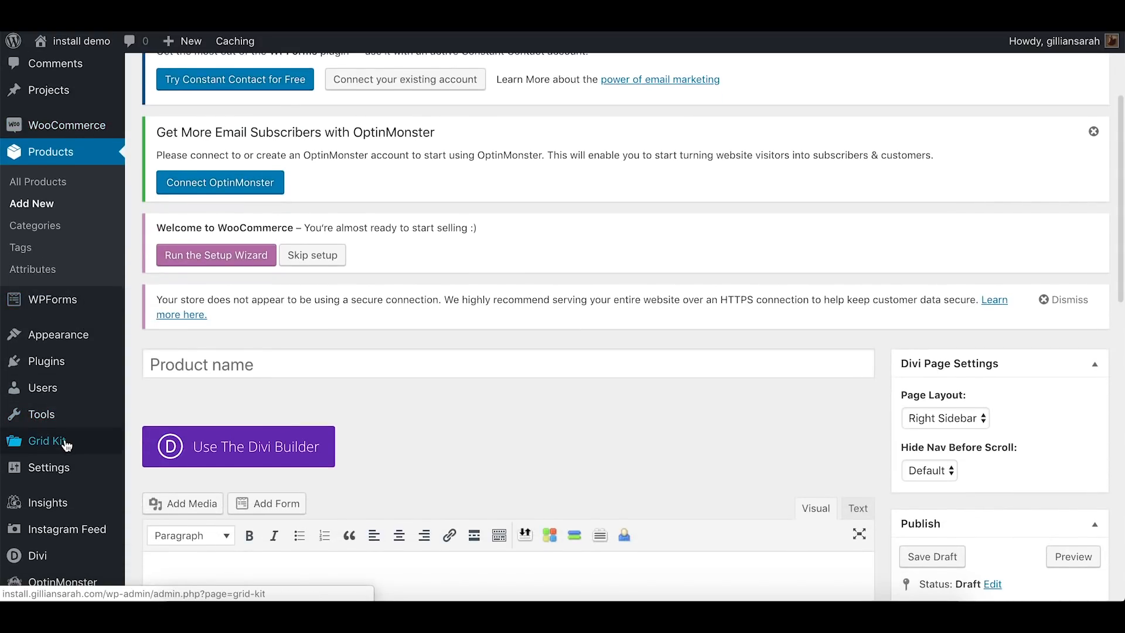
{"action": "left_click", "coordinate": [54, 444]}
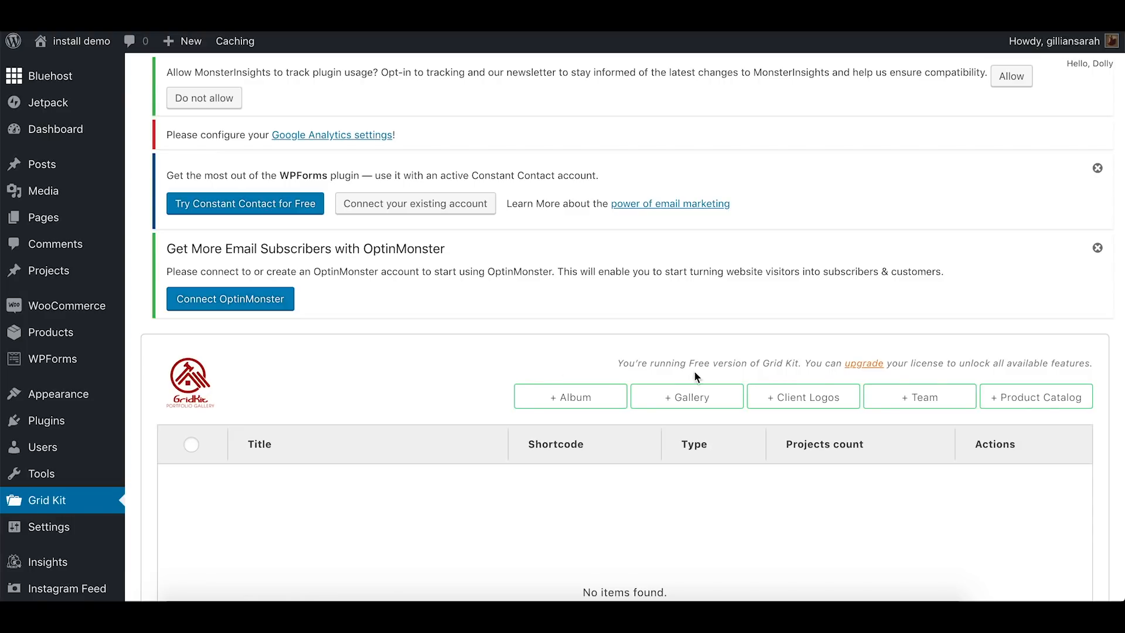
{"action": "left_click", "coordinate": [701, 400]}
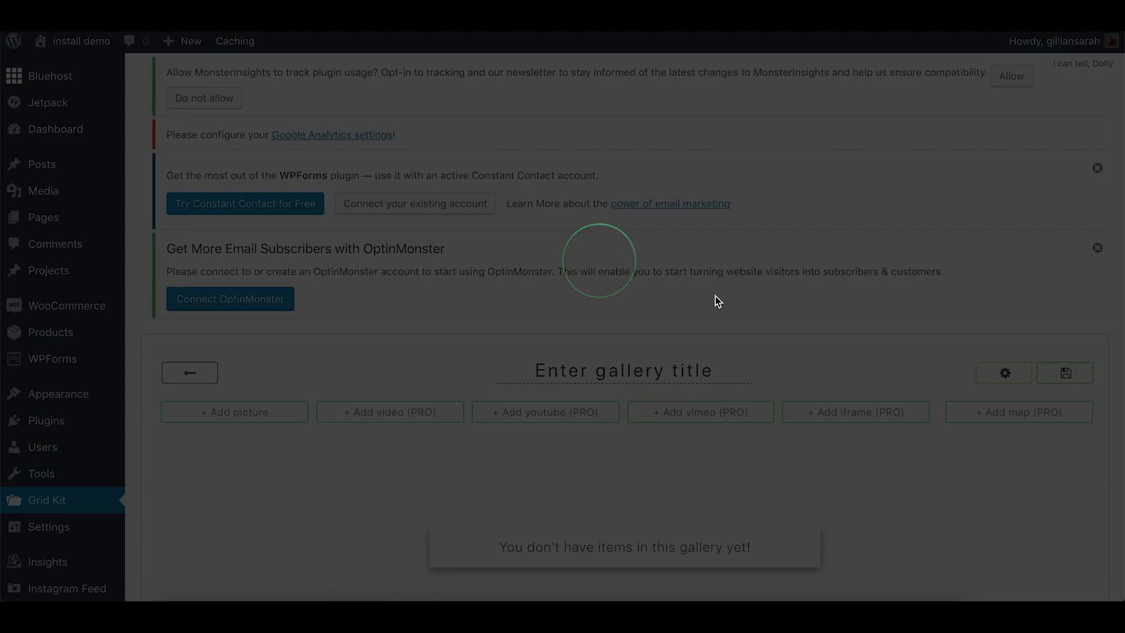
{"action": "scroll", "coordinate": [715, 295], "scroll_direction": "down", "scroll_amount": 1}
{"action": "left_click", "coordinate": [668, 326]}
{"action": "type", "text": "Sam"}
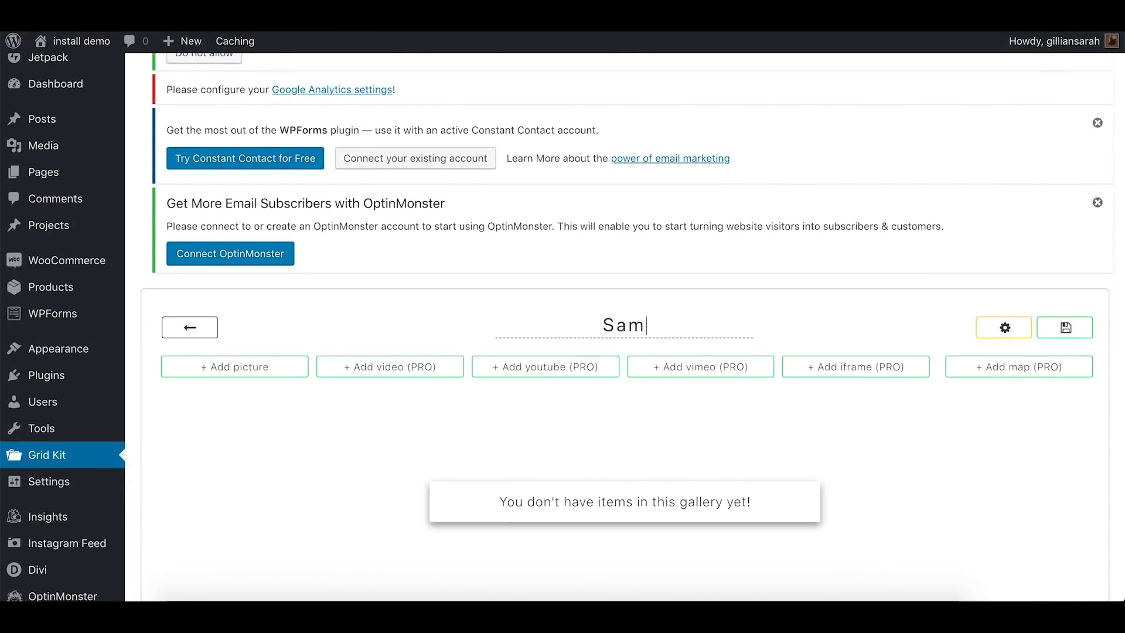
{"action": "type", "text": "ple"}
Add eight media library pictures to the Sample gallery: the last four of the second row and the first four of the third
{"action": "left_click", "coordinate": [249, 367]}
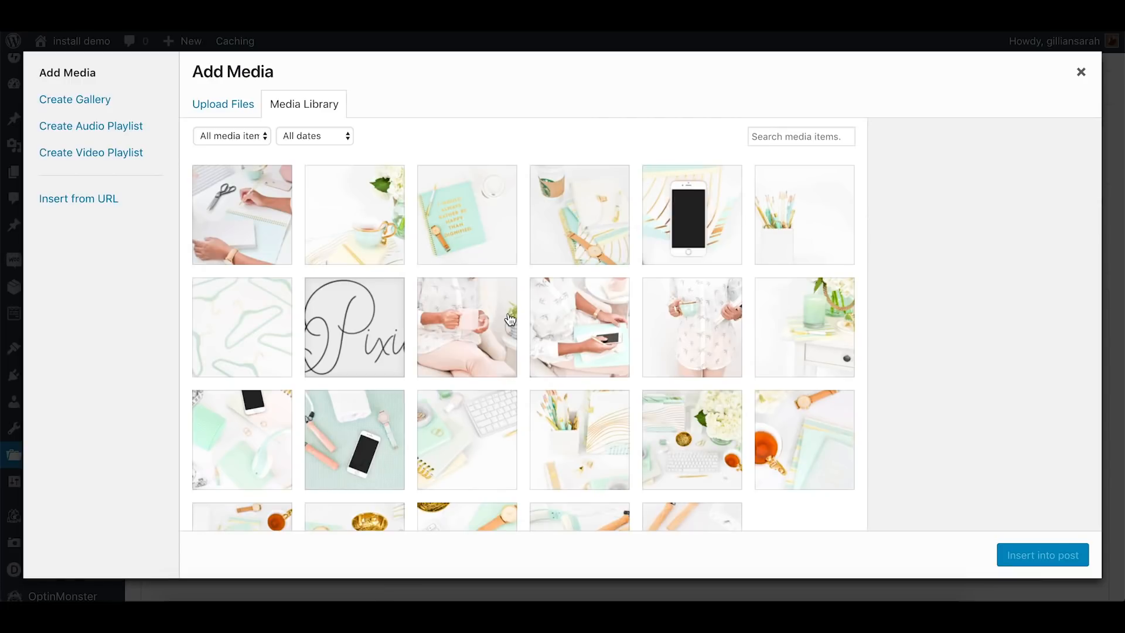
{"action": "left_click", "coordinate": [479, 311]}
{"action": "left_click", "coordinate": [757, 321], "text": "shift"}
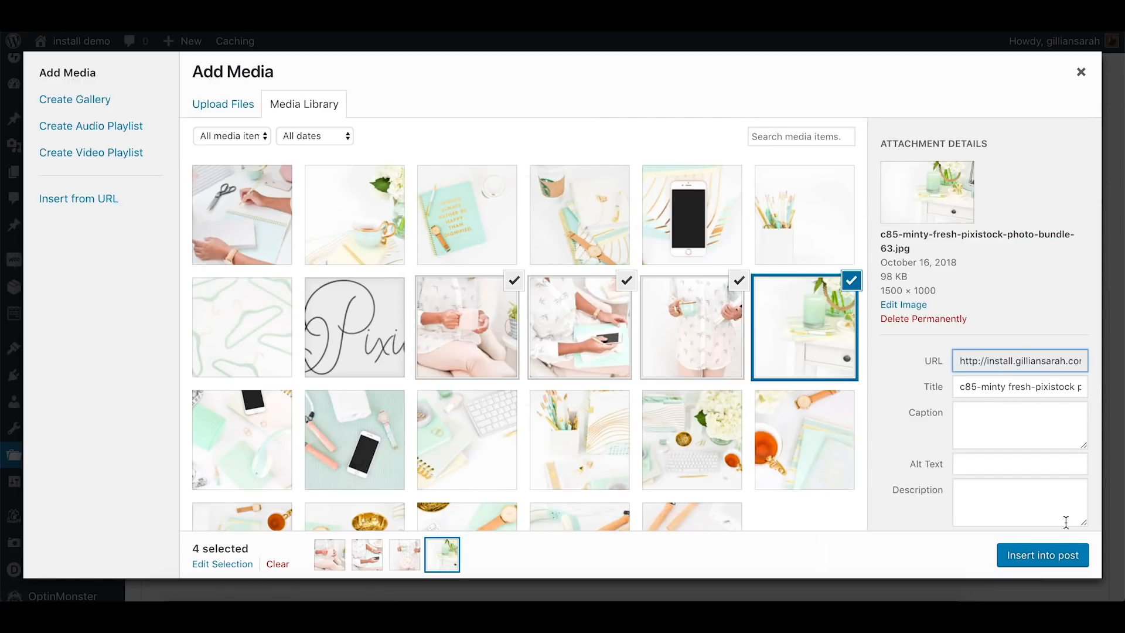
{"action": "left_click", "coordinate": [561, 435], "text": "shift"}
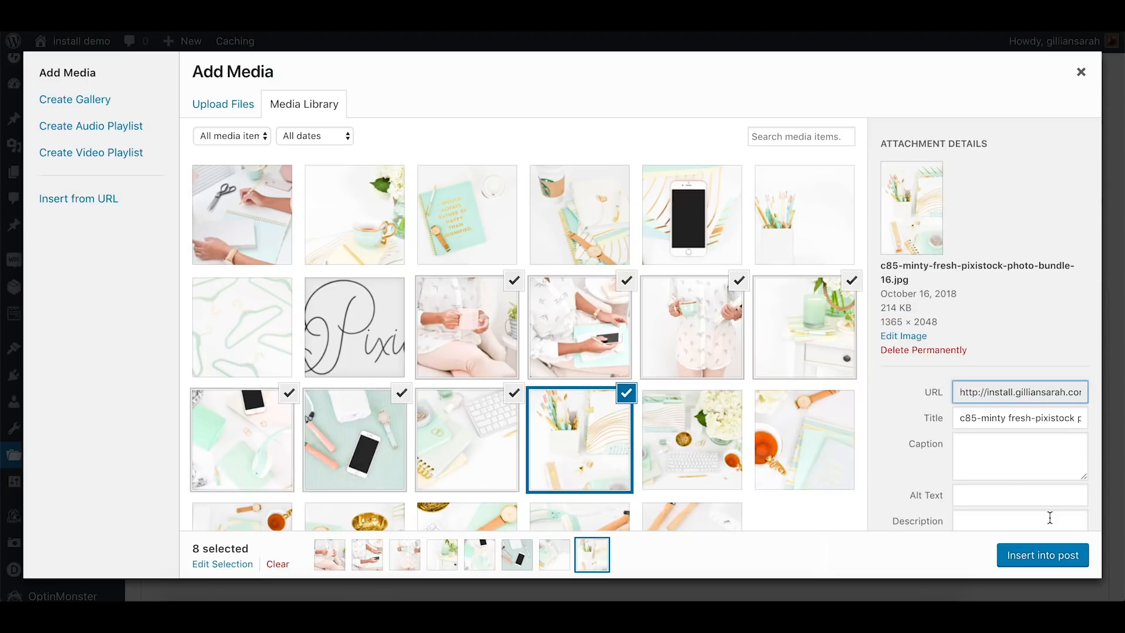
{"action": "left_click", "coordinate": [1032, 549]}
Look over the added pictures' title, link and description fields and save the Sample gallery
{"action": "scroll", "coordinate": [793, 309], "scroll_direction": "down", "scroll_amount": 10}
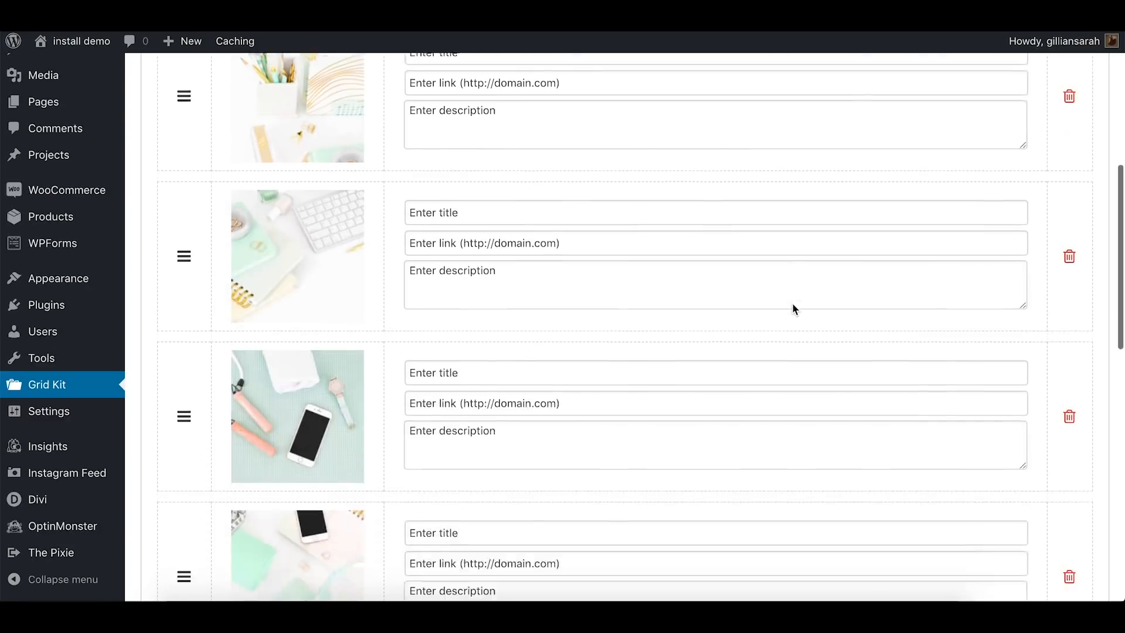
{"action": "scroll", "coordinate": [791, 304], "scroll_direction": "up", "scroll_amount": 7}
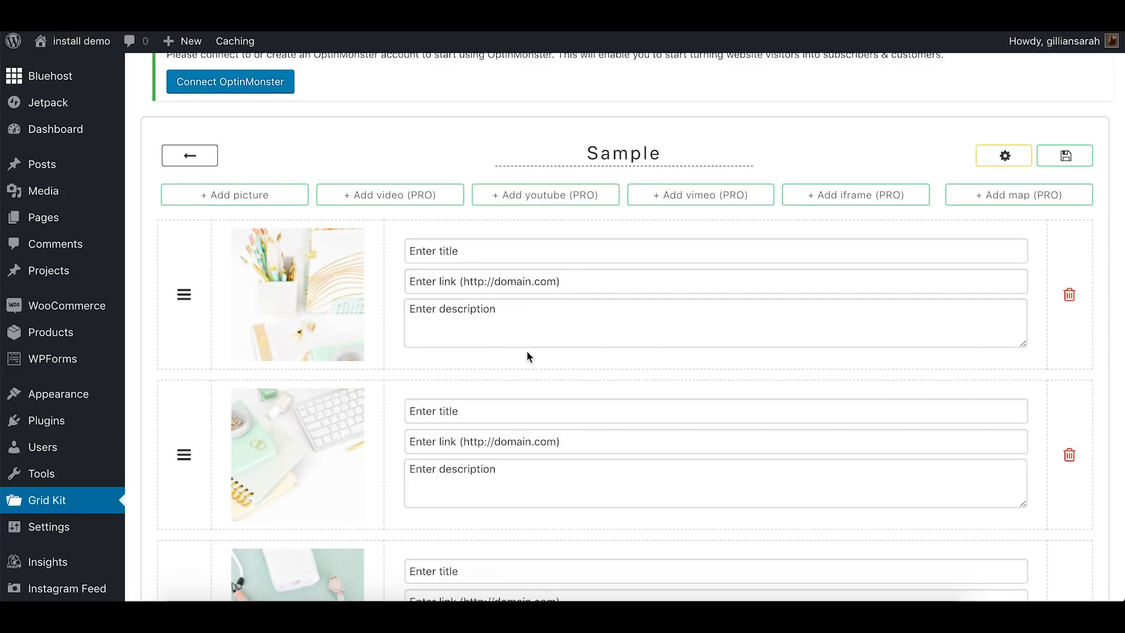
{"action": "left_click", "coordinate": [1069, 160]}
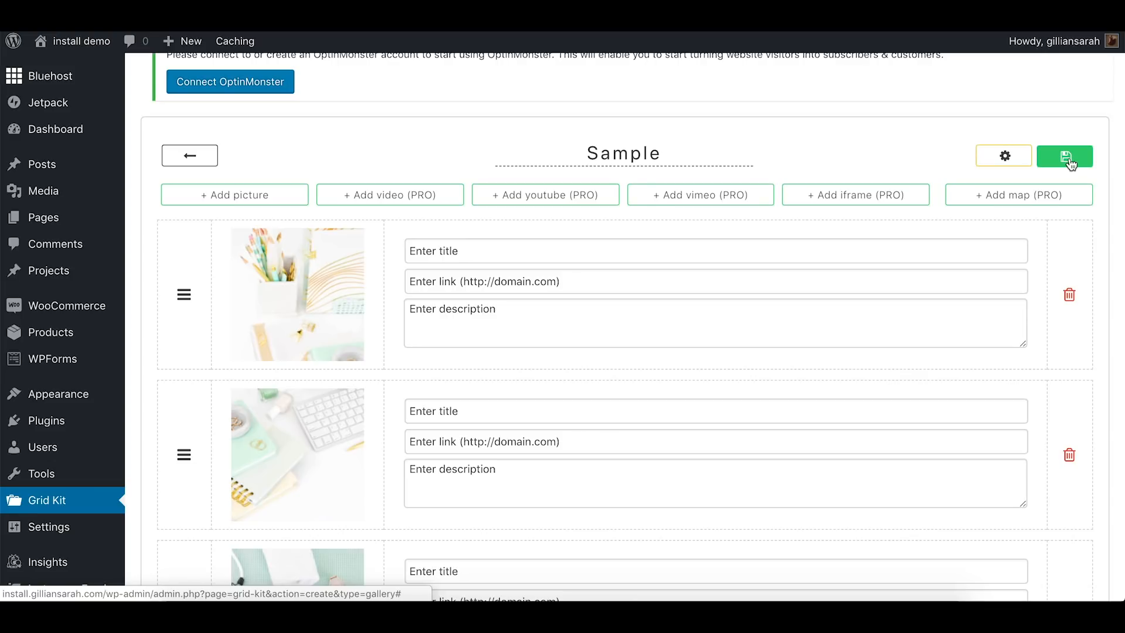
{"action": "left_click", "coordinate": [1069, 159]}
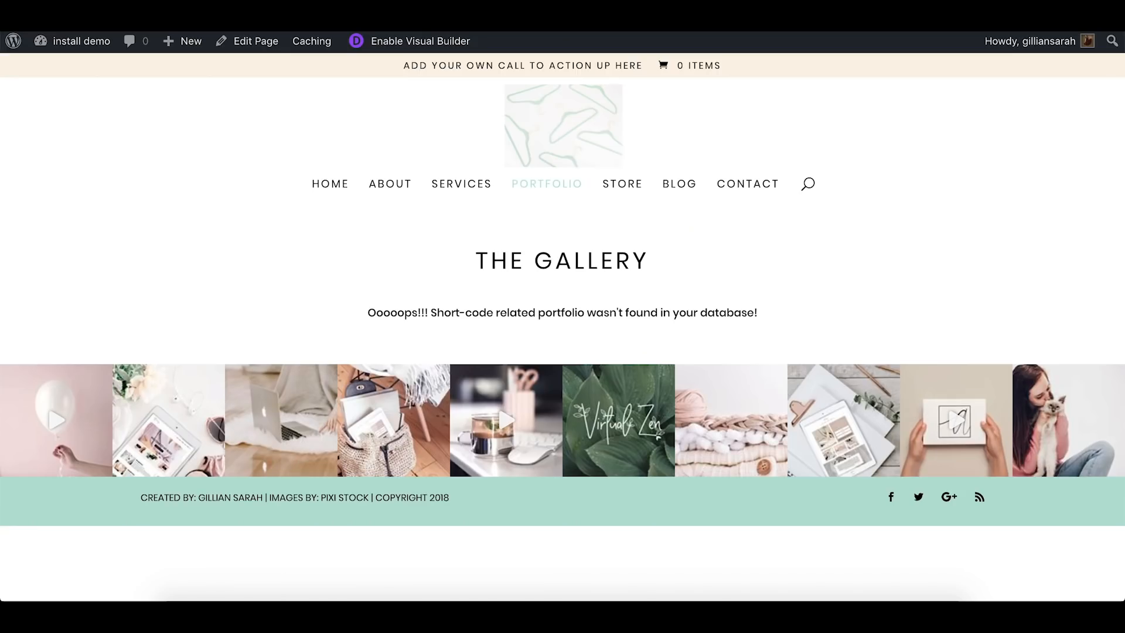
Review The Gallery on the live Portfolio page and view the phone and skipping rope picture enlarged
{"action": "key", "text": "super+r"}
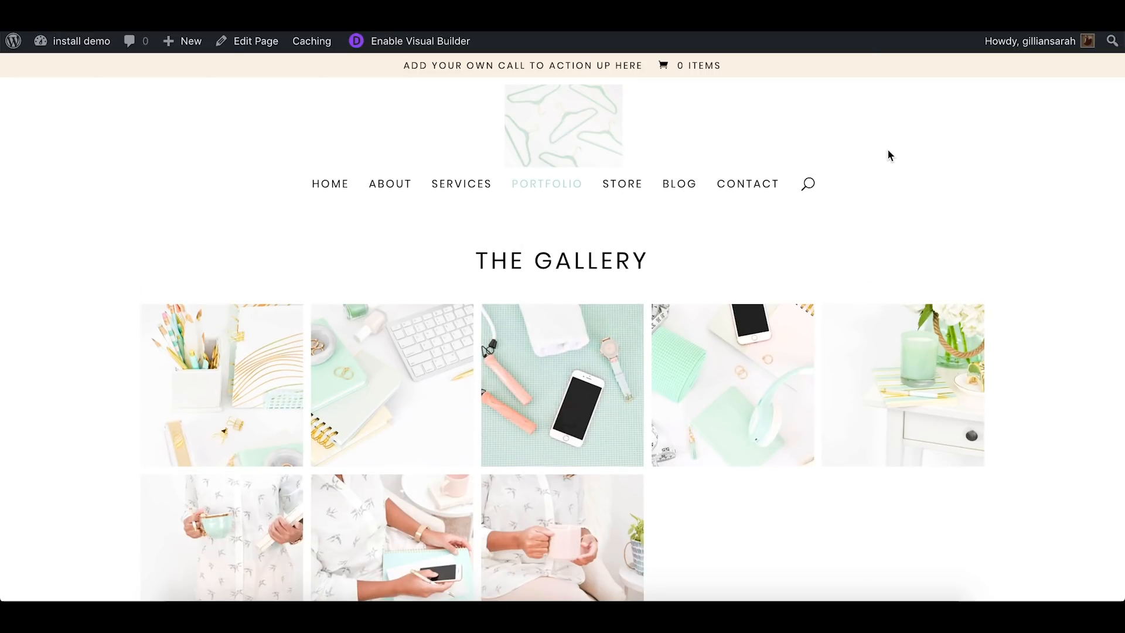
{"action": "scroll", "coordinate": [888, 150], "scroll_direction": "down", "scroll_amount": 5}
{"action": "scroll", "coordinate": [730, 327], "scroll_direction": "up", "scroll_amount": 5}
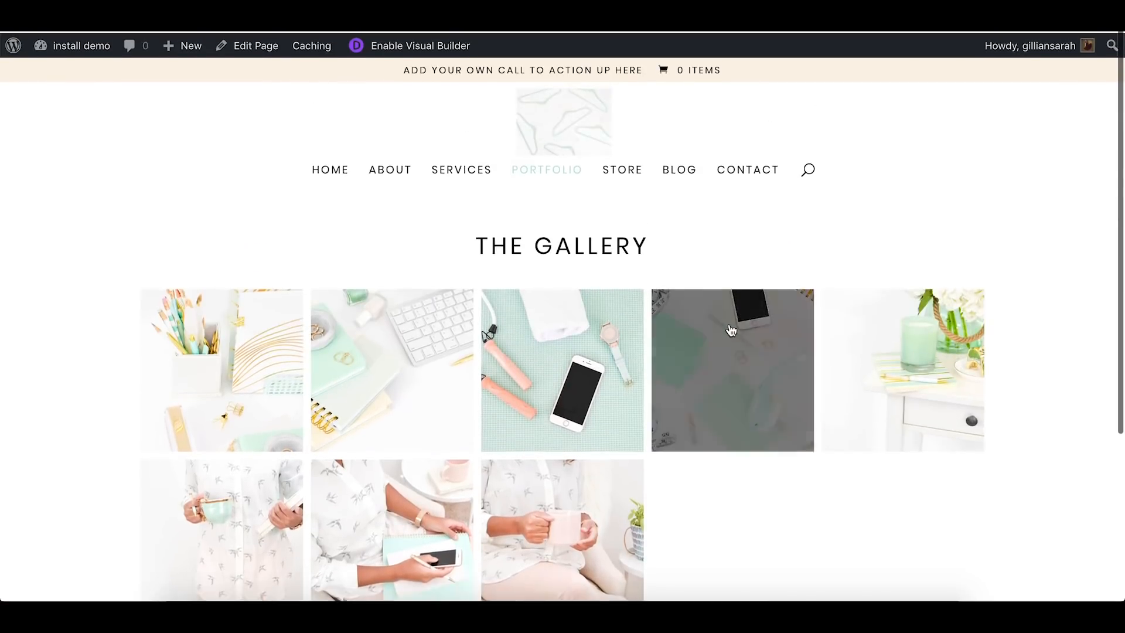
{"action": "left_click", "coordinate": [570, 324]}
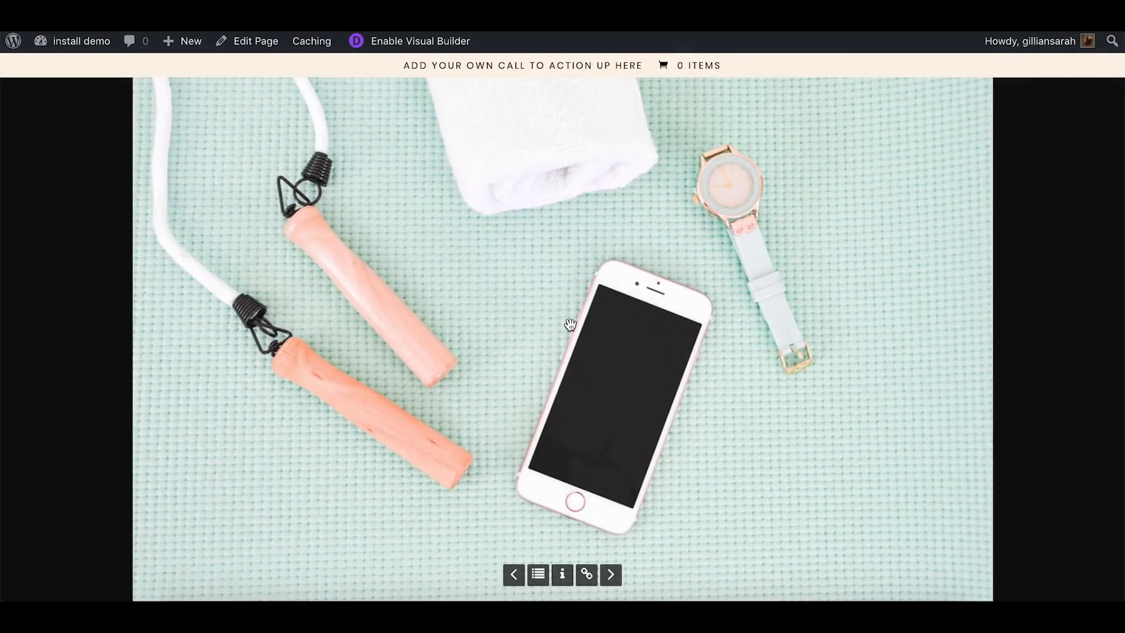
{"action": "left_click", "coordinate": [570, 324]}
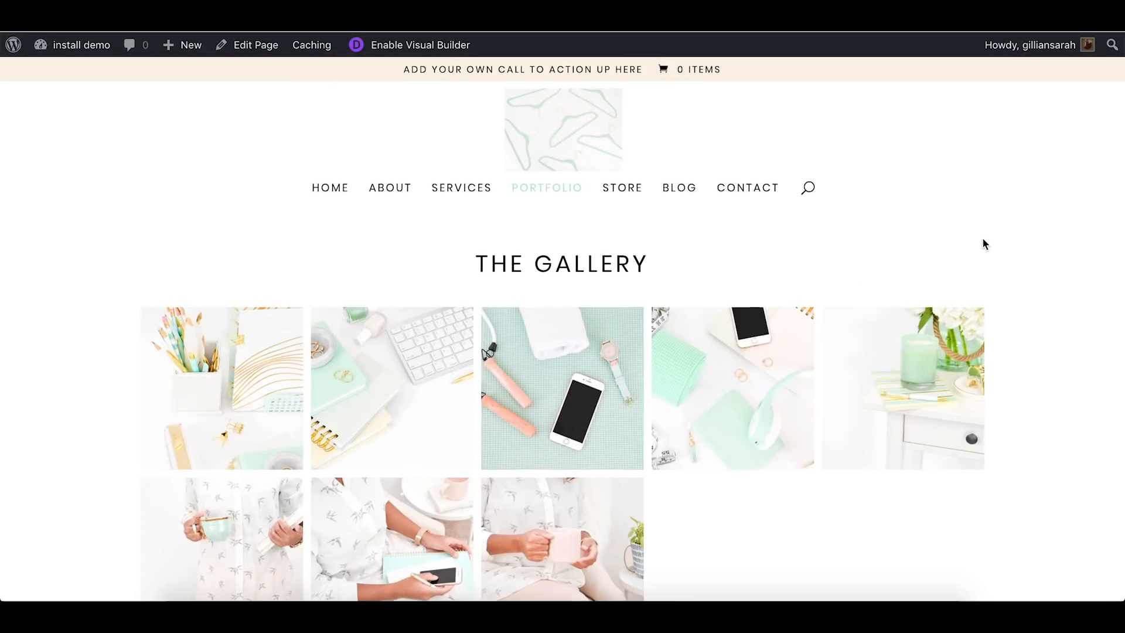